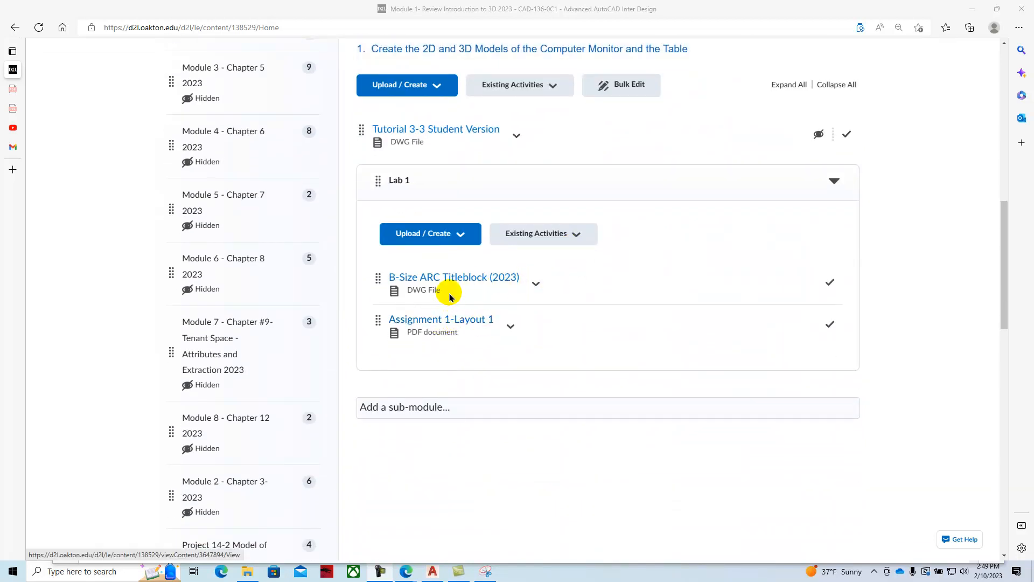
# Step: Download the B-Size ARC Titleblock (2023) drawing from Lab 1 and open it in AutoCAD
pyautogui.click(535, 282)
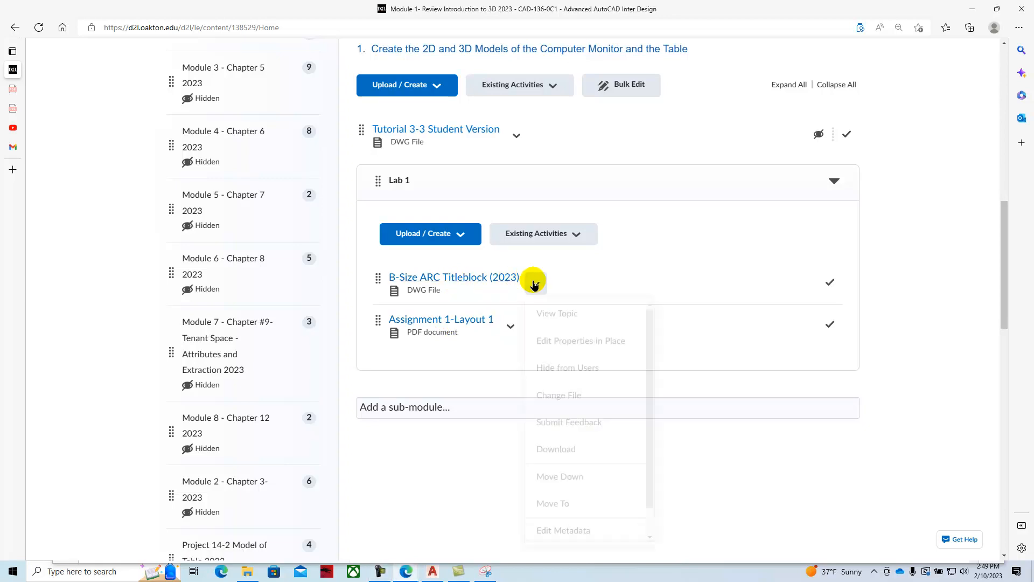
pyautogui.click(558, 453)
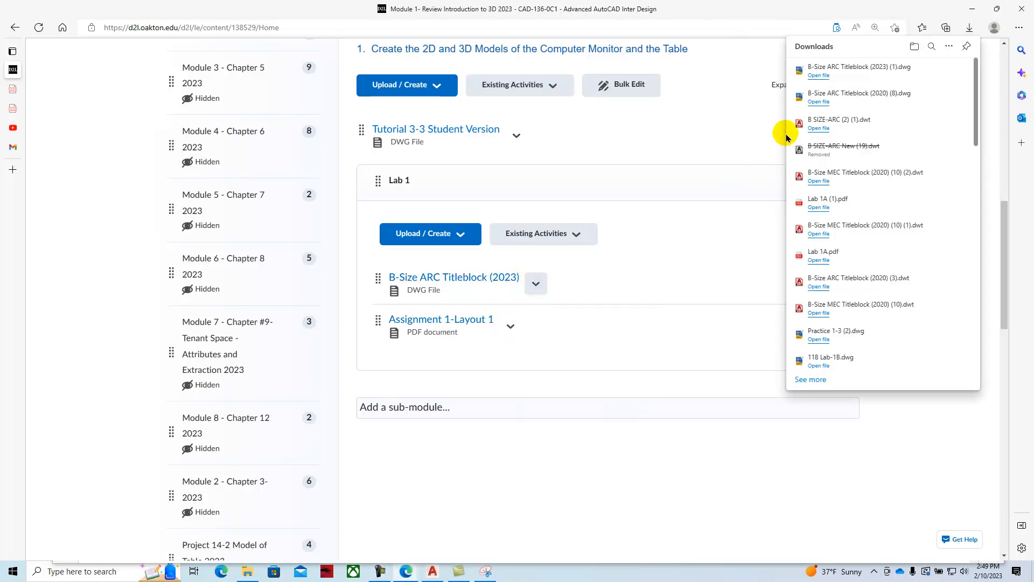
pyautogui.click(819, 76)
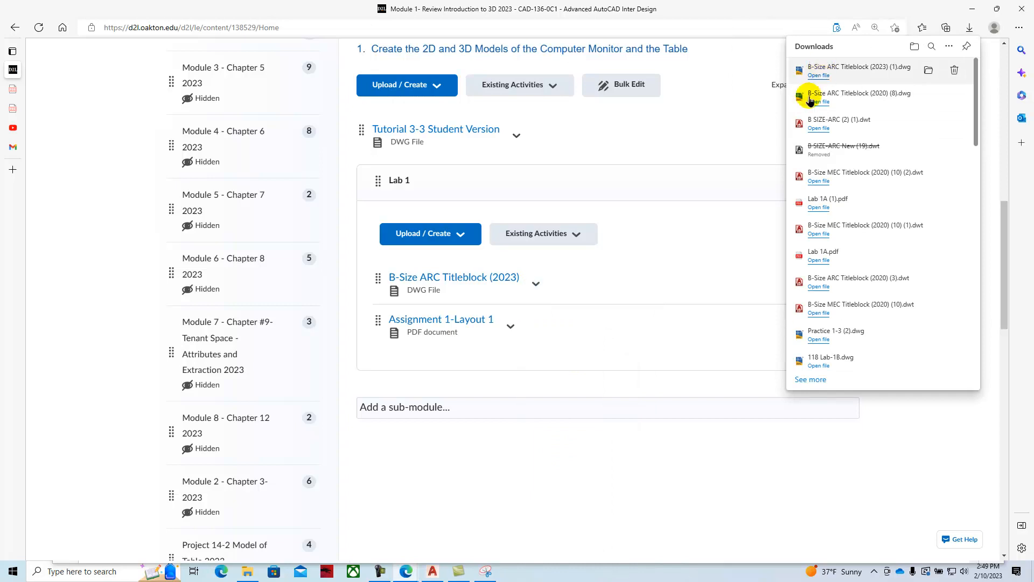
# Step: Dismiss the opening prompts of the title block drawing, ignoring its unresolved reference files
pyautogui.click(577, 313)
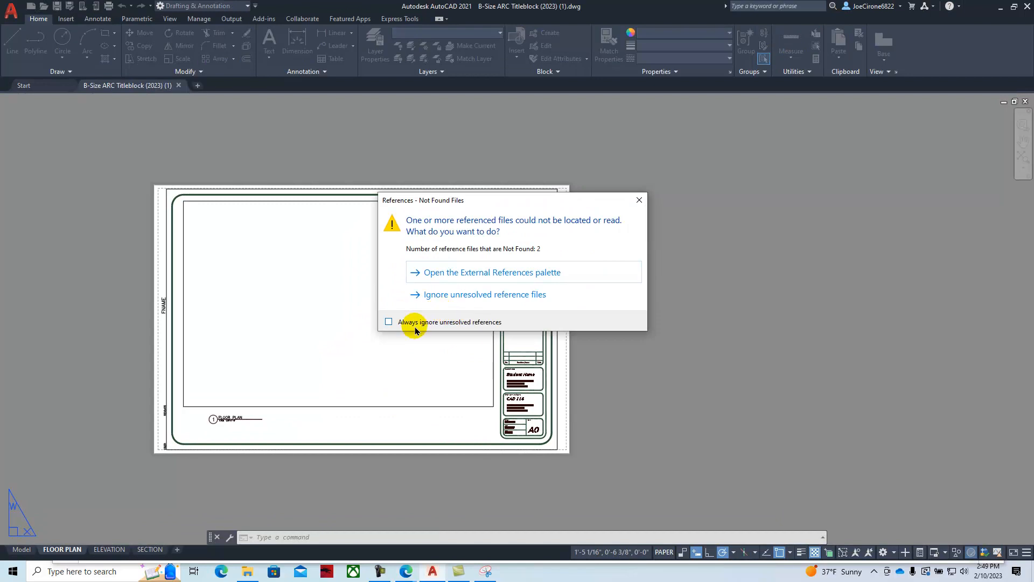
pyautogui.click(434, 294)
pyautogui.moveTo(360, 293); pyautogui.dragTo(537, 280, button='middle')
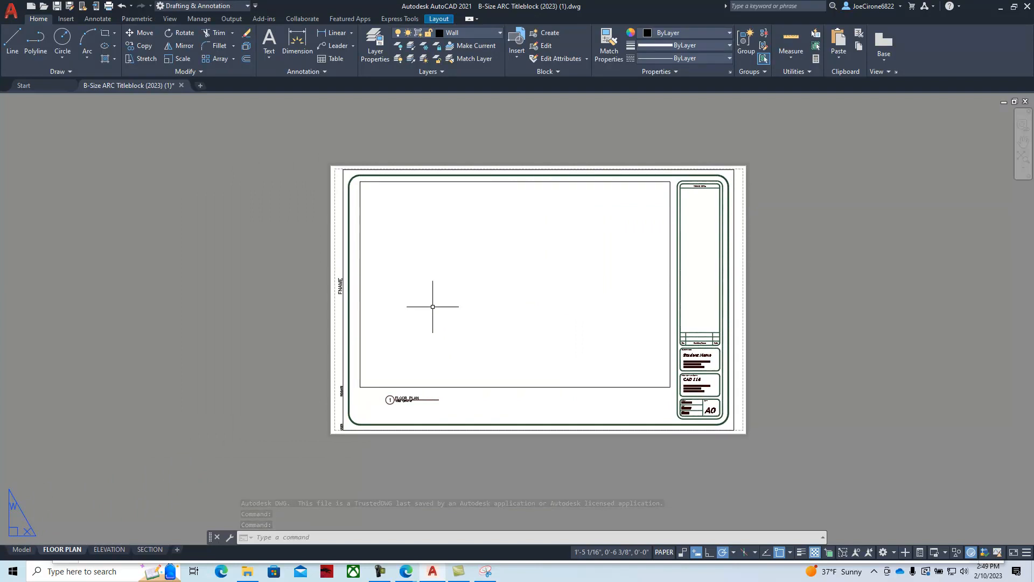
# Step: Switch the drawing to model space and select the Drafting & Annotation workspace
pyautogui.click(22, 548)
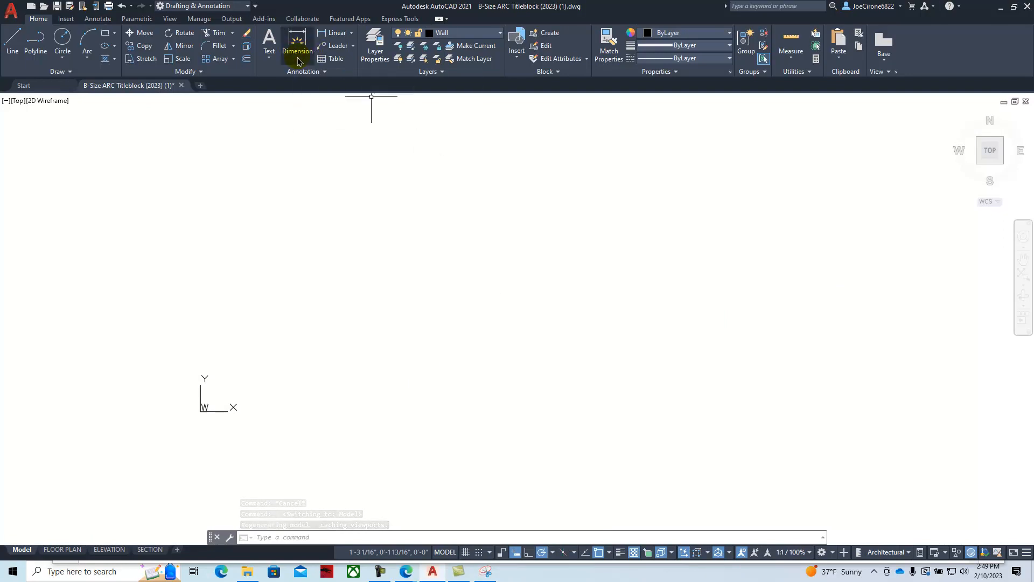
pyautogui.click(833, 554)
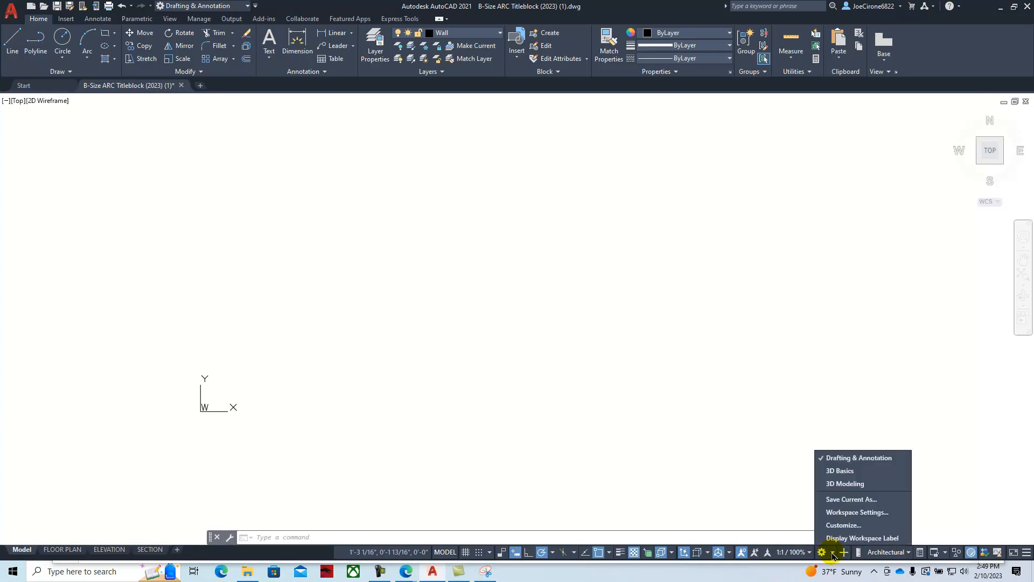
pyautogui.click(841, 458)
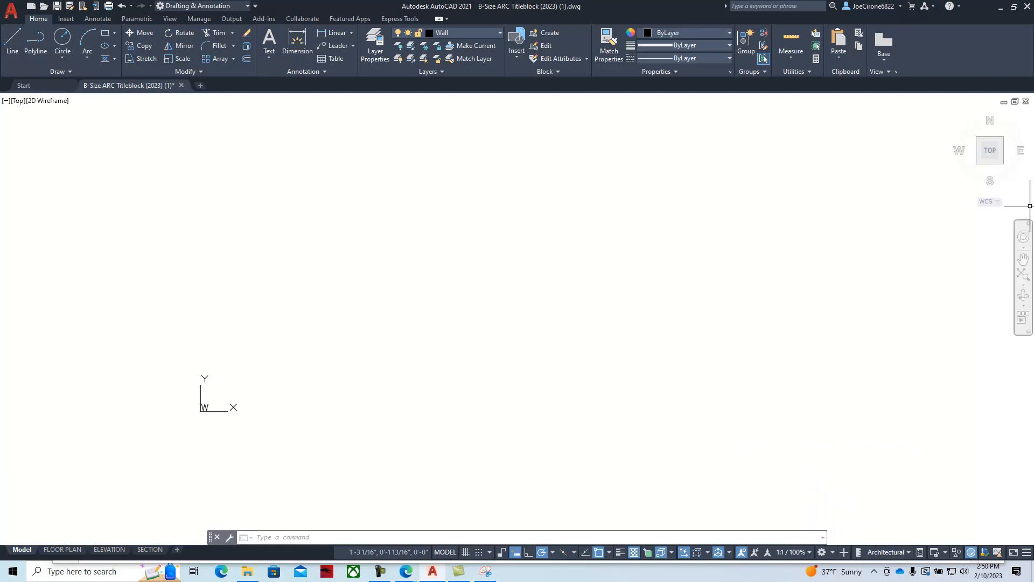
# Step: Bring up the reference snip to examine the dimensioned computer monitor and table views, and move it out of the way
pyautogui.moveTo(1029, 205); pyautogui.dragTo(393, 59)
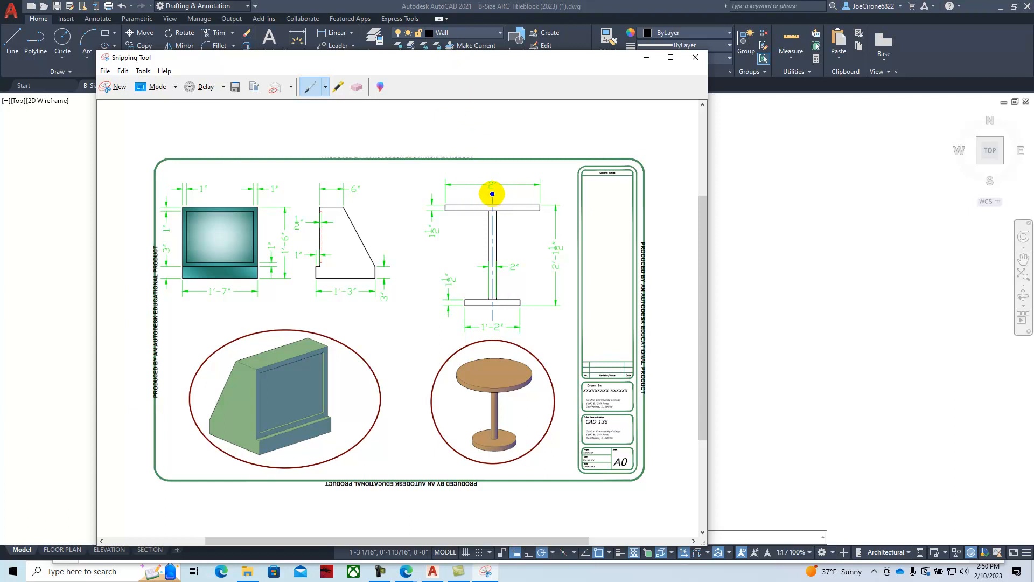
pyautogui.moveTo(423, 59); pyautogui.dragTo(1033, 71)
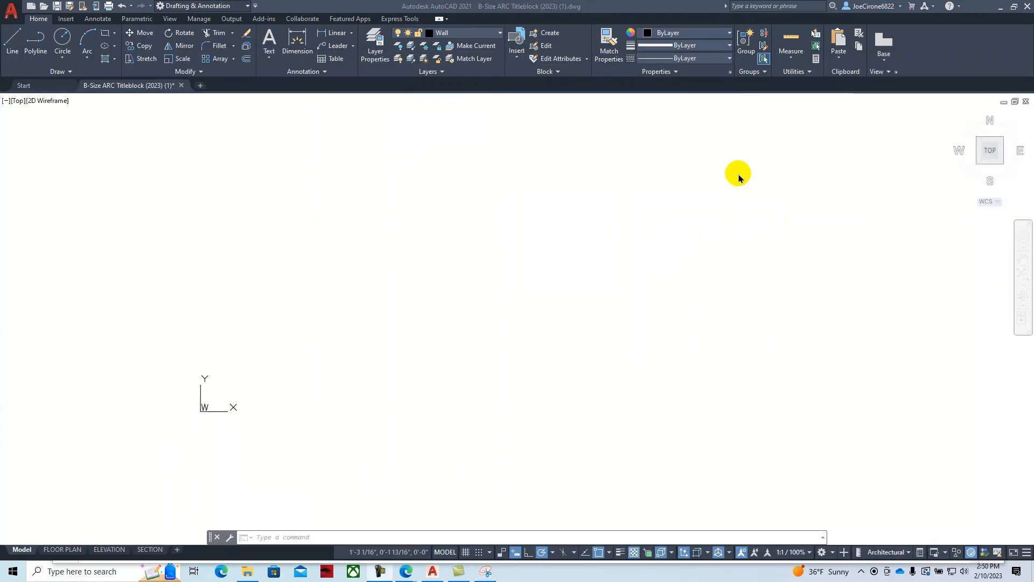
# Step: Make Furniture the current layer
pyautogui.click(490, 33)
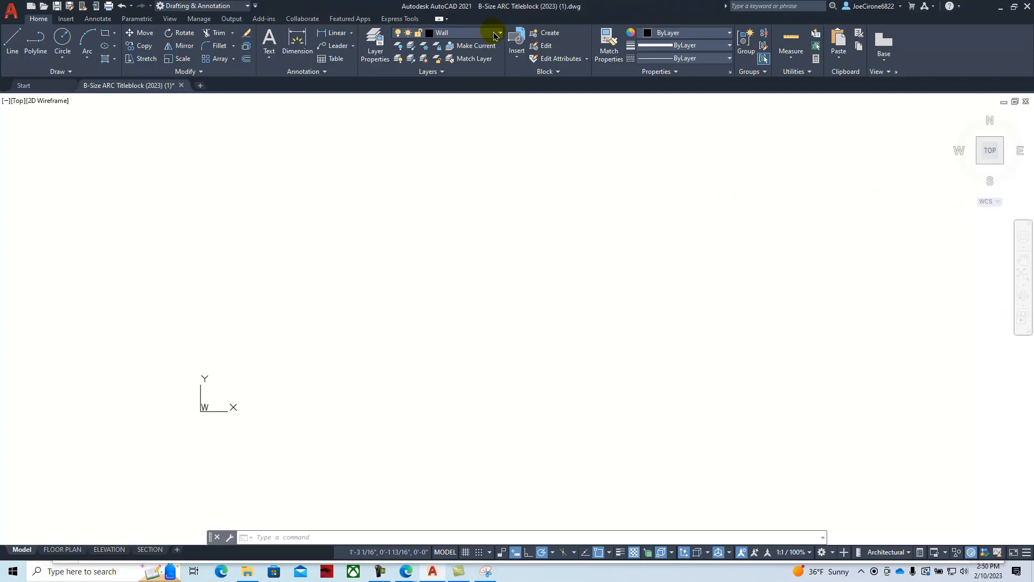
pyautogui.click(494, 35)
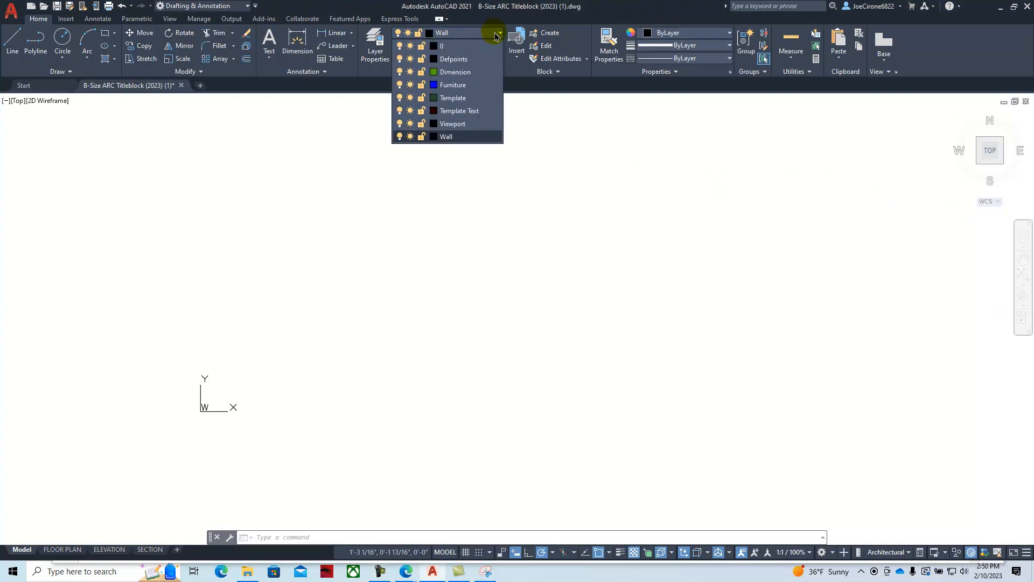
pyautogui.click(459, 86)
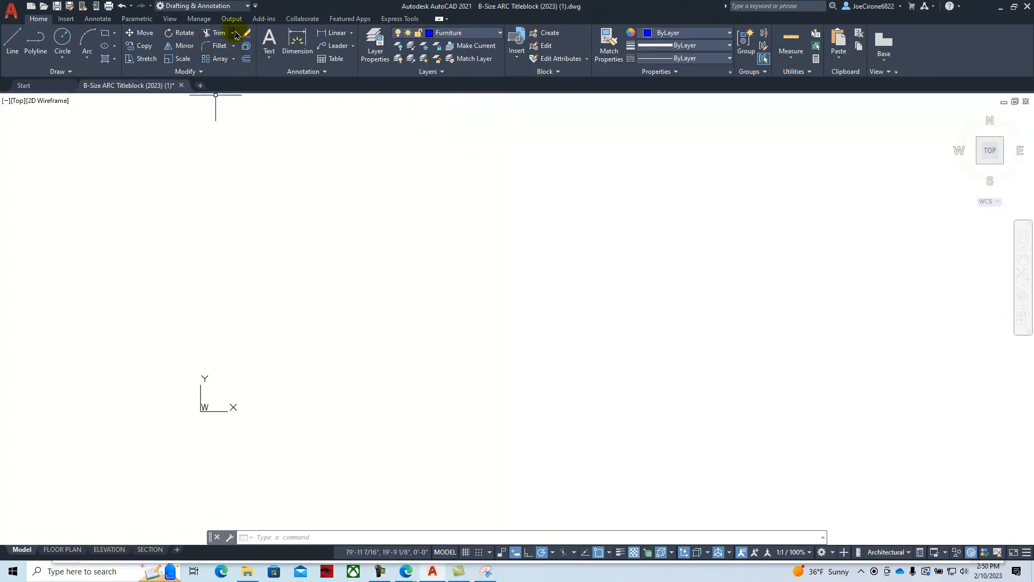
# Step: Show the menu bar and open the Drafting Settings
pyautogui.click(256, 7)
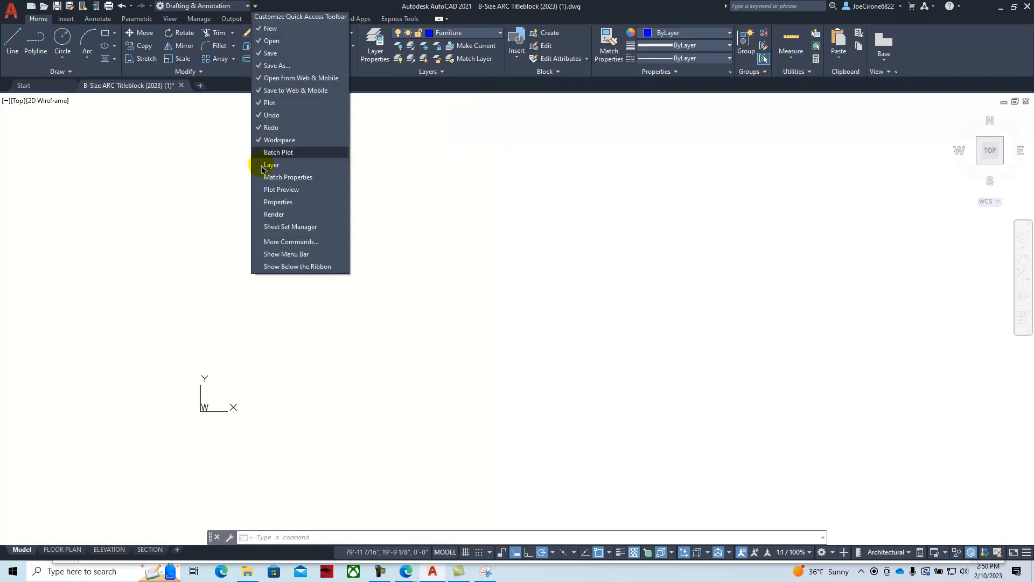
pyautogui.click(276, 255)
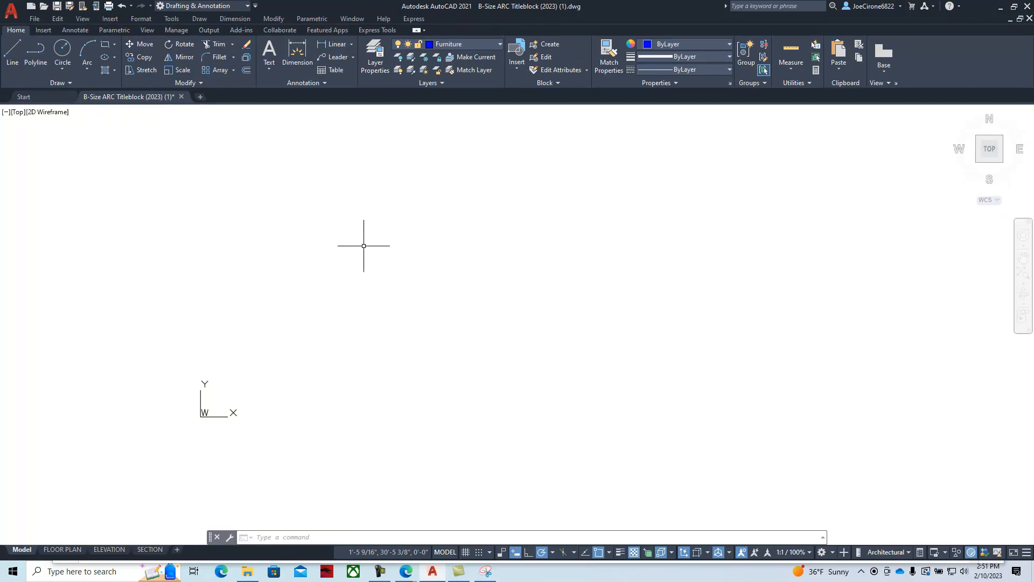
pyautogui.click(171, 19)
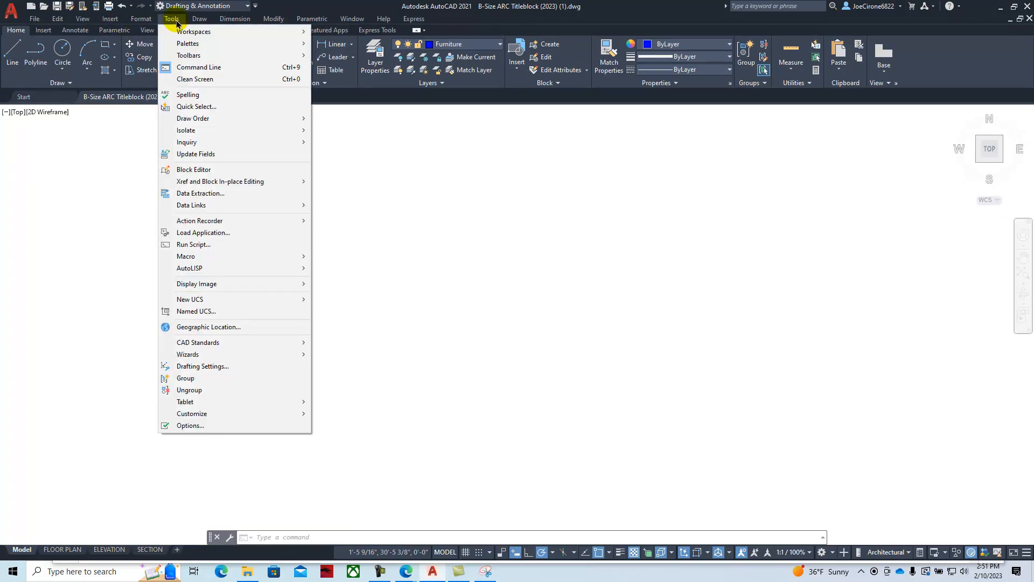
pyautogui.click(204, 366)
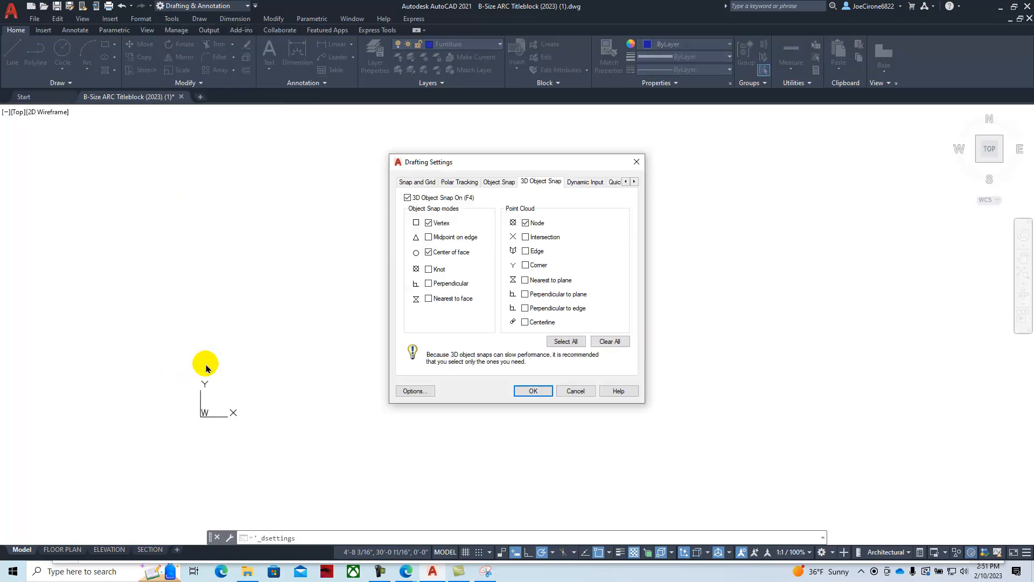
# Step: Turn on the grid and set its X and Y spacing to 6"
pyautogui.click(414, 183)
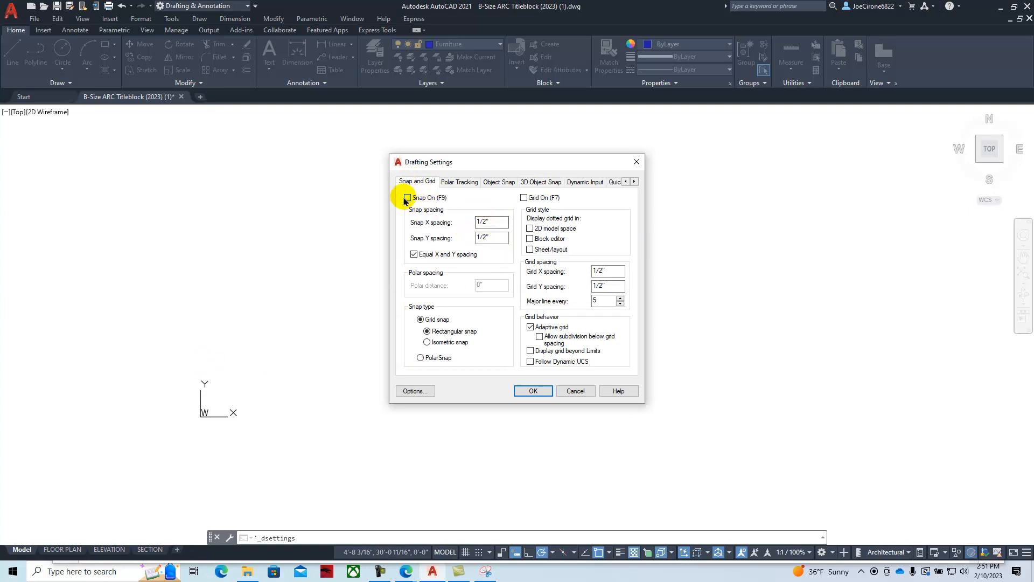
pyautogui.click(524, 197)
pyautogui.doubleClick(598, 271)
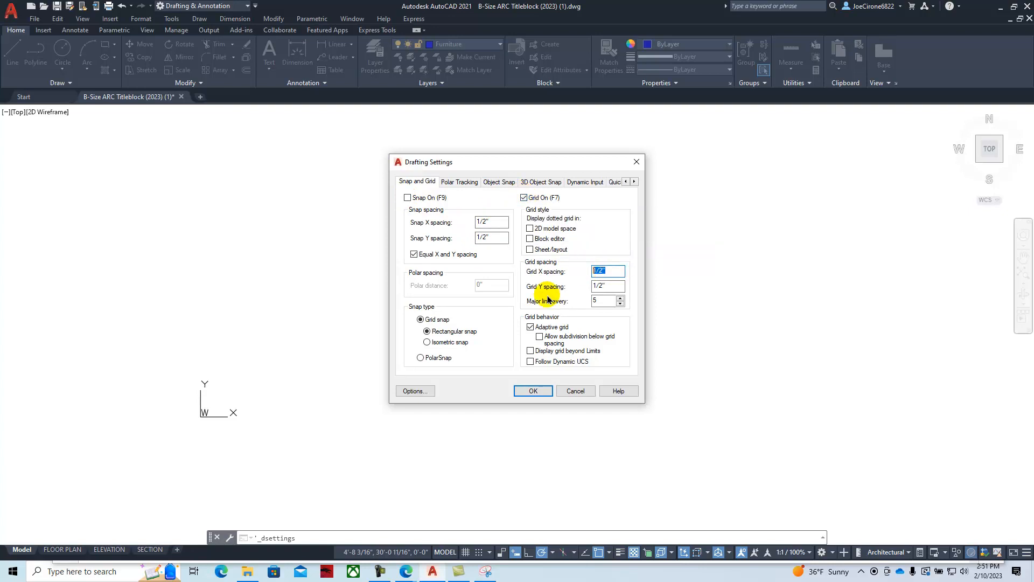
pyautogui.write('1')
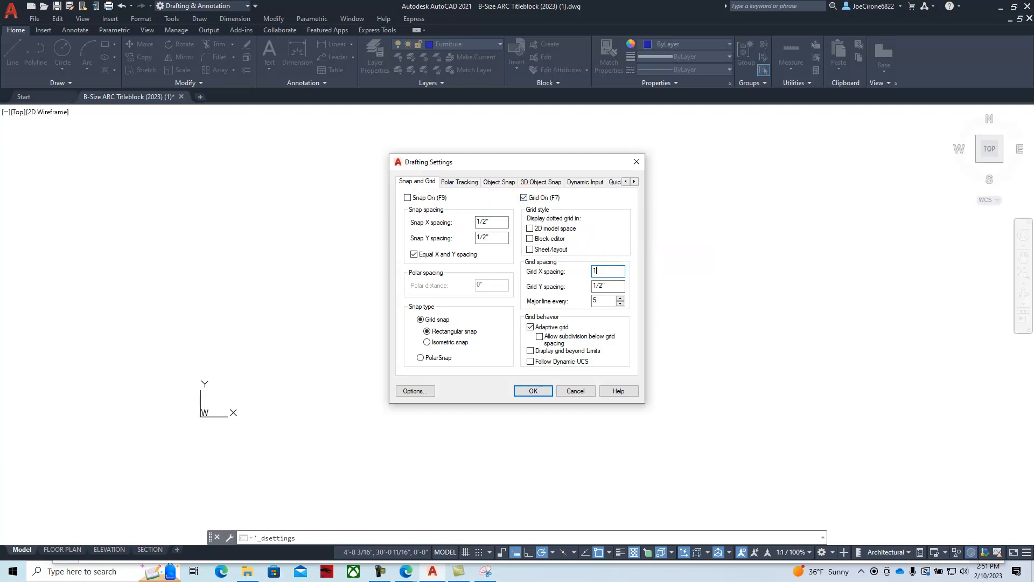
pyautogui.moveTo(609, 272); pyautogui.dragTo(572, 268)
pyautogui.write('6')
pyautogui.click(611, 285)
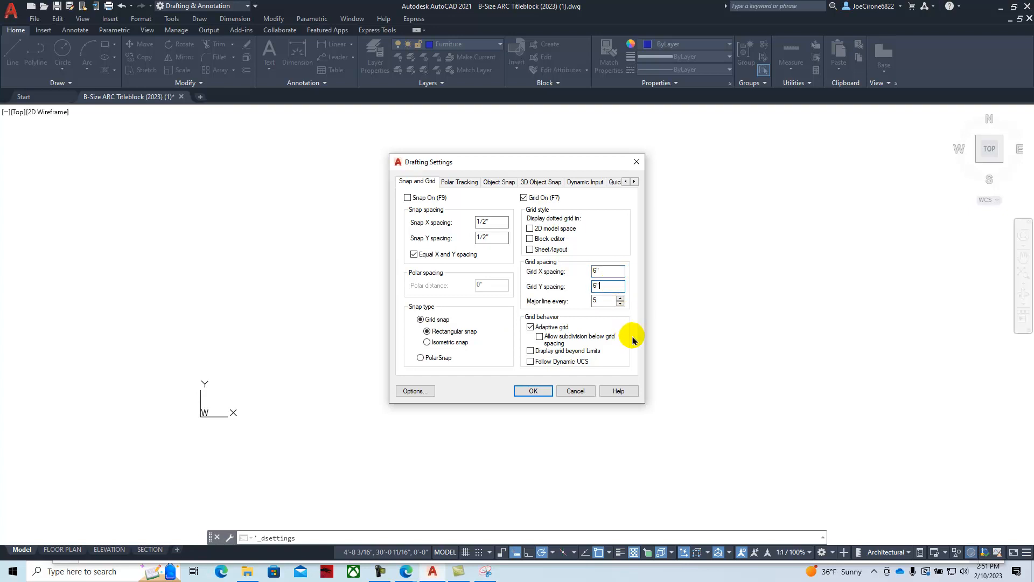
# Step: Check the Polar Tracking and Object Snap settings and apply the drafting settings
pyautogui.click(460, 181)
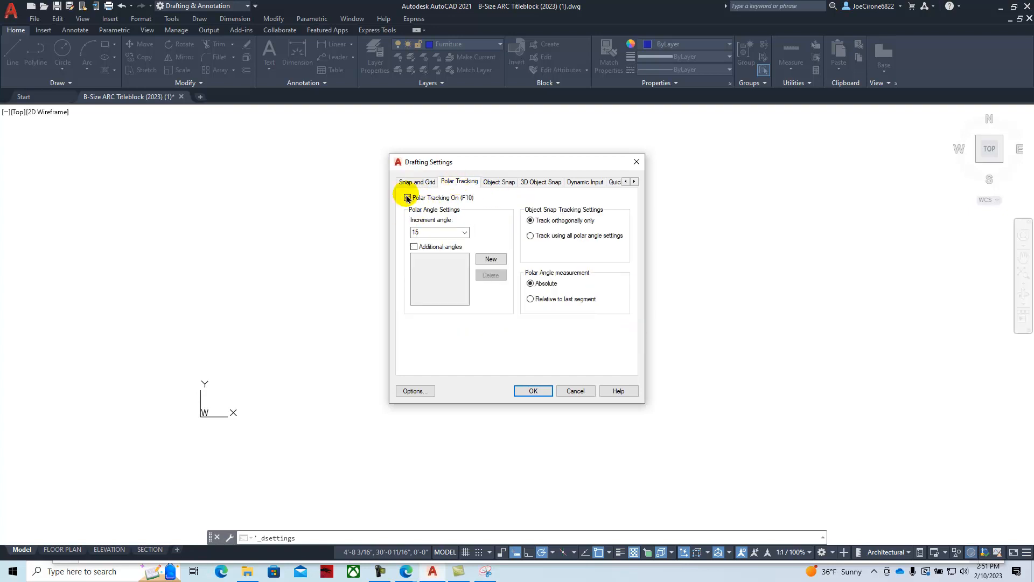
pyautogui.click(500, 182)
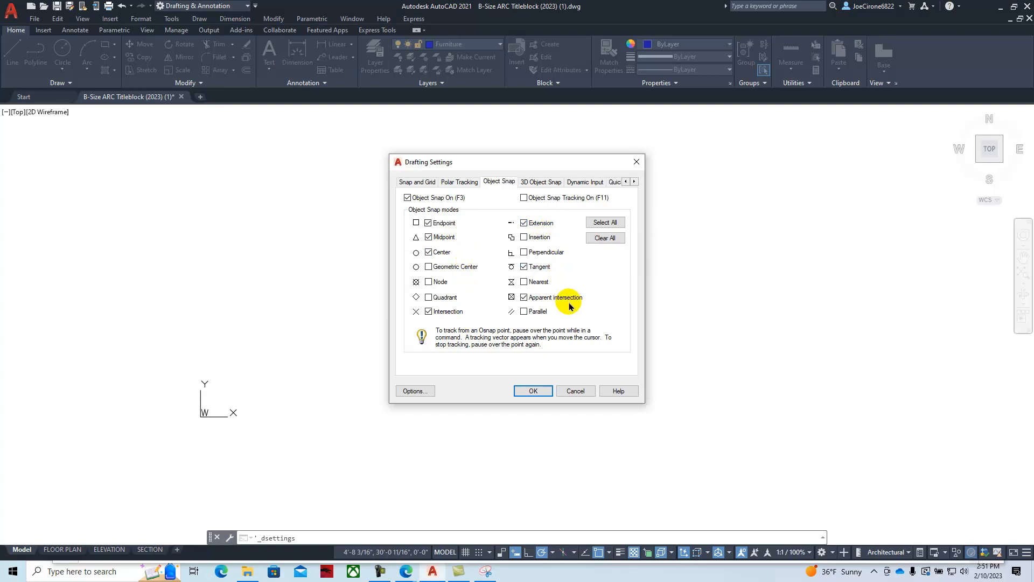
pyautogui.click(531, 391)
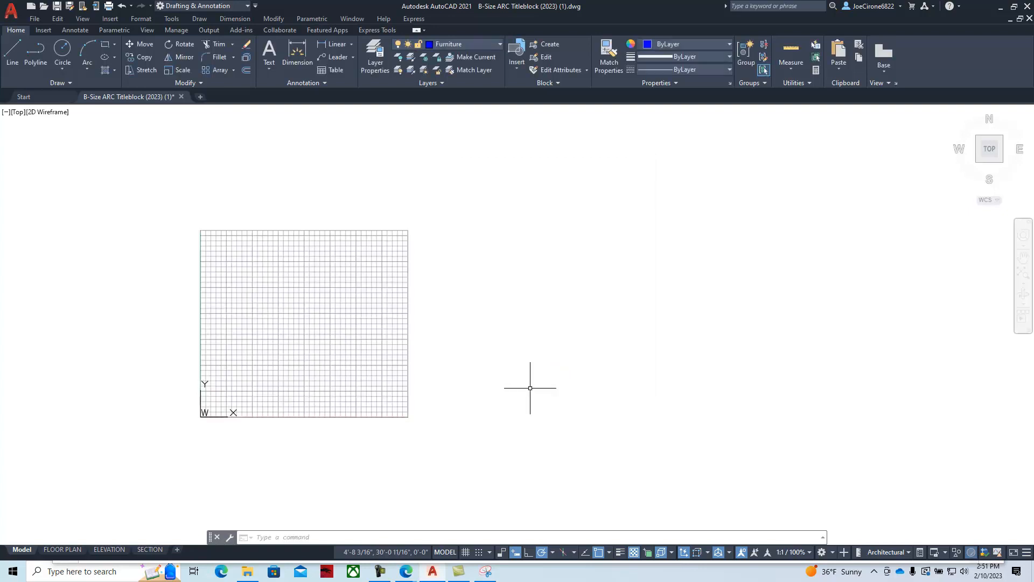
# Step: Change the Furniture layer's color to brown, index color 34
pyautogui.moveTo(330, 344)
pyautogui.mouseDown(button='middle')
pyautogui.moveTo(553, 337)
pyautogui.moveTo(489, 323)
pyautogui.mouseUp(button='middle')
pyautogui.scroll(4, 526, 342)
pyautogui.scroll(-2, 541, 319)
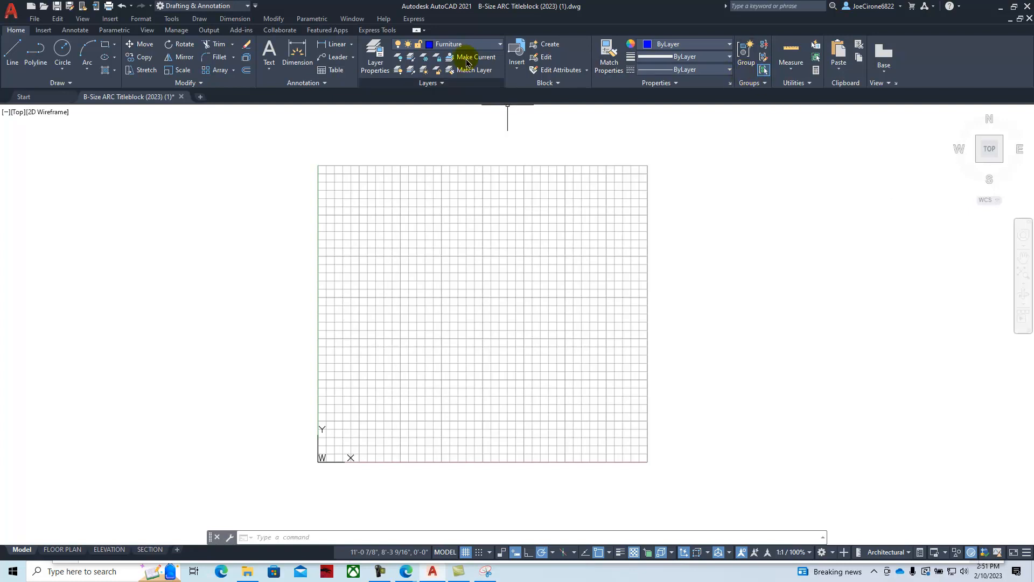
pyautogui.click(431, 48)
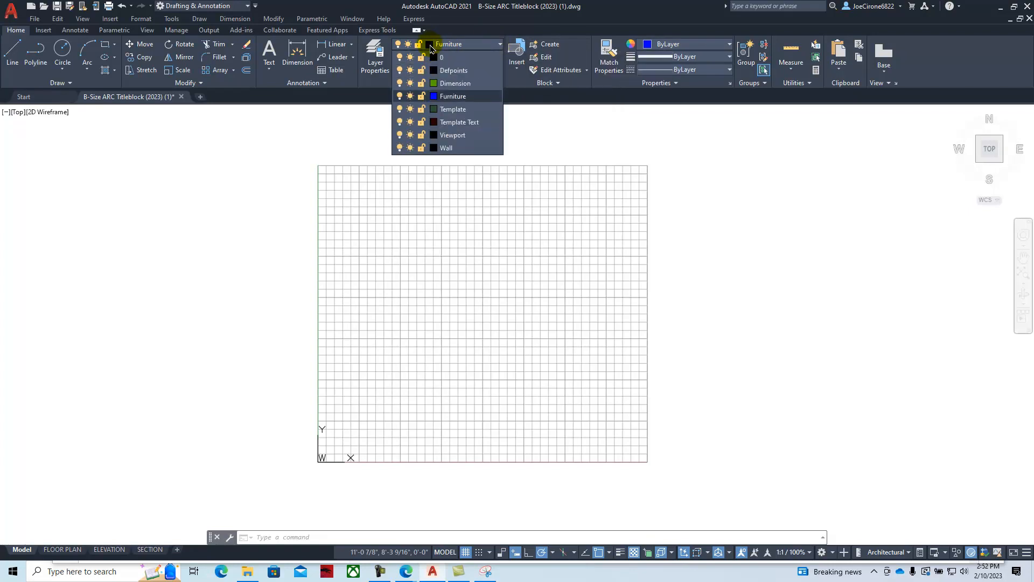
pyautogui.click(434, 97)
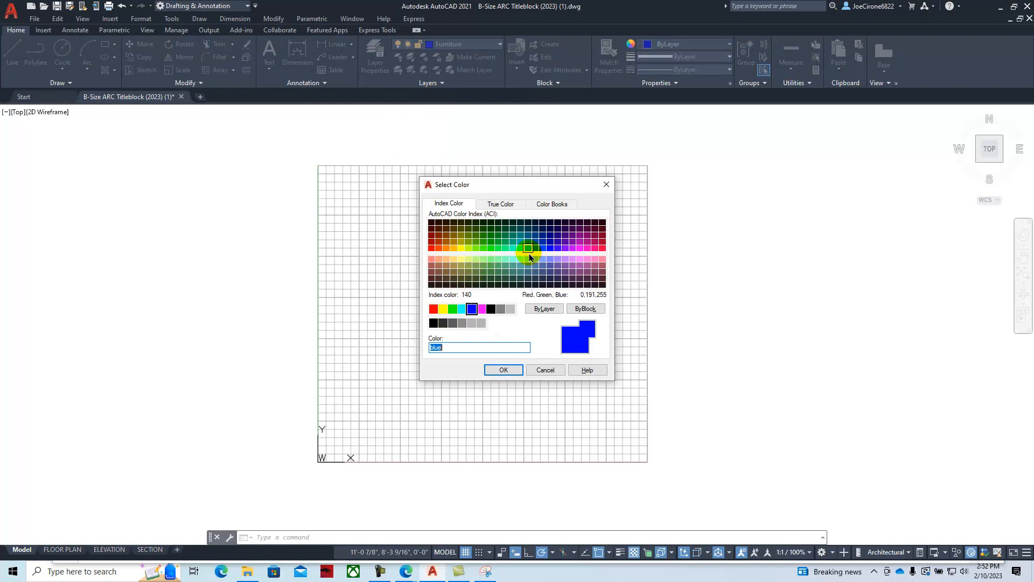
pyautogui.click(595, 242)
pyautogui.click(588, 238)
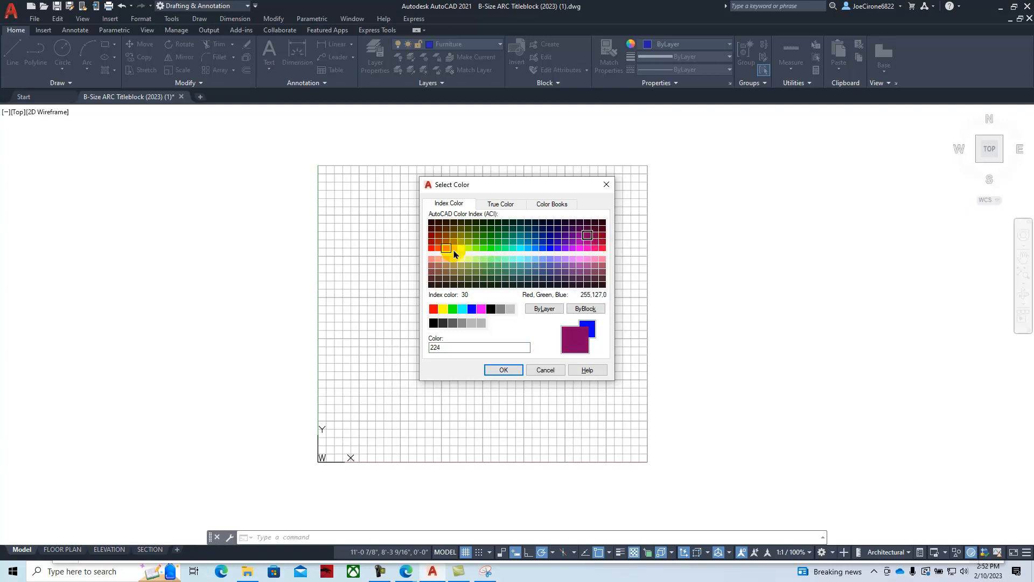
pyautogui.click(446, 236)
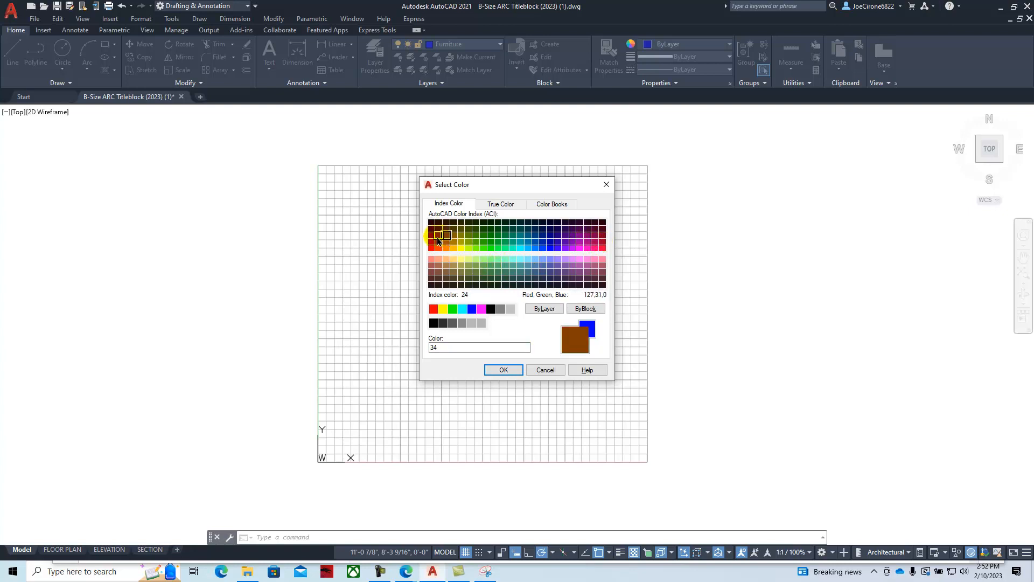
pyautogui.click(499, 369)
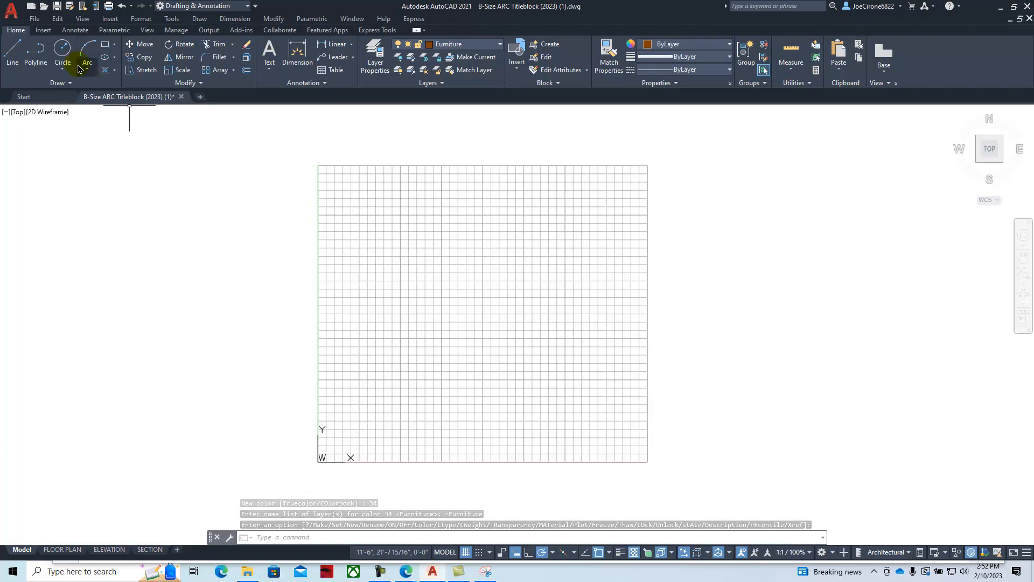
# Step: With snap turned on, draw a circle of 1' radius centered at about 3'-6 1/2", 12'-6 1/2" in the grid's upper-left area
pyautogui.click(61, 47)
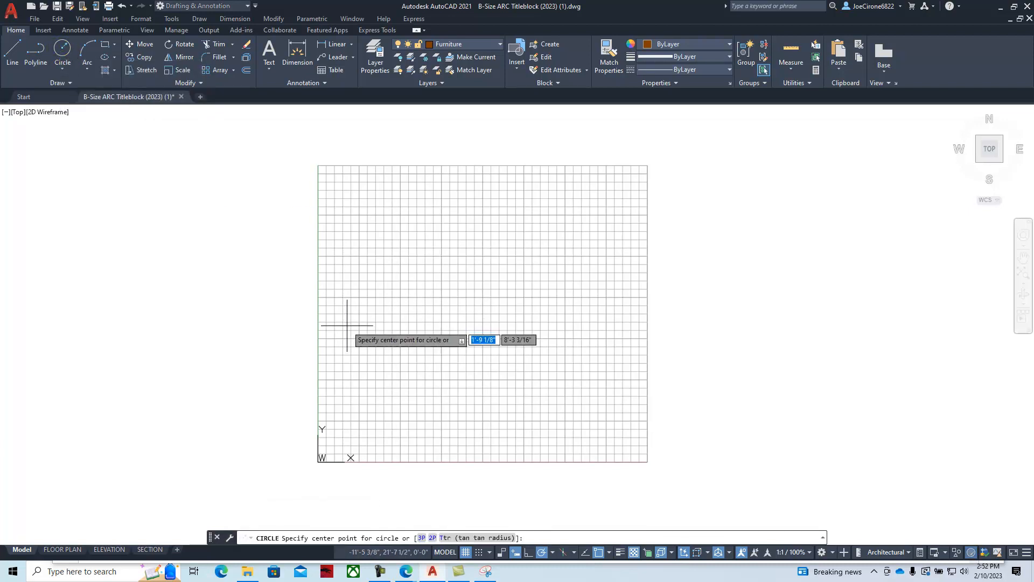
pyautogui.click(477, 557)
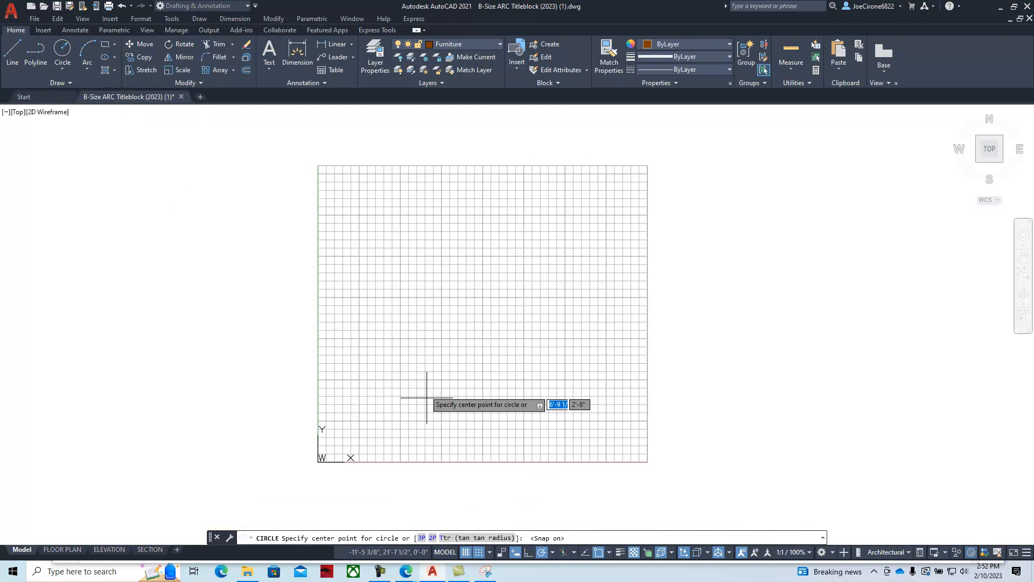
pyautogui.click(377, 255)
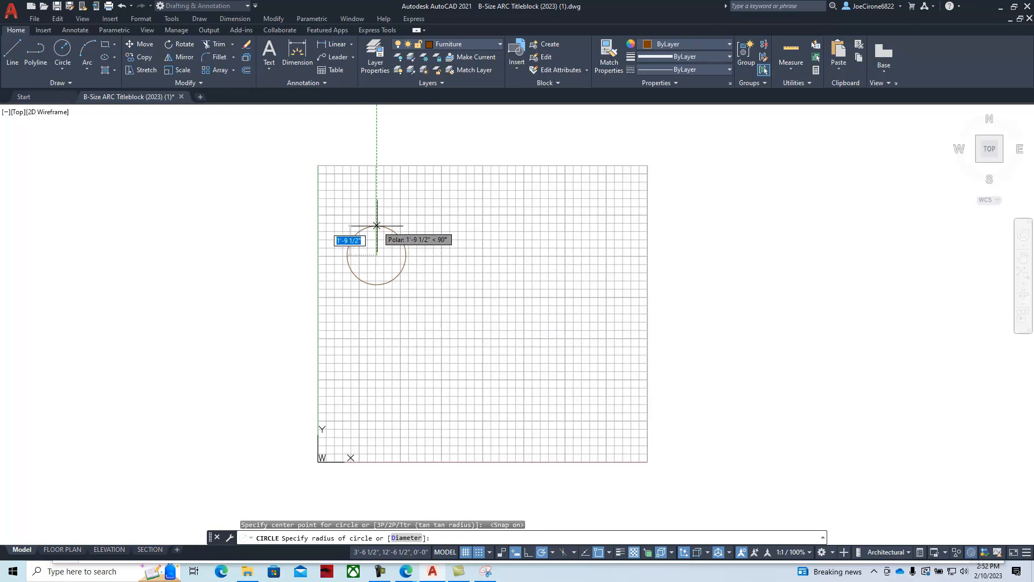
pyautogui.write("1'")
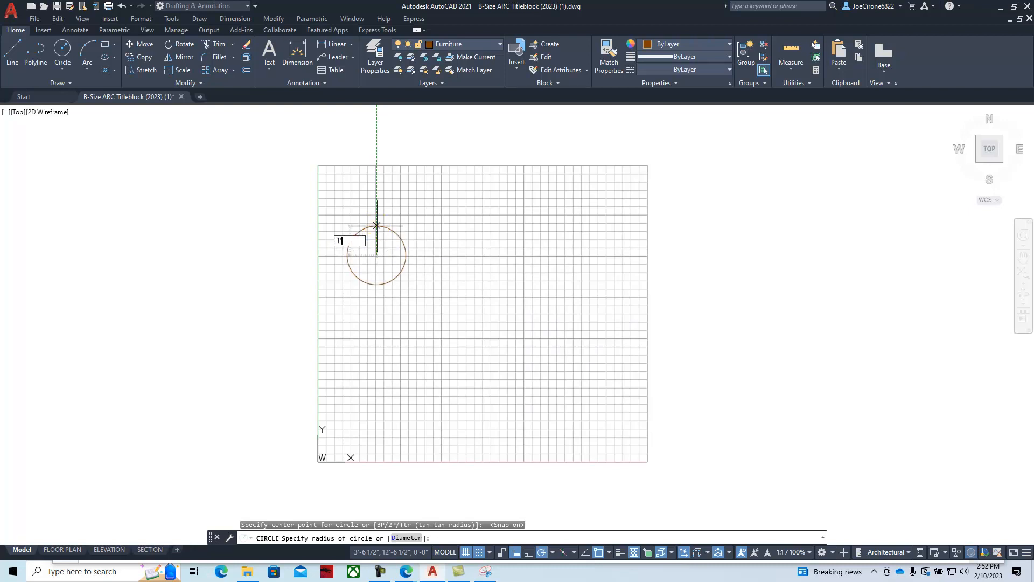
pyautogui.press('Return')
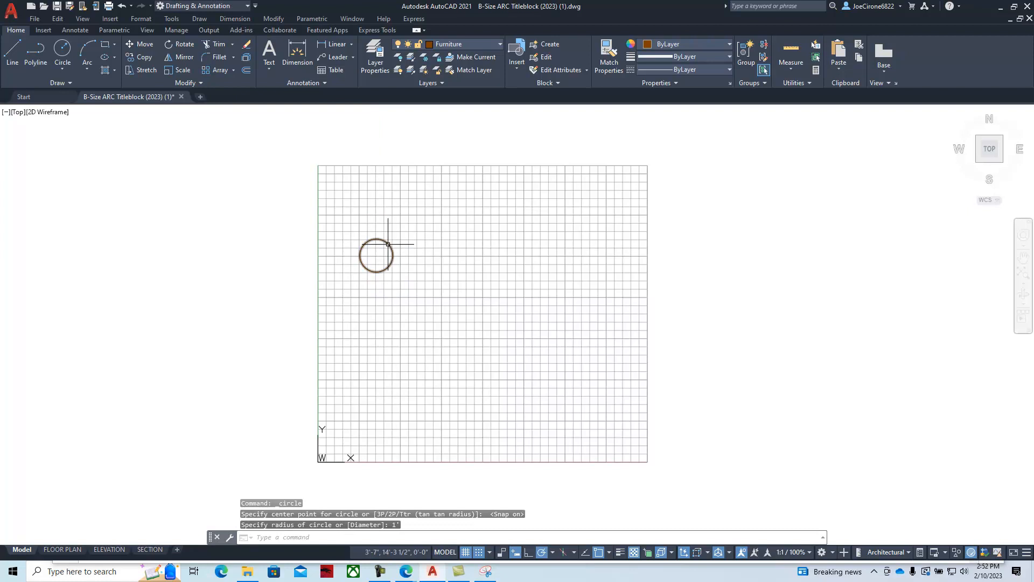
# Step: Delete the existing circle and draw a new one of 2' diameter centered at about 4'-6 1/2", 11'-2"
pyautogui.click(388, 242)
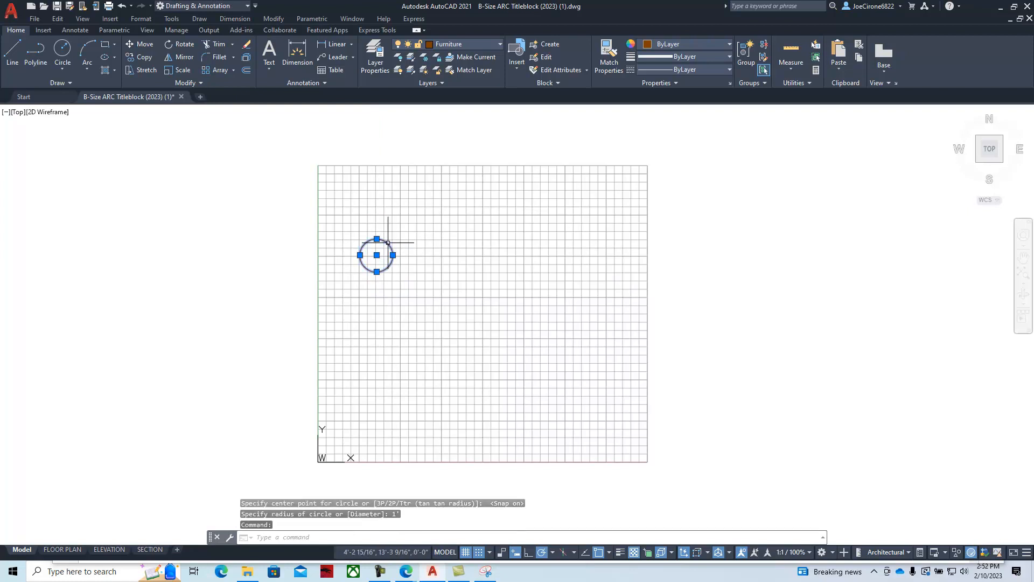
pyautogui.press('Delete')
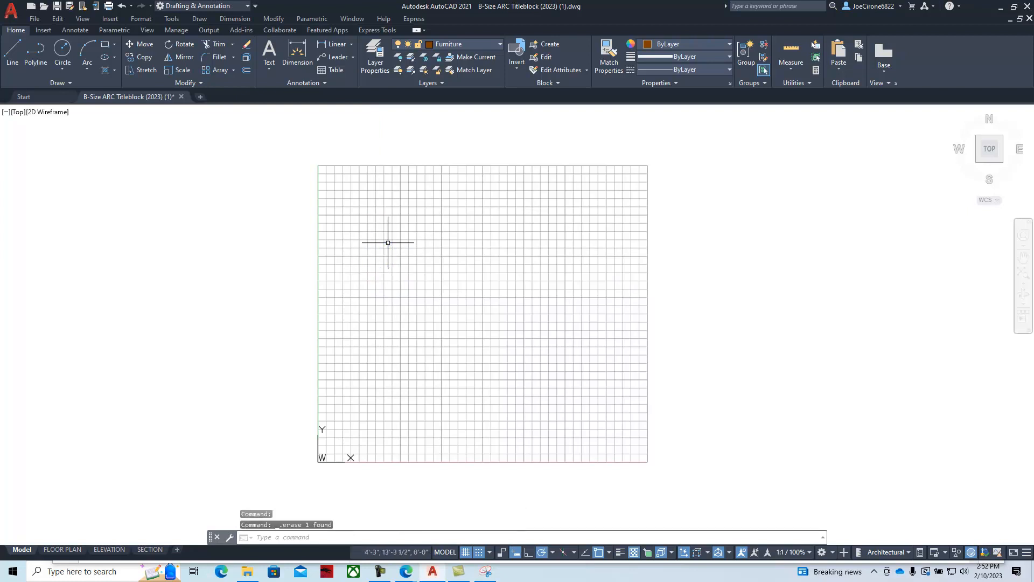
pyautogui.click(62, 67)
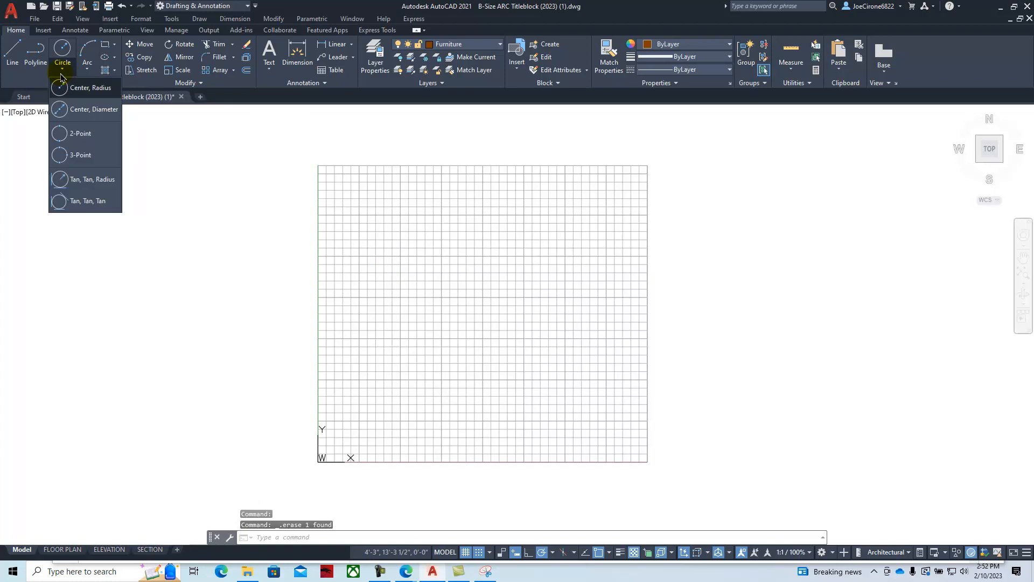
pyautogui.click(93, 109)
pyautogui.click(392, 277)
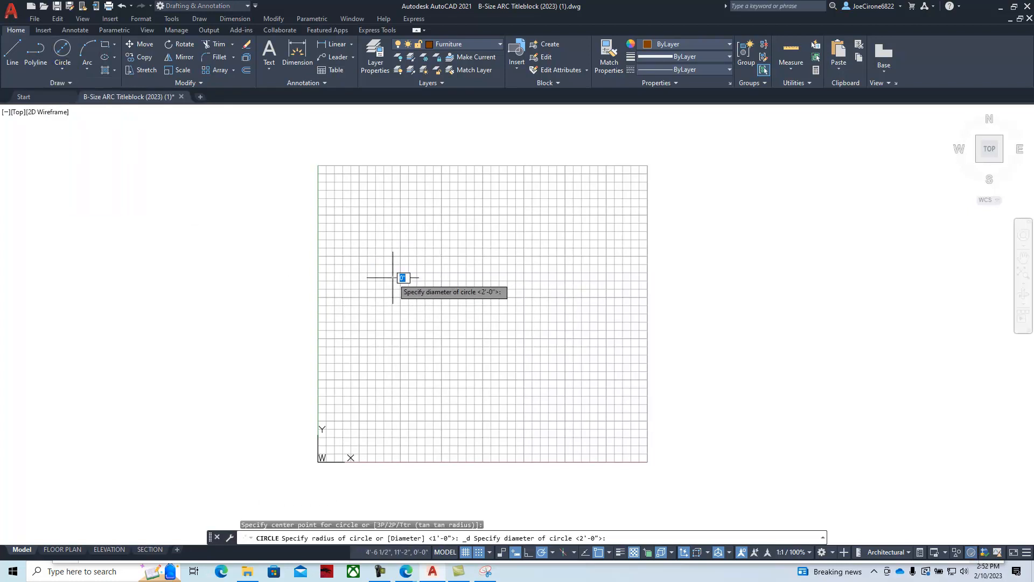
pyautogui.write('2')
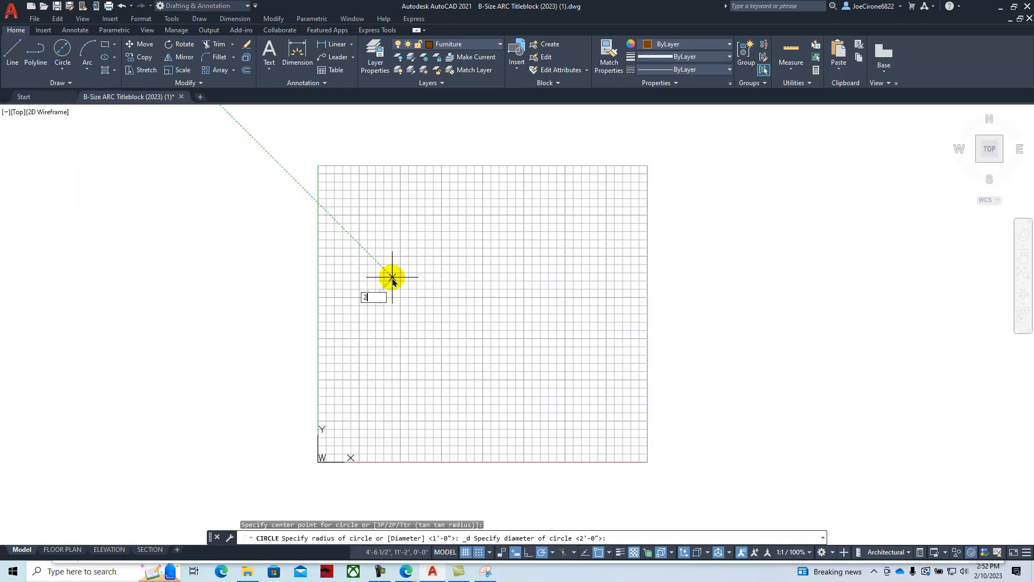
pyautogui.press('Return')
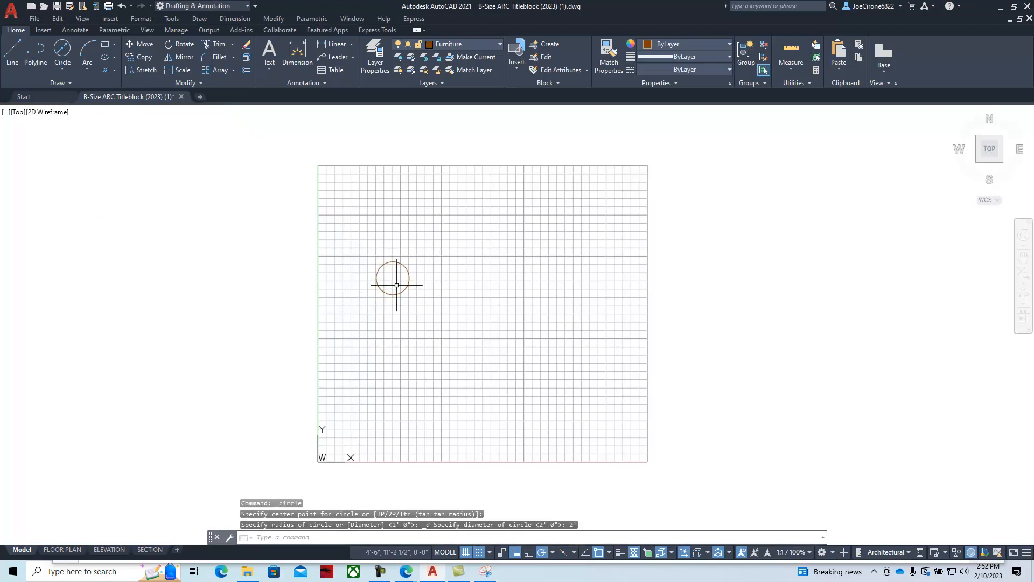
# Step: Select the 2' circle, turn on lineweight display, and clear the selection
pyautogui.scroll(5, 388, 284)
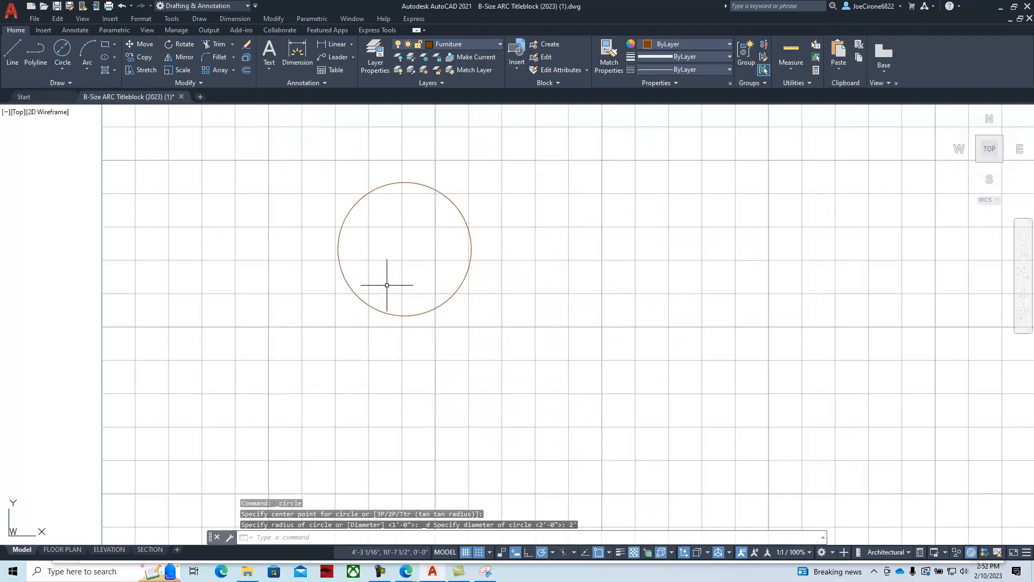
pyautogui.click(405, 182)
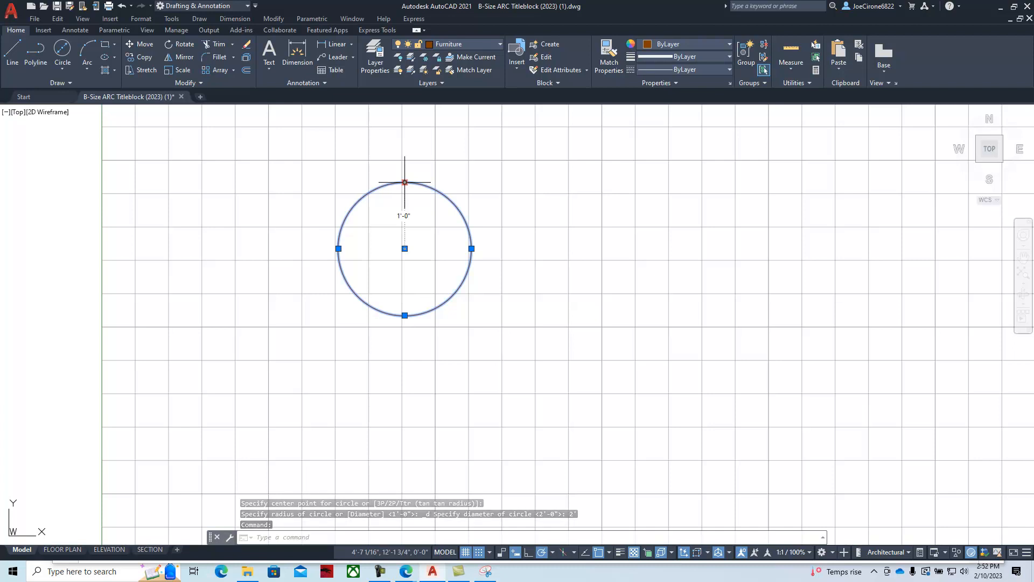
pyautogui.click(620, 558)
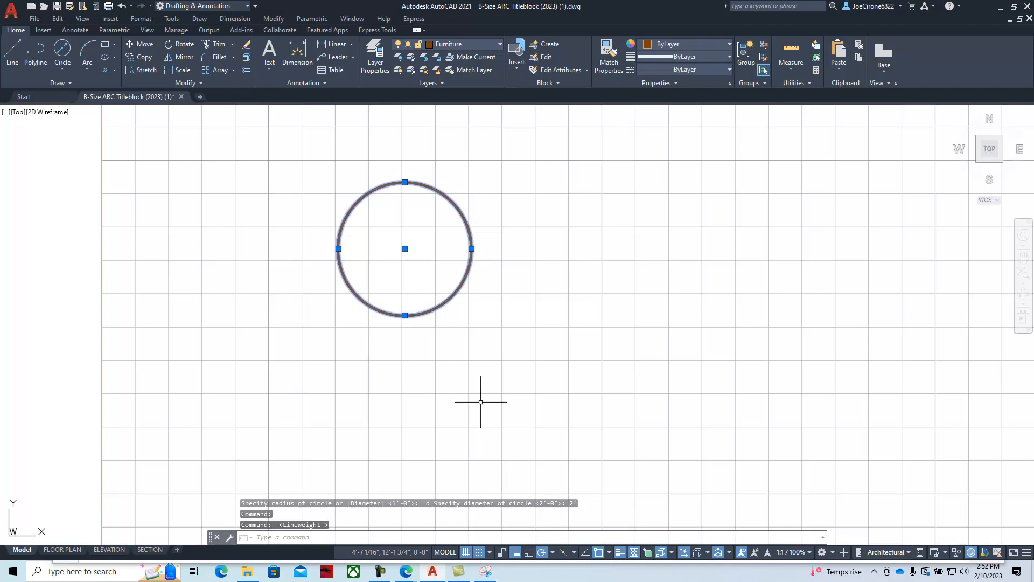
pyautogui.press('Escape')
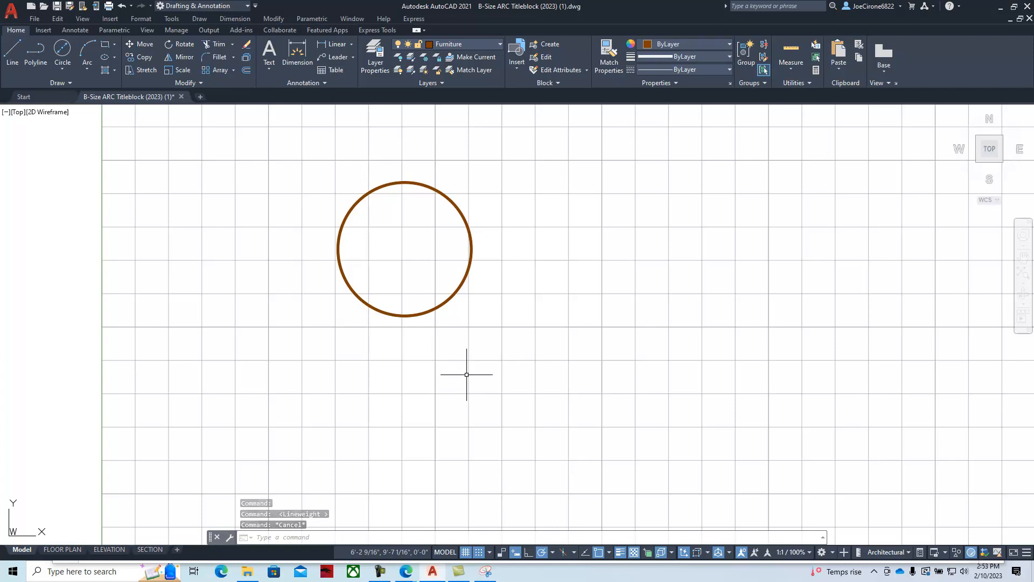
# Step: Look up the table base diameter in the Snipping Tool reference drawing and check the Object Snap and tracking settings in AutoCAD
pyautogui.click(485, 571)
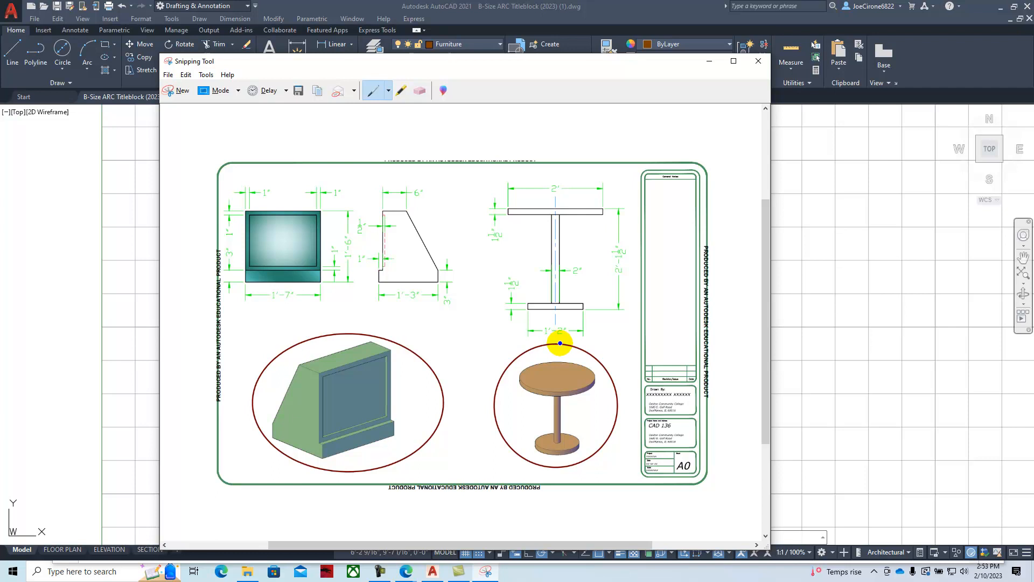
pyautogui.moveTo(492, 63); pyautogui.dragTo(1033, 67)
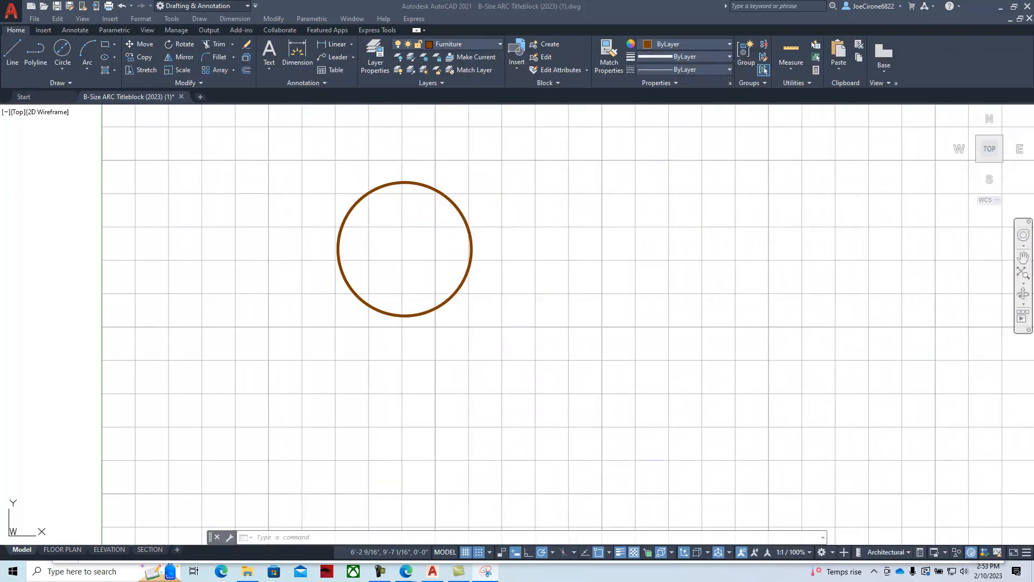
pyautogui.click(64, 72)
pyautogui.click(63, 70)
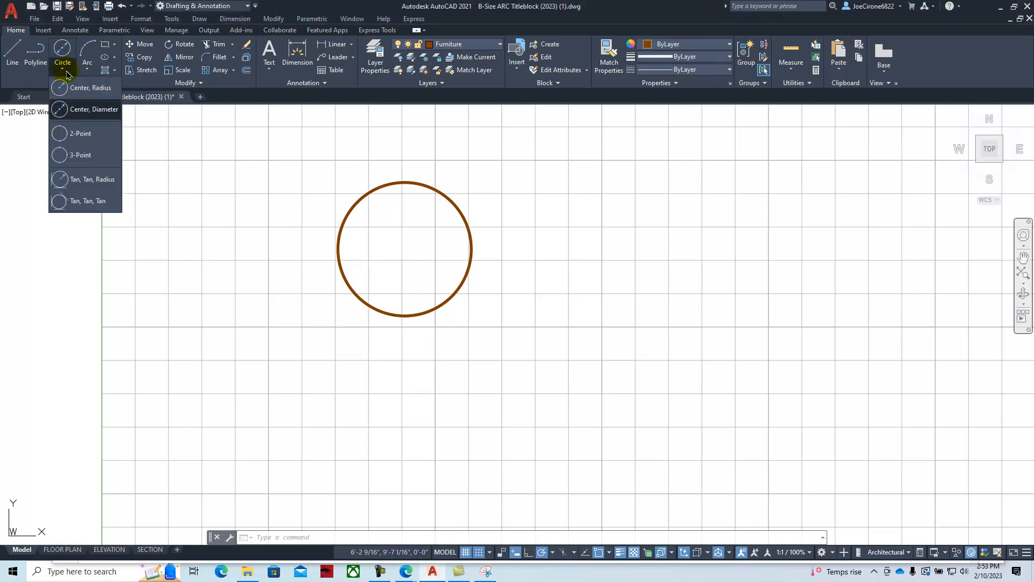
pyautogui.click(78, 109)
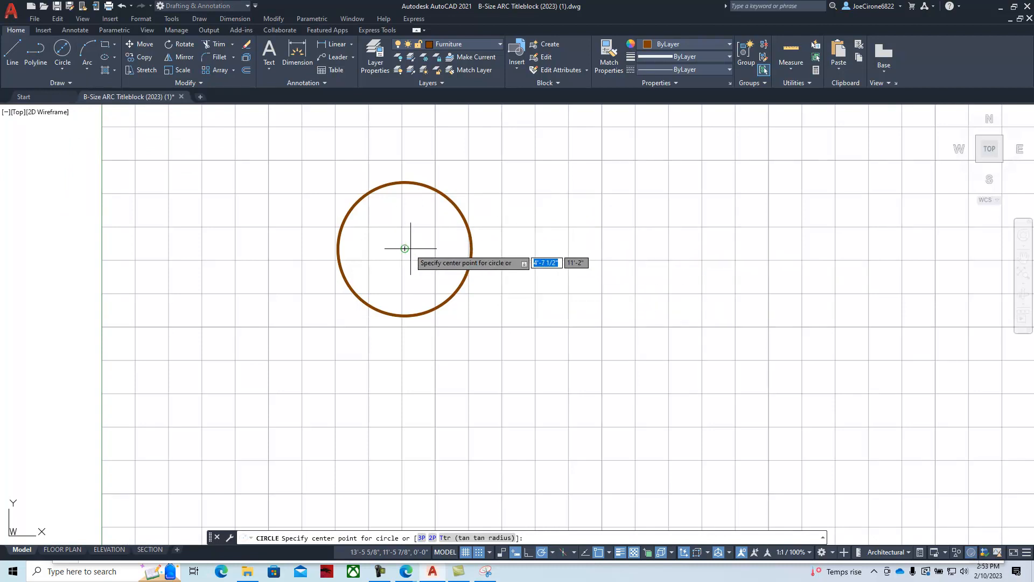
pyautogui.click(172, 19)
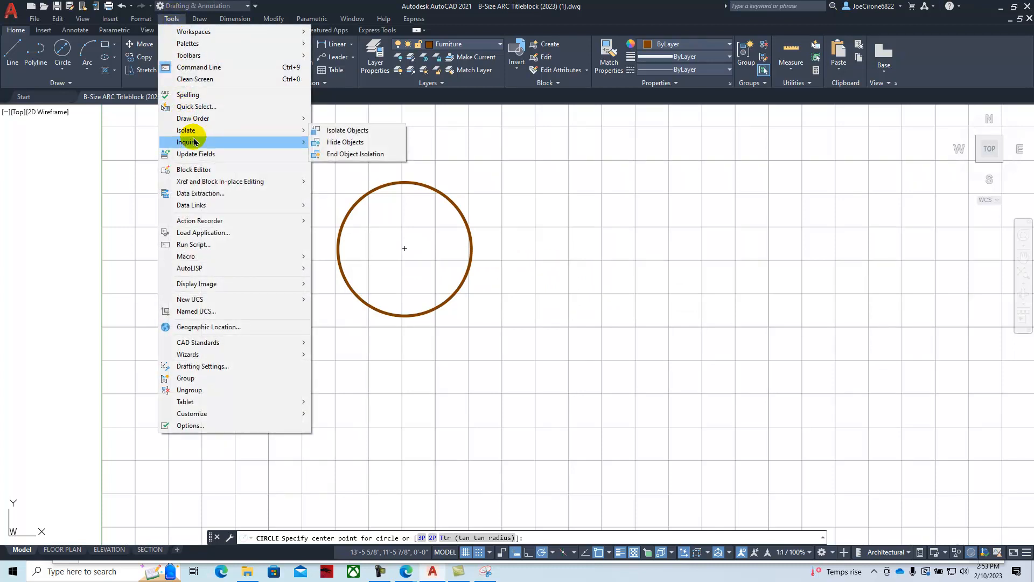
pyautogui.click(206, 367)
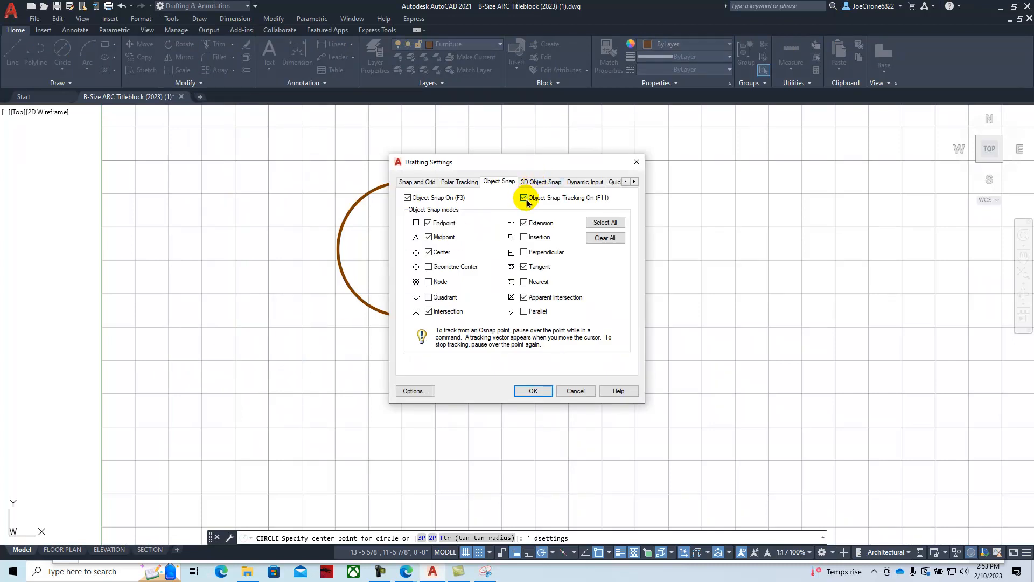
pyautogui.click(533, 391)
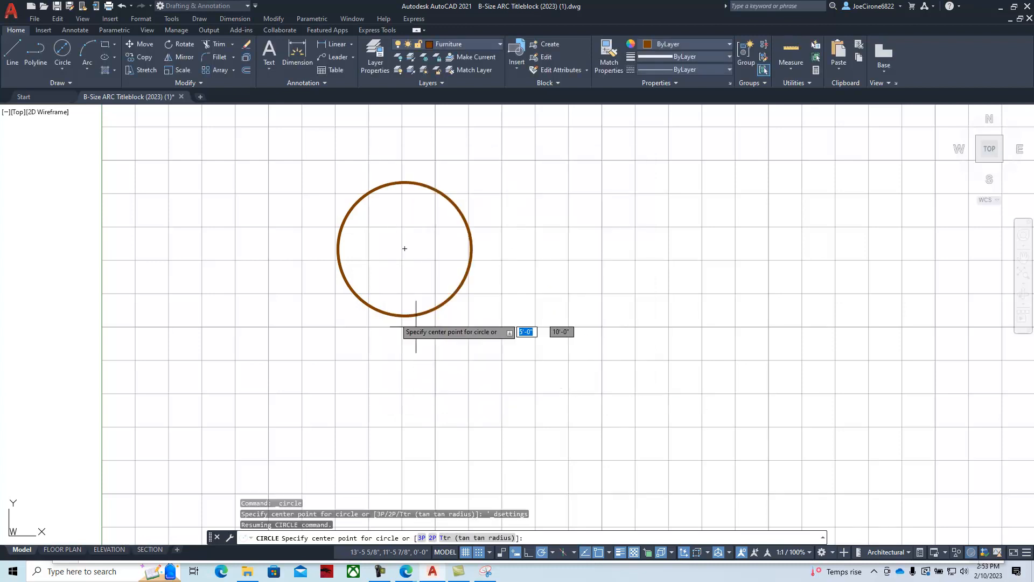
# Step: Draw a 14" diameter circle below the 2' circle, aligned vertically with its center, at about 4'-6 1/2", 8'-3"
pyautogui.click(66, 72)
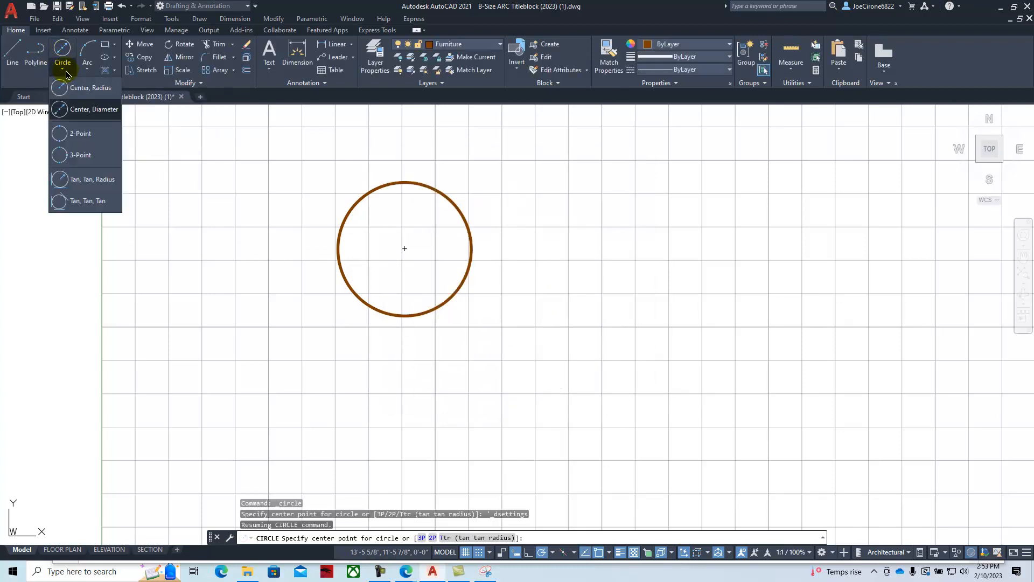
pyautogui.click(82, 109)
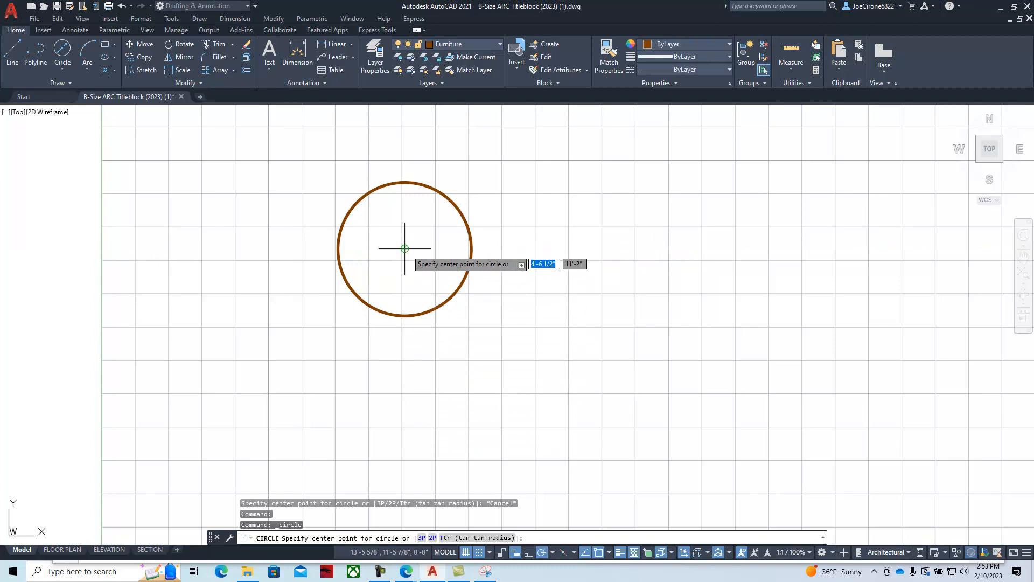
pyautogui.click(405, 443)
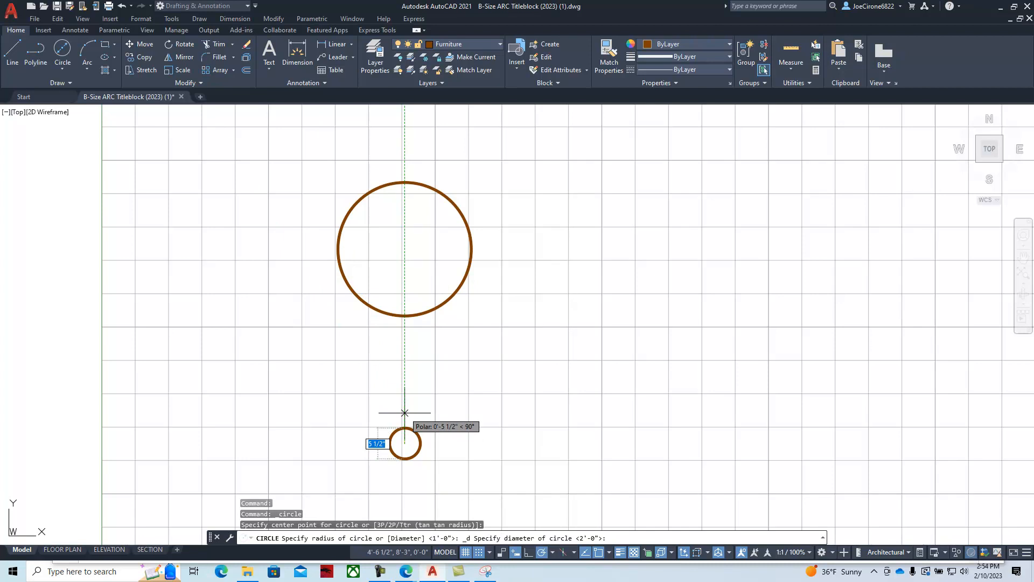
pyautogui.write('14')
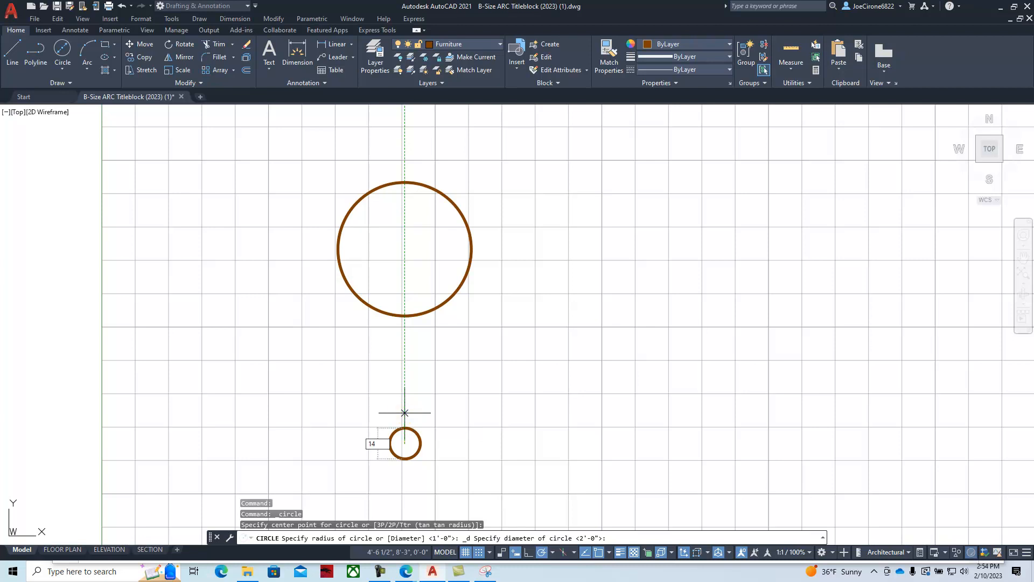
pyautogui.press('Return')
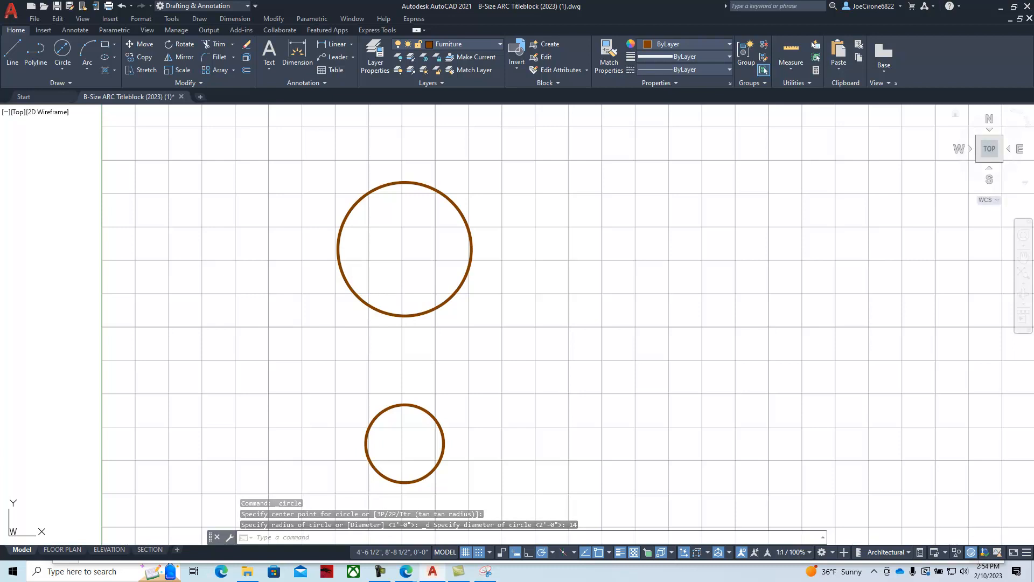
# Step: Check the table's post diameter in the reference drawing and draw a 2" diameter circle between the two circles, aligned with their centers
pyautogui.moveTo(1033, 67); pyautogui.dragTo(368, 66)
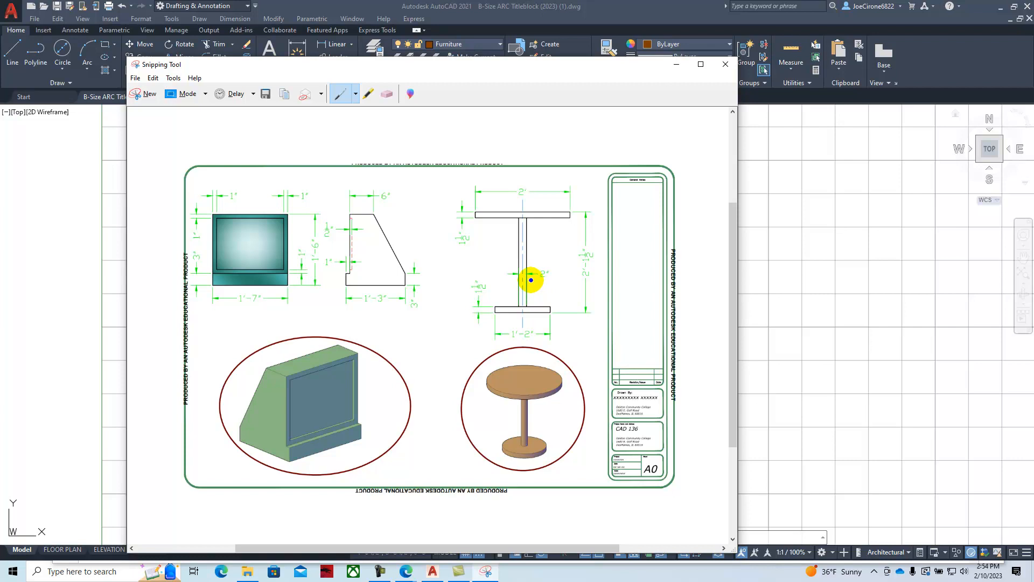
pyautogui.moveTo(427, 64); pyautogui.dragTo(1033, 82)
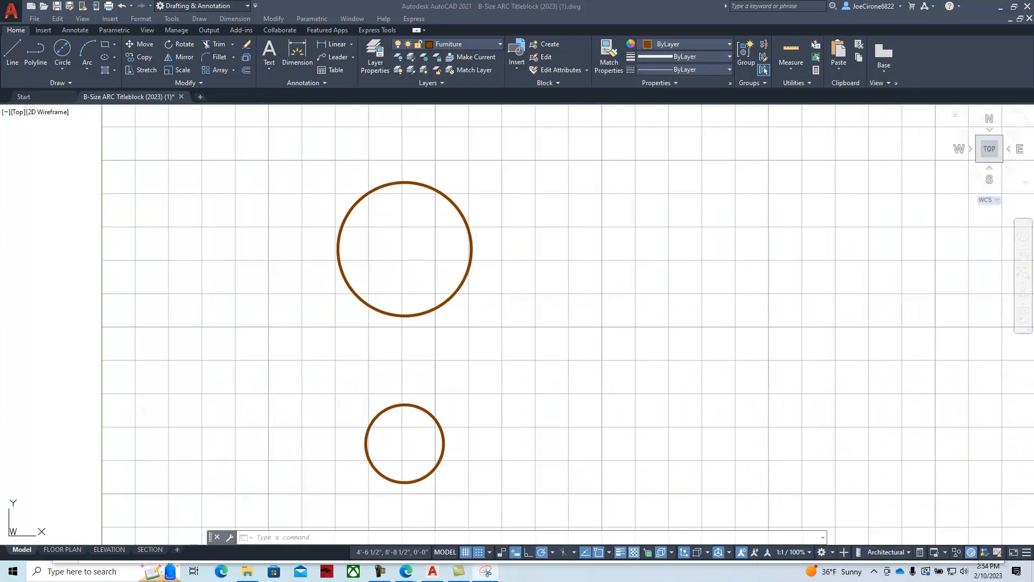
pyautogui.click(66, 56)
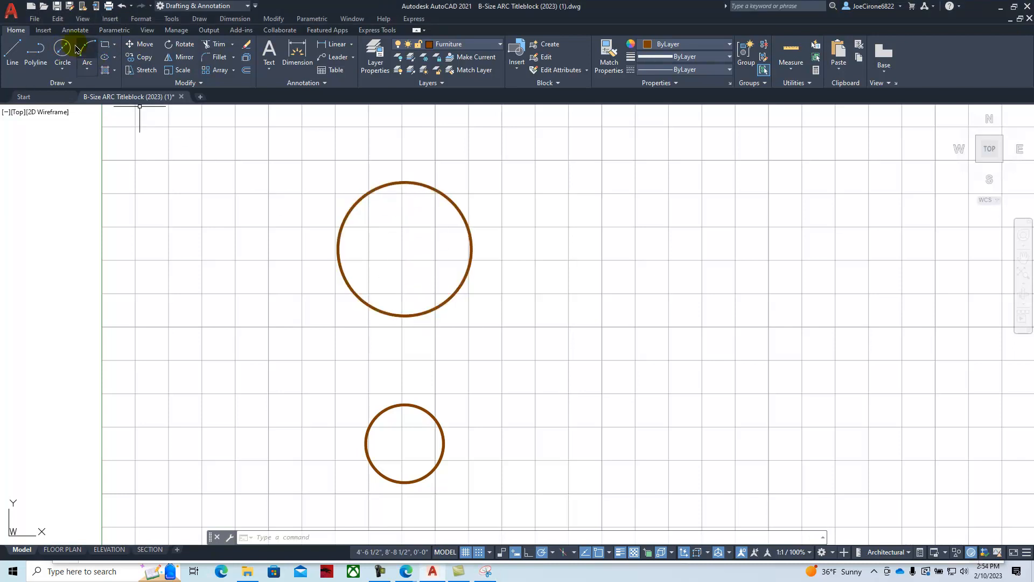
pyautogui.click(63, 74)
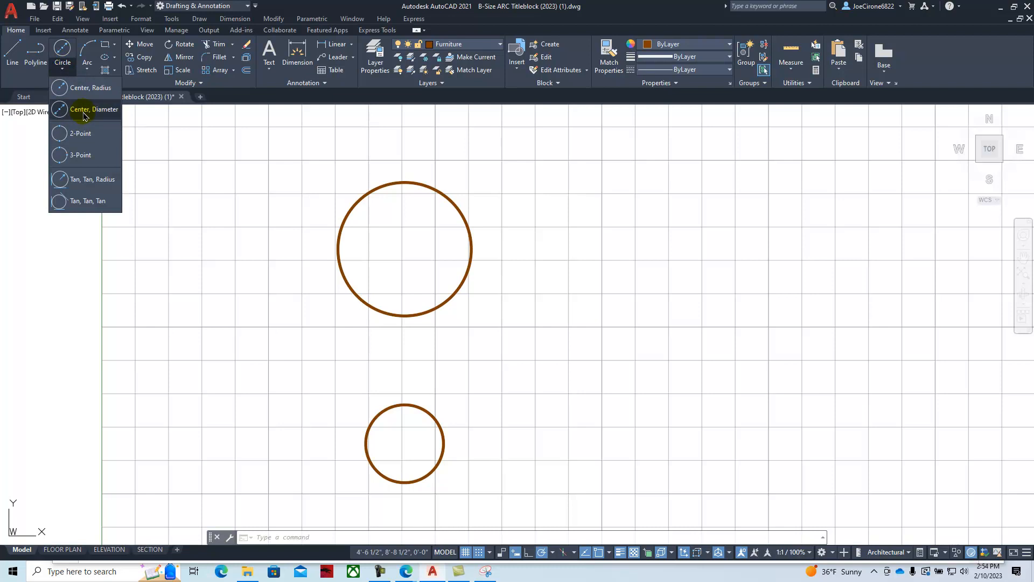
pyautogui.click(85, 112)
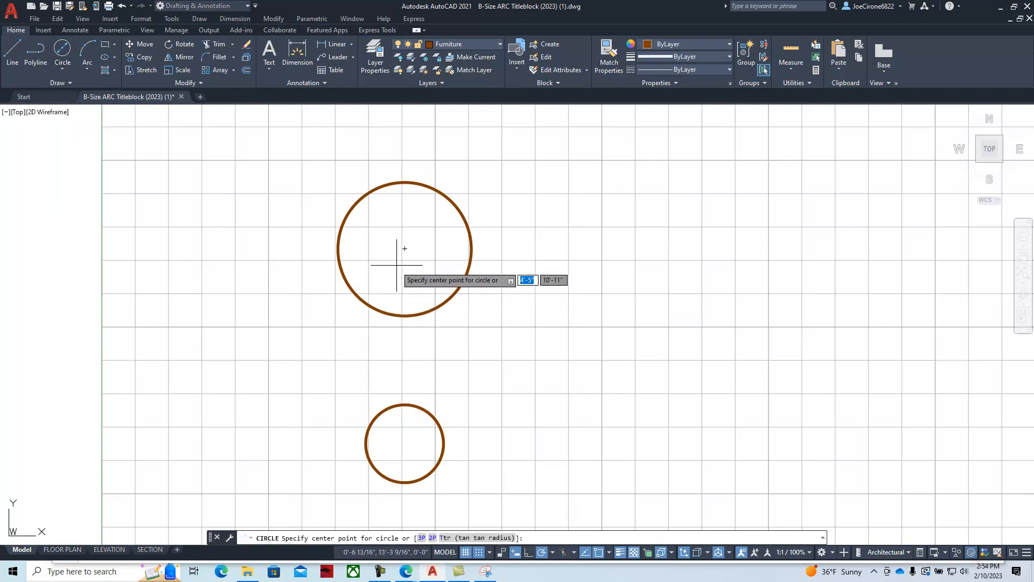
pyautogui.click(405, 365)
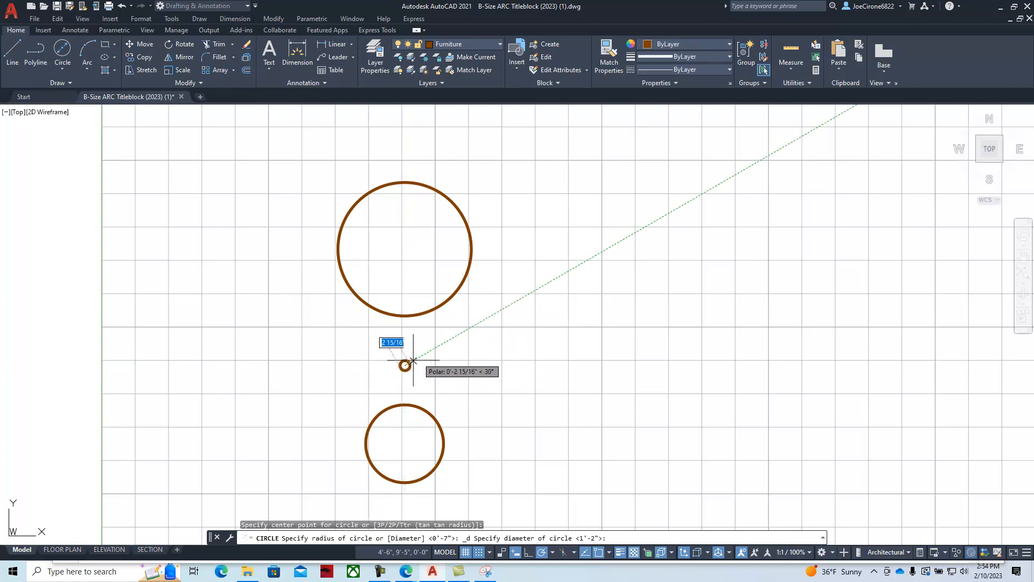
pyautogui.write('2')
pyautogui.press('Return')
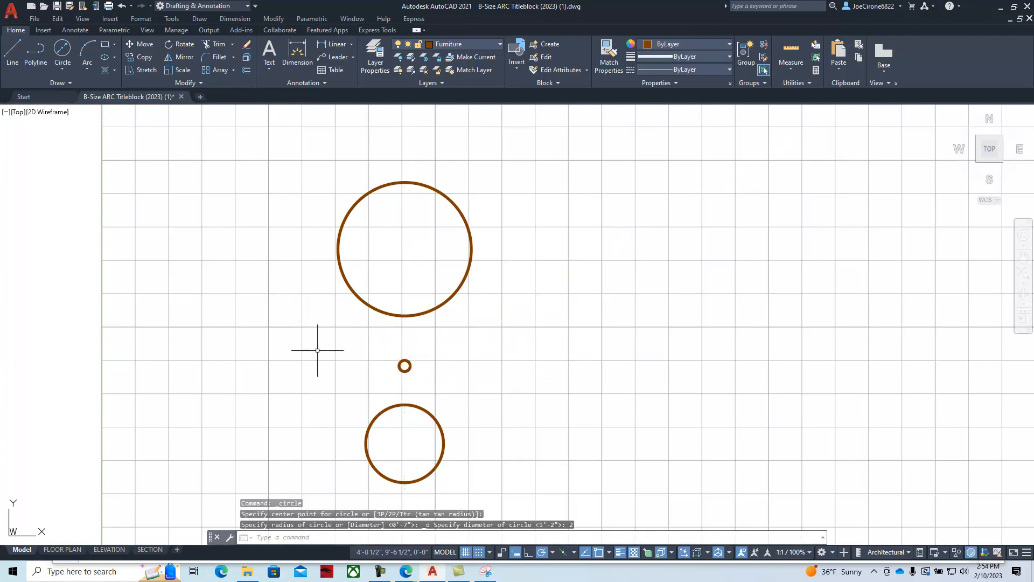
# Step: Switch the model to the SE Isometric view and change the workspace to 3D Modeling
pyautogui.moveTo(396, 283); pyautogui.dragTo(321, 267, button='middle')
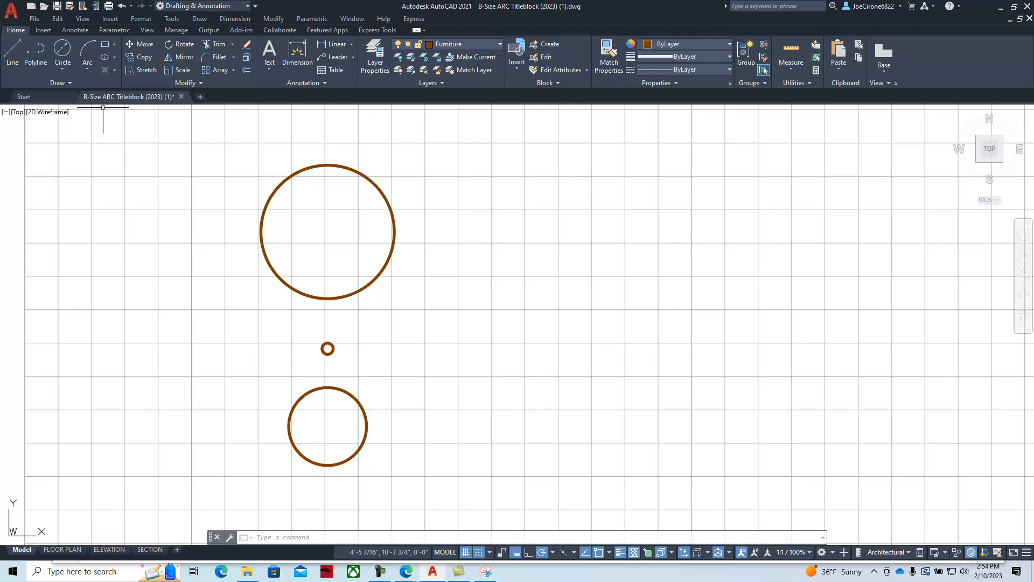
pyautogui.click(15, 114)
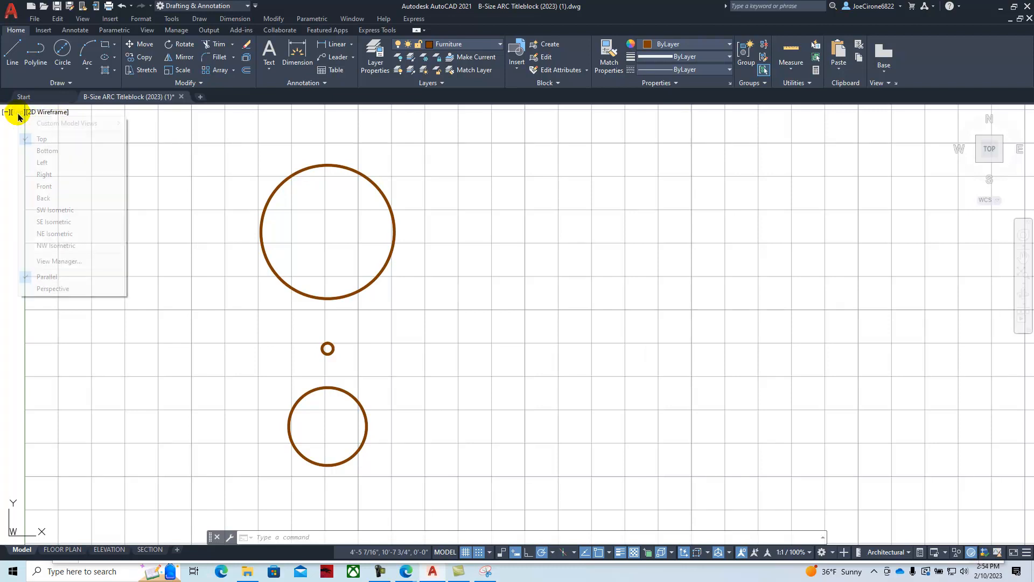
pyautogui.click(54, 222)
pyautogui.scroll(-2, 492, 376)
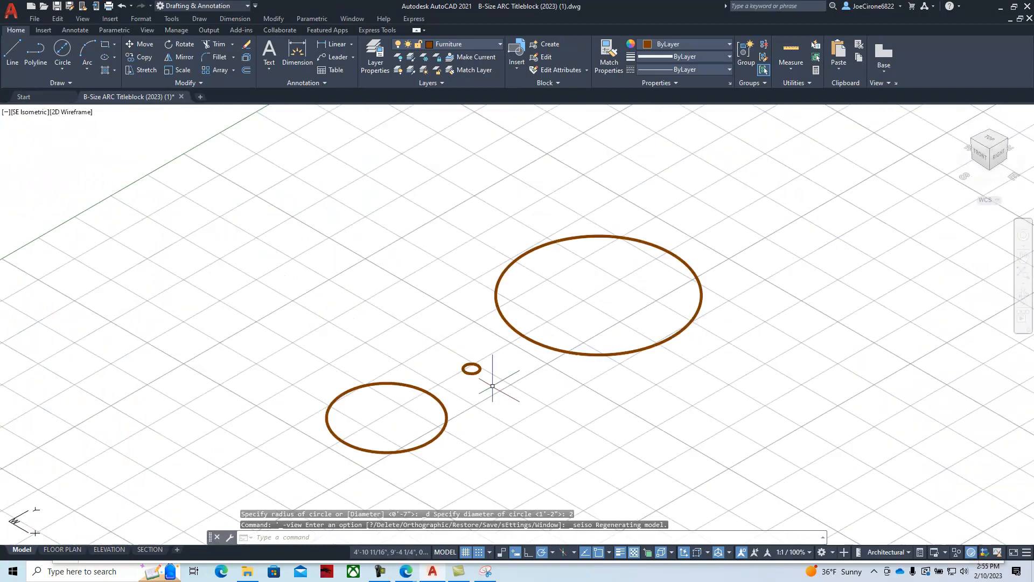
pyautogui.moveTo(501, 376); pyautogui.dragTo(381, 350, button='middle')
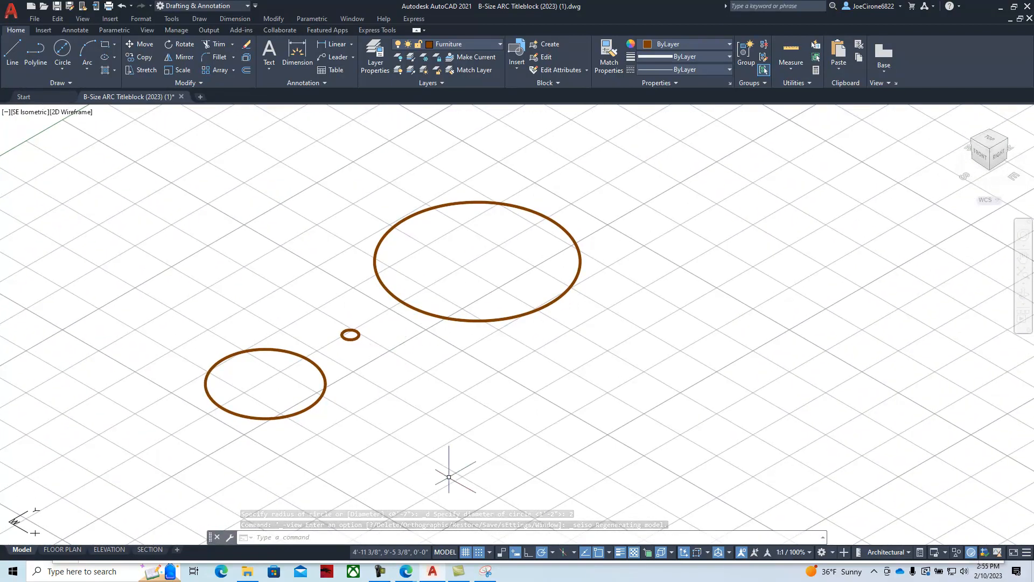
pyautogui.click(832, 553)
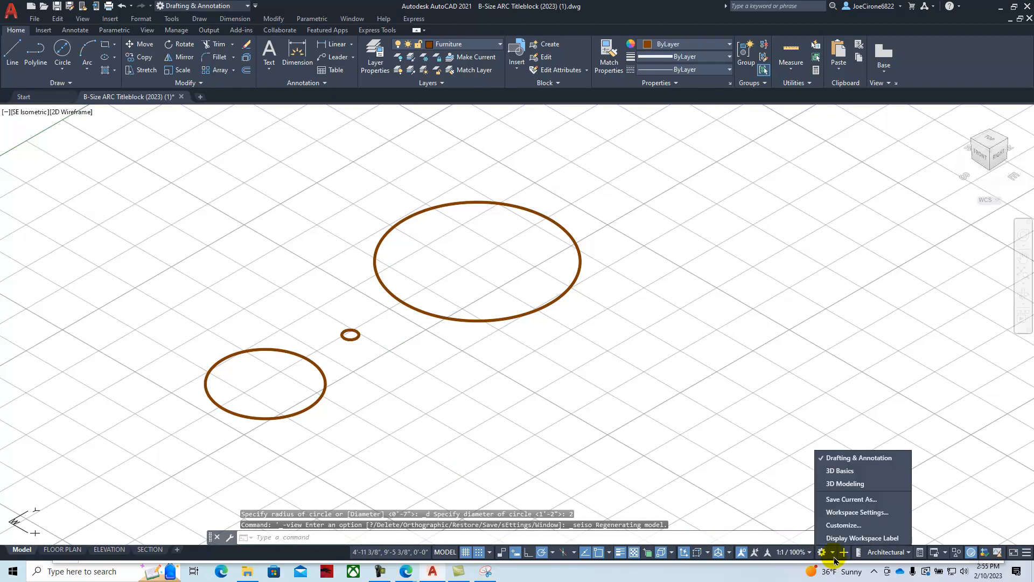
pyautogui.click(852, 487)
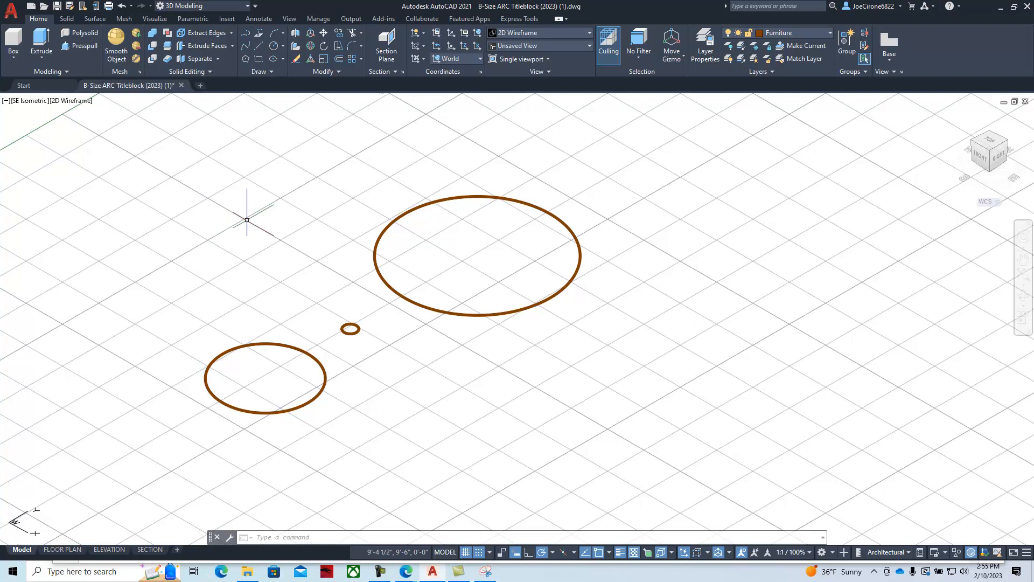
# Step: Extrude the 2' tabletop circle to a height of 1.5"
pyautogui.click(38, 38)
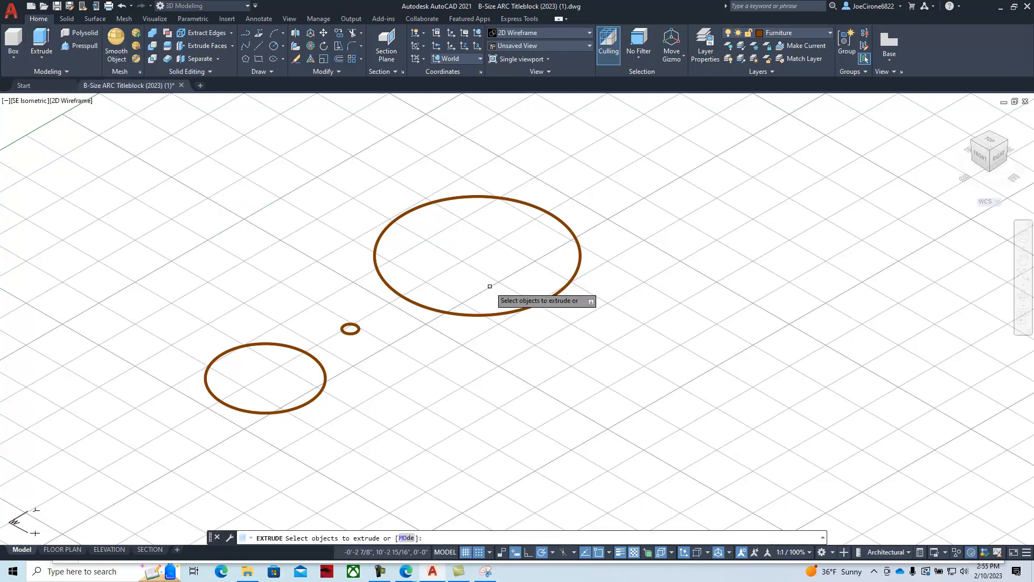
pyautogui.click(508, 311)
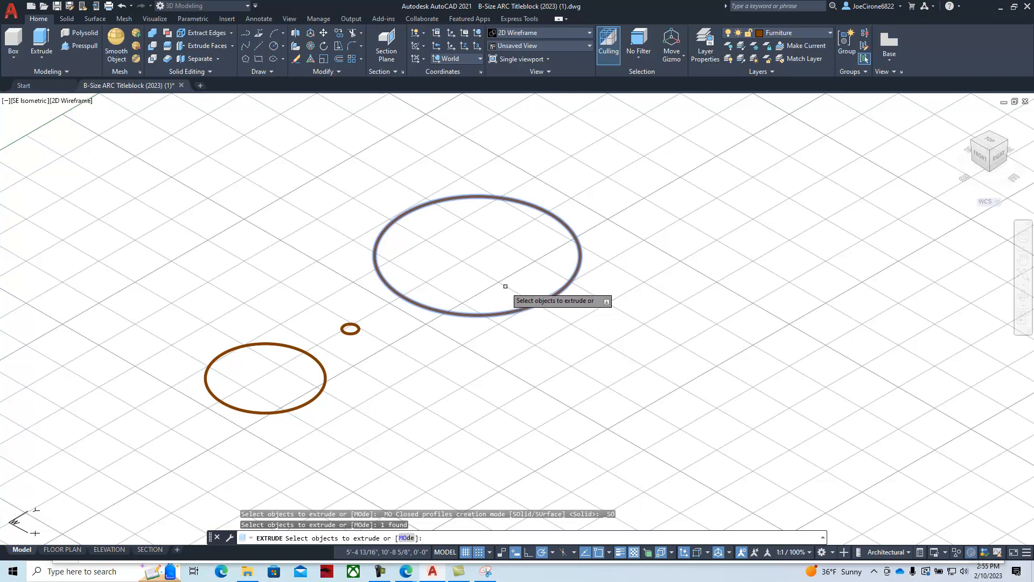
pyautogui.press('Return')
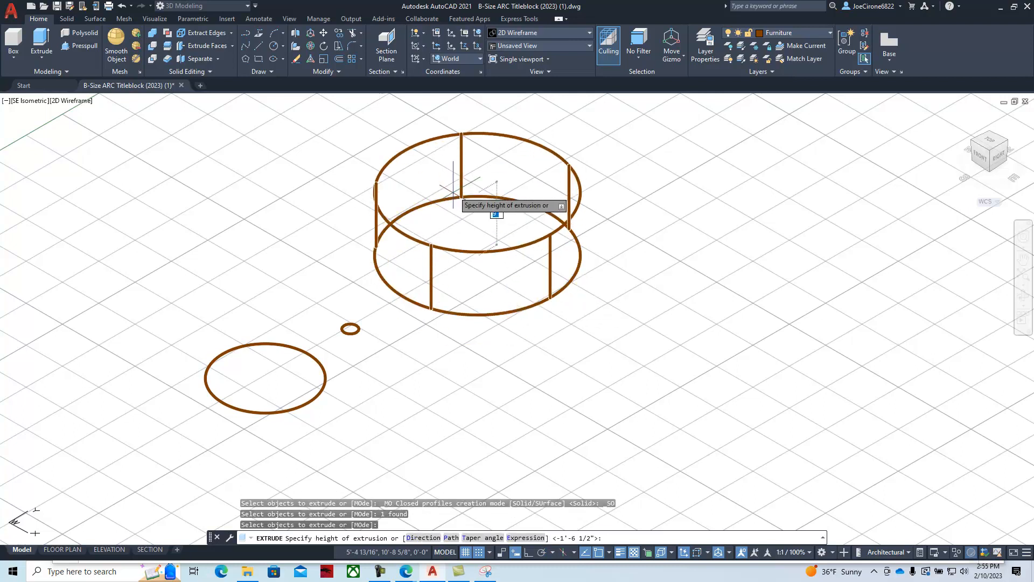
pyautogui.write('1.5')
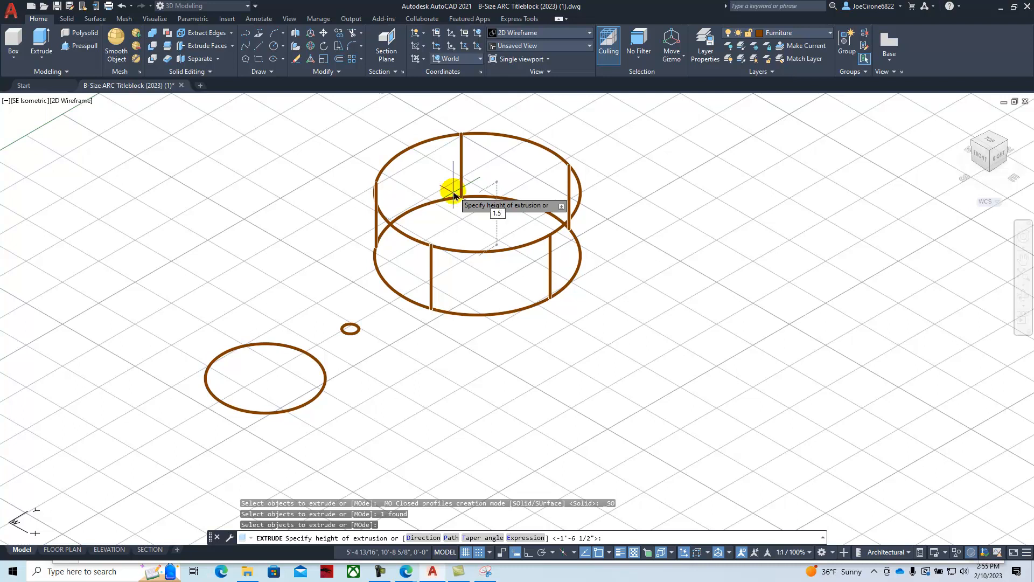
pyautogui.press('Return')
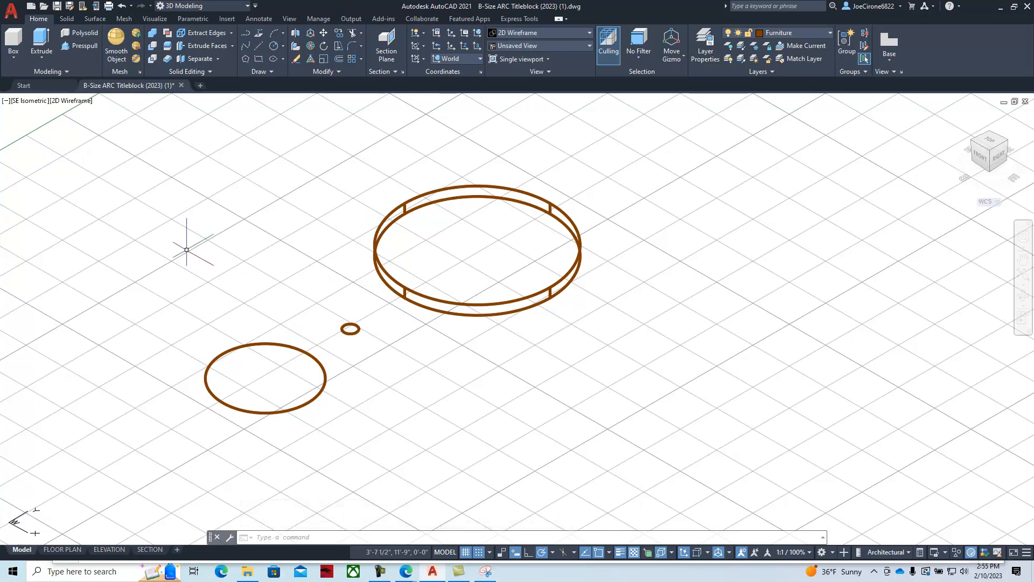
# Step: Change the viewport's visual style from 2D Wireframe to Conceptual
pyautogui.click(40, 43)
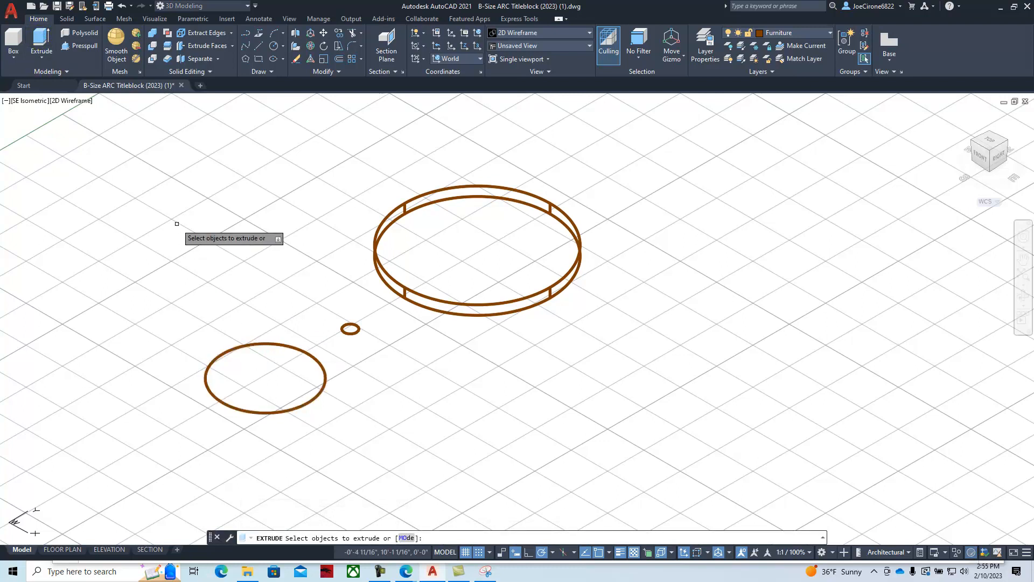
pyautogui.press('Escape')
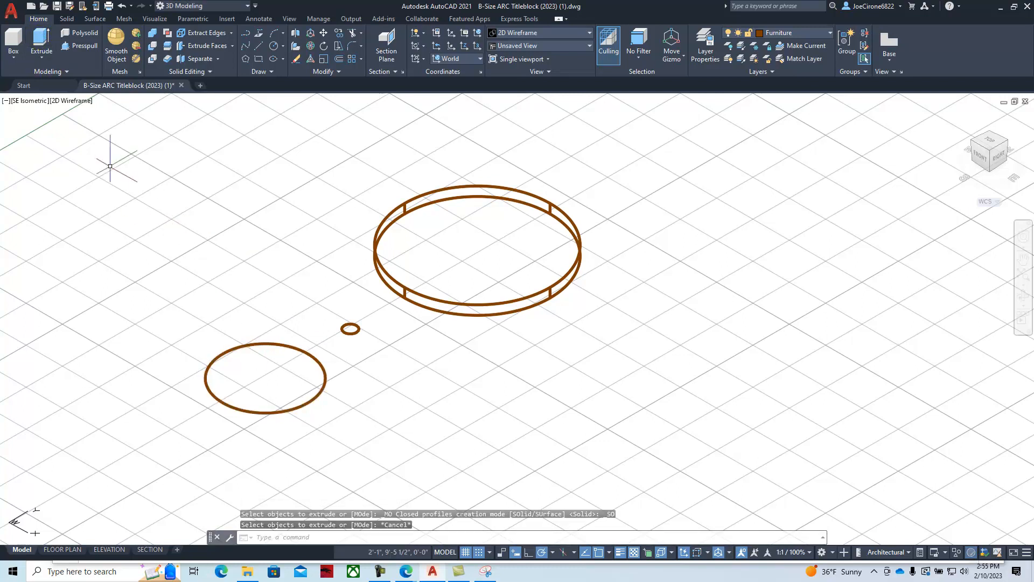
pyautogui.click(75, 101)
pyautogui.click(115, 140)
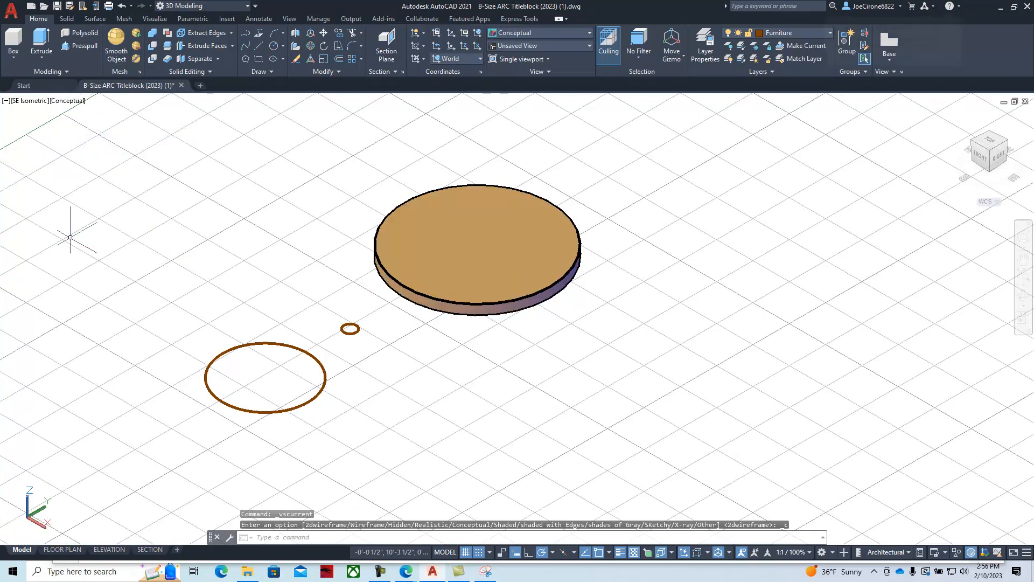
# Step: Extrude the 14" base circle to a height of 1.5"
pyautogui.click(41, 39)
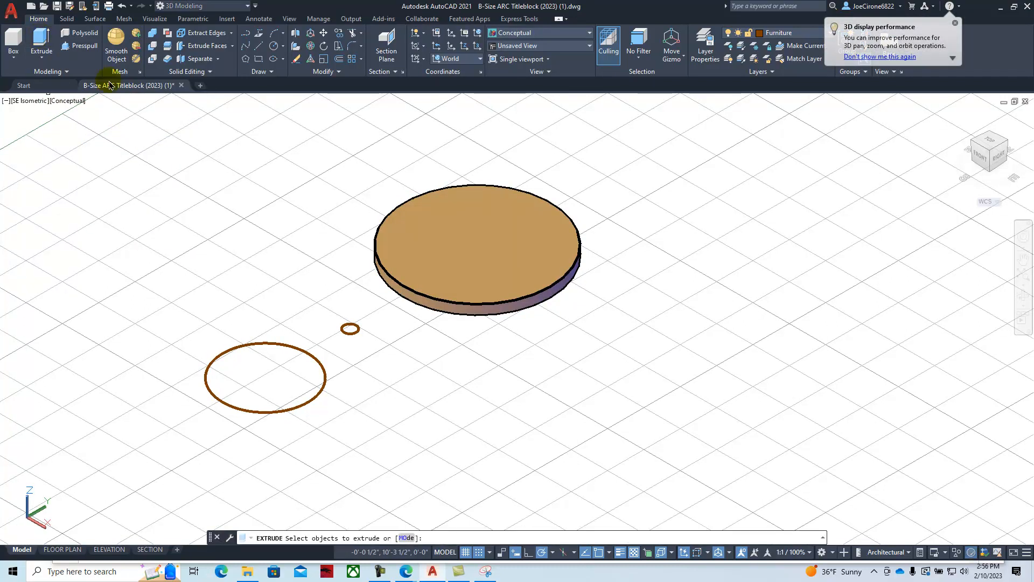
pyautogui.click(230, 348)
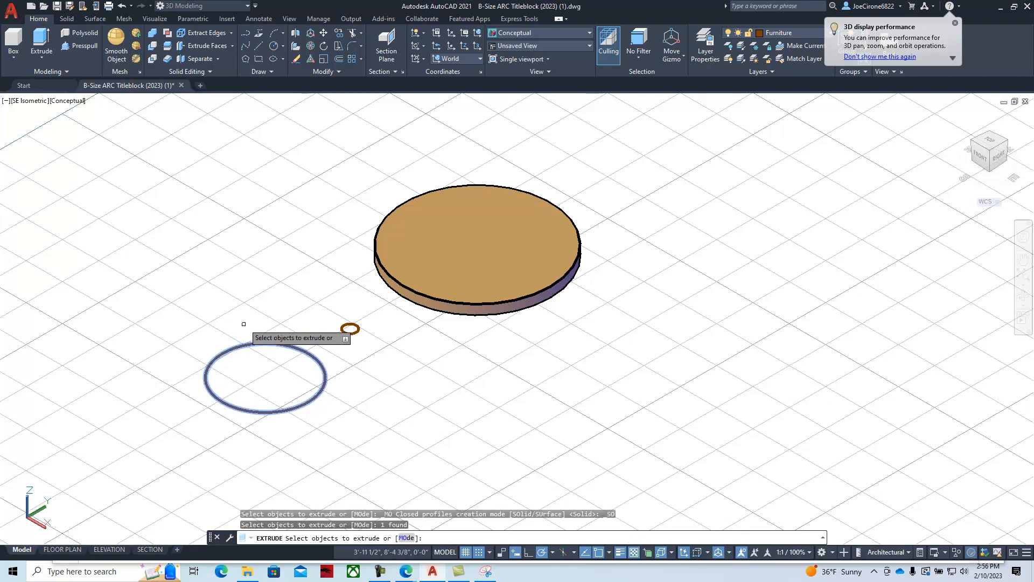
pyautogui.press('Return')
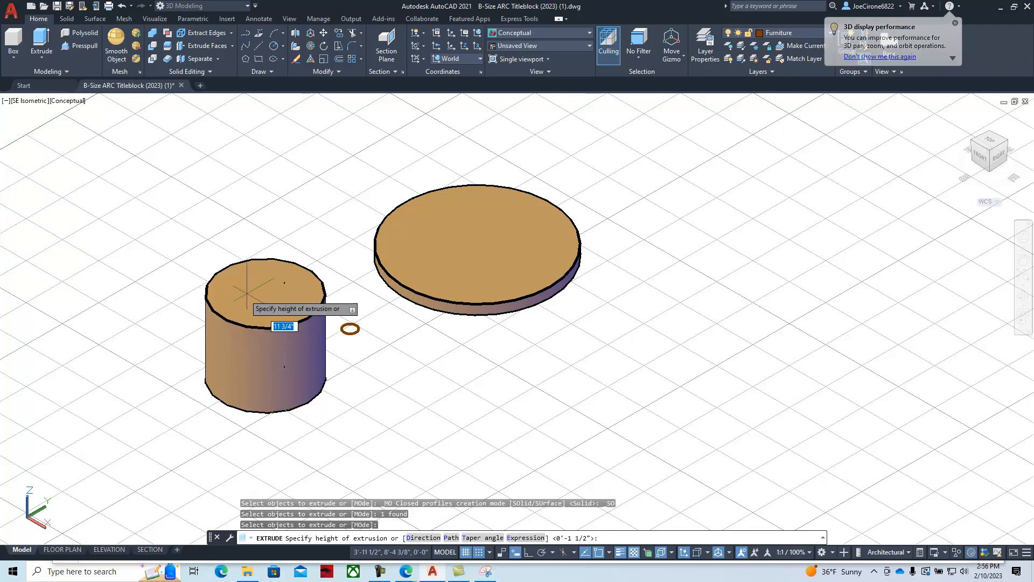
pyautogui.write('1.5')
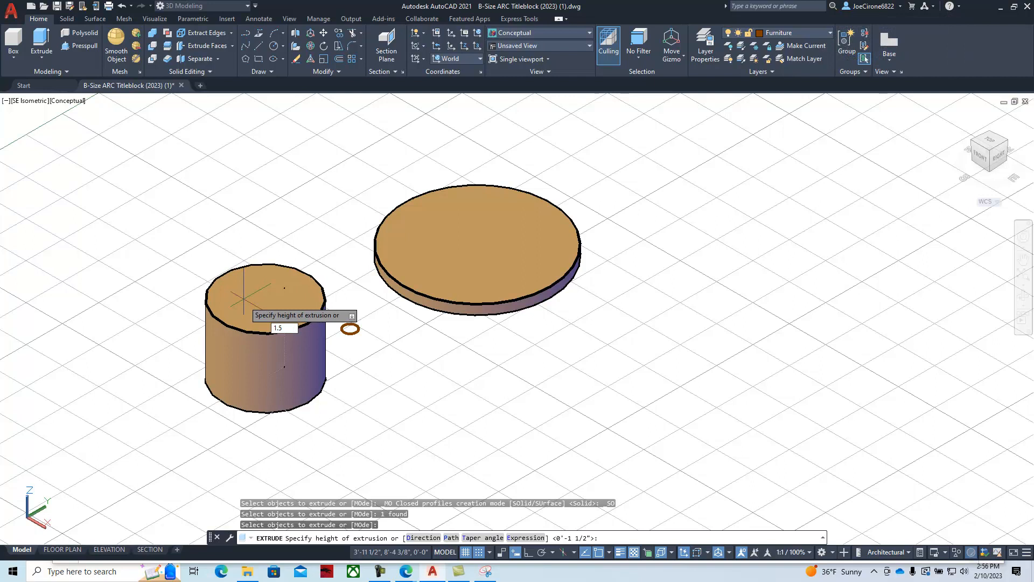
pyautogui.press('Return')
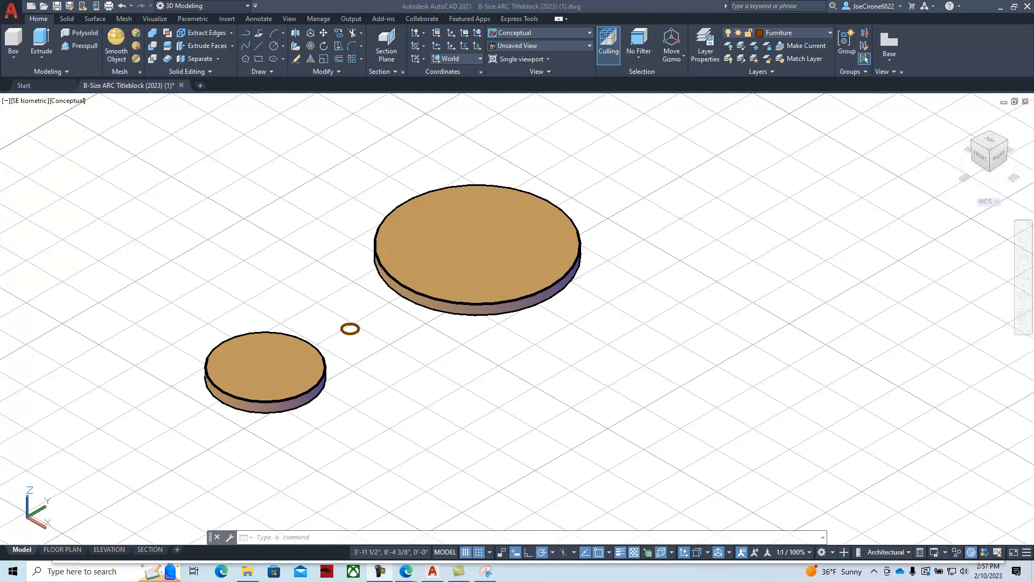
# Step: Check the table's height dimension in the Snipping Tool reference drawing and extrude the 2" post circle 2'-1 1/2" in AutoCAD
pyautogui.moveTo(727, 5); pyautogui.dragTo(485, 63)
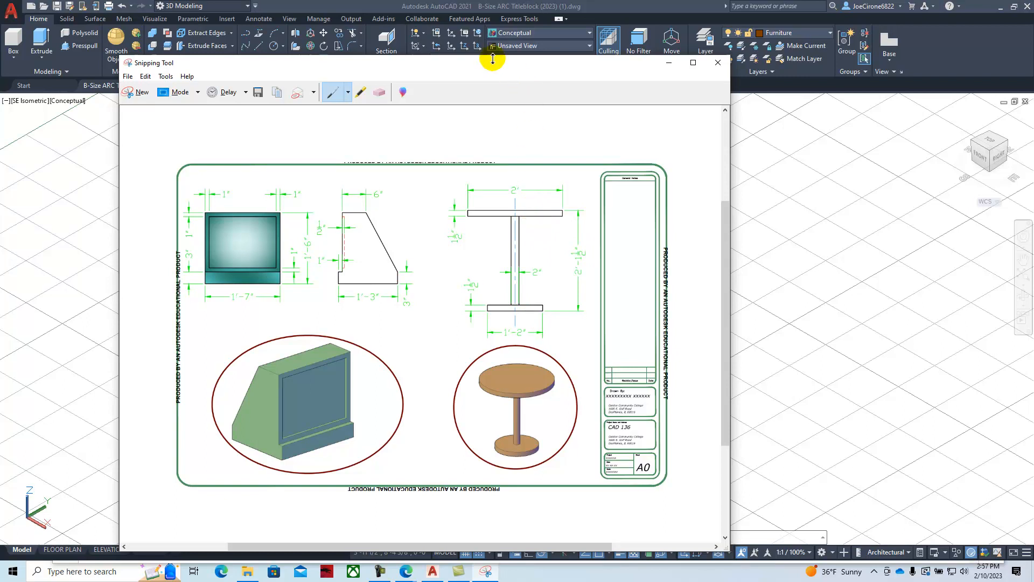
pyautogui.moveTo(487, 65); pyautogui.dragTo(1033, 70)
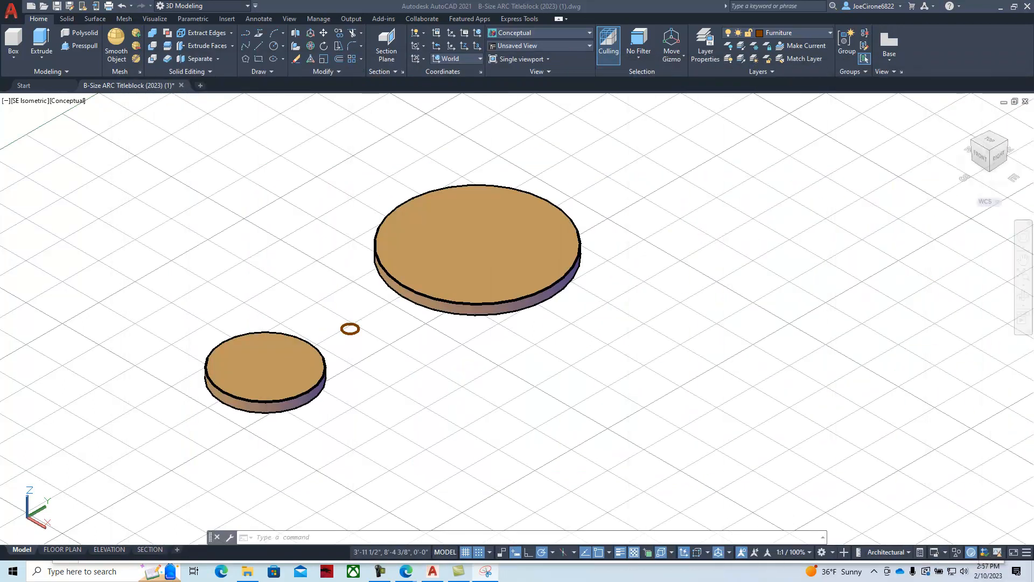
pyautogui.click(39, 47)
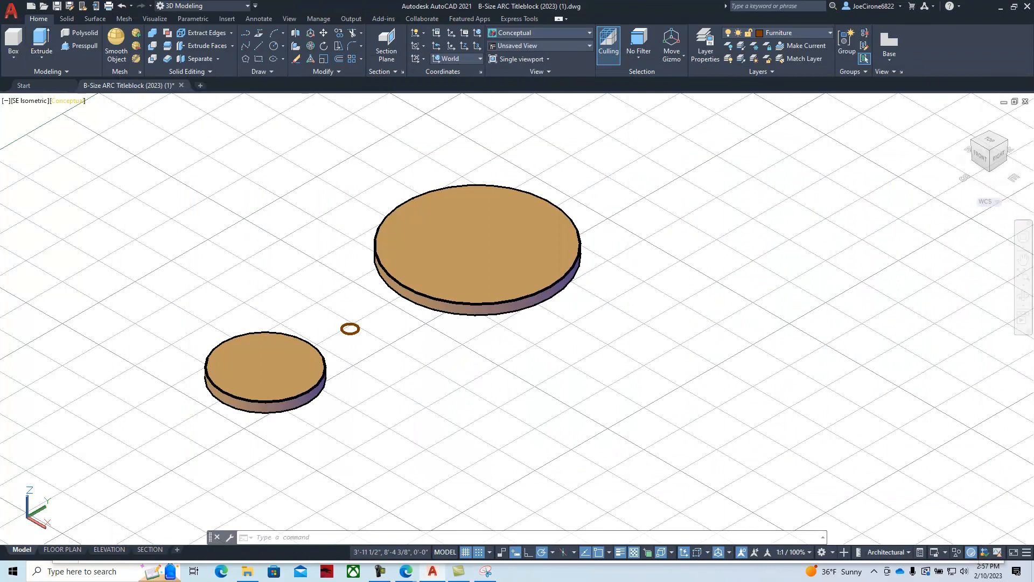
pyautogui.click(41, 43)
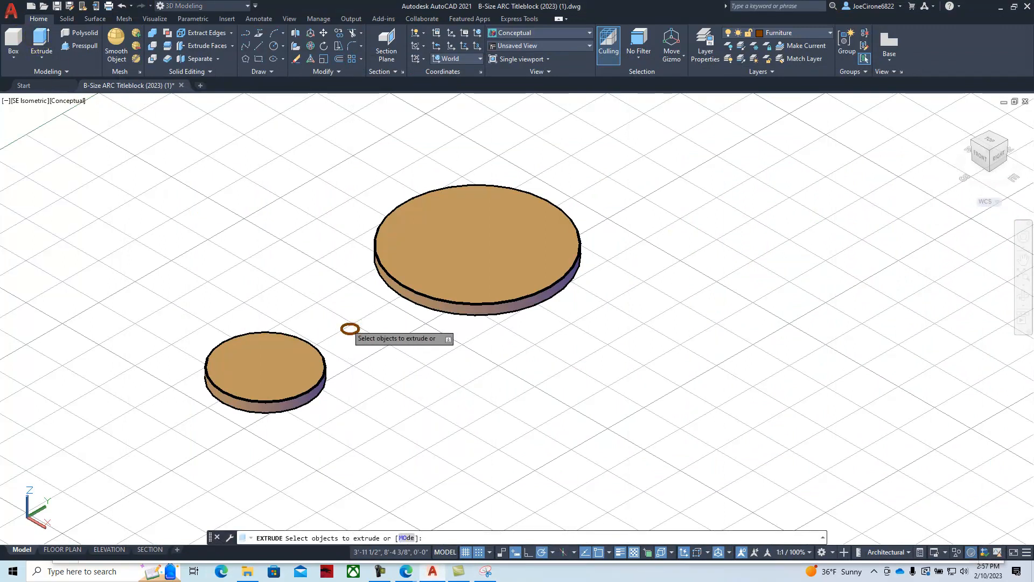
pyautogui.click(347, 324)
pyautogui.press('Return')
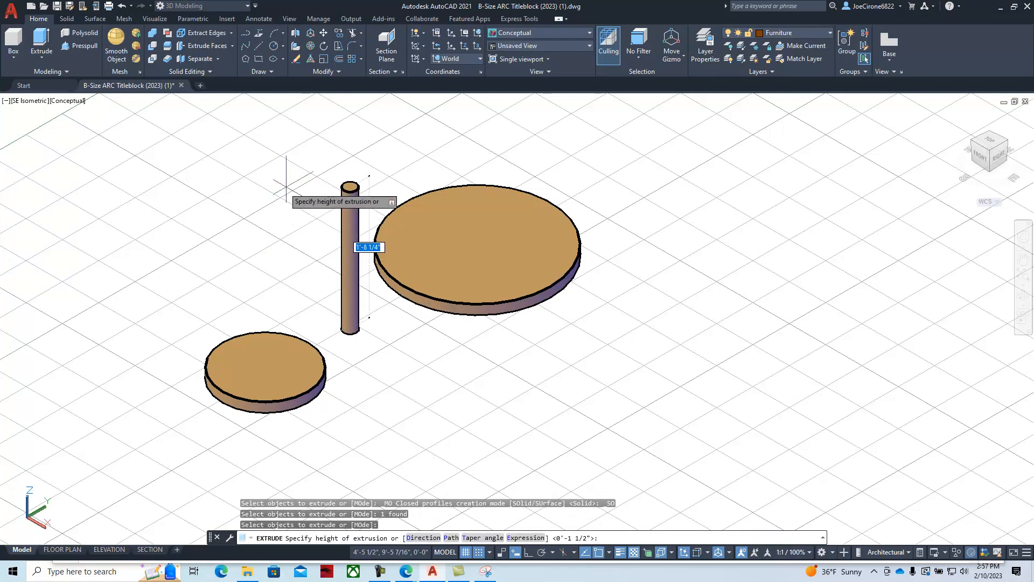
pyautogui.write("2'-1-1/2")
pyautogui.click(286, 186)
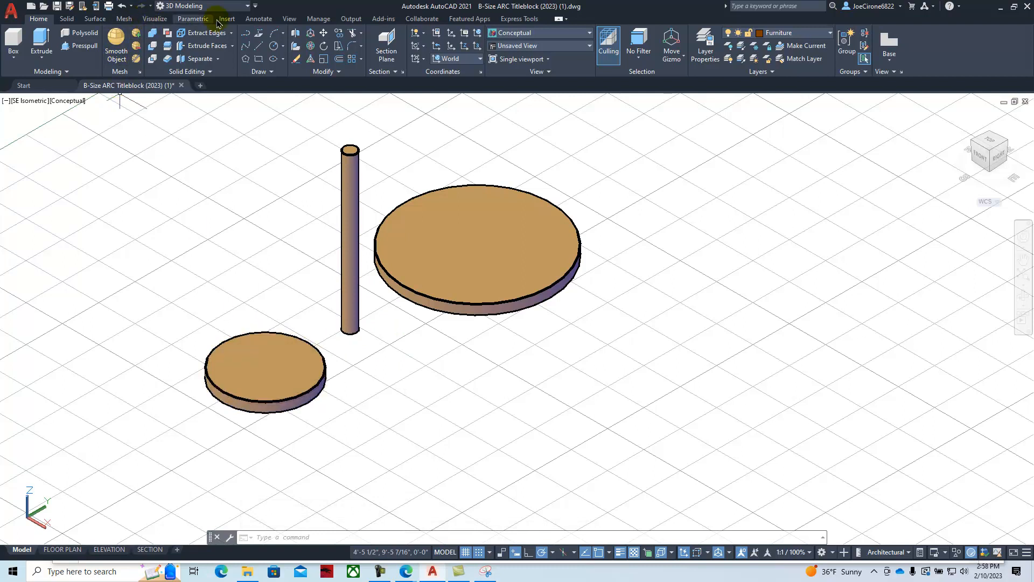
# Step: Show the menu bar and make sure 3D Object Snap is on with Vertex and Center of face in the drafting settings
pyautogui.click(256, 6)
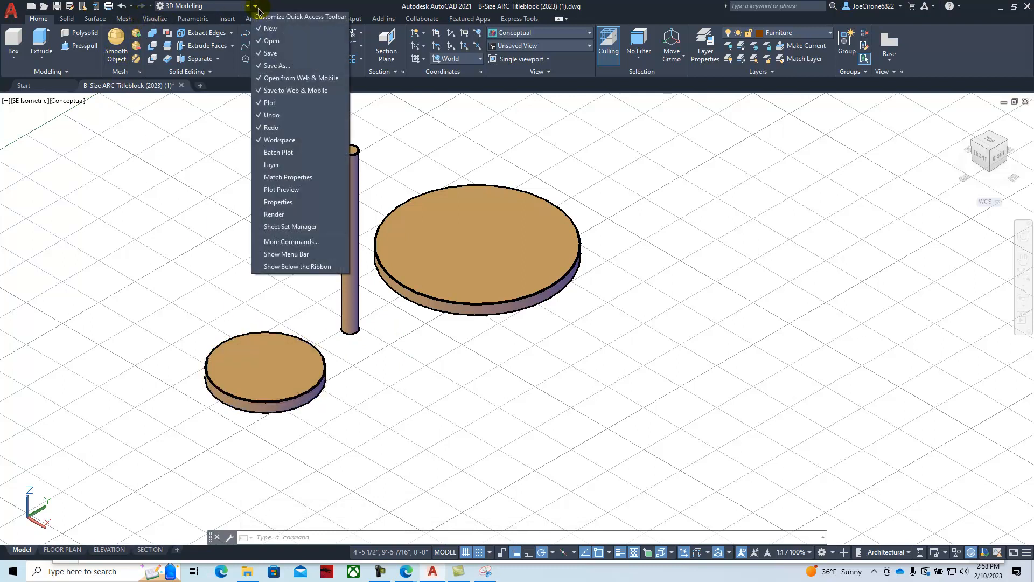
pyautogui.click(286, 254)
pyautogui.click(172, 20)
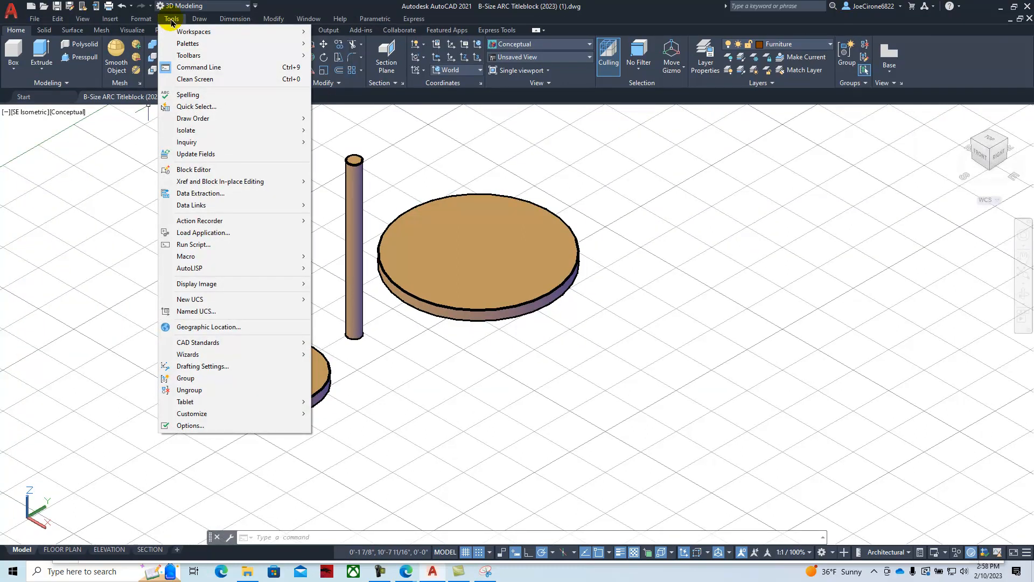
pyautogui.click(210, 367)
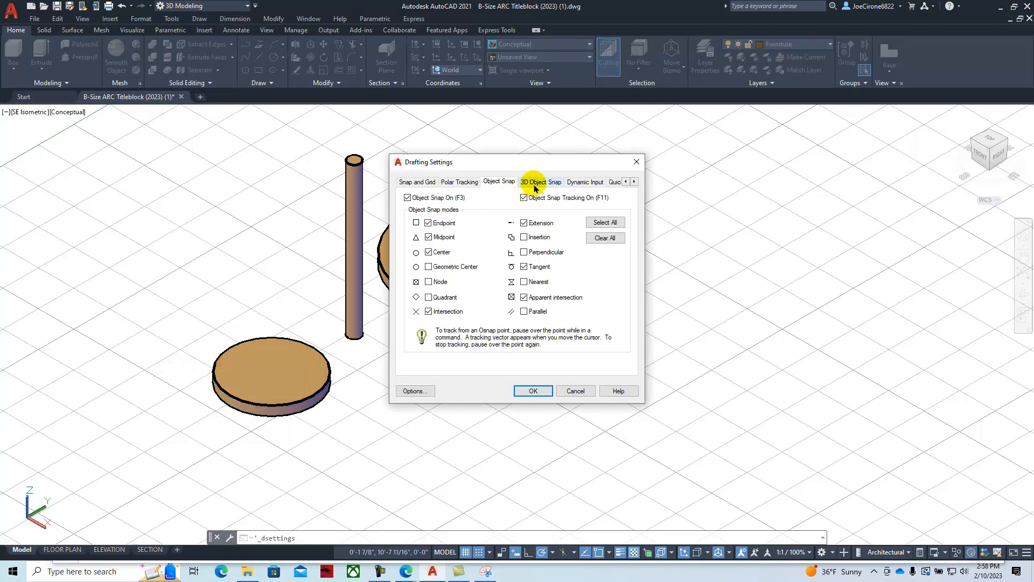
pyautogui.click(533, 183)
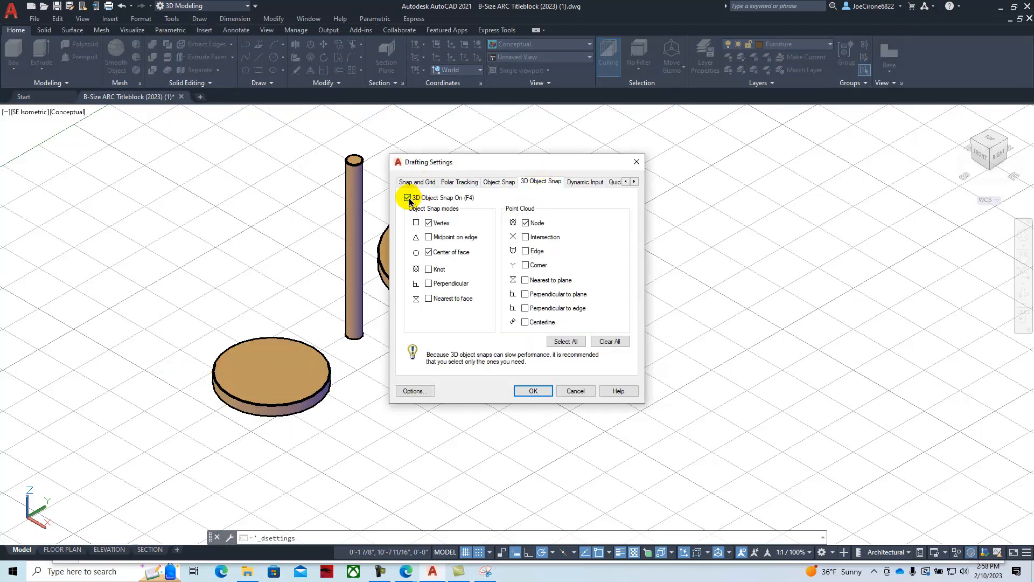
pyautogui.click(534, 392)
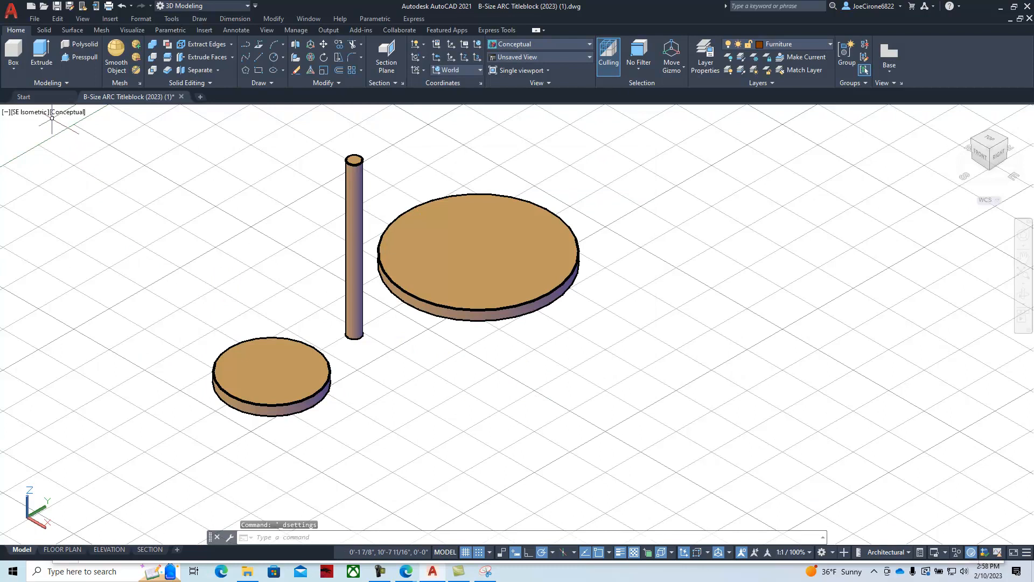
# Step: Switch to 2D Wireframe and move the post from its bottom center to the bottom center of the 14" base
pyautogui.click(67, 112)
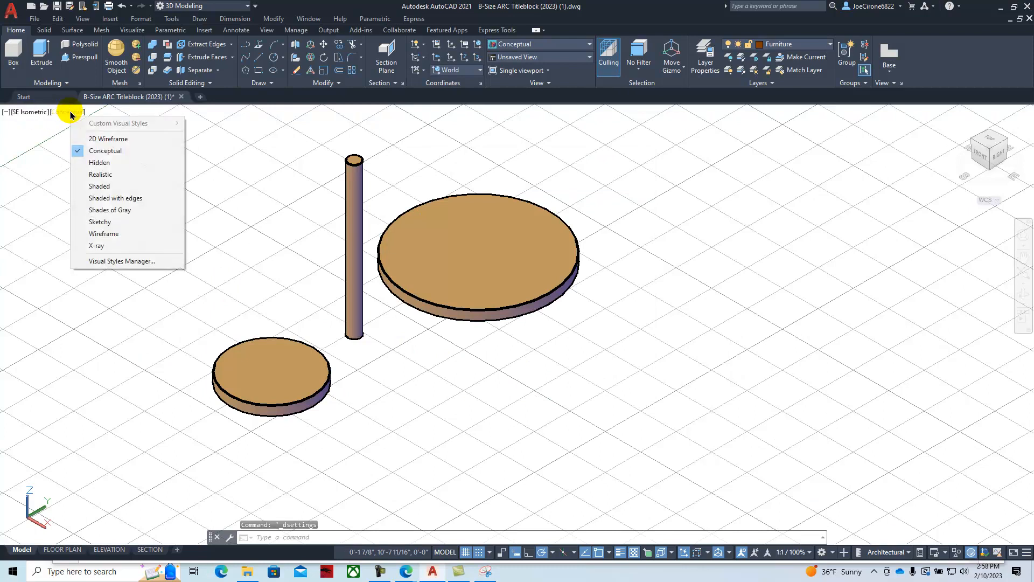
pyautogui.click(105, 139)
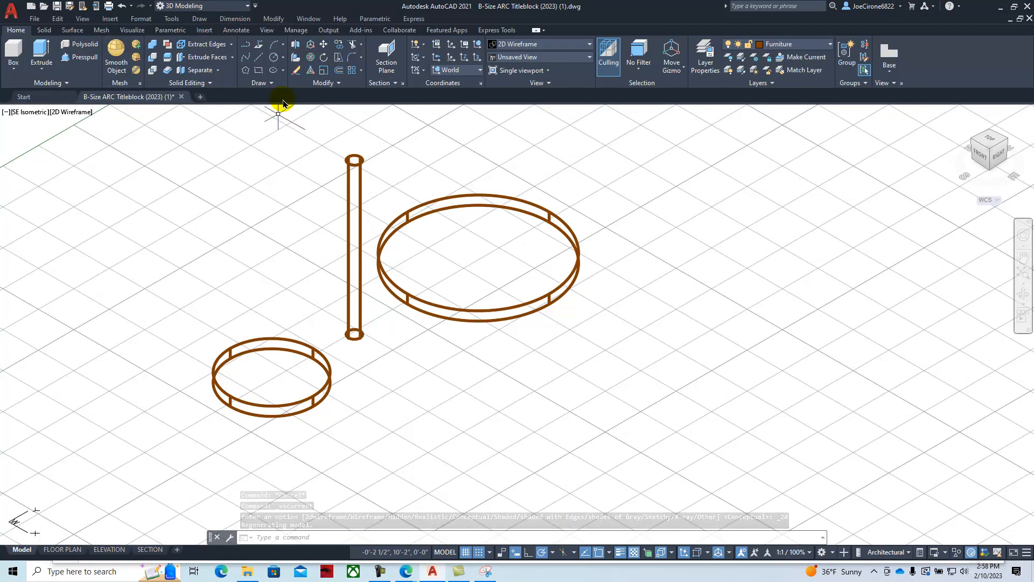
pyautogui.click(323, 44)
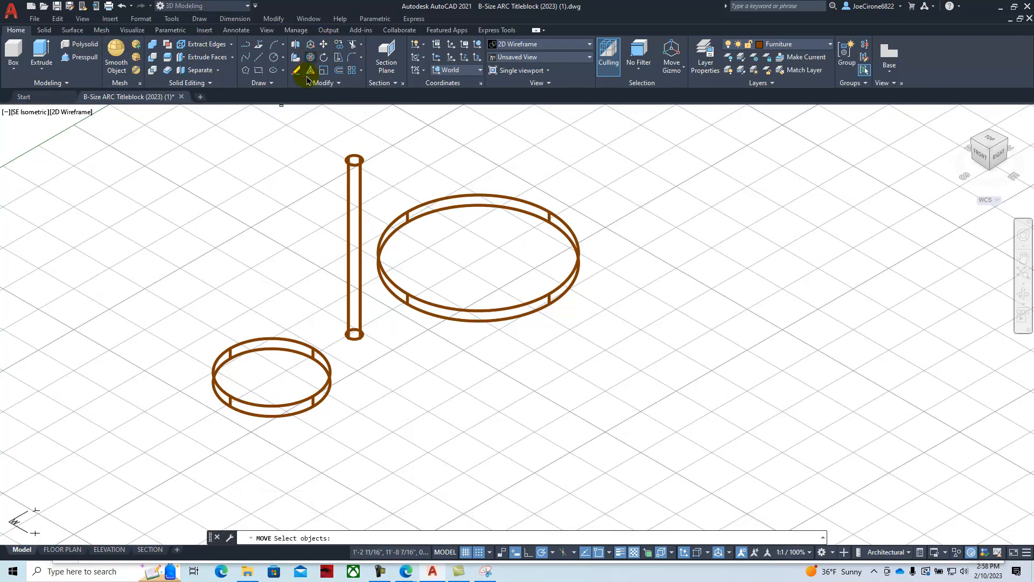
pyautogui.click(348, 279)
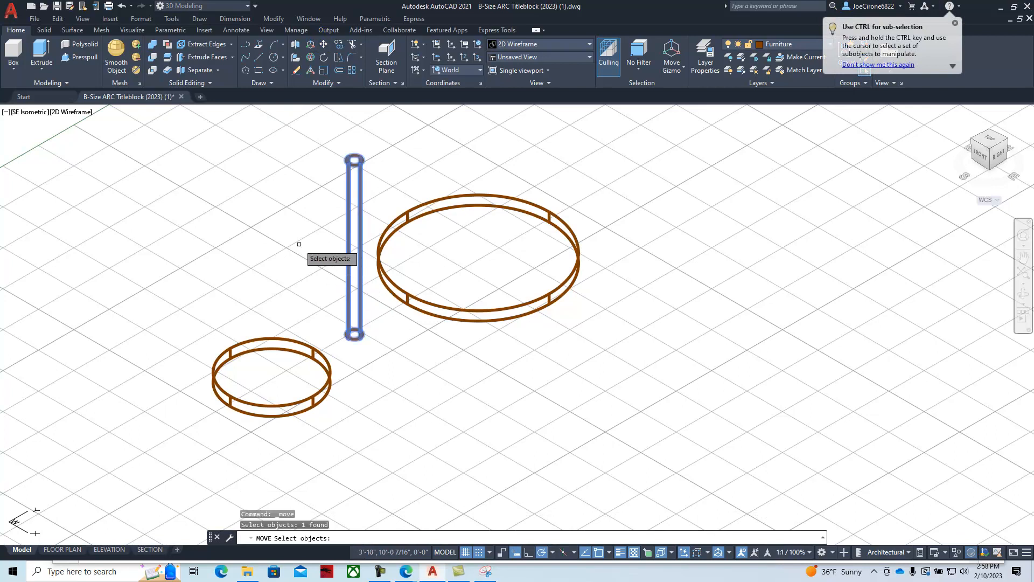
pyautogui.press('Return')
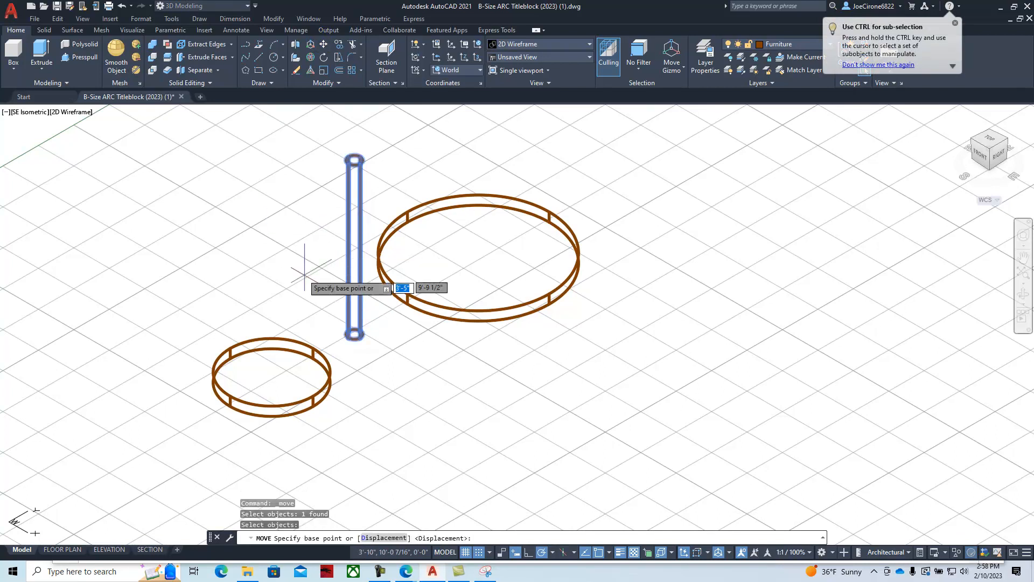
pyautogui.scroll(5, 355, 334)
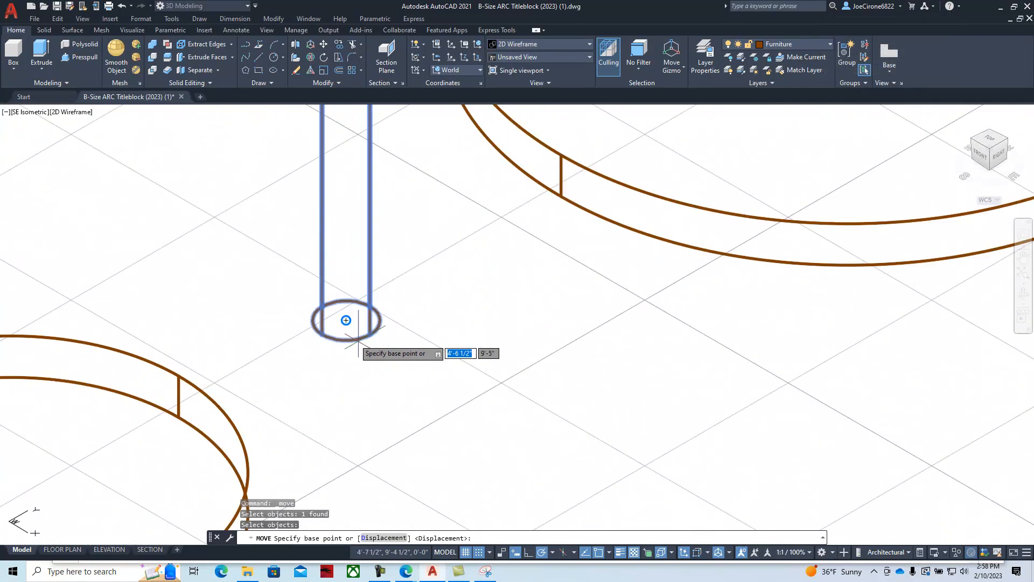
pyautogui.click(346, 320)
pyautogui.scroll(-4, 98, 401)
pyautogui.moveTo(106, 404); pyautogui.dragTo(288, 309, button='middle')
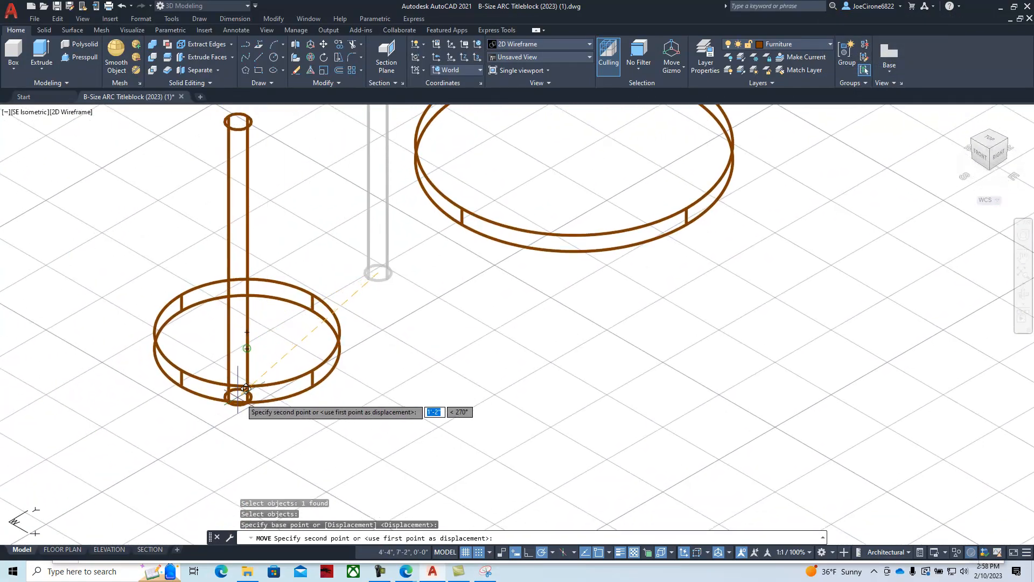
pyautogui.click(251, 390)
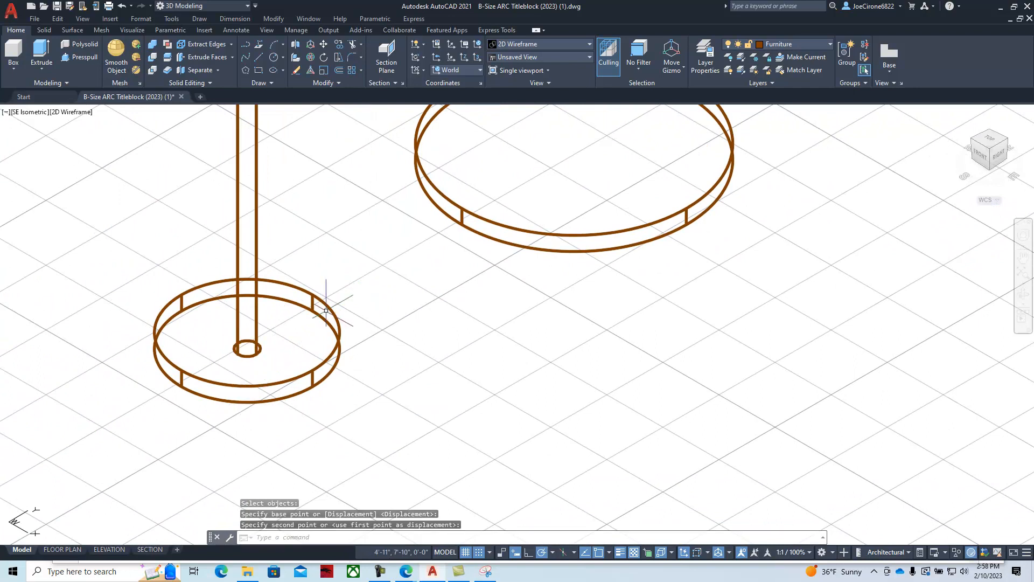
# Step: Preview the post on the base in the Conceptual visual style and return to 2D Wireframe
pyautogui.scroll(-4, 326, 311)
pyautogui.moveTo(346, 289); pyautogui.dragTo(351, 362, button='middle')
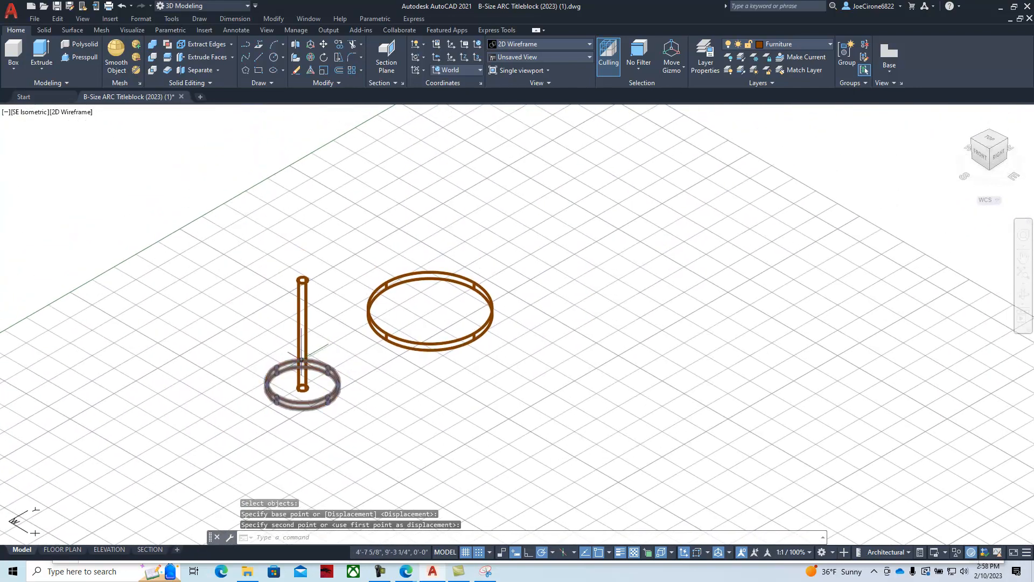
pyautogui.click(67, 111)
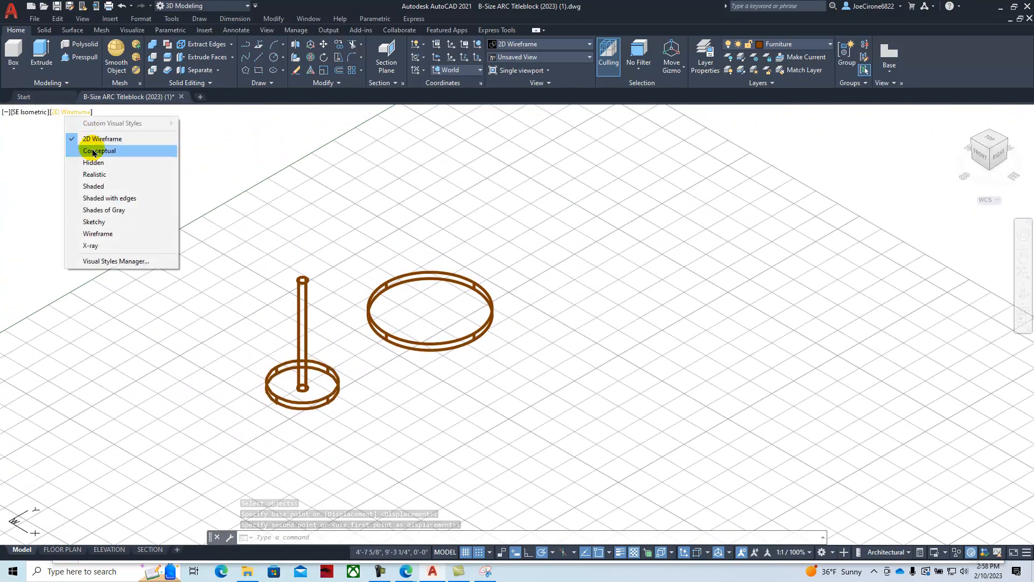
pyautogui.click(94, 151)
pyautogui.moveTo(228, 319)
pyautogui.mouseDown(button='middle')
pyautogui.moveTo(257, 241)
pyautogui.moveTo(237, 284)
pyautogui.mouseUp(button='middle')
pyautogui.click(67, 112)
pyautogui.click(87, 138)
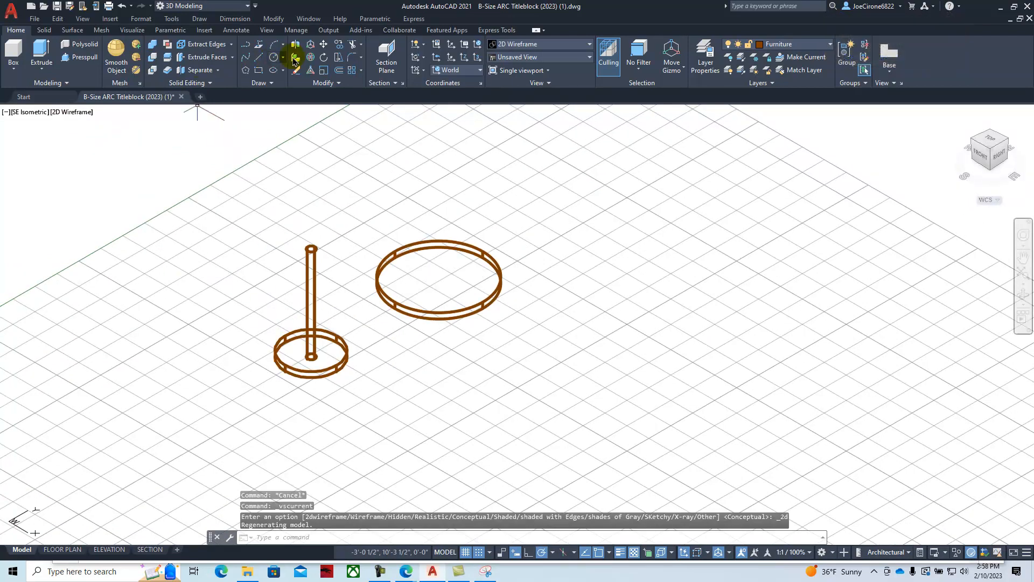
pyautogui.click(323, 47)
pyautogui.click(491, 223)
pyautogui.click(435, 284)
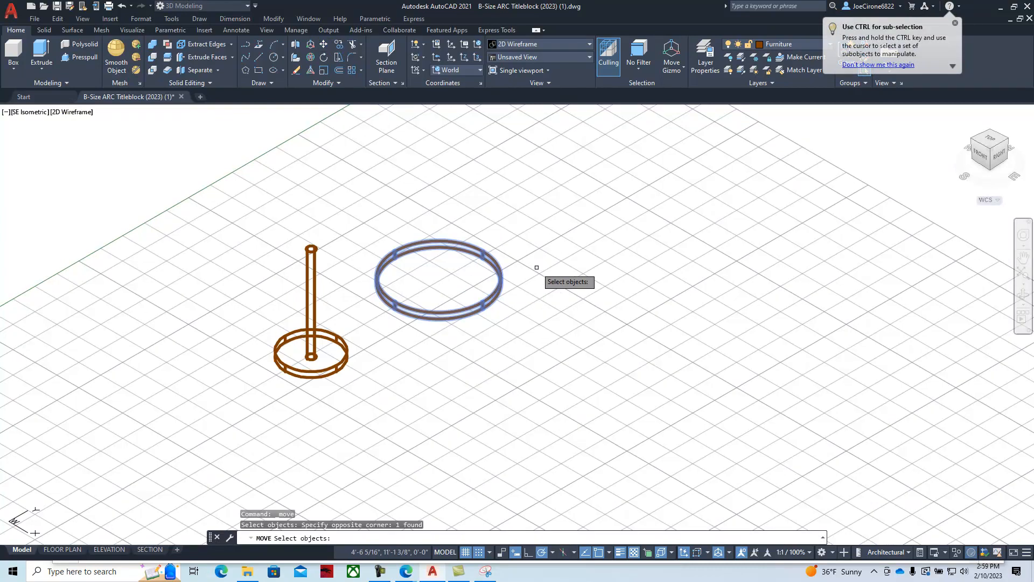
pyautogui.press('Return')
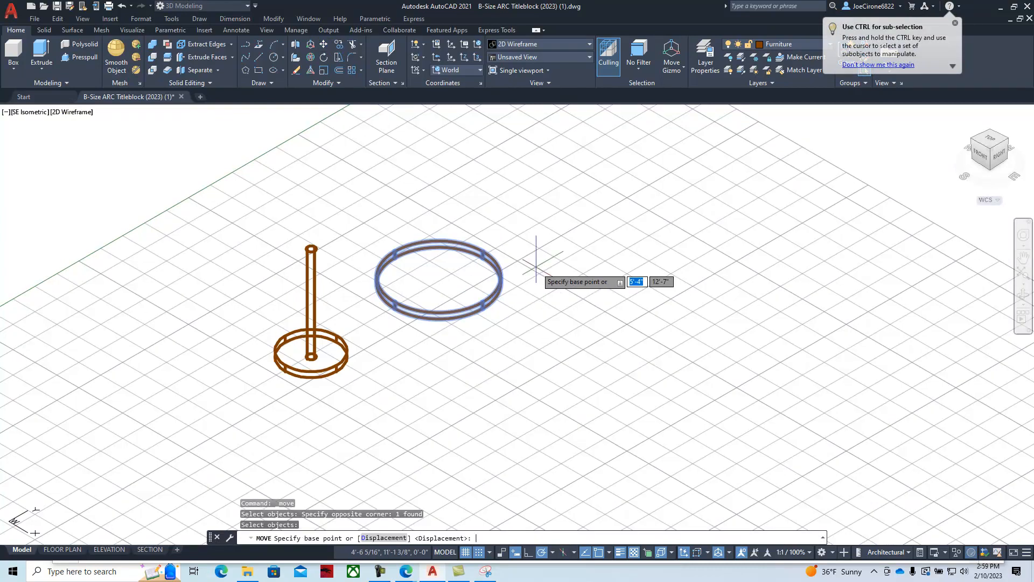
pyautogui.click(436, 281)
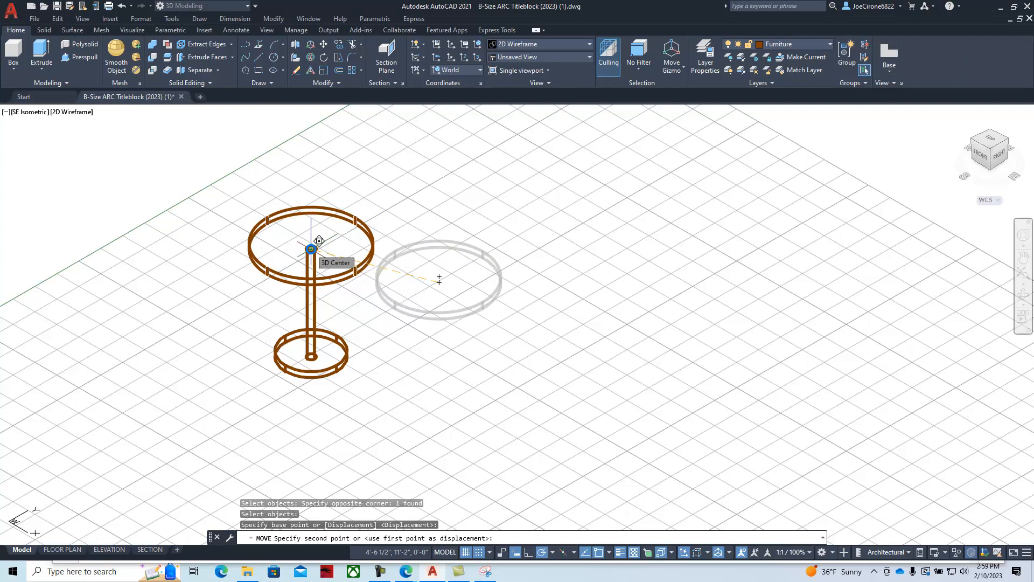
pyautogui.scroll(5, 318, 240)
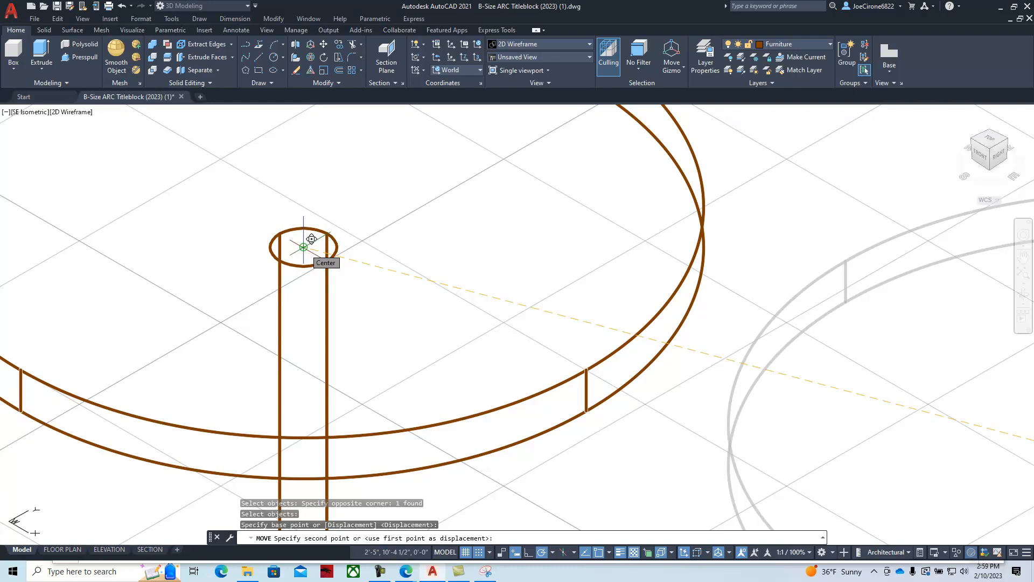
pyautogui.press('Escape')
pyautogui.scroll(-7, 393, 242)
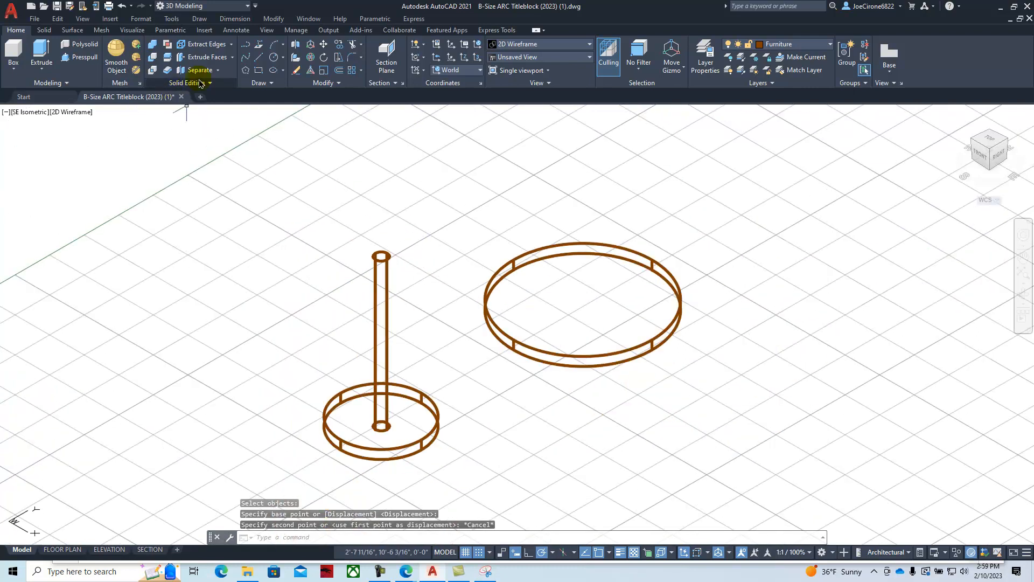
# Step: Move the round tabletop from its upper face center to the center of the post's top face
pyautogui.click(323, 45)
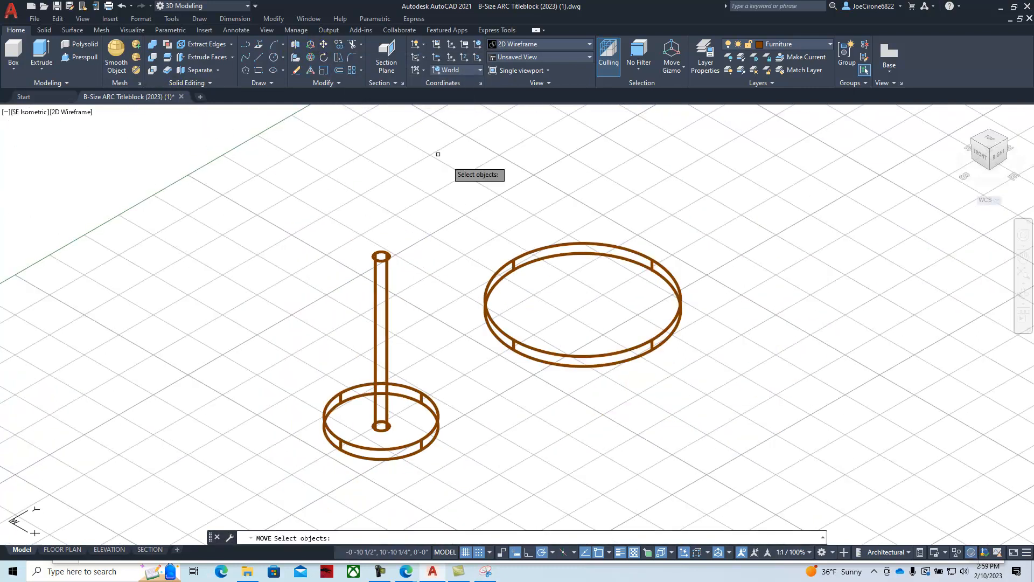
pyautogui.click(683, 217)
pyautogui.click(569, 284)
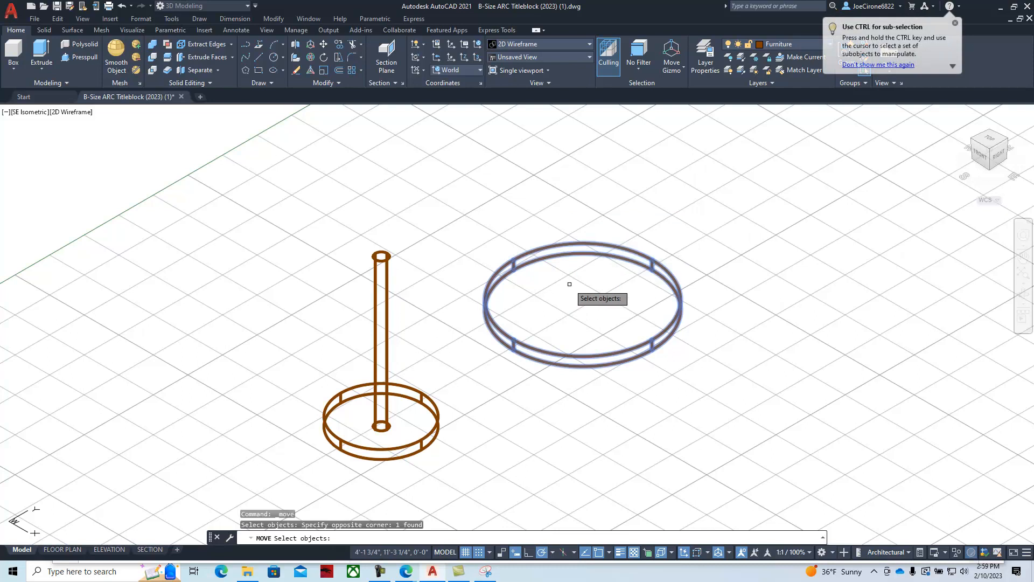
pyautogui.press('Return')
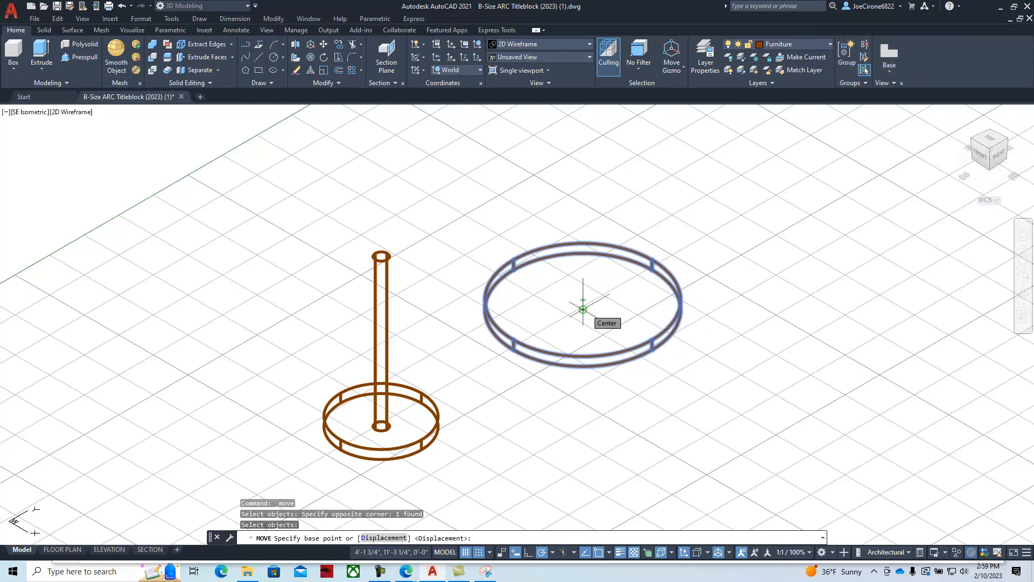
pyautogui.click(583, 300)
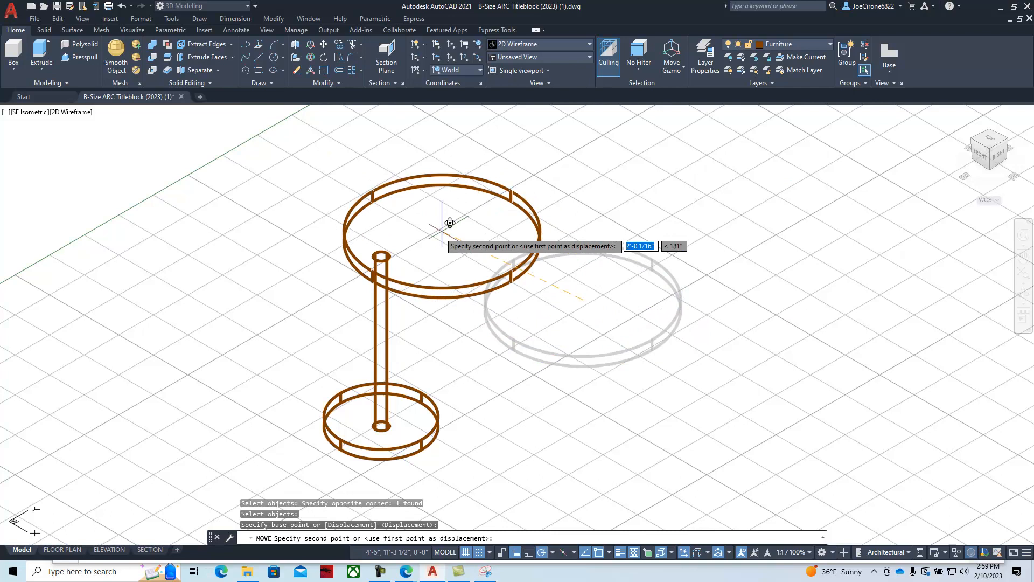
pyautogui.click(382, 254)
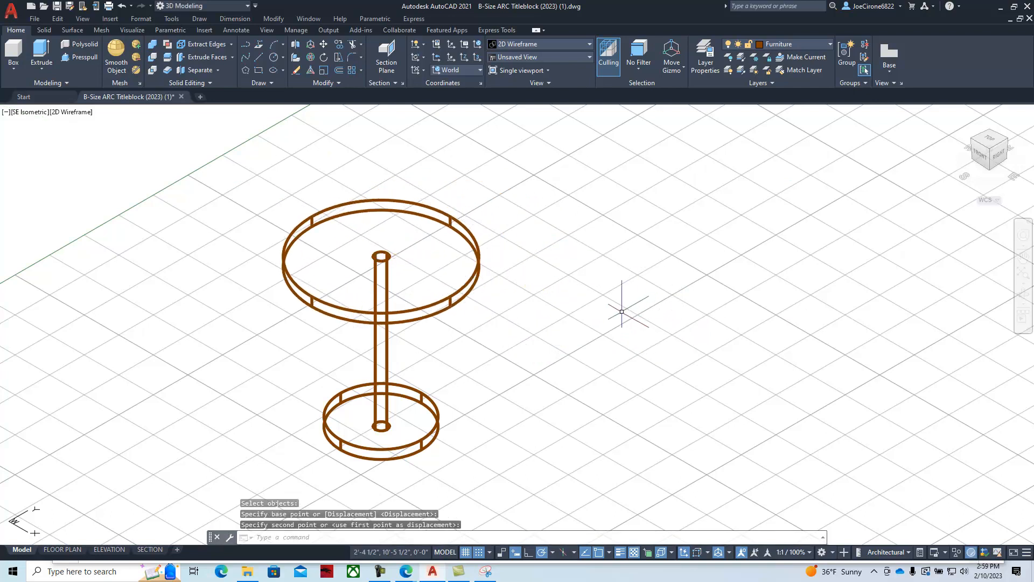
# Step: Display the assembled table in the Conceptual visual style
pyautogui.click(70, 112)
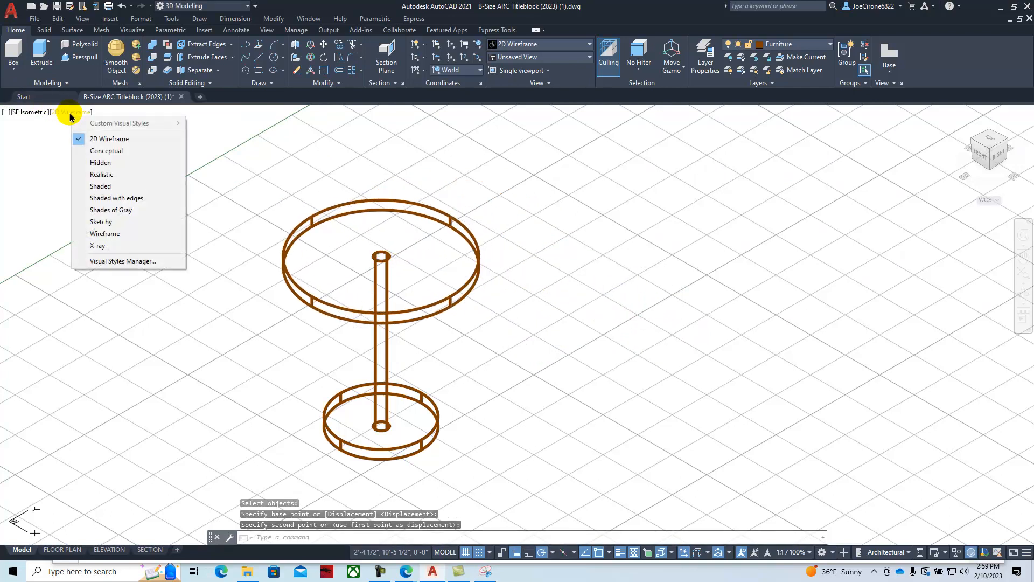
pyautogui.click(89, 150)
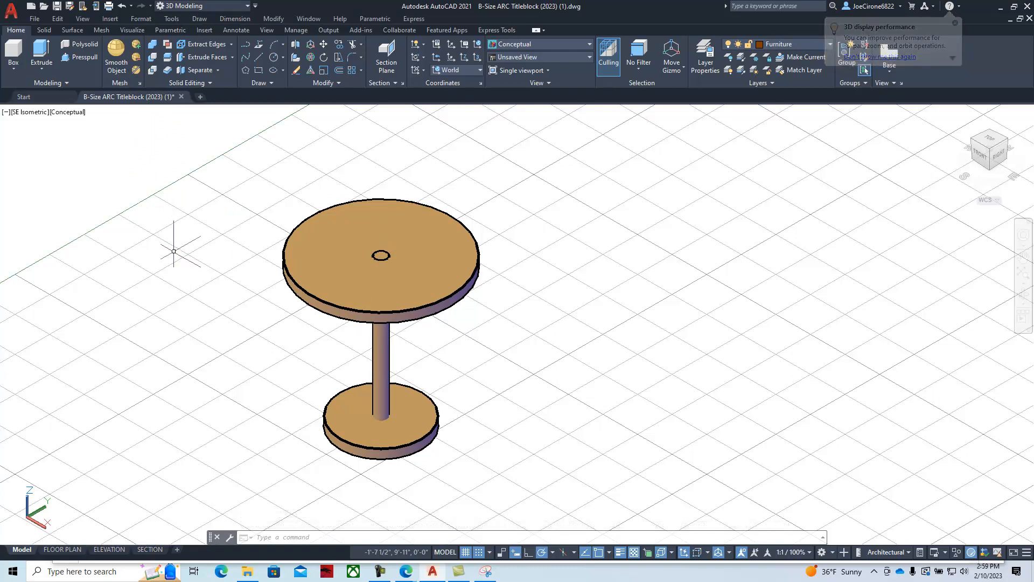
pyautogui.press('Escape')
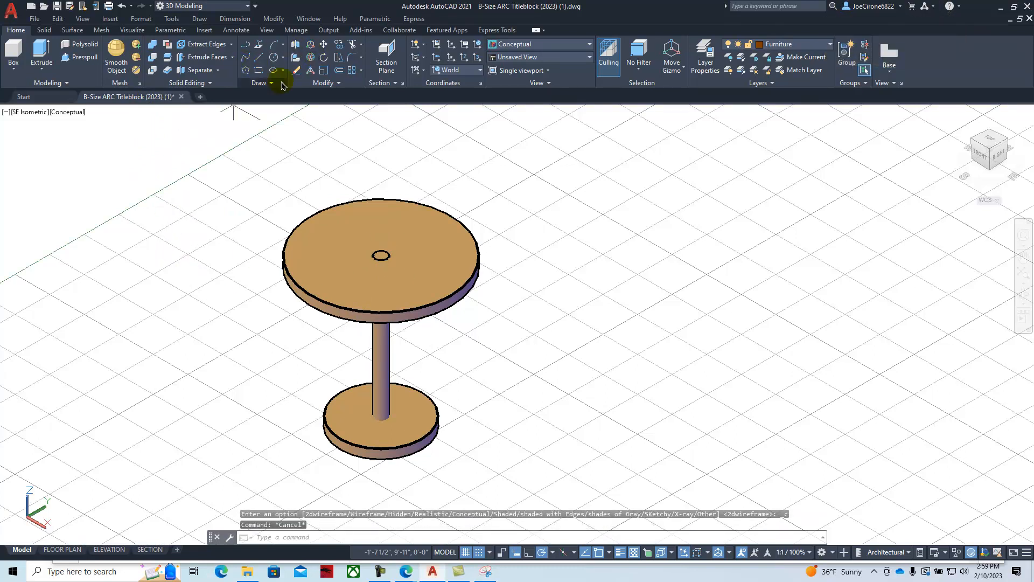
# Step: Try moving the tabletop away from the post to test whether the parts are separate, and undo the move
pyautogui.click(324, 45)
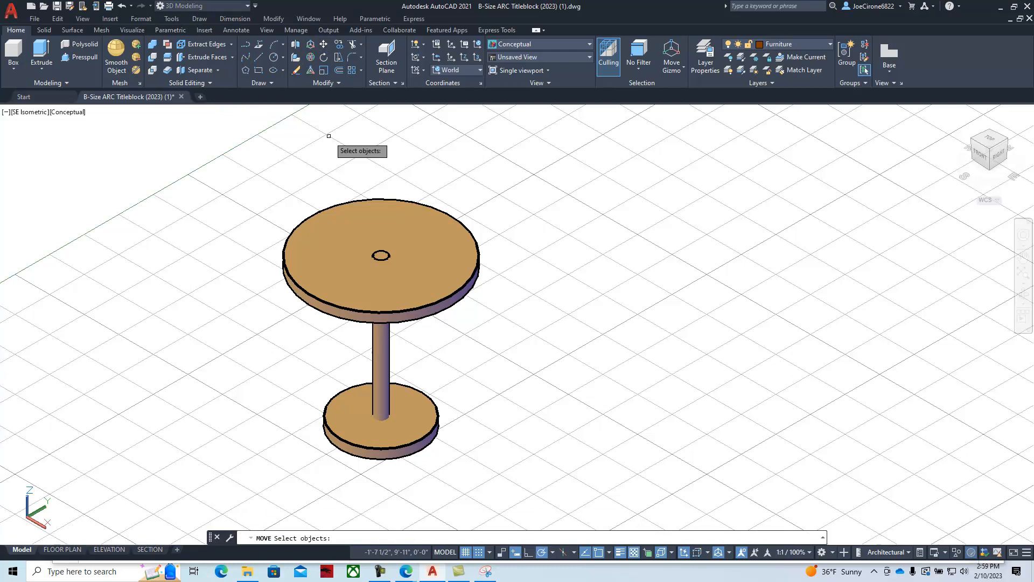
pyautogui.click(392, 213)
pyautogui.press('Return')
pyautogui.click(393, 213)
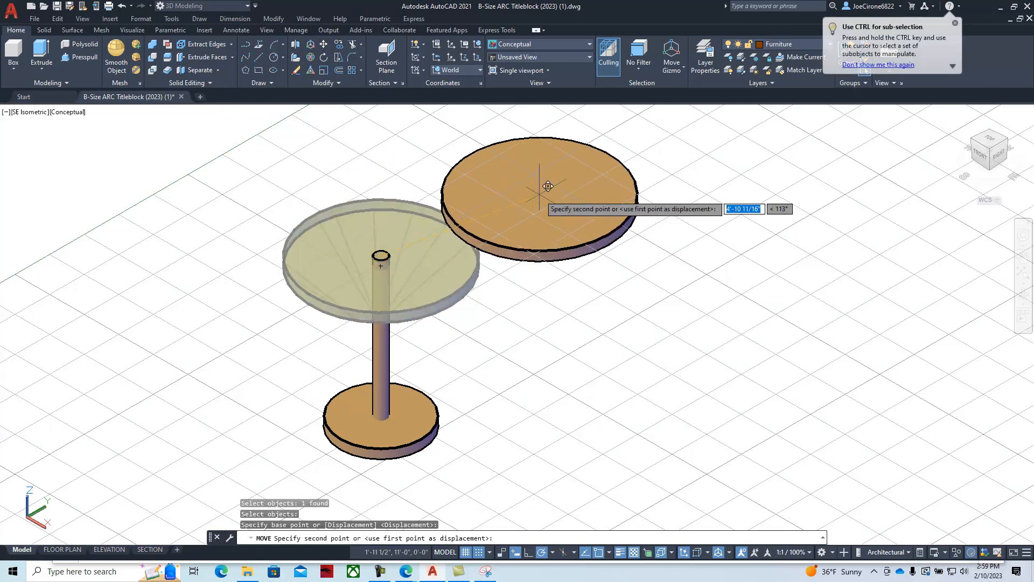
pyautogui.click(533, 194)
pyautogui.write('u')
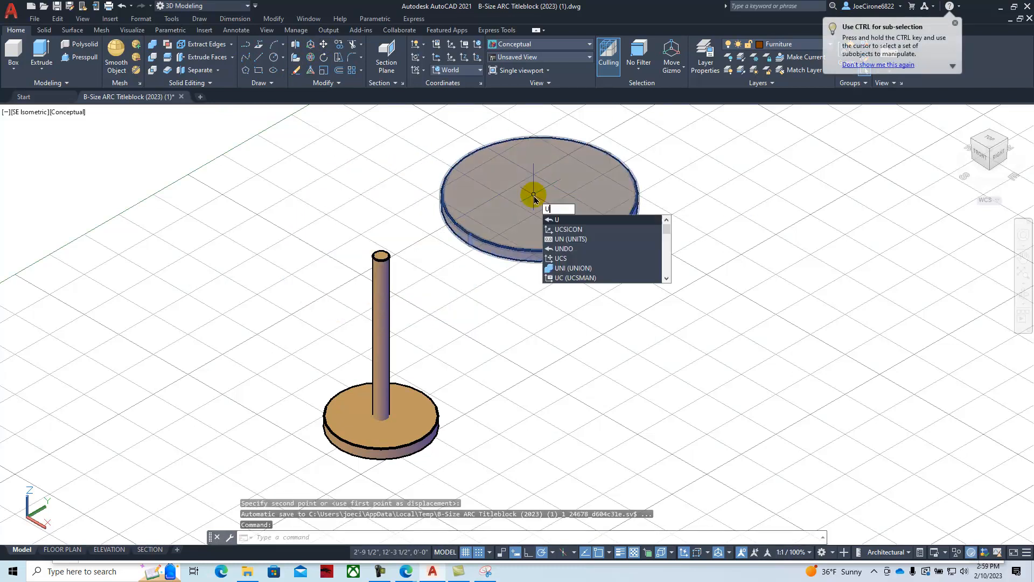
pyautogui.press('Return')
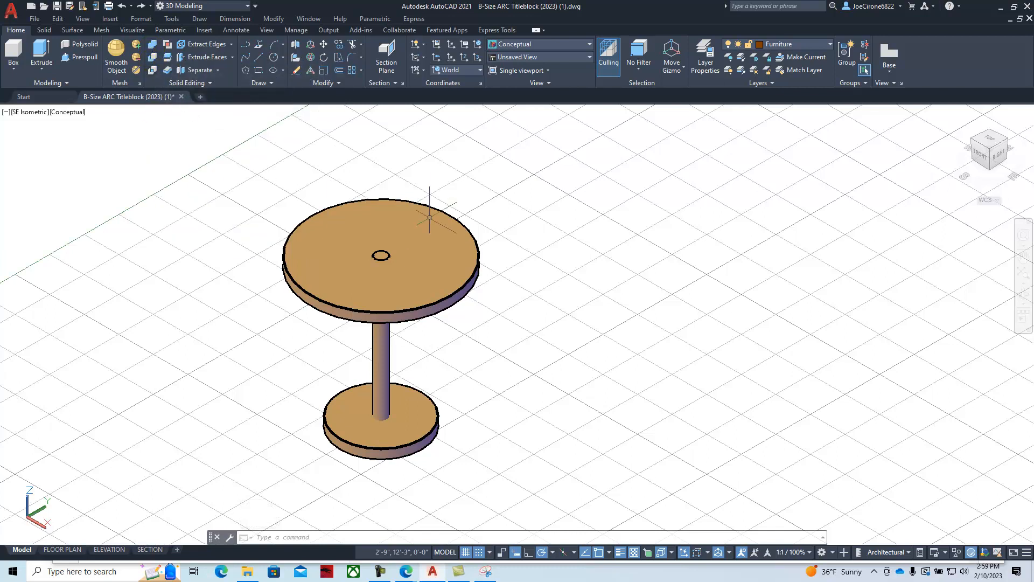
# Step: Join the tabletop and the post into one solid with Union
pyautogui.click(155, 45)
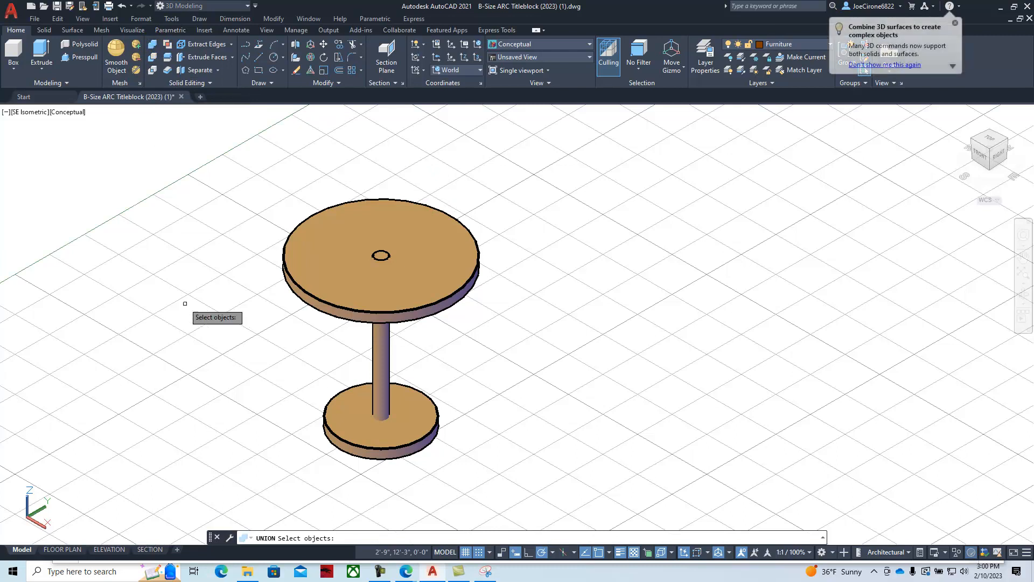
pyautogui.click(449, 210)
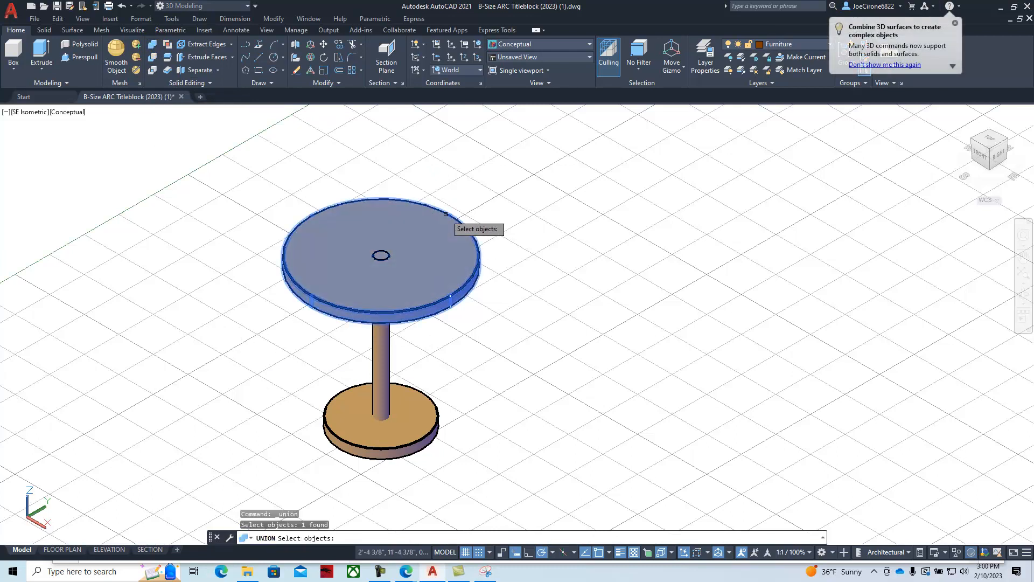
pyautogui.click(377, 338)
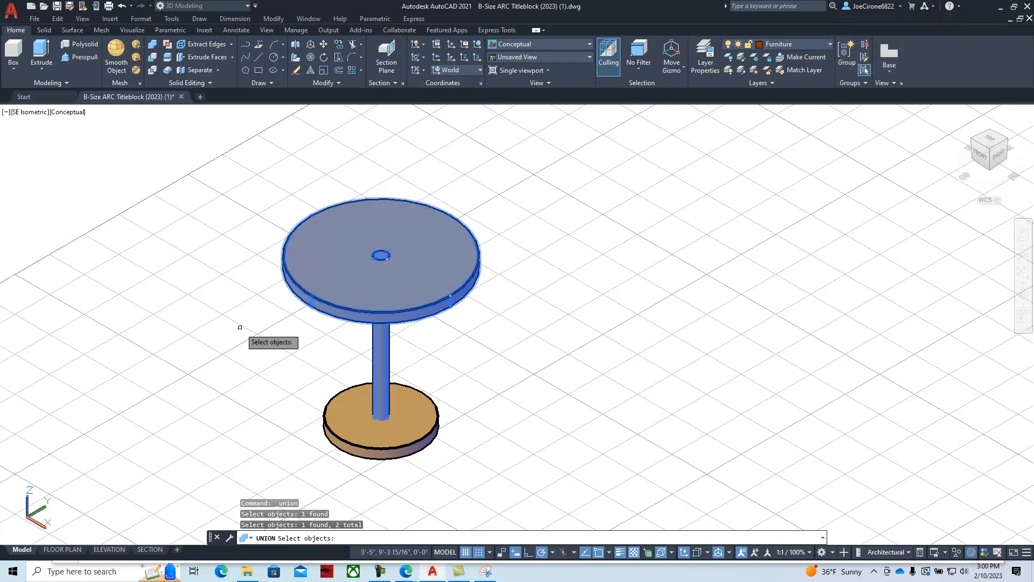
pyautogui.press('Return')
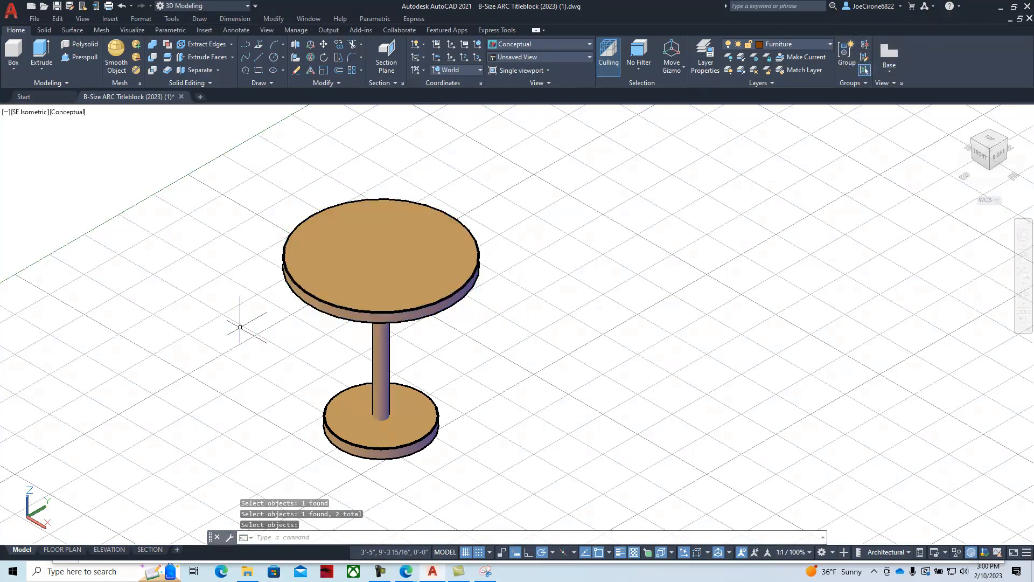
# Step: Try moving the tabletop and post together as one object to check the union, and cancel the move
pyautogui.click(325, 48)
pyautogui.click(366, 226)
pyautogui.press('Return')
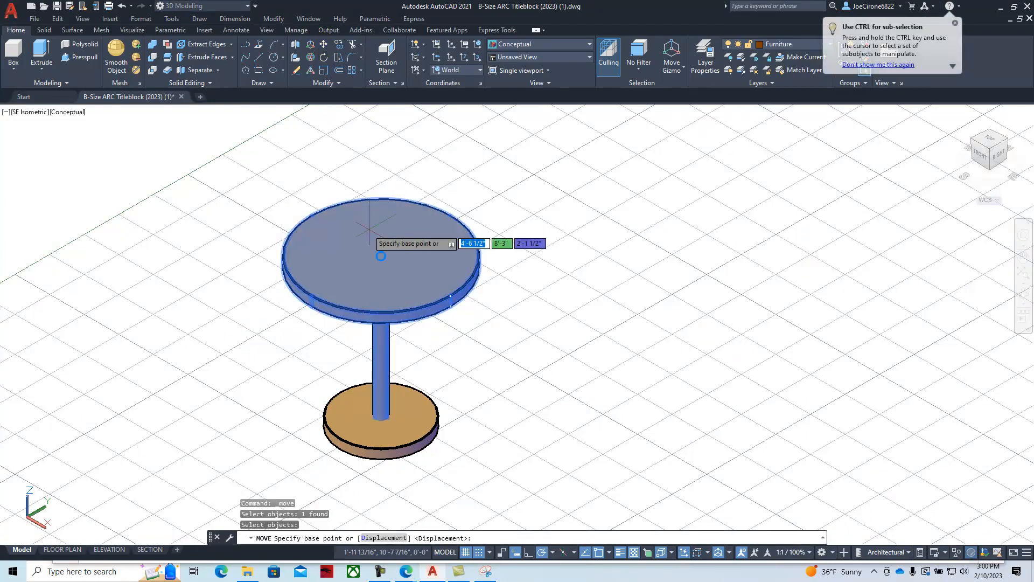
pyautogui.click(381, 256)
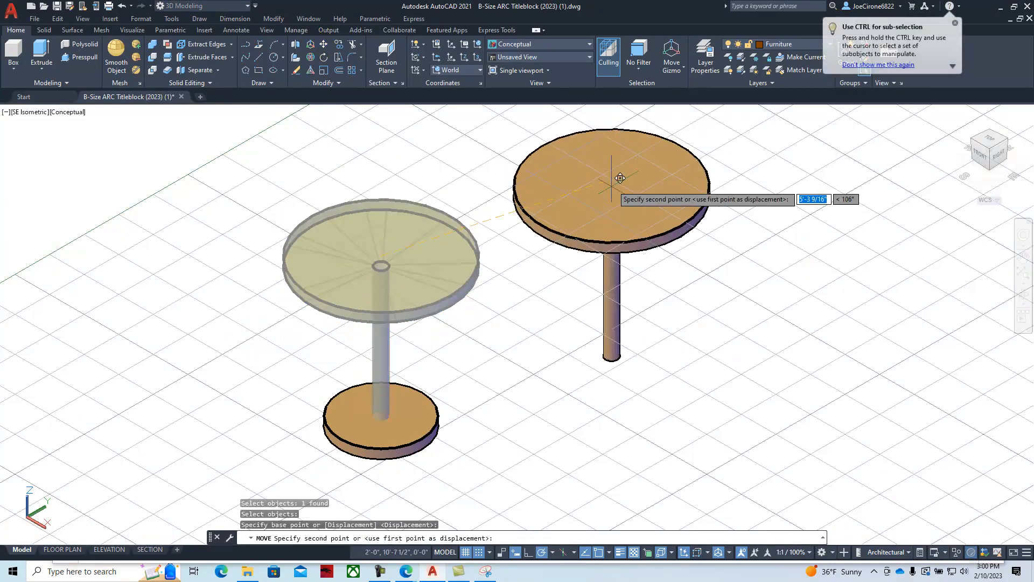
pyautogui.press('Escape')
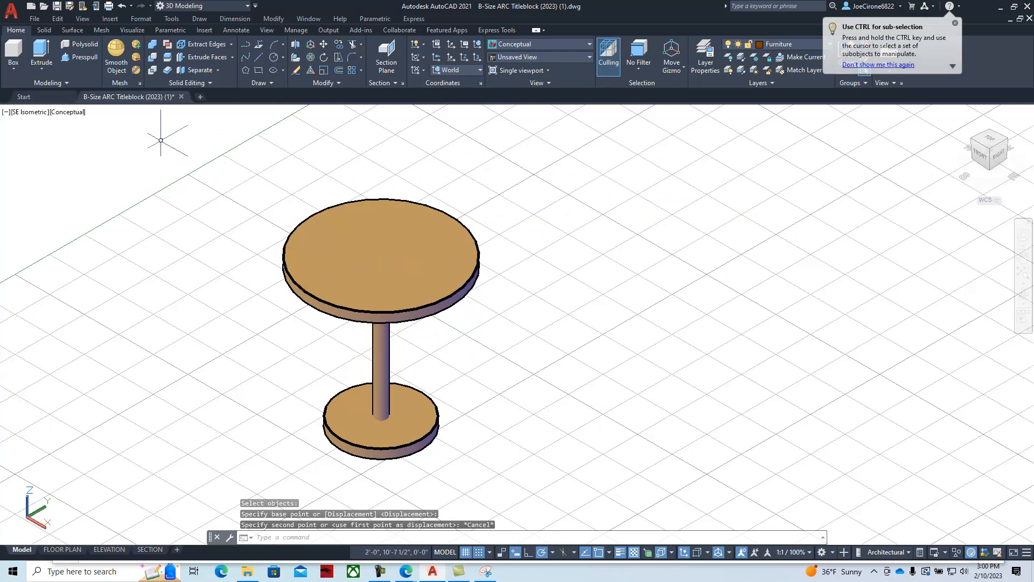
# Step: Union the joined tabletop and post with the round base to make the table a single solid
pyautogui.click(151, 52)
pyautogui.click(380, 374)
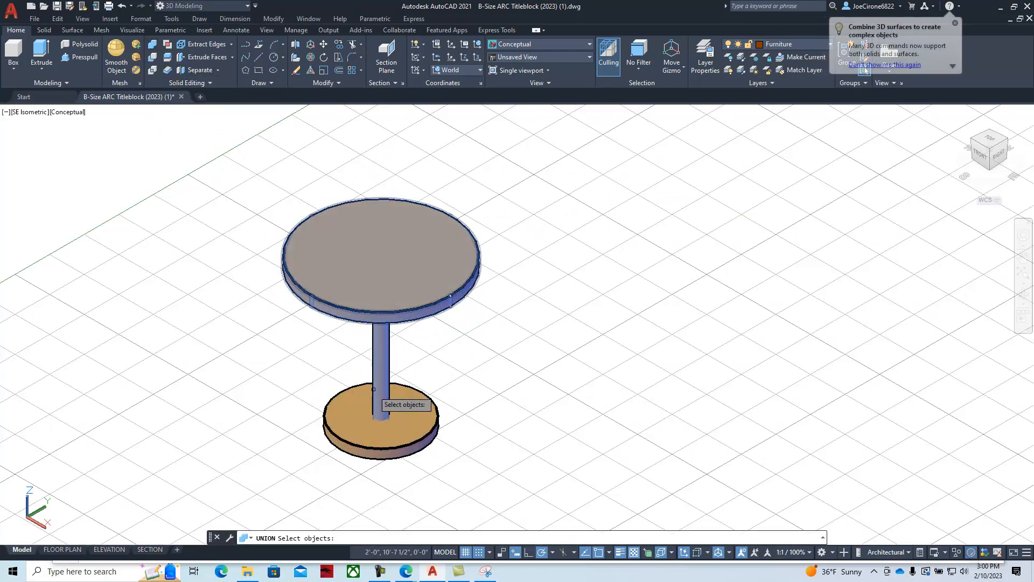
pyautogui.click(420, 385)
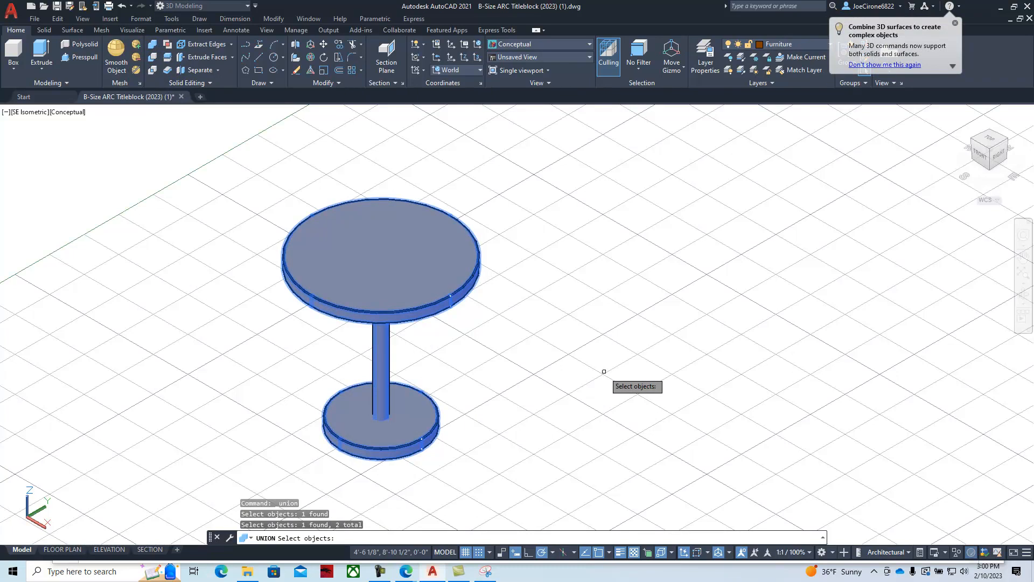
pyautogui.press('Return')
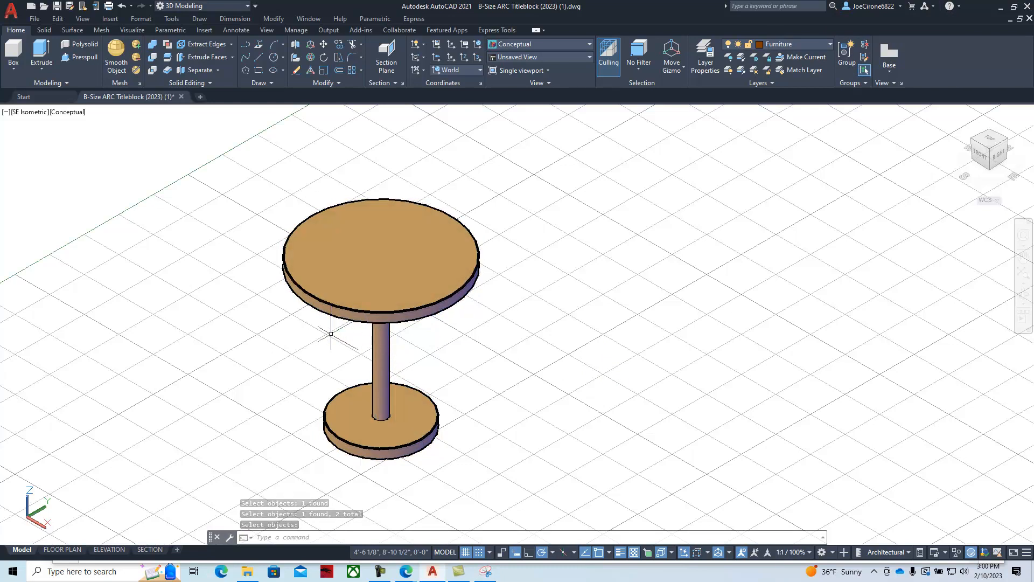
# Step: Open the FLOOR PLAN layout and switch the workspace to Drafting & Annotation
pyautogui.moveTo(62, 550)
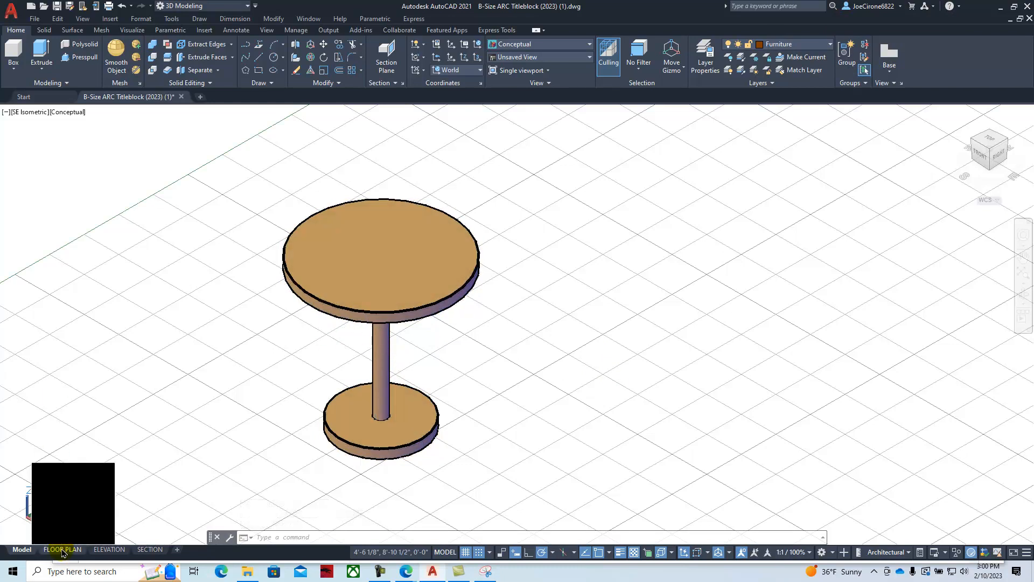
pyautogui.click(62, 549)
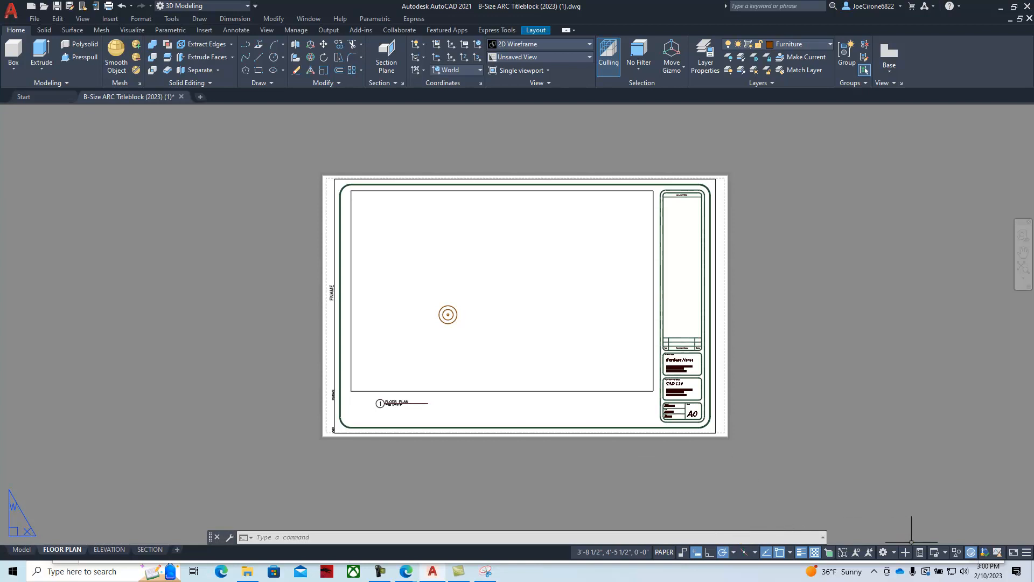
pyautogui.click(895, 554)
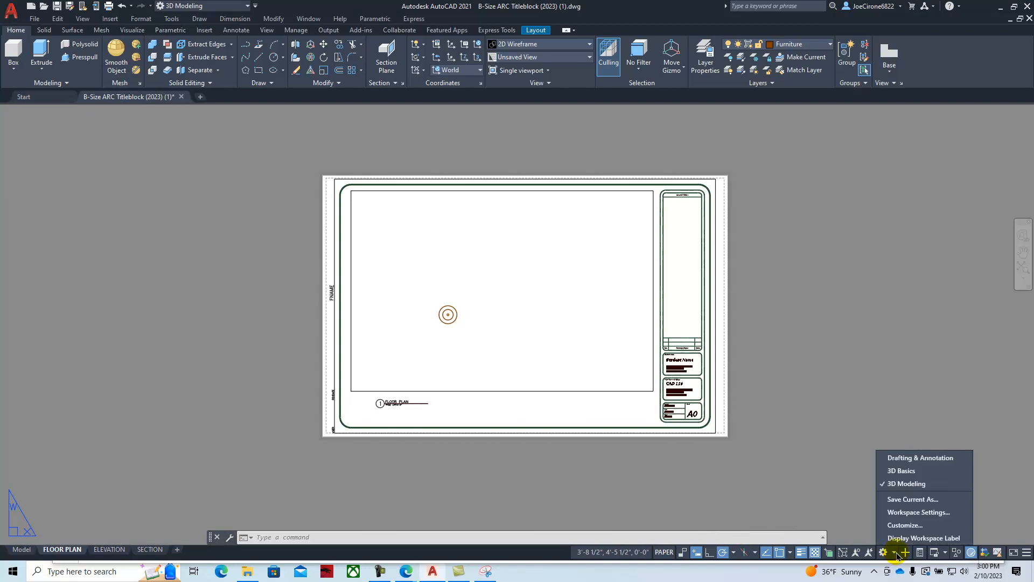
pyautogui.click(906, 459)
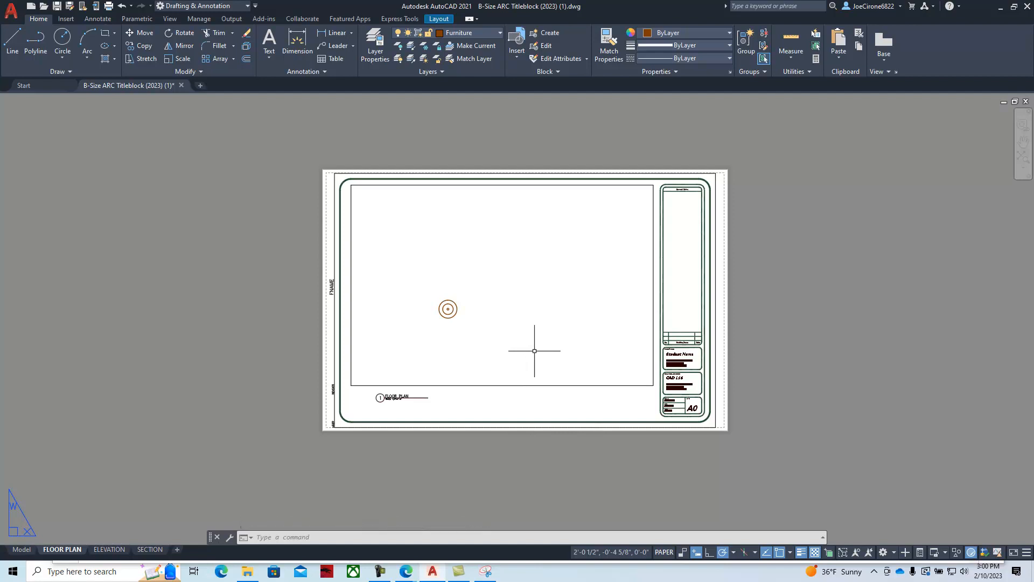
# Step: Erase the existing viewport from the FLOOR PLAN layout and make Viewport the current layer
pyautogui.click(72, 44)
pyautogui.click(553, 384)
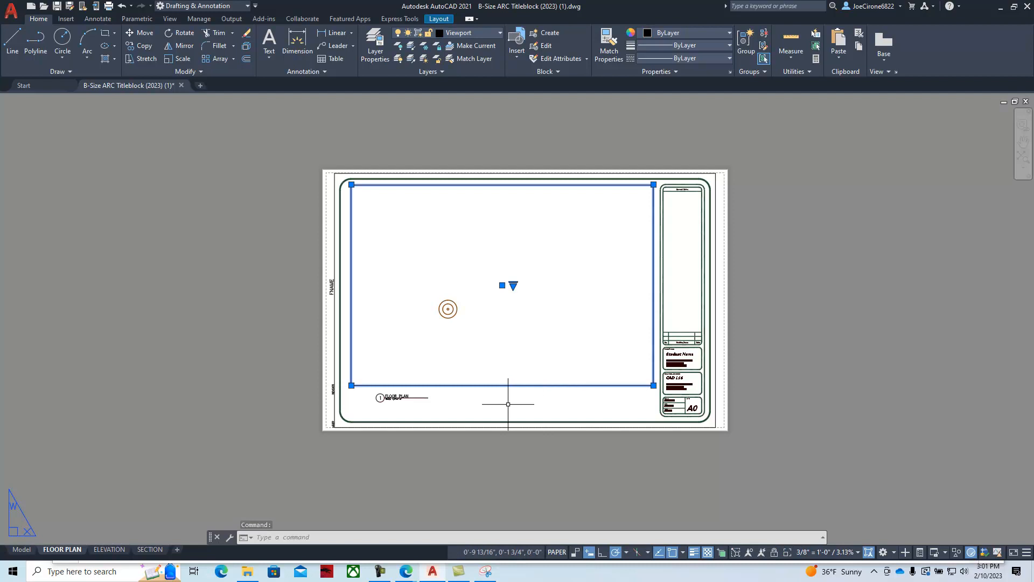
pyautogui.press('Delete')
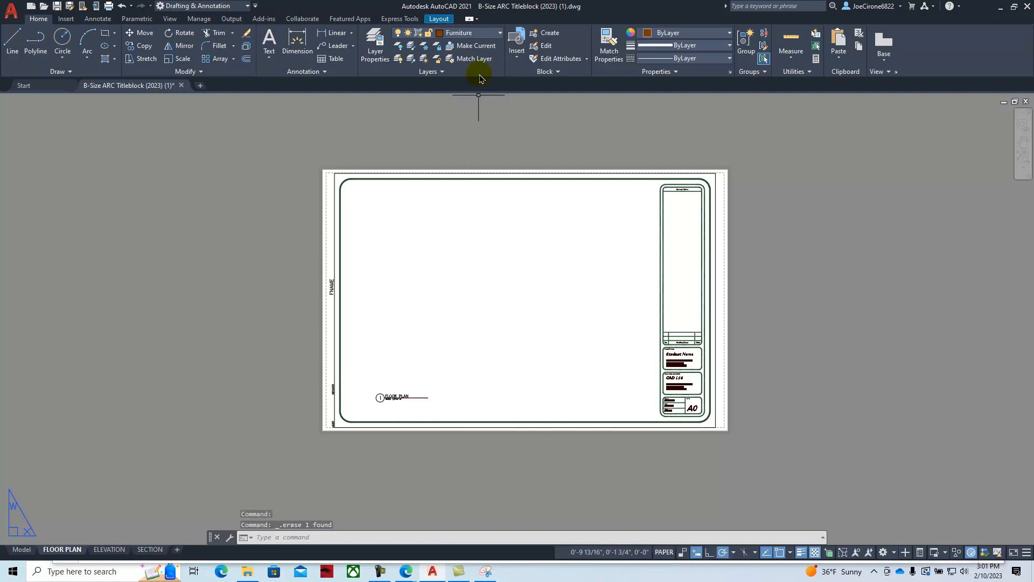
pyautogui.click(500, 36)
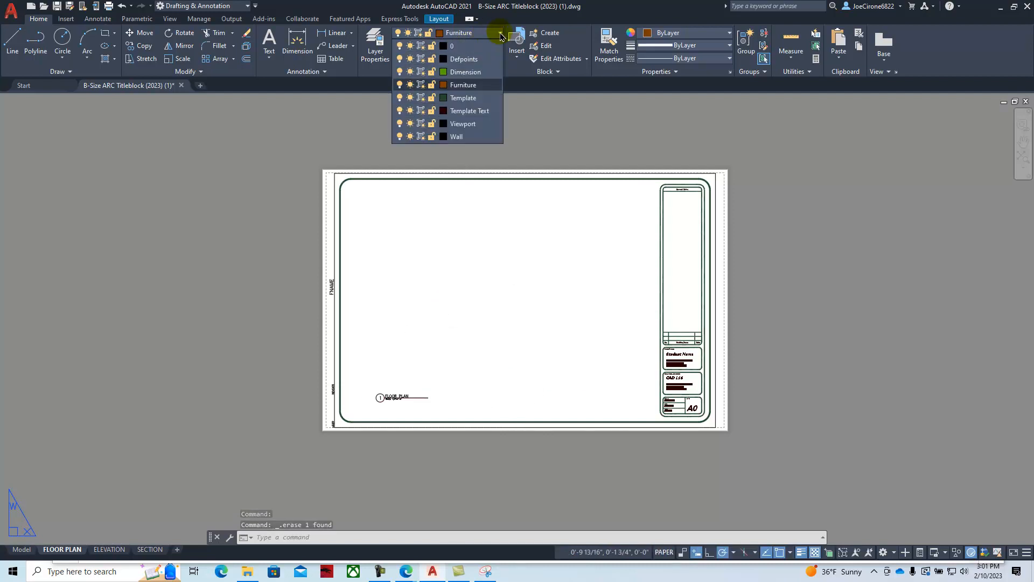
pyautogui.click(466, 124)
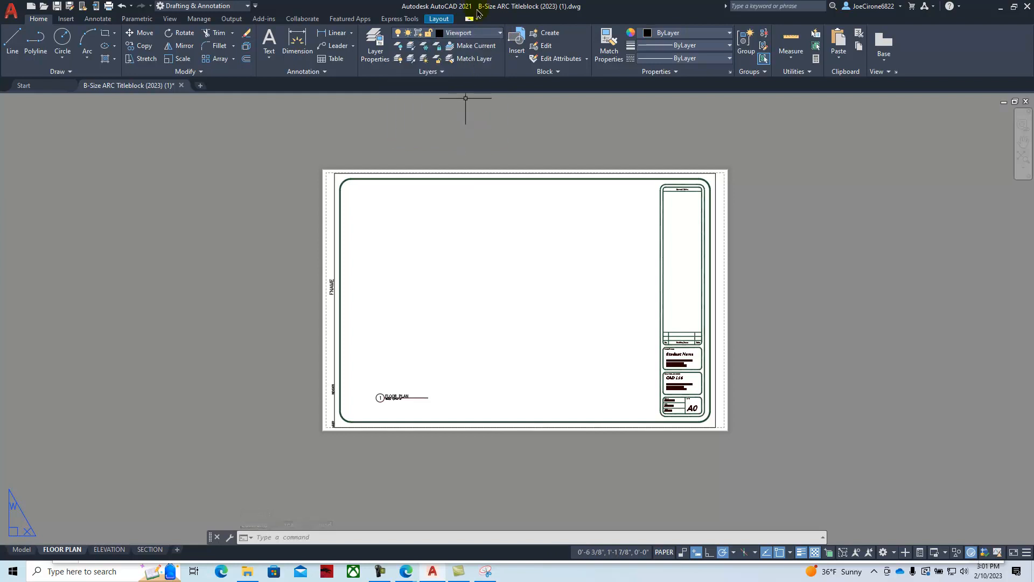
# Step: Change the Viewport layer's colour to magenta, index colour 210
pyautogui.click(441, 36)
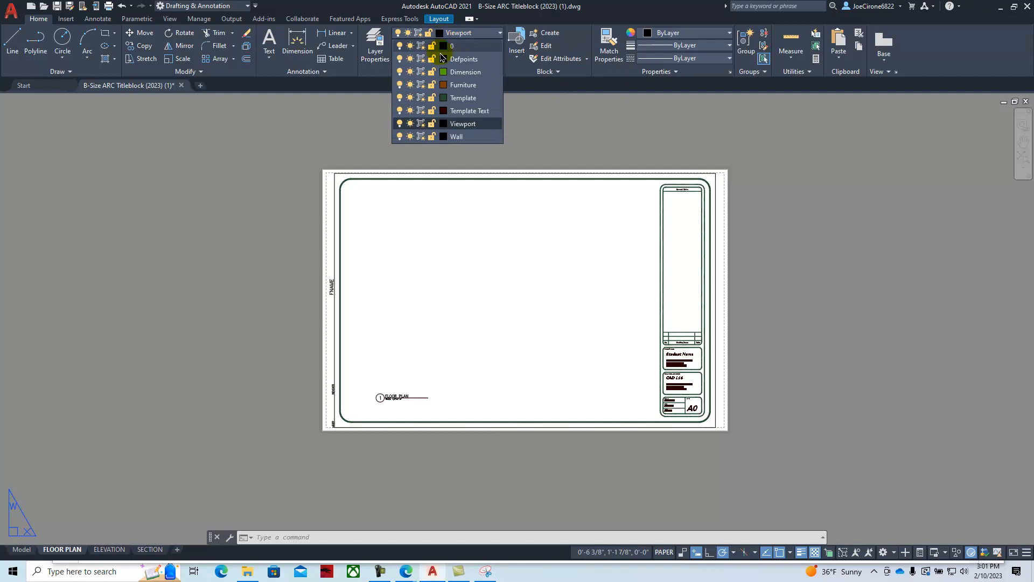
pyautogui.click(445, 127)
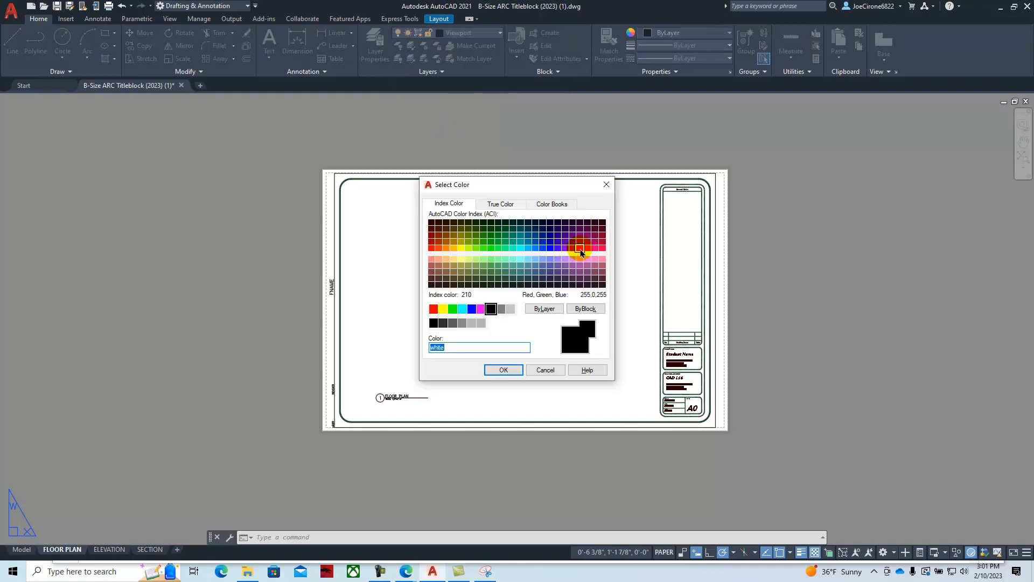
pyautogui.click(580, 250)
pyautogui.click(501, 369)
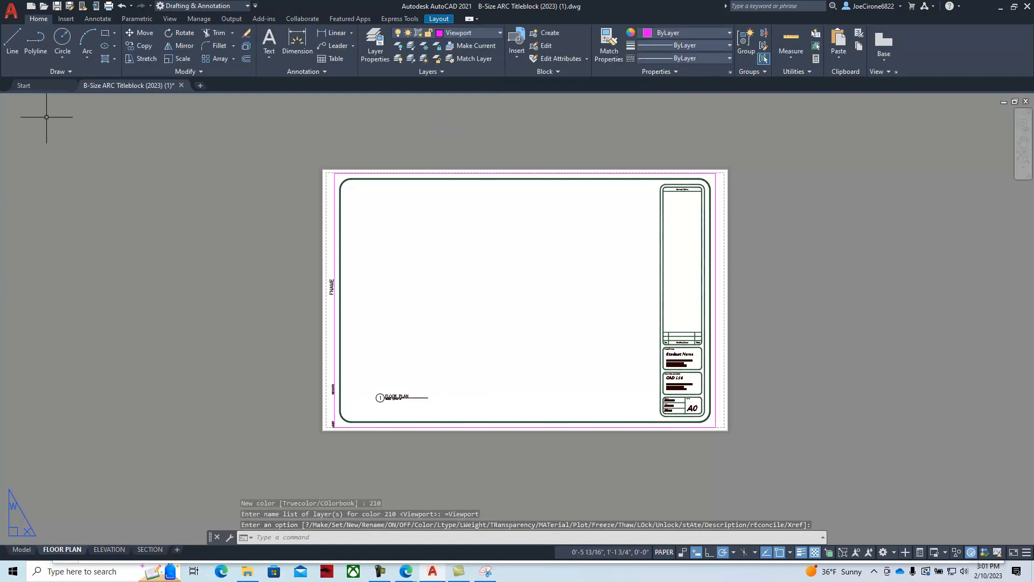
# Step: Draw a circle of about 1 7/8" radius in the sheet's lower right area beside the title block and shift it slightly upward
pyautogui.click(62, 38)
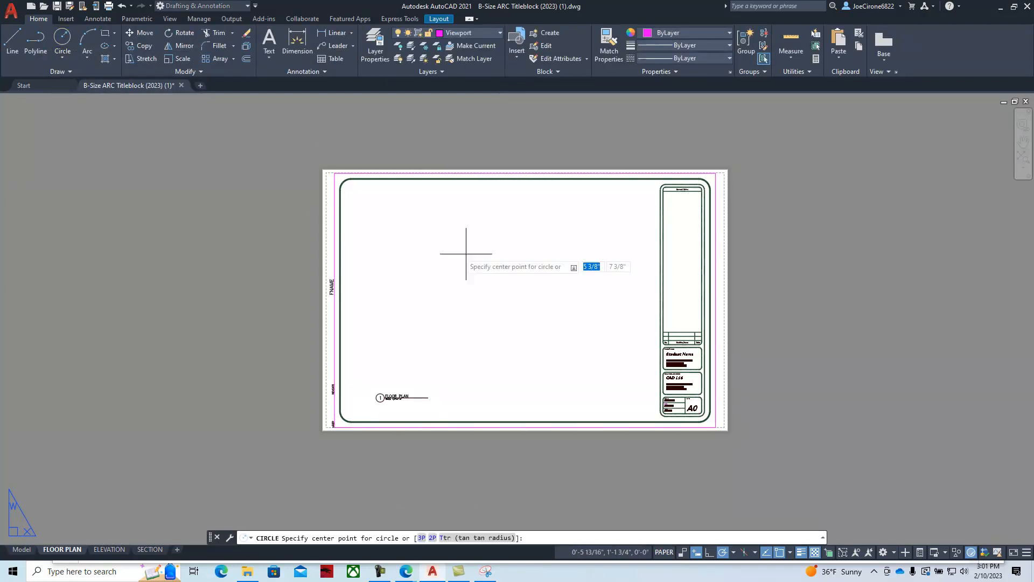
pyautogui.click(582, 371)
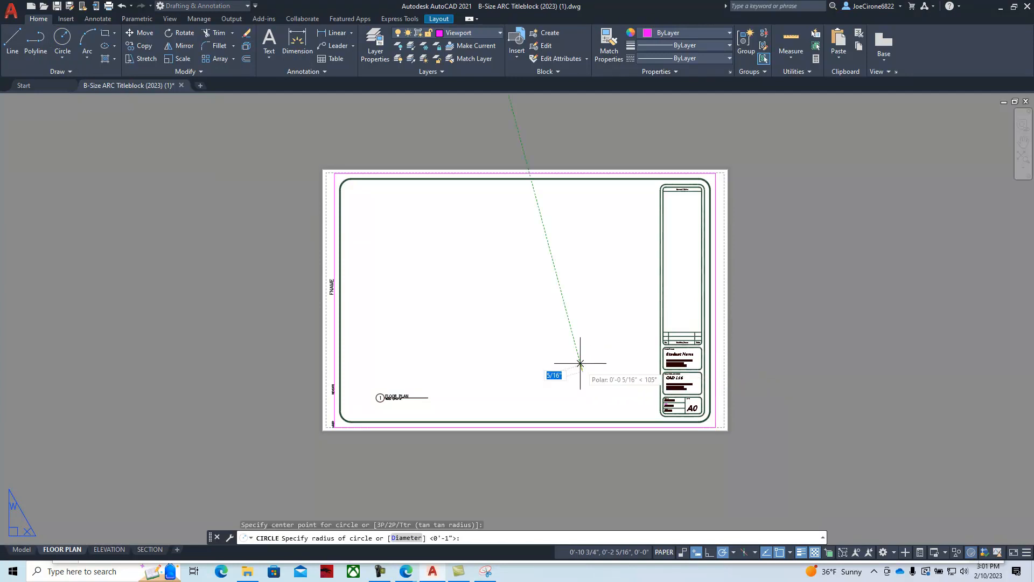
pyautogui.click(582, 326)
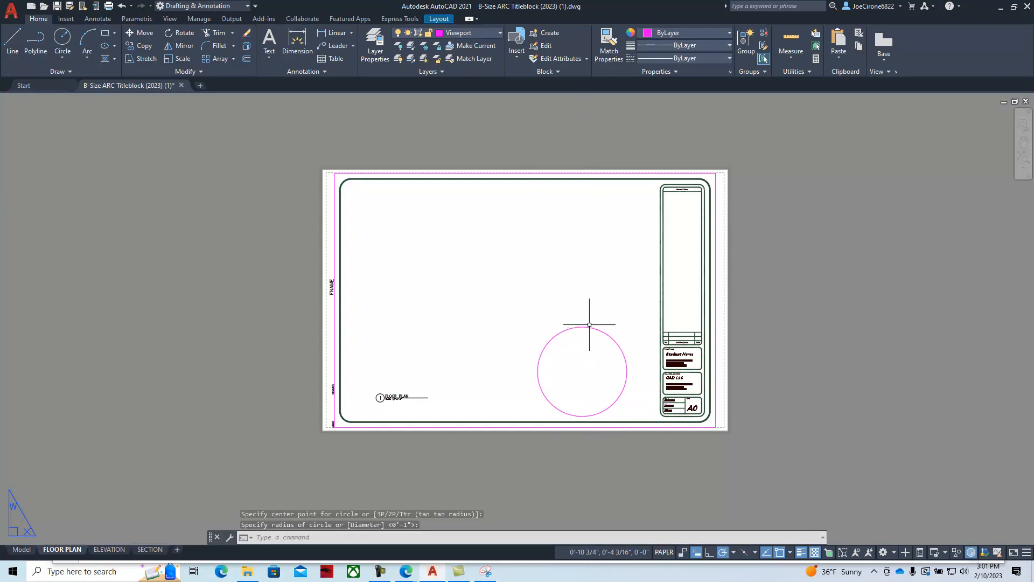
pyautogui.click(590, 327)
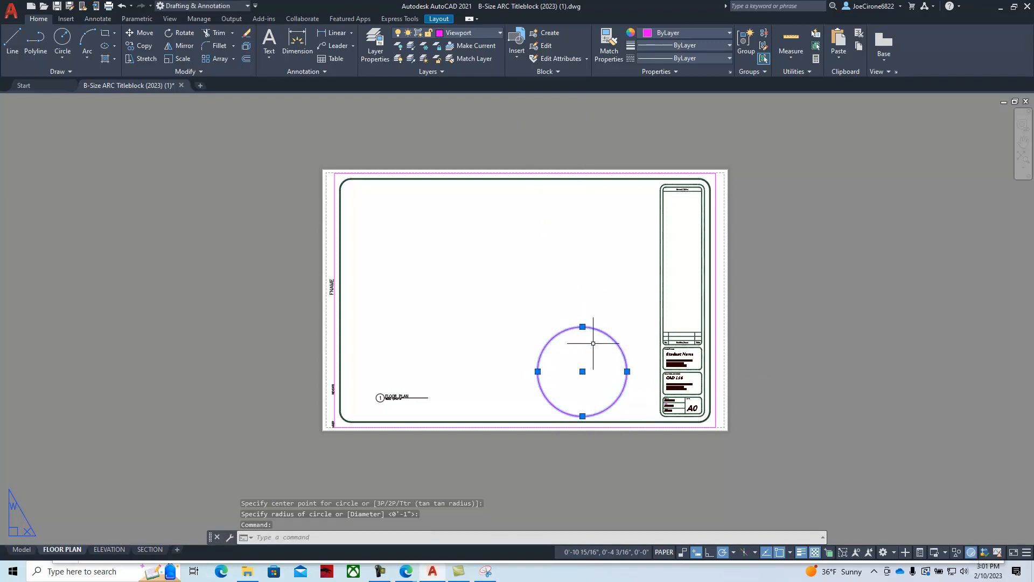
pyautogui.click(582, 371)
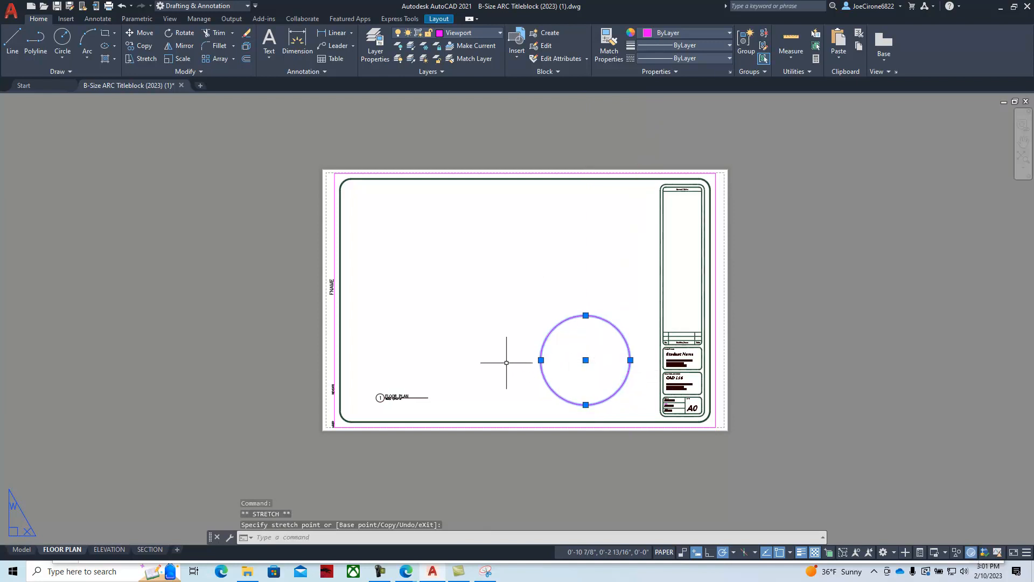
pyautogui.press('Escape')
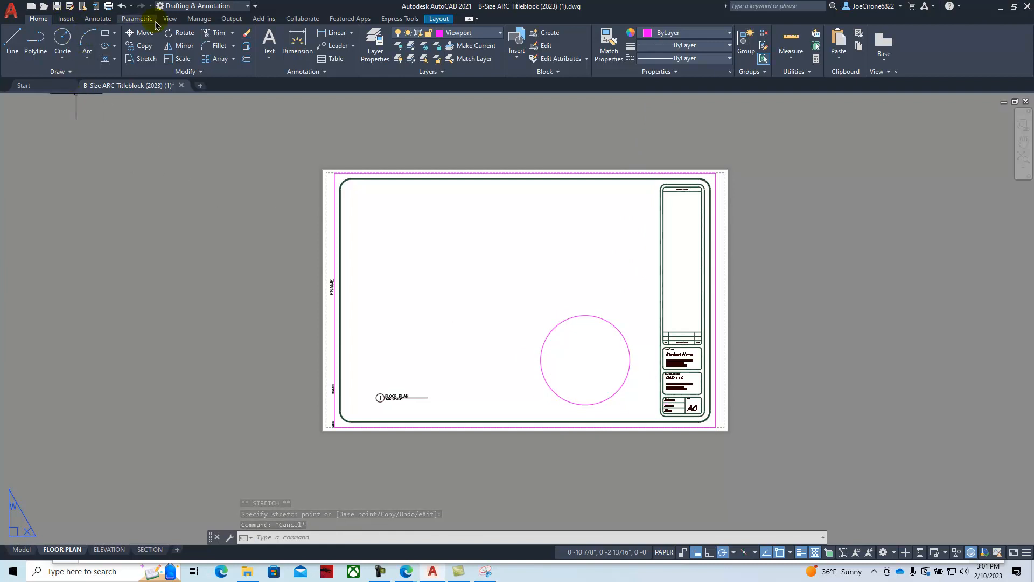
# Step: Display the classic menu bar and convert the circle on the sheet into a viewport from an object
pyautogui.click(256, 6)
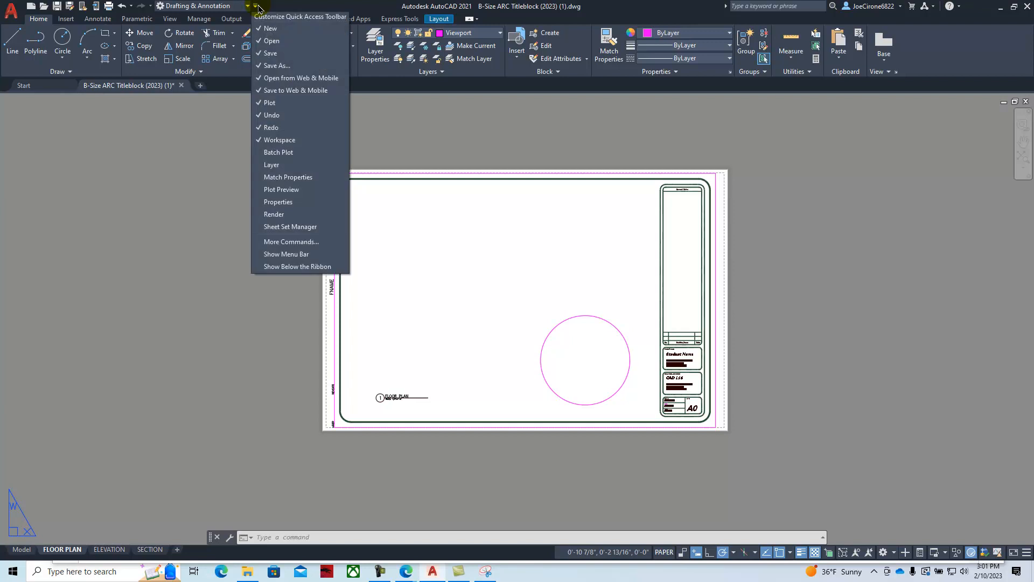
pyautogui.click(279, 254)
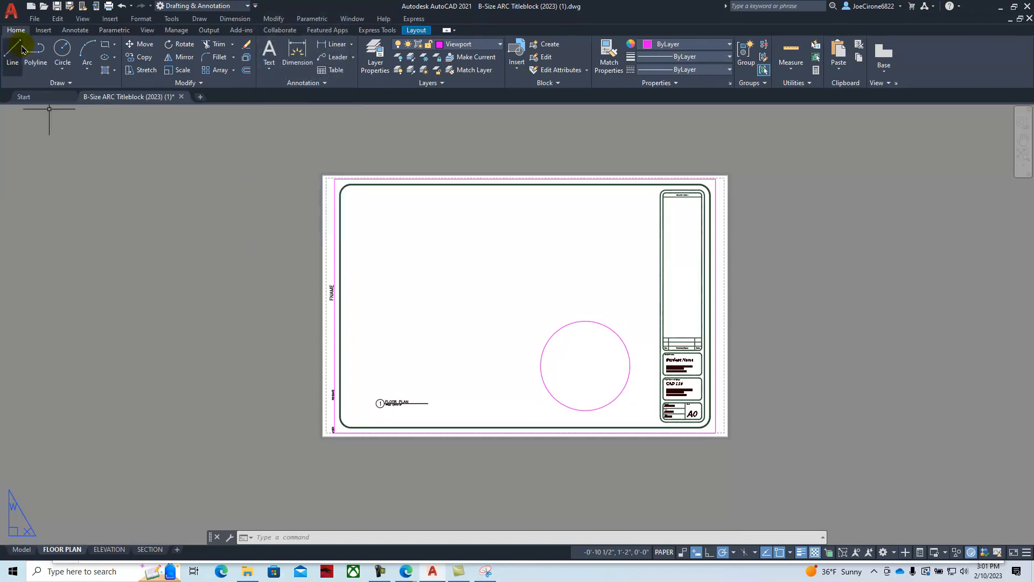
pyautogui.click(82, 18)
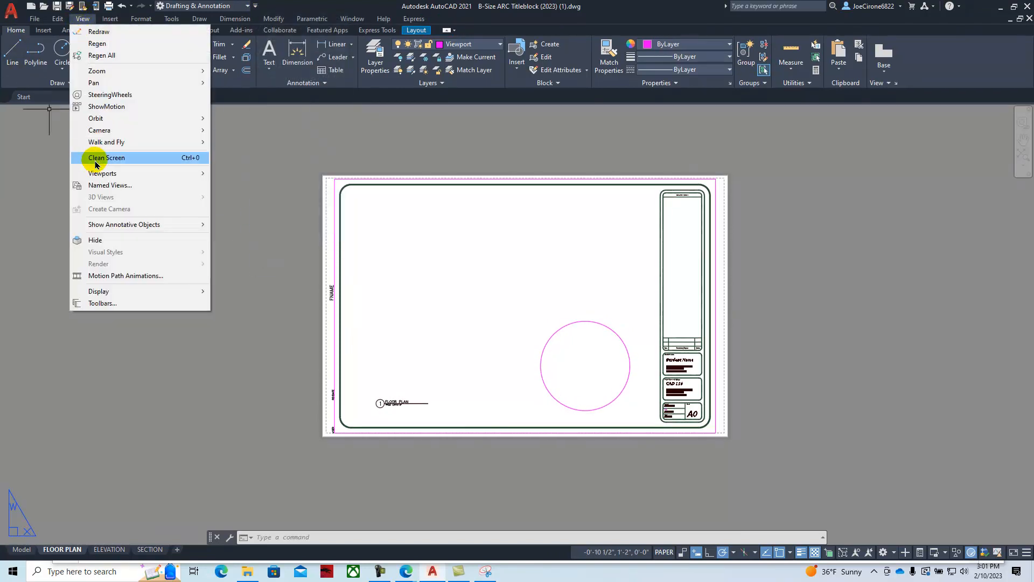
pyautogui.moveTo(100, 176)
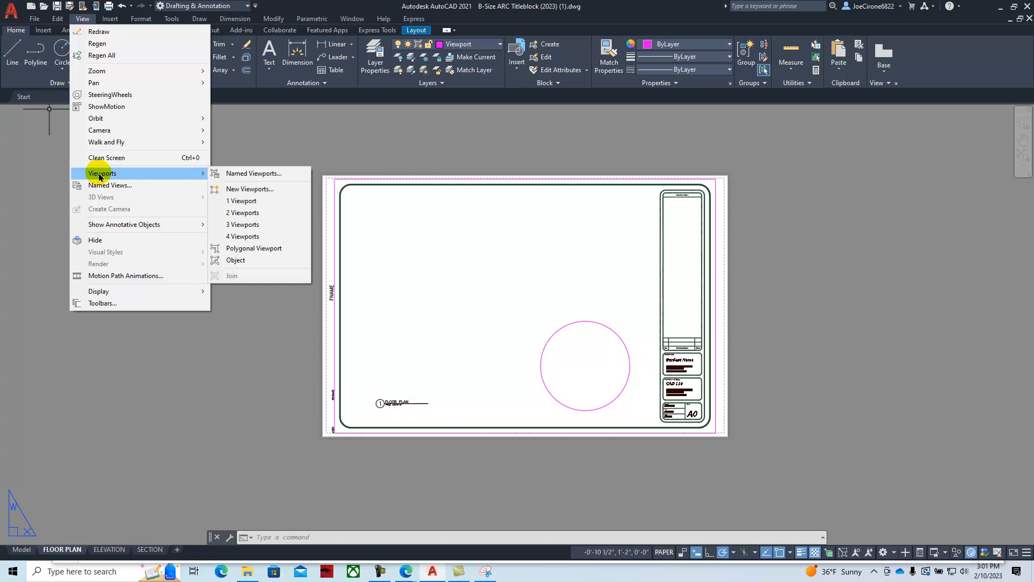
pyautogui.click(237, 260)
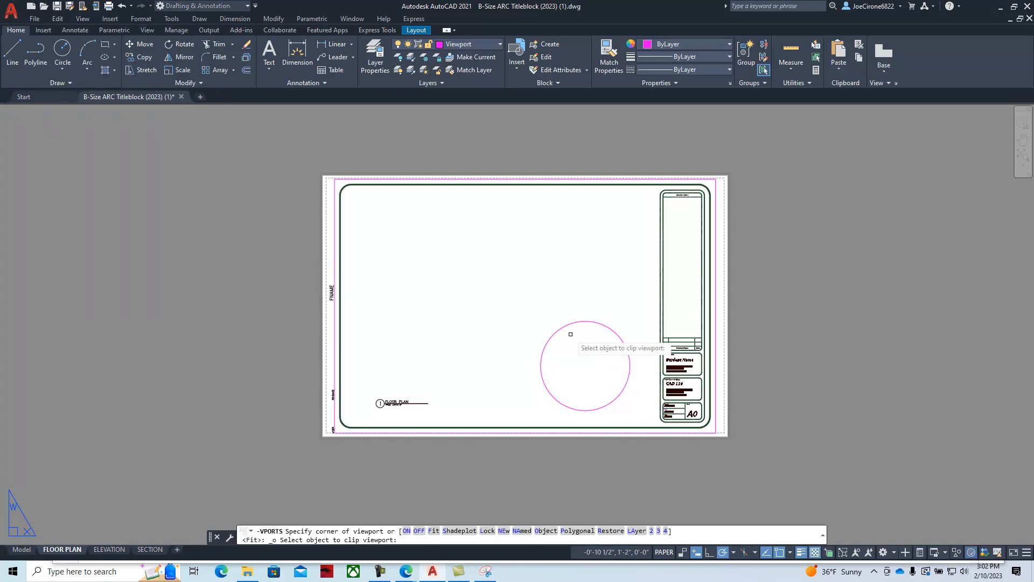
pyautogui.click(577, 322)
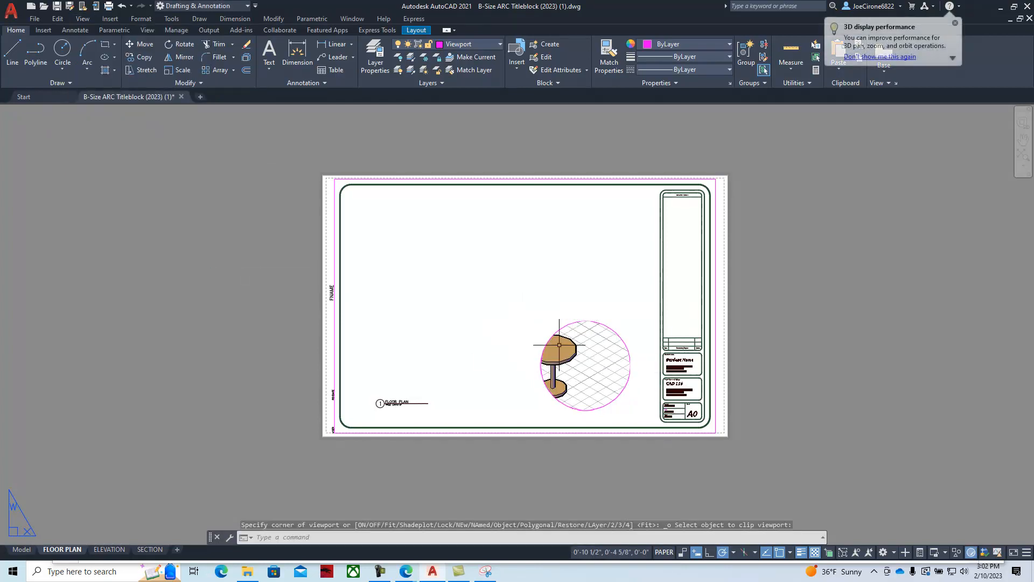
# Step: Activate the circular viewport, centre the table inside it, and turn off its snap and grid
pyautogui.click(595, 366)
pyautogui.doubleClick(595, 367)
pyautogui.moveTo(580, 365); pyautogui.dragTo(612, 365, button='middle')
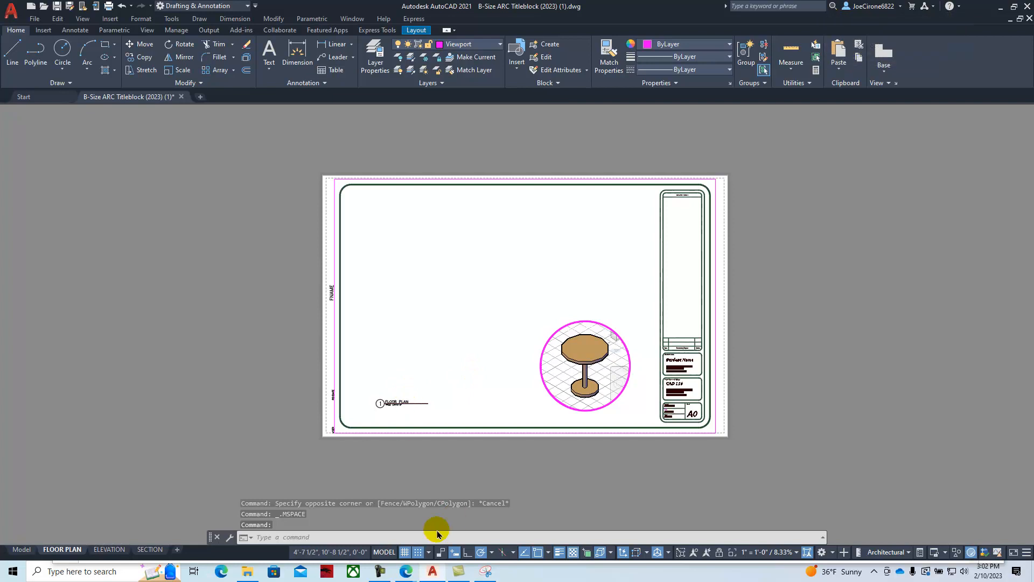
pyautogui.click(418, 553)
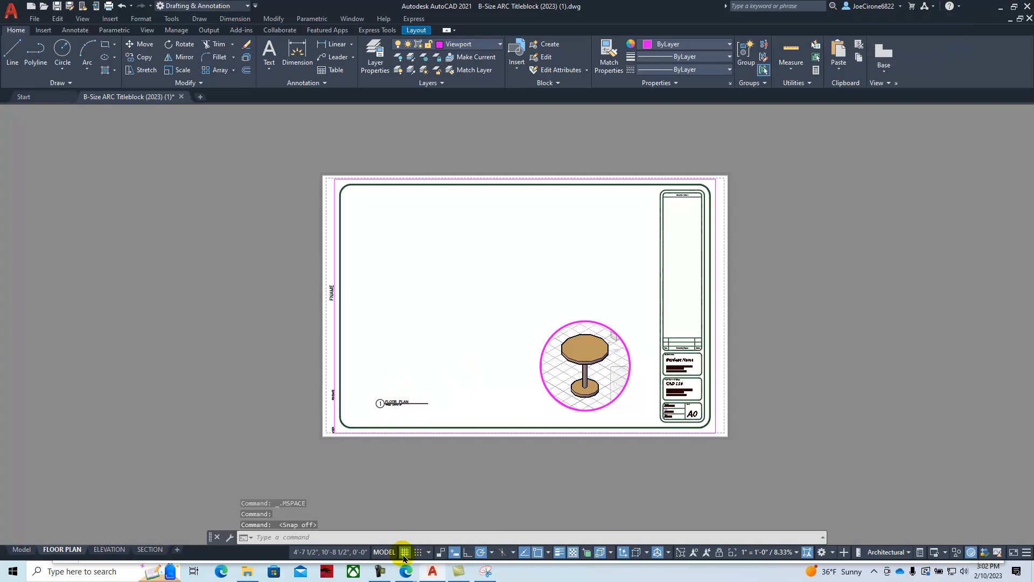
pyautogui.click(405, 553)
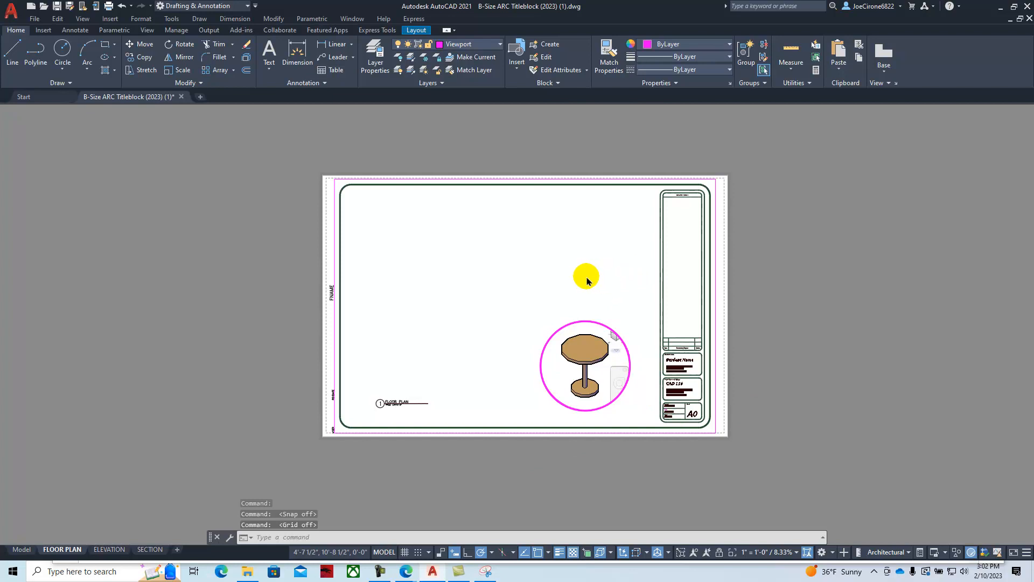
pyautogui.press('Escape')
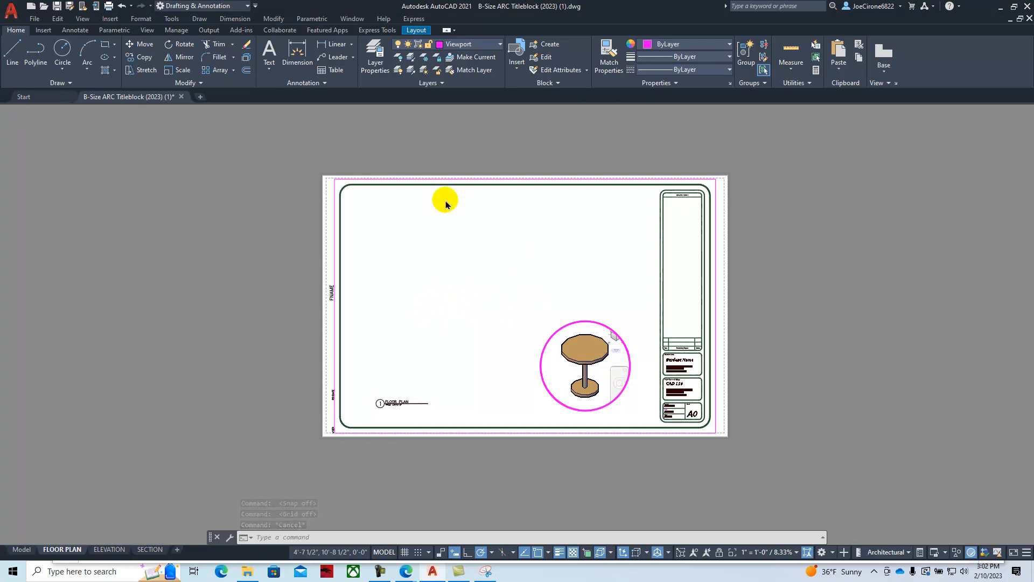
# Step: Return to model space in the Top view and make Furniture the current layer
pyautogui.moveTo(21, 549)
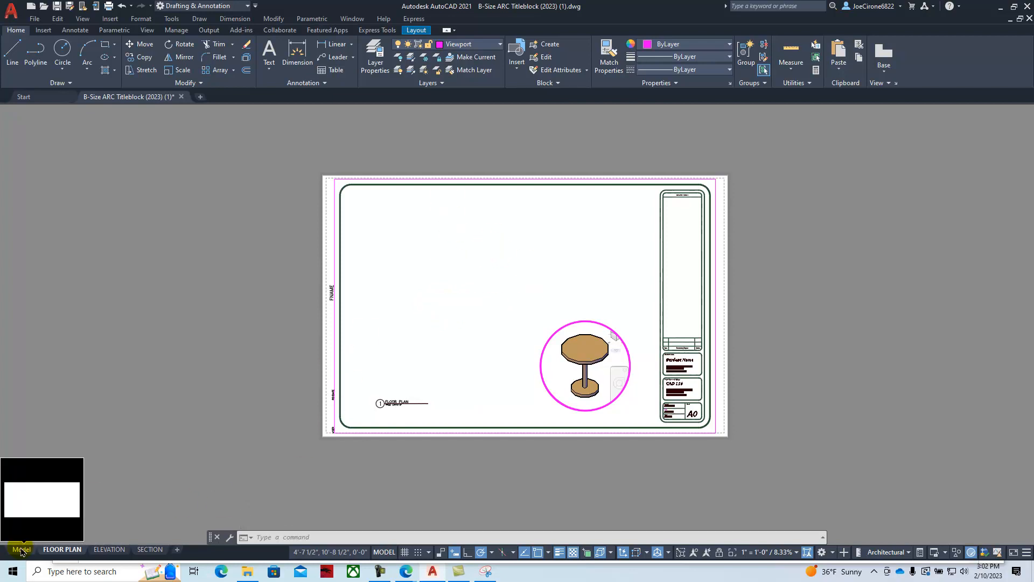
pyautogui.click(21, 549)
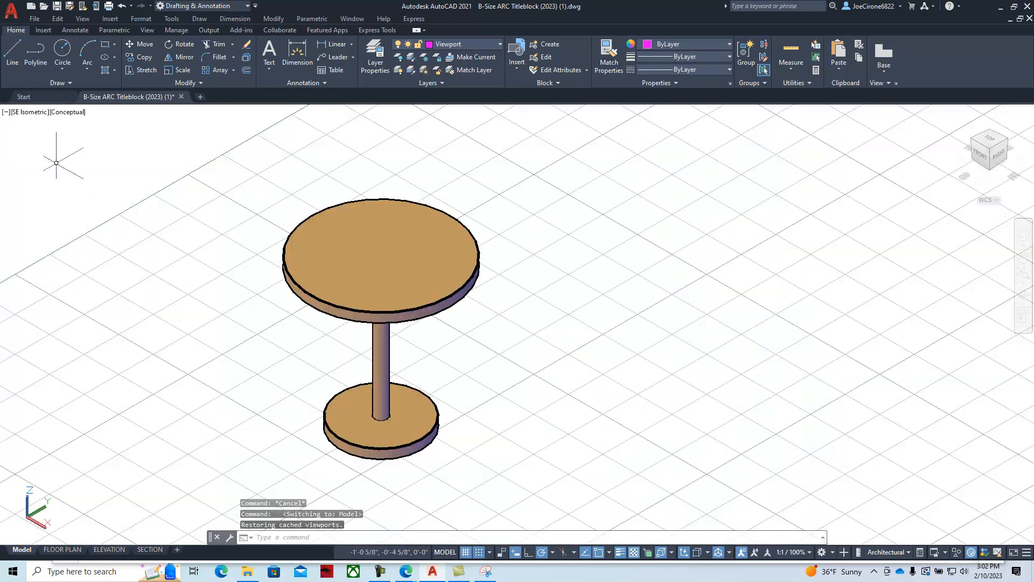
pyautogui.click(31, 113)
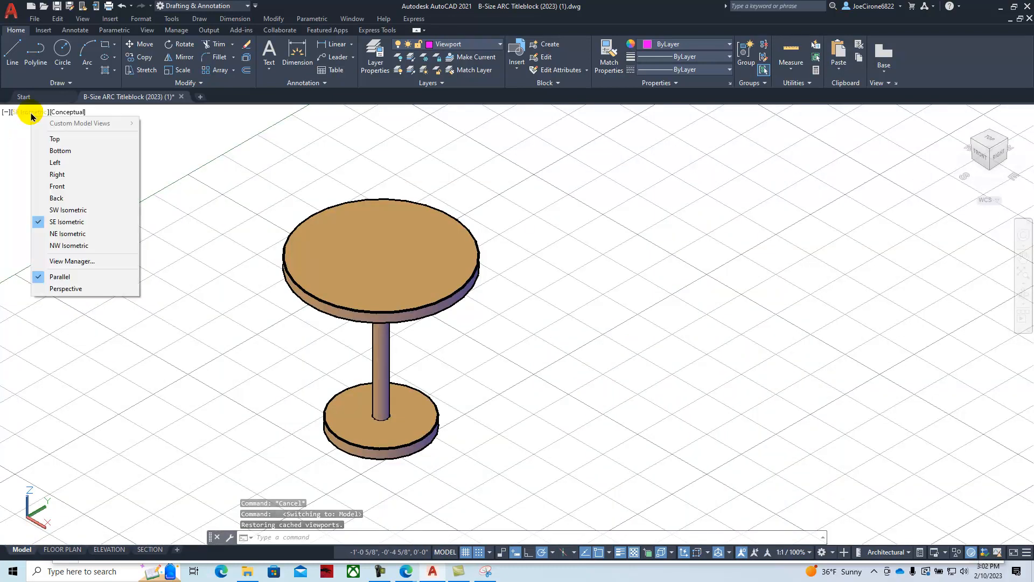
pyautogui.click(54, 139)
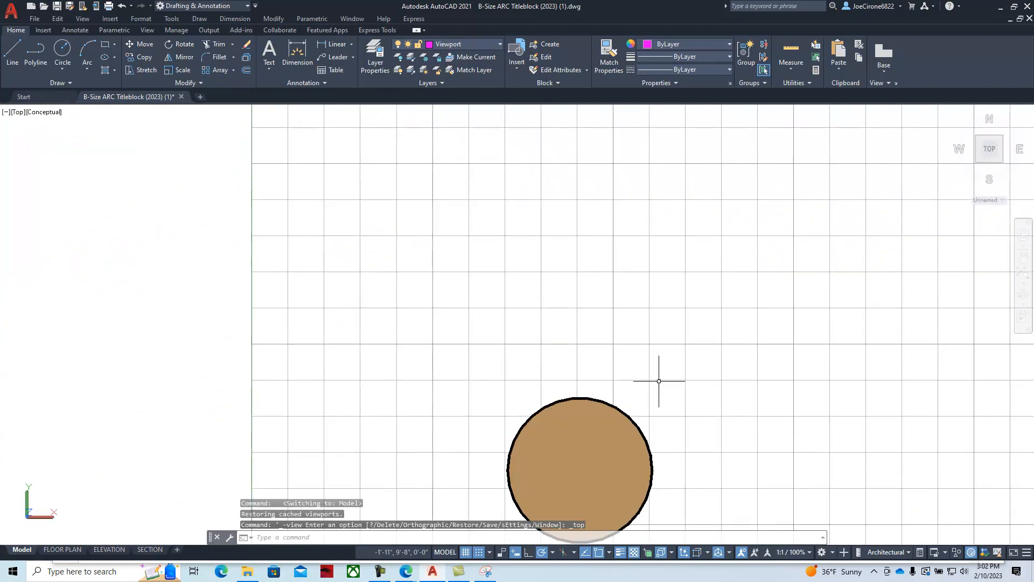
pyautogui.moveTo(729, 351)
pyautogui.mouseDown(button='middle')
pyautogui.moveTo(547, 330)
pyautogui.moveTo(459, 305)
pyautogui.moveTo(388, 305)
pyautogui.mouseUp(button='middle')
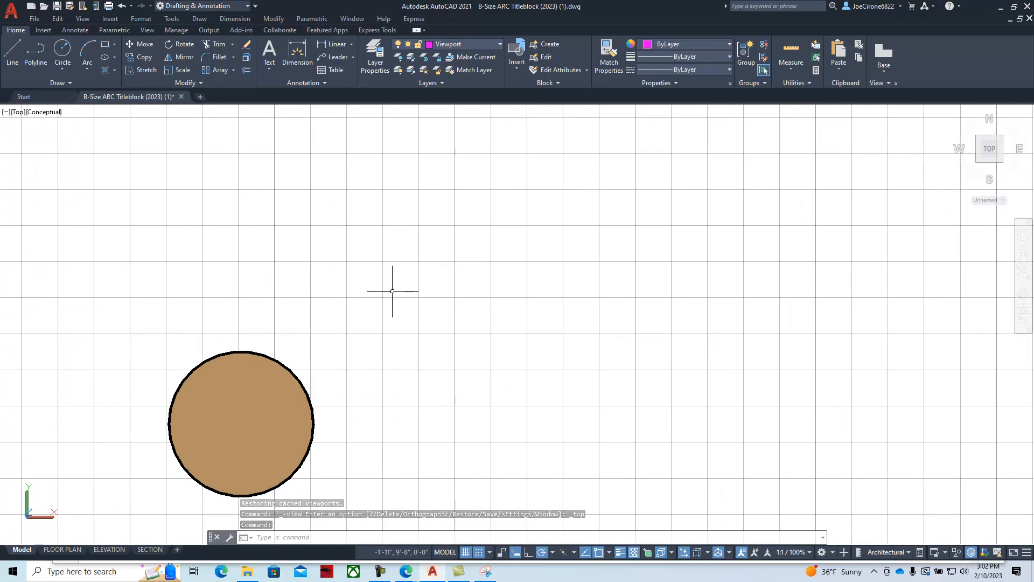
pyautogui.click(490, 46)
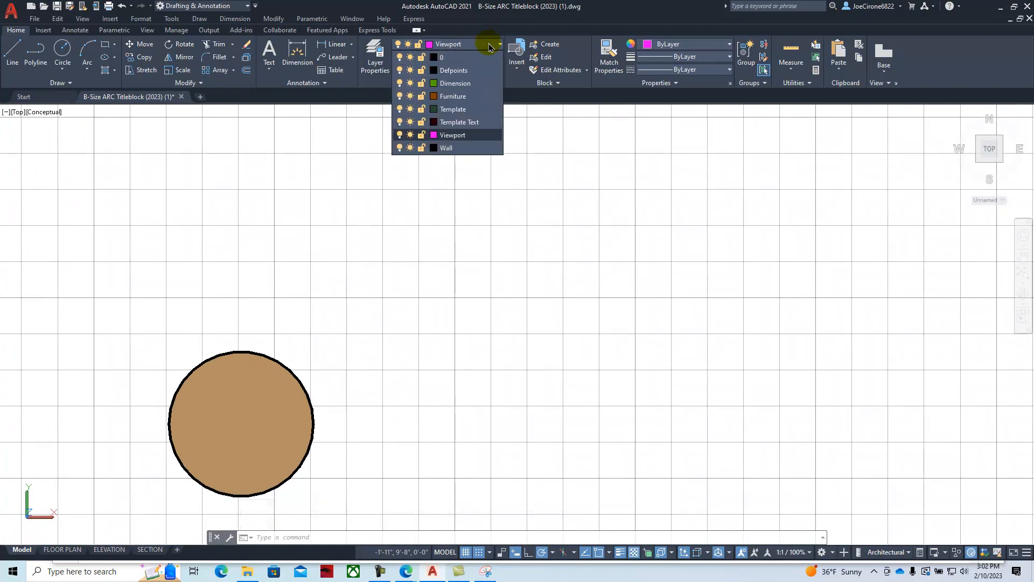
pyautogui.click(469, 97)
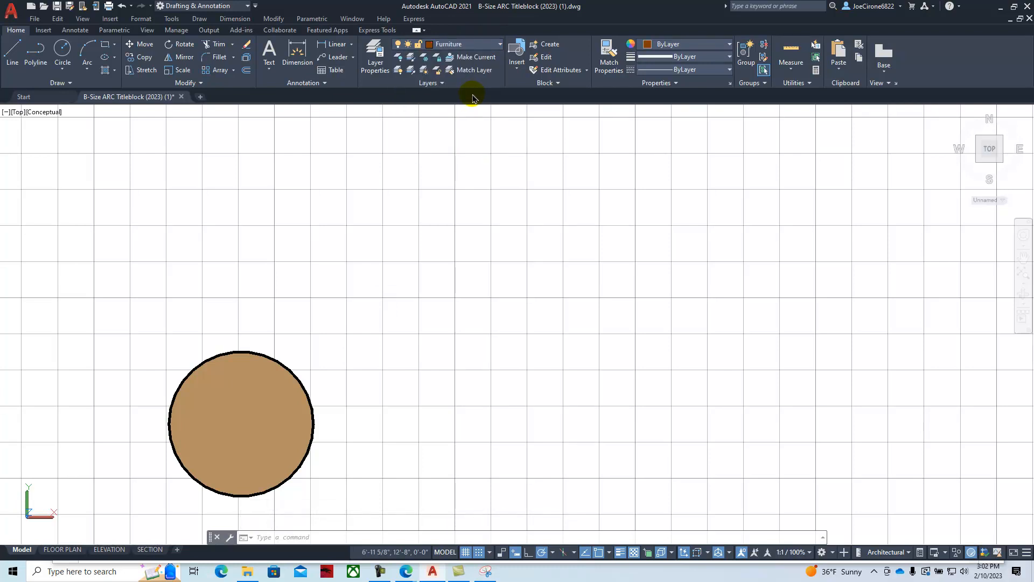
# Step: Draw a closed rectangle 2' long and 1.5" deep with the Line command in the empty area above the round table
pyautogui.click(14, 51)
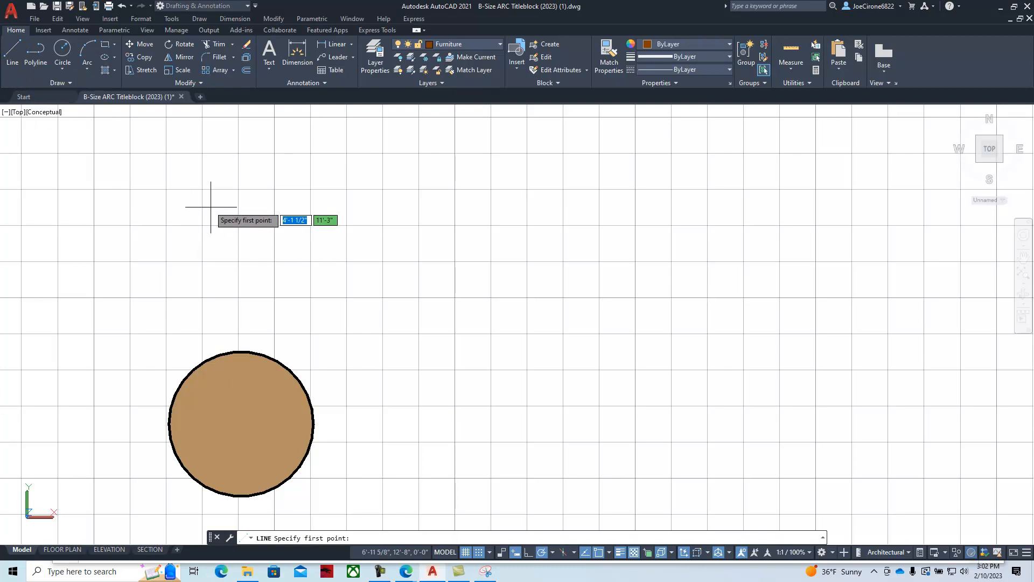
pyautogui.click(210, 207)
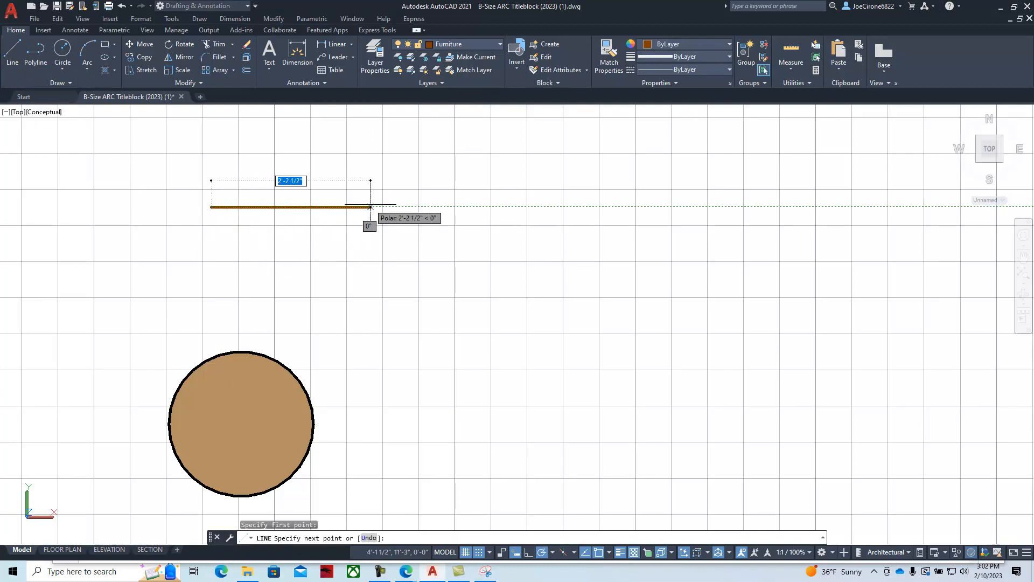
pyautogui.write("2'")
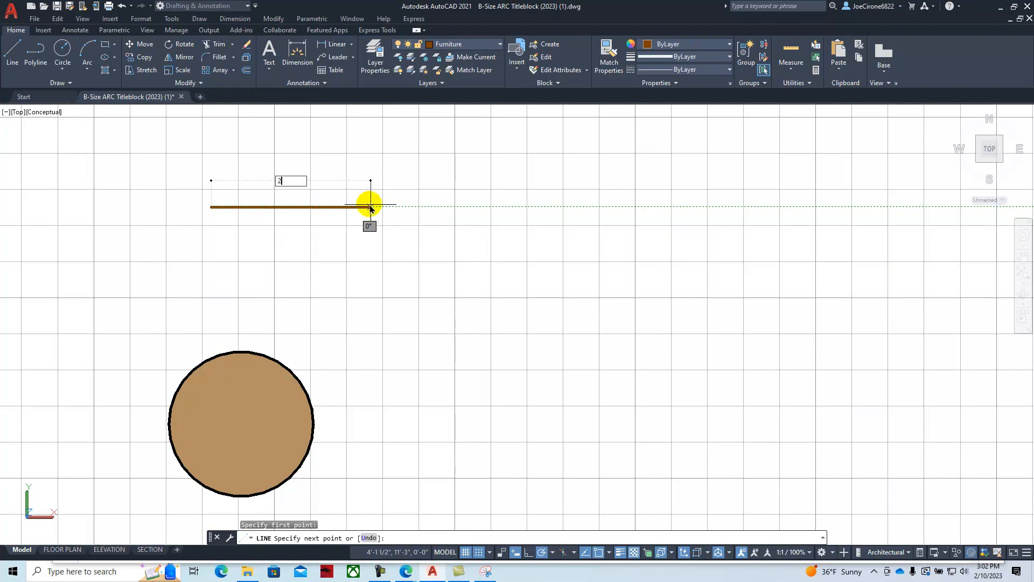
pyautogui.press('Return')
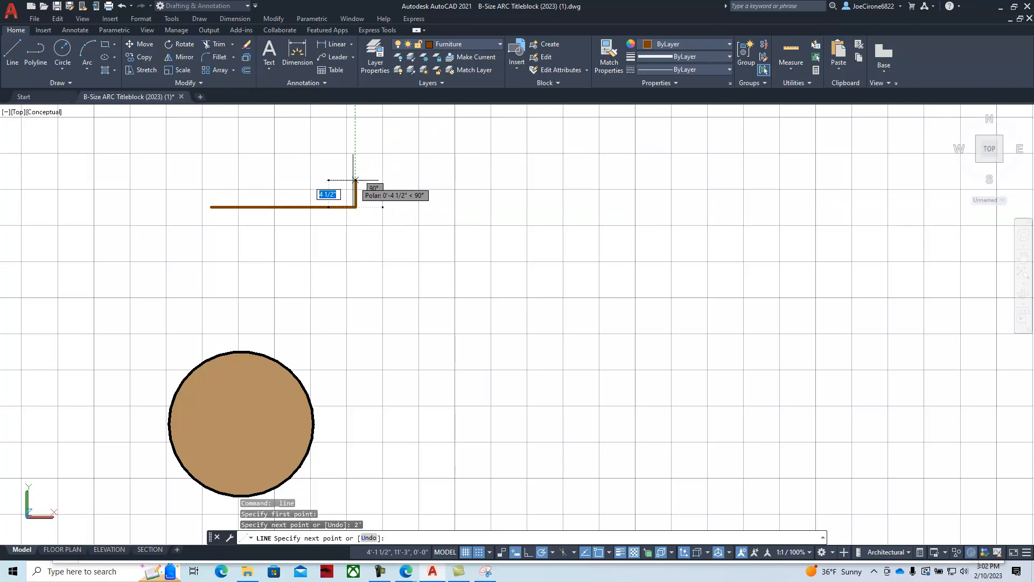
pyautogui.write('1')
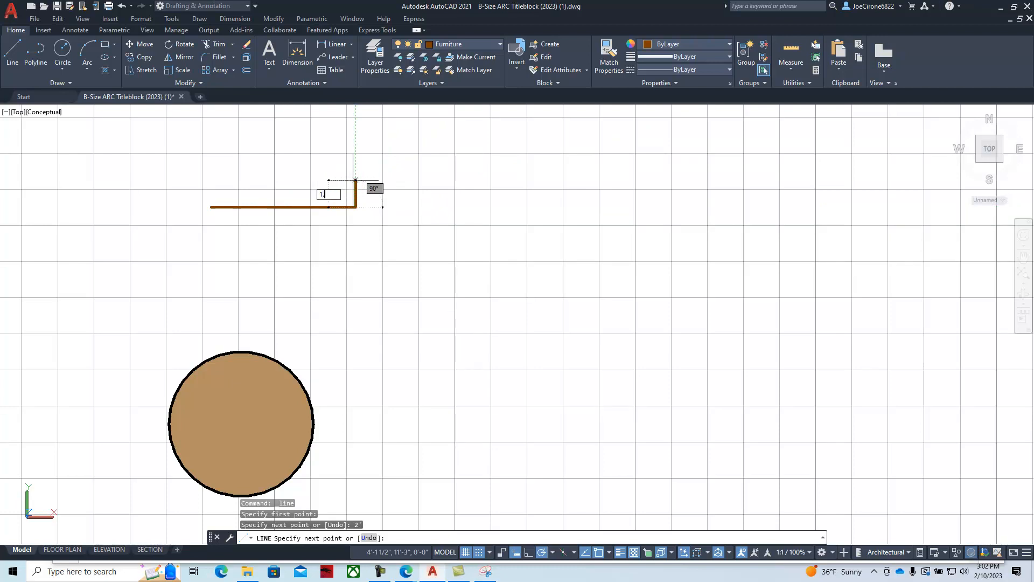
pyautogui.write('.5')
pyautogui.press('Return')
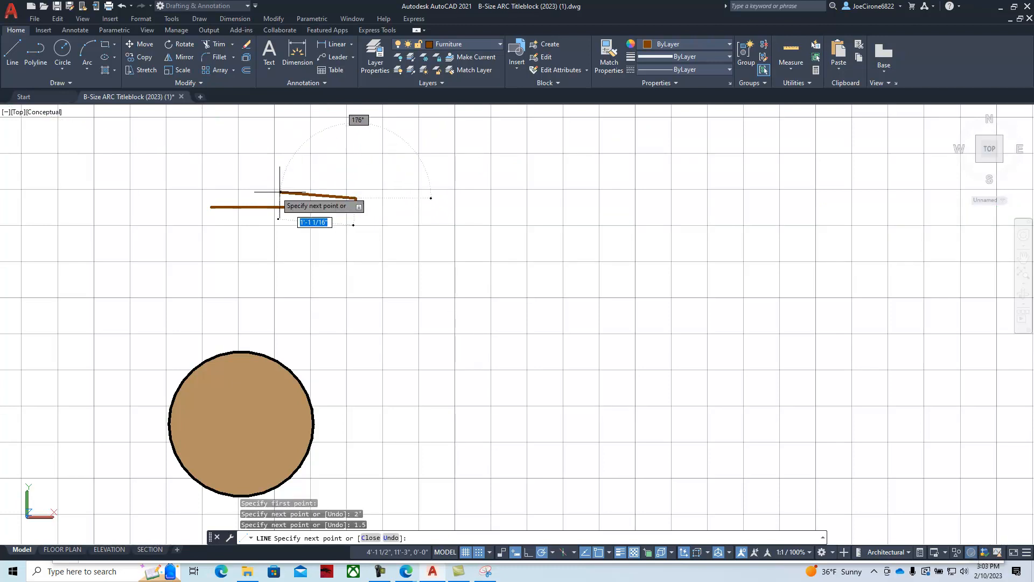
pyautogui.write("2'")
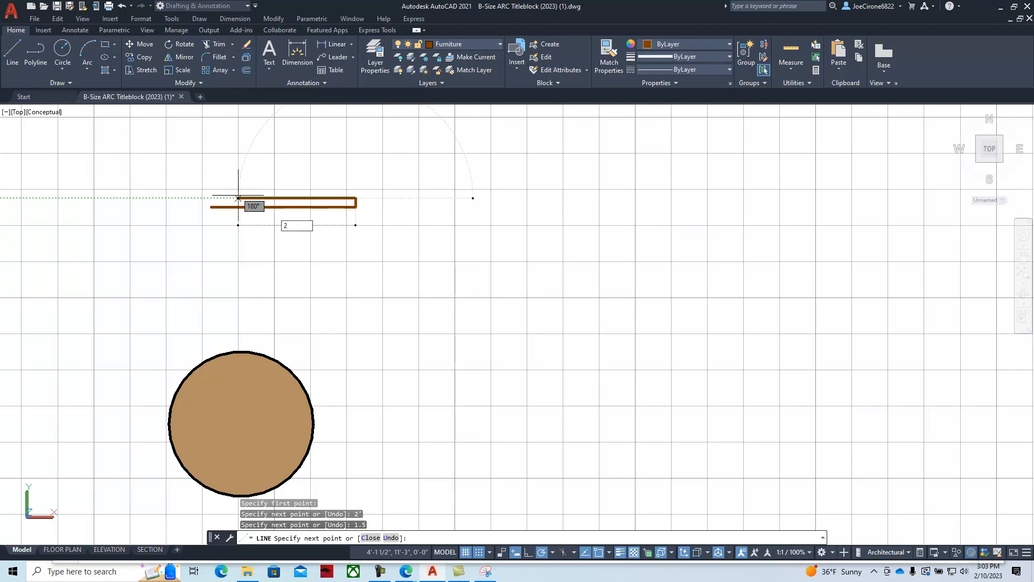
pyautogui.press('Return')
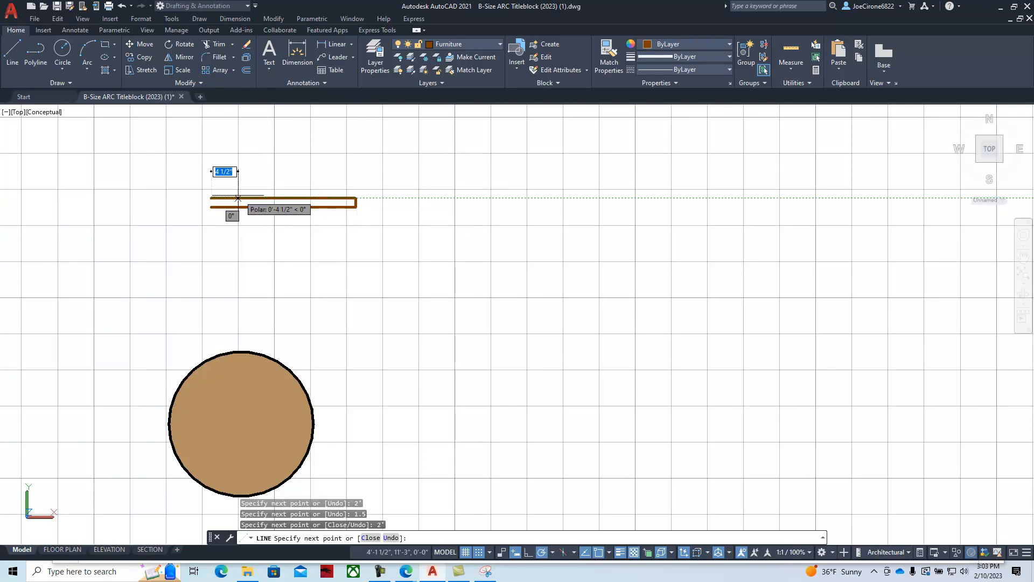
pyautogui.write('c')
pyautogui.press('Return')
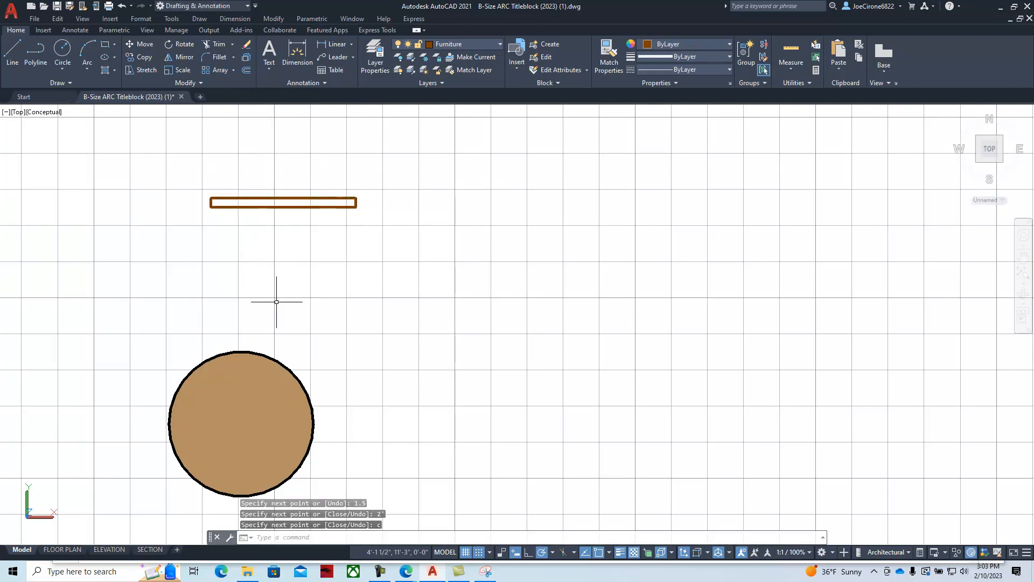
# Step: Move the 2' by 1.5" rectangle about 1'-10" up and slightly left, farther from the round table
pyautogui.click(221, 243)
pyautogui.moveTo(222, 245); pyautogui.dragTo(348, 274, button='middle')
pyautogui.scroll(-2, 292, 299)
pyautogui.press('Escape')
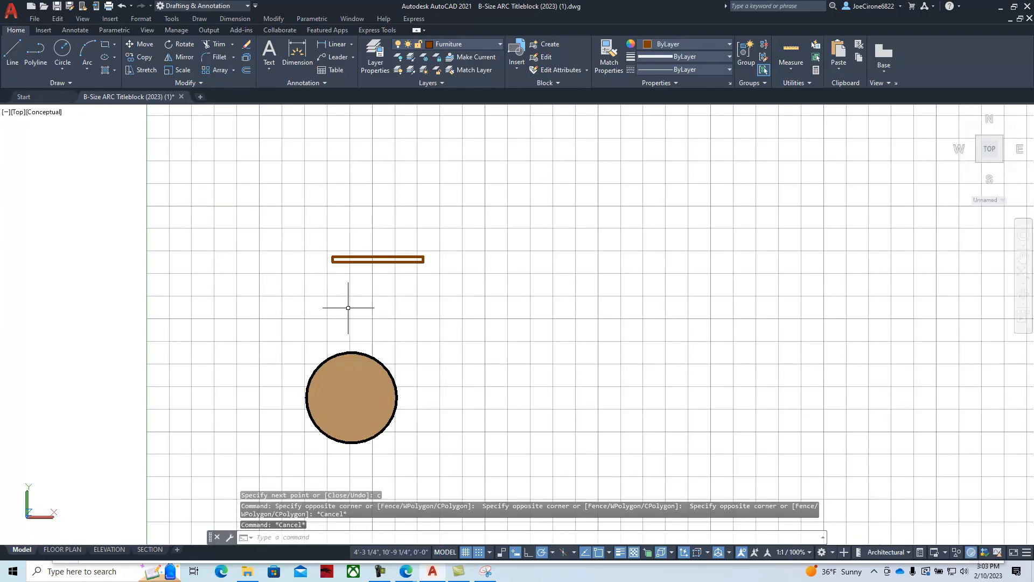
pyautogui.click(141, 44)
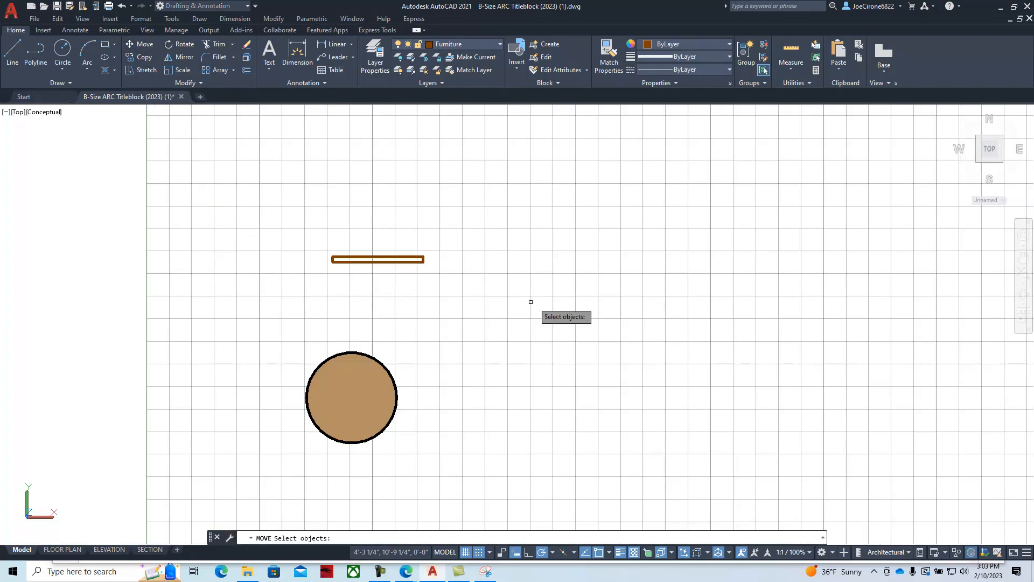
pyautogui.click(435, 224)
pyautogui.click(309, 275)
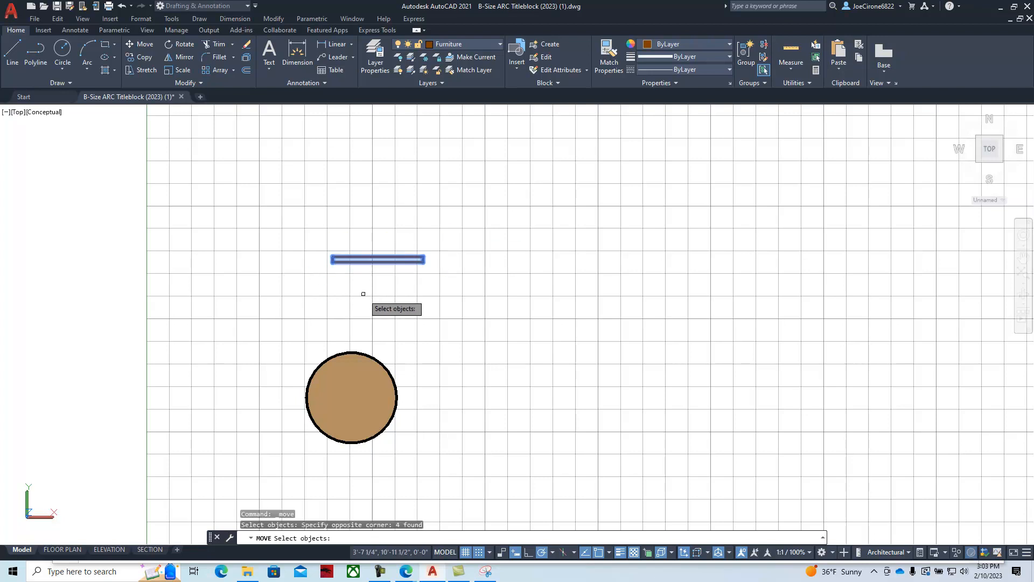
pyautogui.press('Return')
pyautogui.click(373, 274)
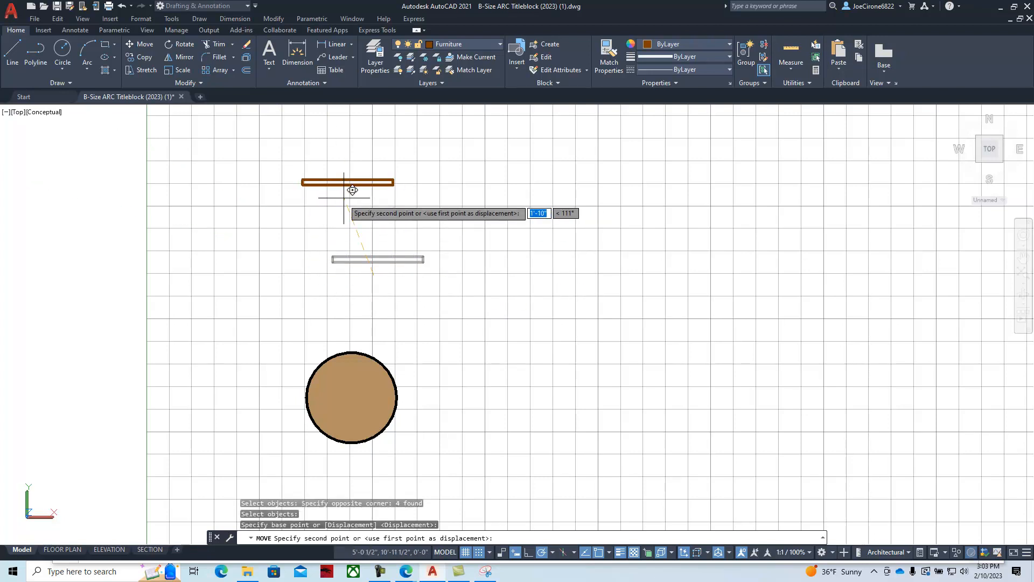
pyautogui.click(352, 190)
pyautogui.moveTo(370, 258); pyautogui.dragTo(393, 325, button='middle')
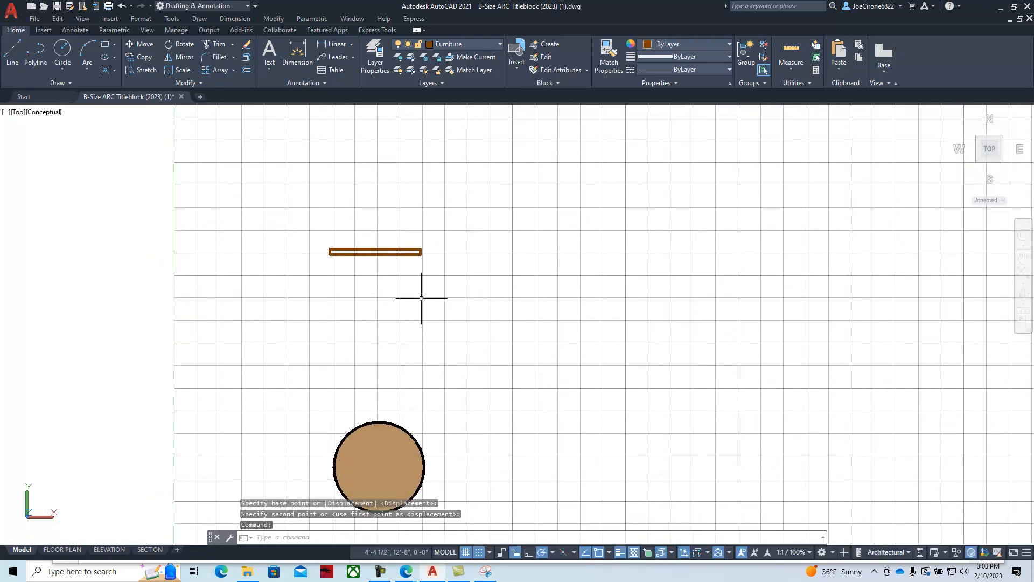
pyautogui.moveTo(416, 254); pyautogui.dragTo(432, 284, button='middle')
pyautogui.scroll(2, 377, 316)
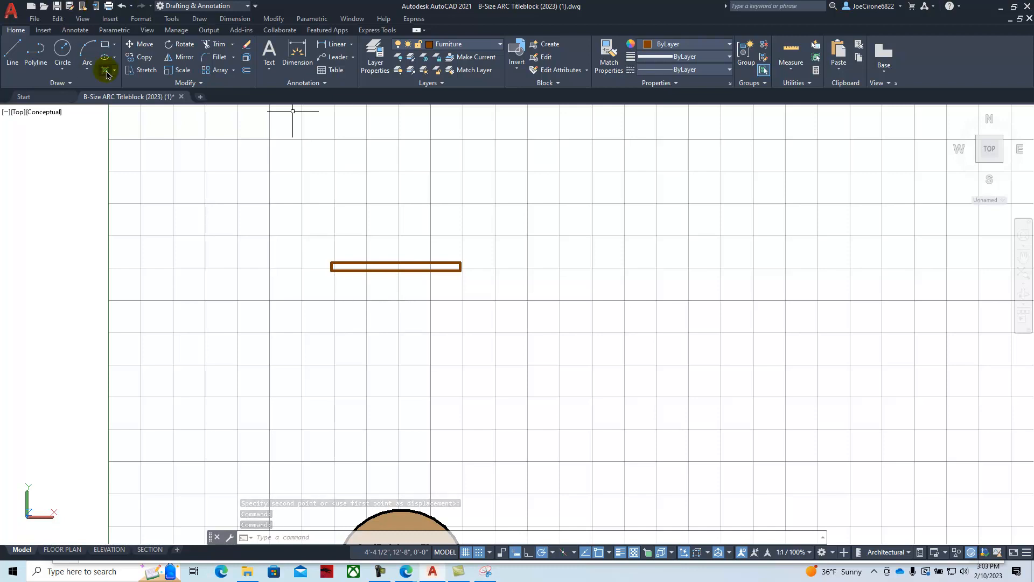
pyautogui.click(246, 69)
pyautogui.write("2'-")
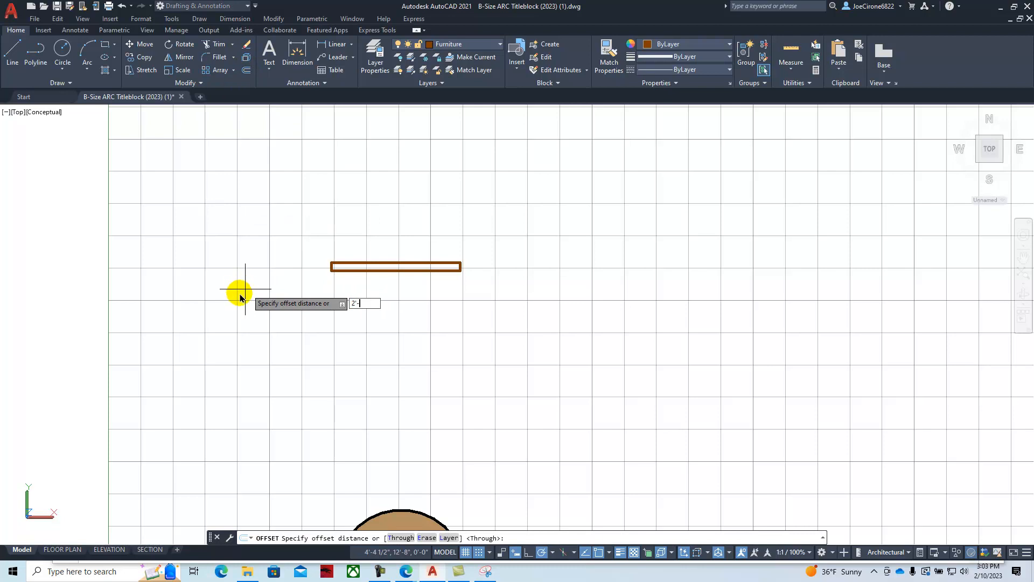
pyautogui.write('1-1.5')
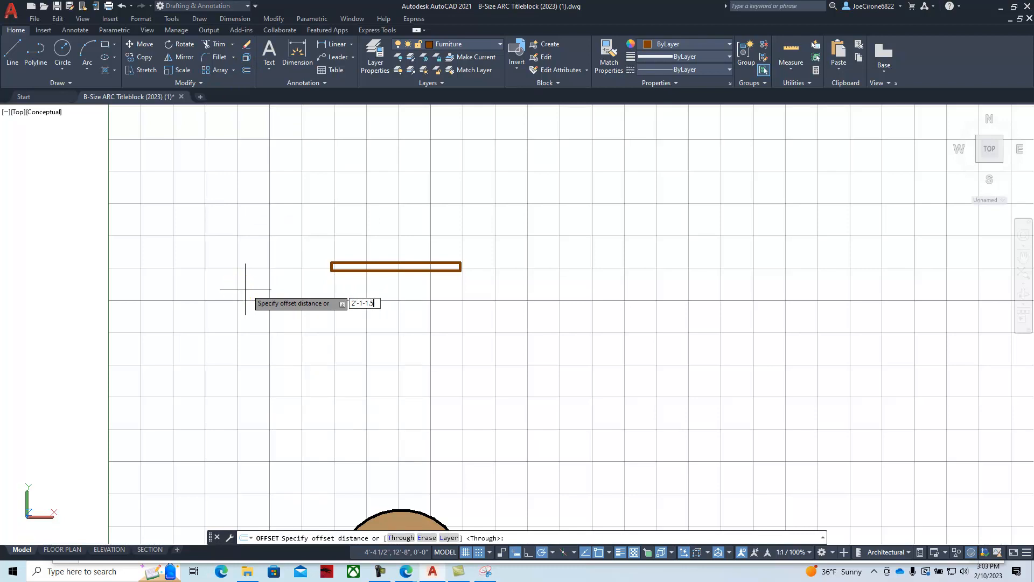
pyautogui.press('Return')
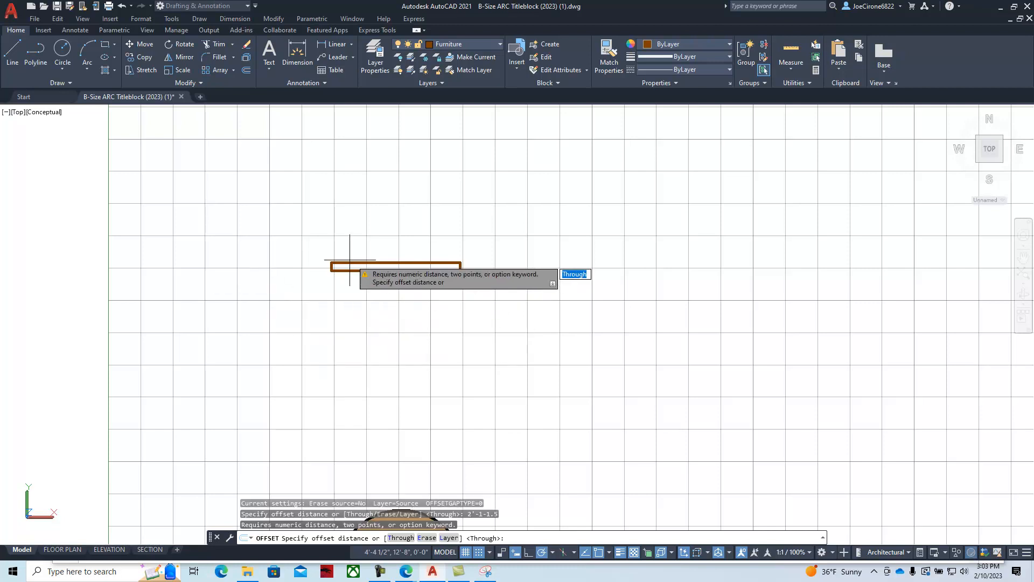
# Step: Offset the upper edge of the rectangle 2'-1.5" downward to place the base line
pyautogui.click(246, 76)
pyautogui.write('2')
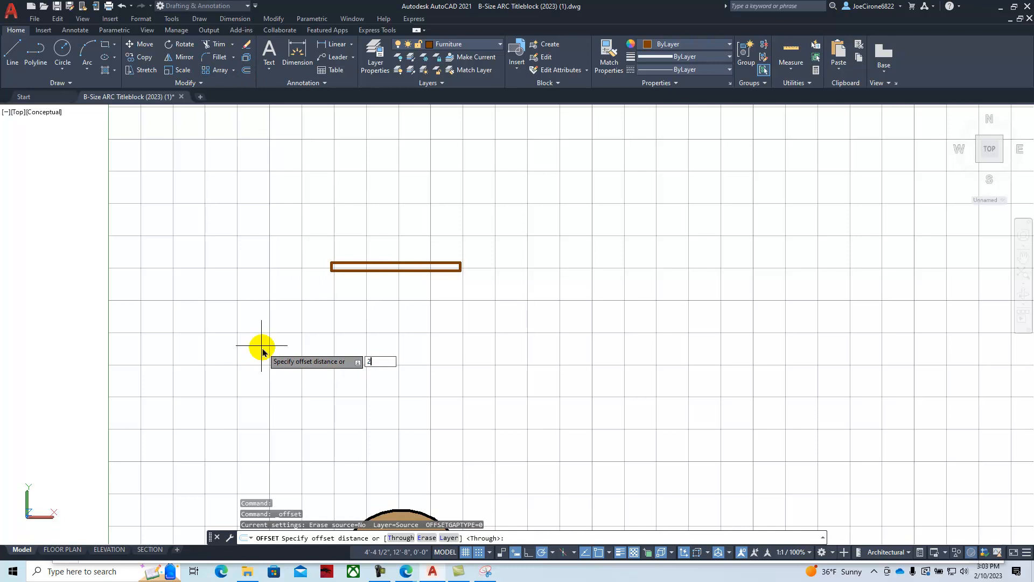
pyautogui.write("'-1.5")
pyautogui.press('Return')
pyautogui.click(404, 264)
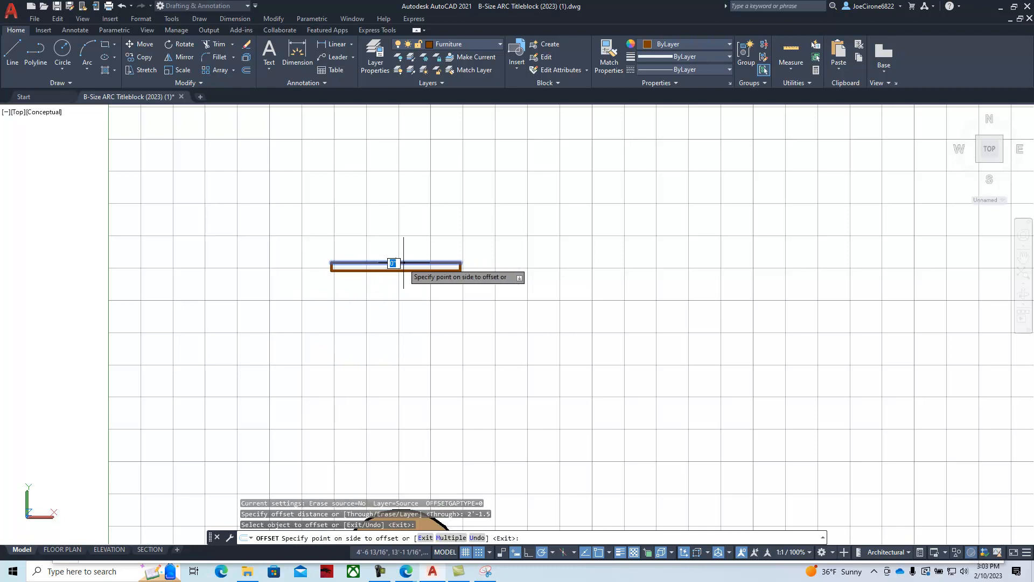
pyautogui.click(419, 356)
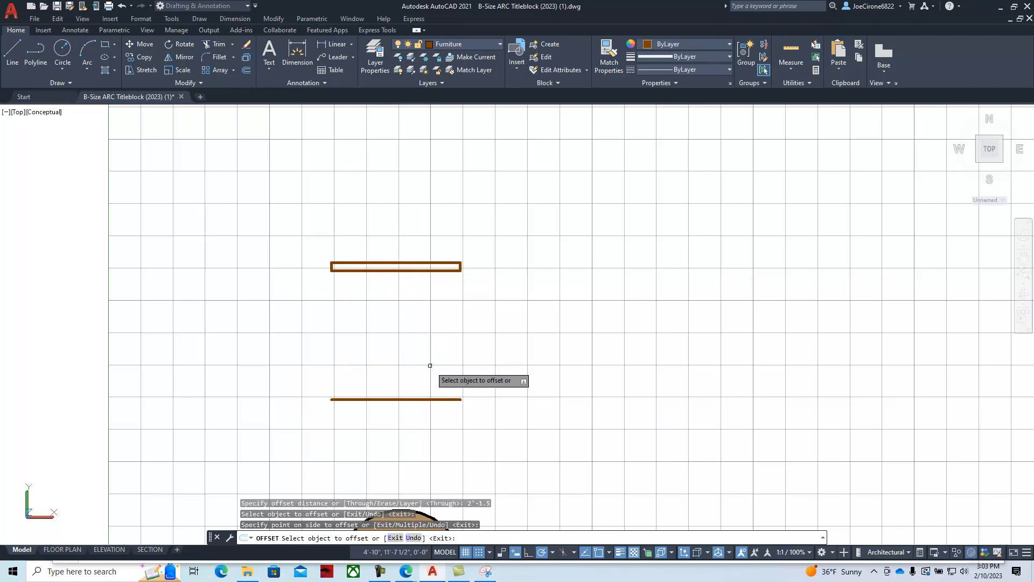
pyautogui.press('Escape')
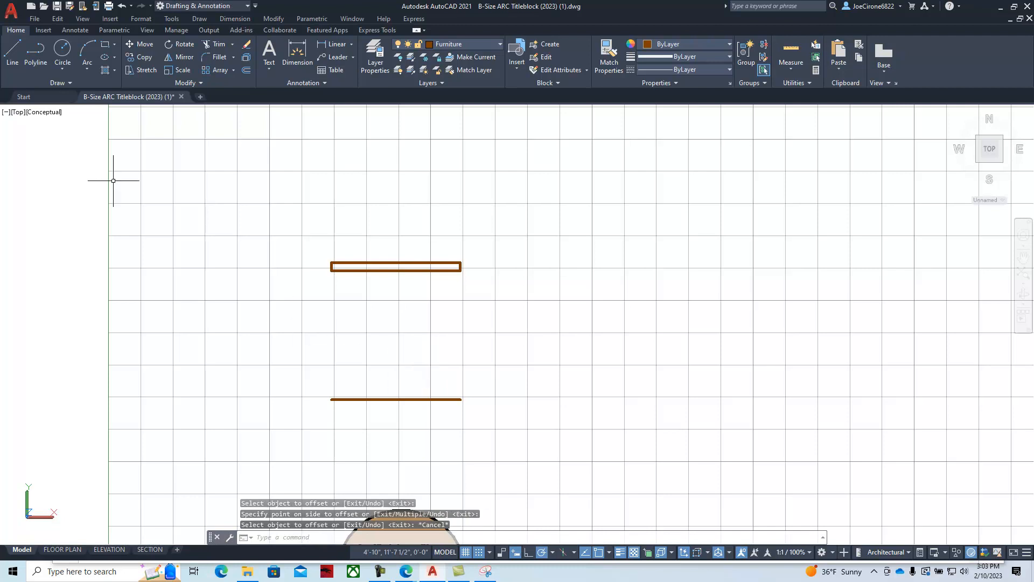
# Step: Draw a vertical centre line from the midpoint of the rectangle's lower edge to the midpoint of the base line
pyautogui.click(19, 52)
pyautogui.click(396, 267)
pyautogui.click(396, 399)
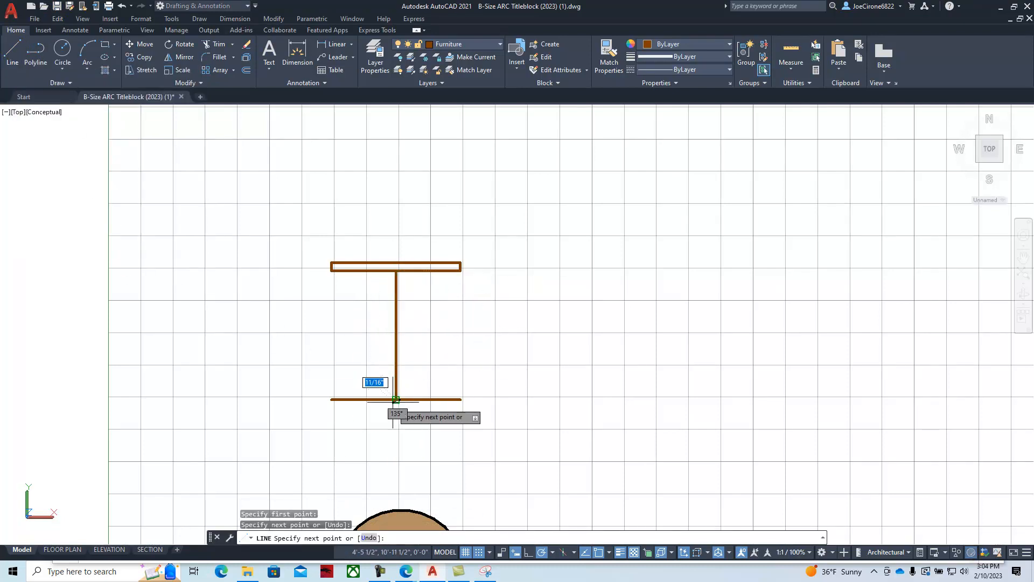
pyautogui.press('Escape')
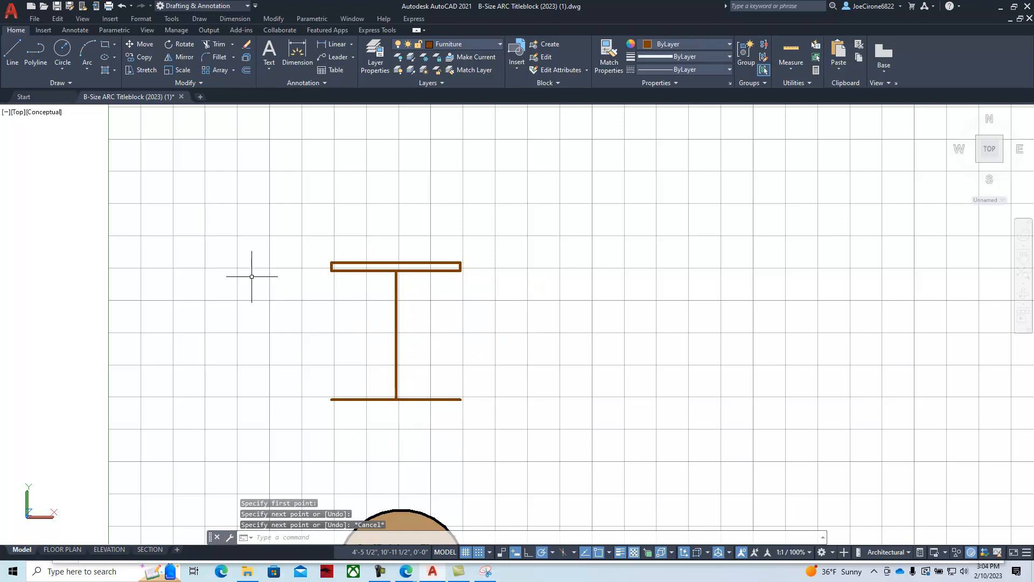
# Step: Offset the vertical centre line 1" to each side for the edges of the table's post
pyautogui.click(246, 70)
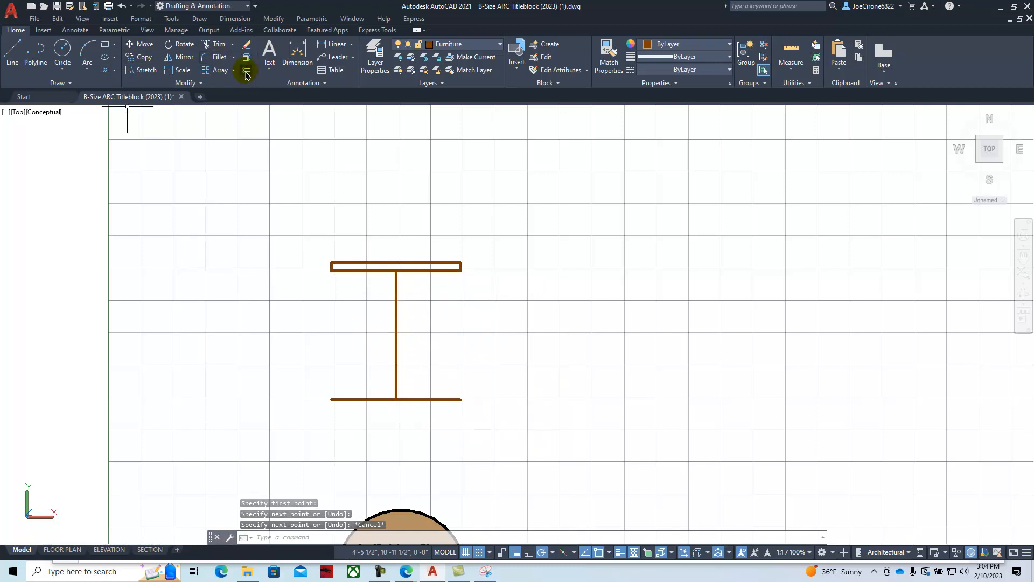
pyautogui.write('1')
pyautogui.press('Return')
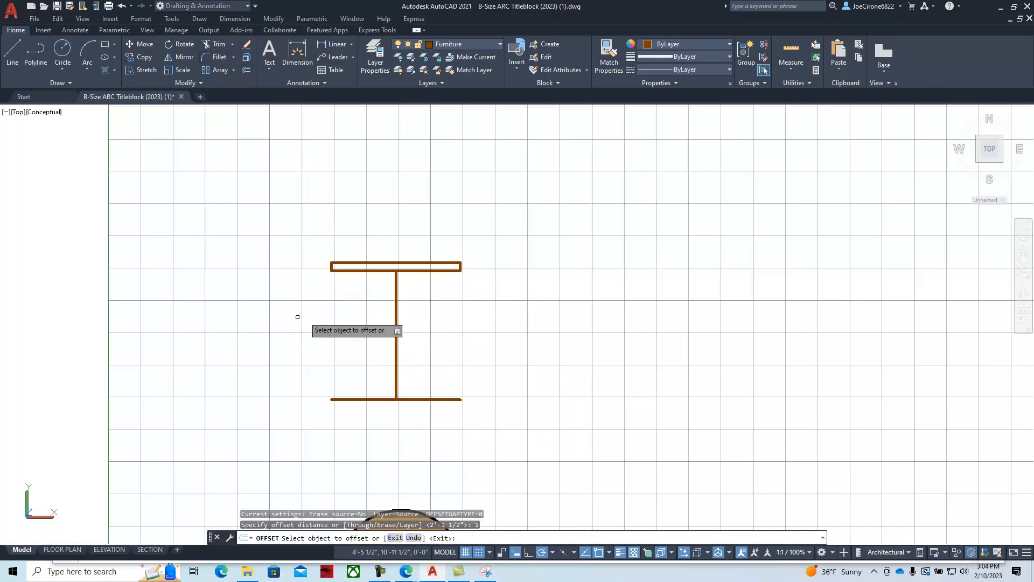
pyautogui.click(396, 303)
pyautogui.click(427, 305)
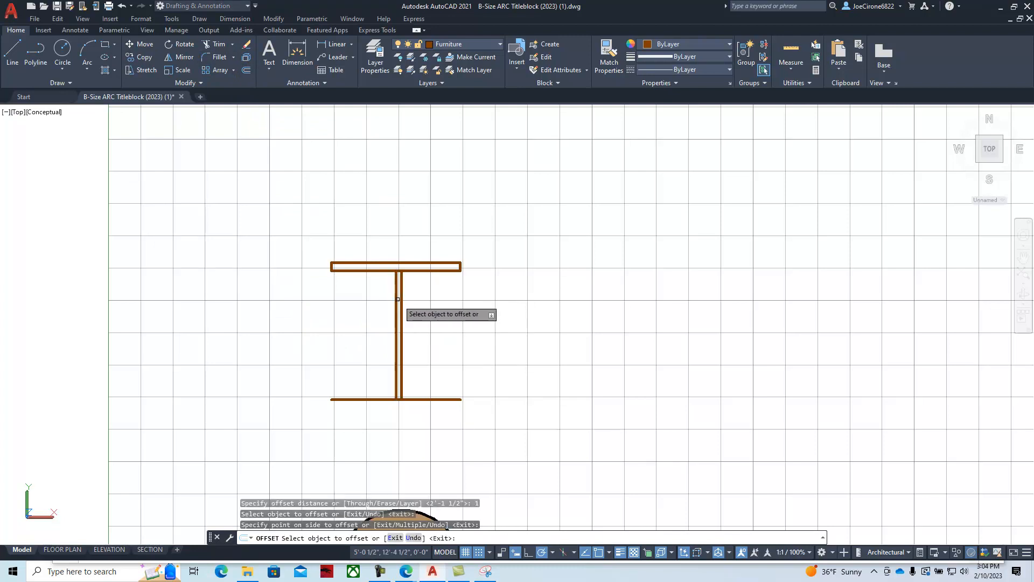
pyautogui.click(398, 299)
pyautogui.click(327, 299)
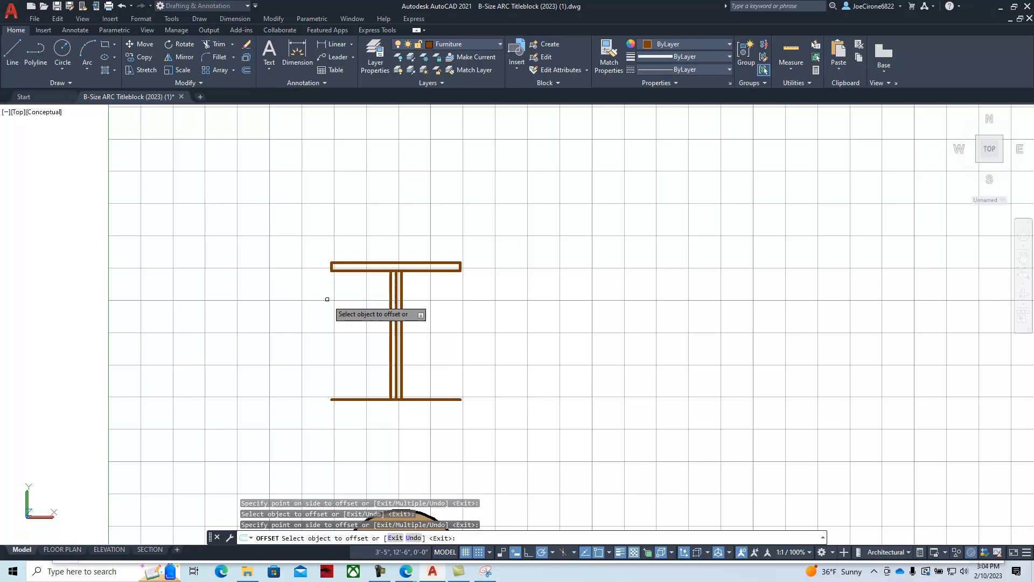
pyautogui.press('Escape')
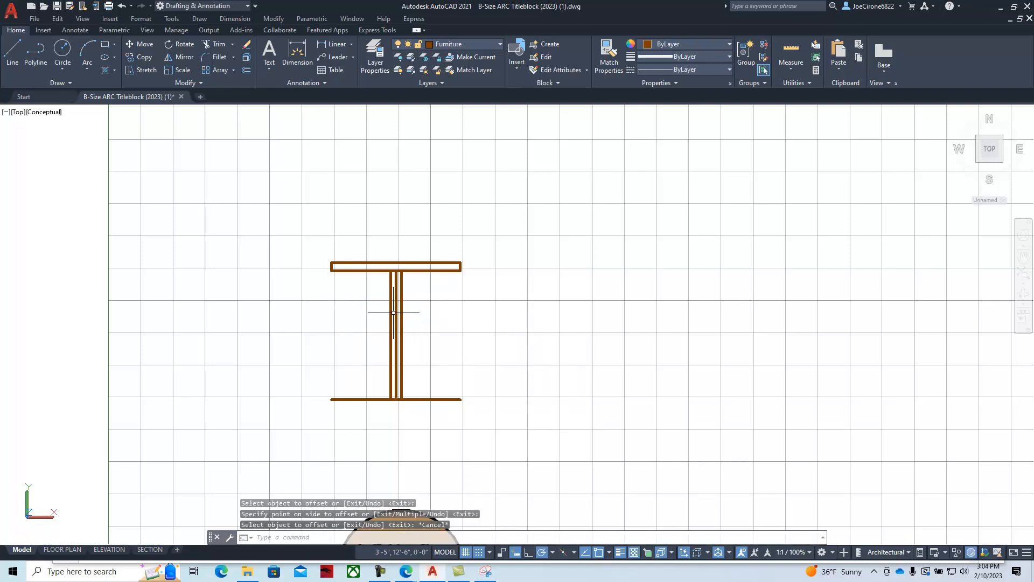
# Step: Delete the vertical centre line between the two post edges and undo the deletion
pyautogui.click(397, 315)
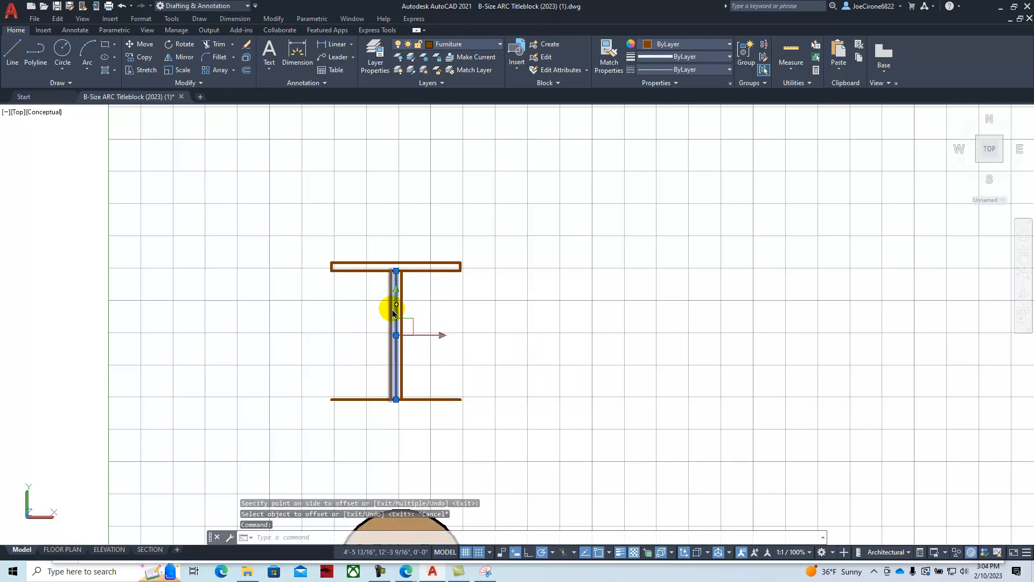
pyautogui.press('Delete')
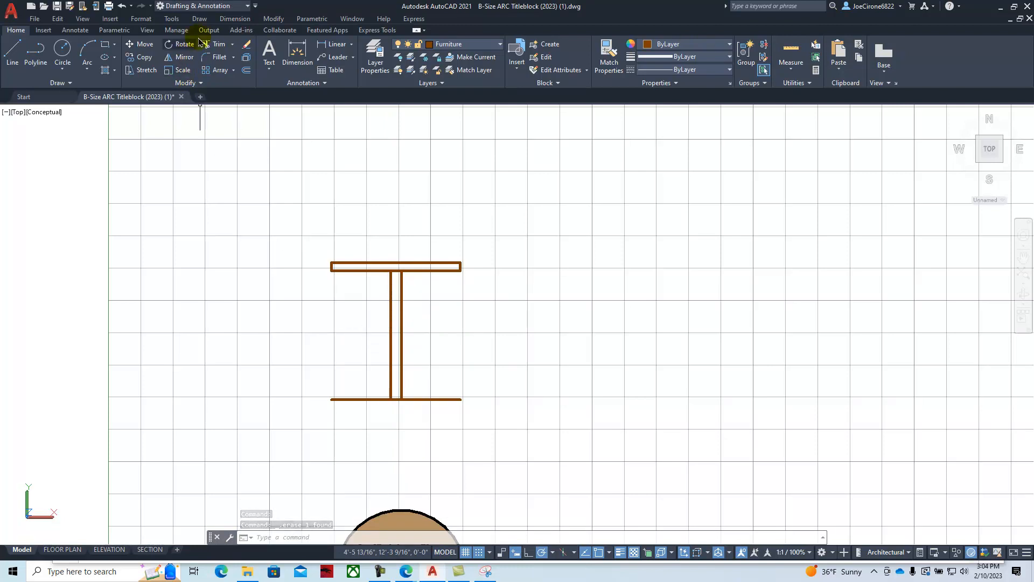
pyautogui.click(123, 7)
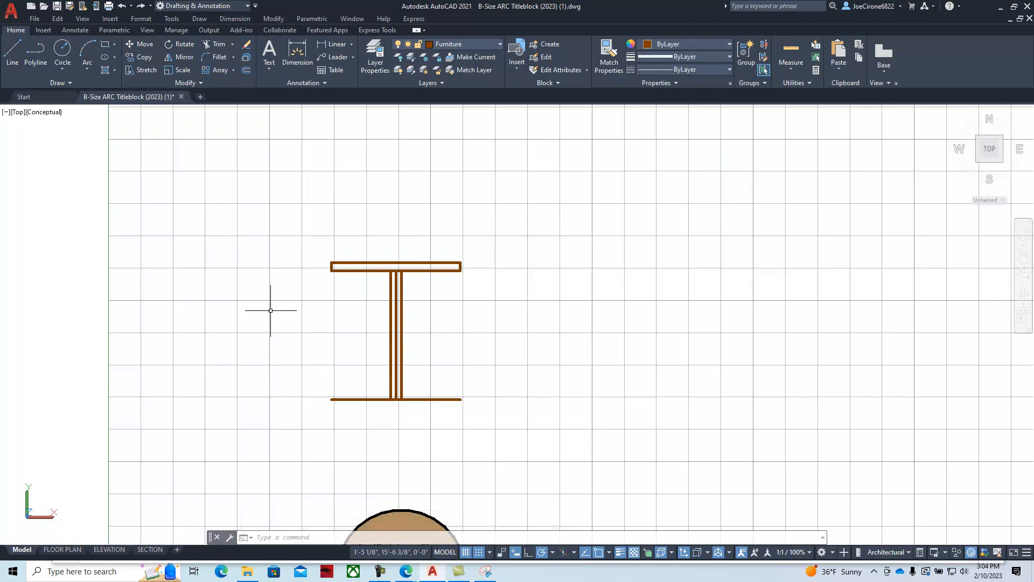
# Step: Offset the vertical centre line 7" to each side to mark the width of the table's base
pyautogui.click(247, 71)
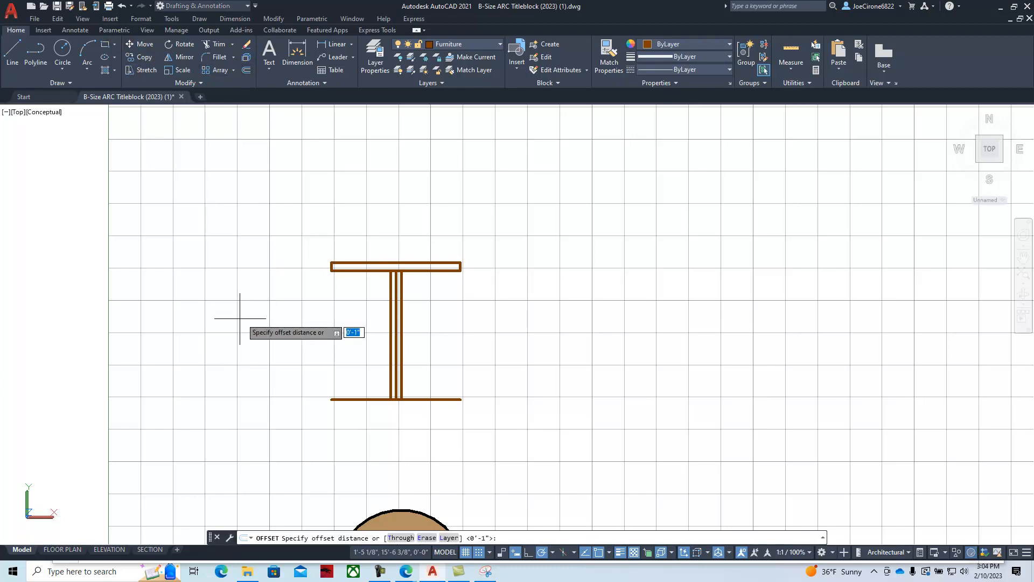
pyautogui.click(240, 319)
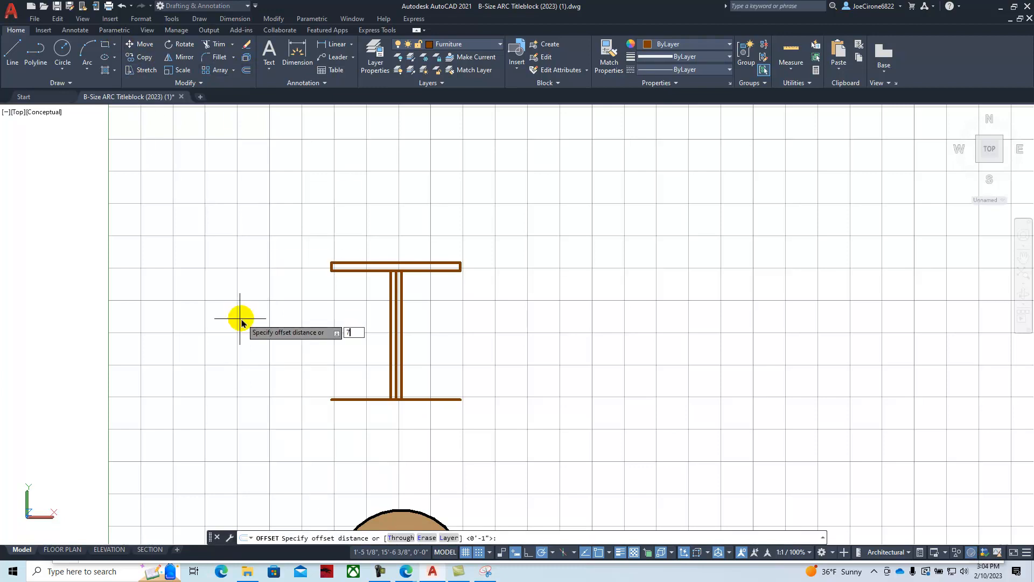
pyautogui.press('Return')
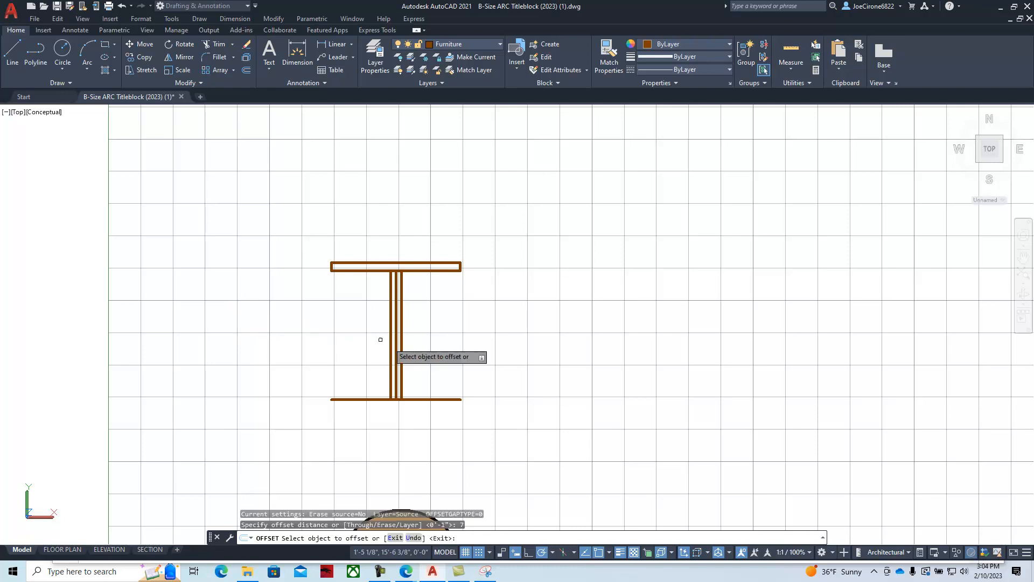
pyautogui.click(398, 367)
pyautogui.click(433, 362)
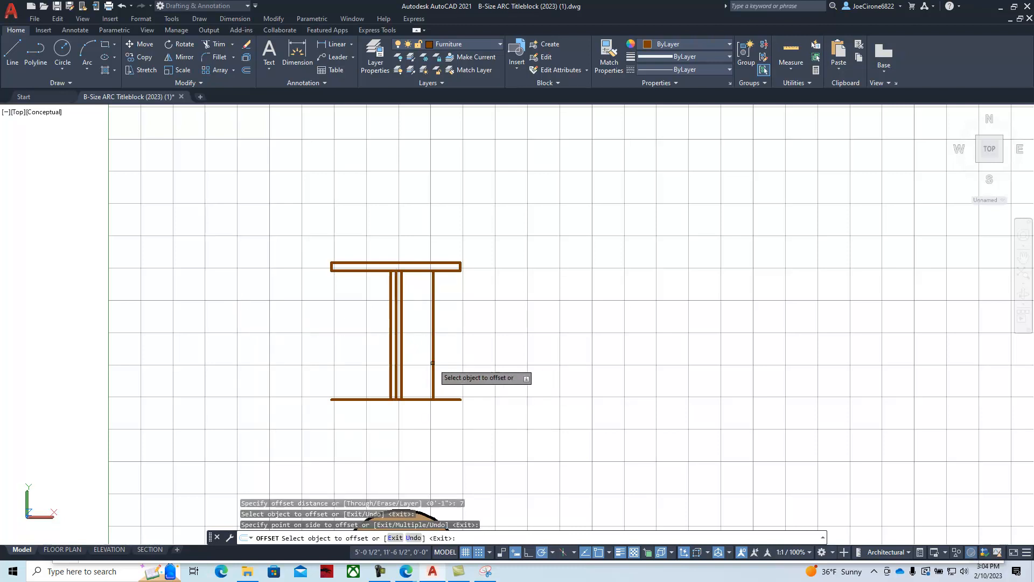
pyautogui.click(396, 361)
pyautogui.click(362, 362)
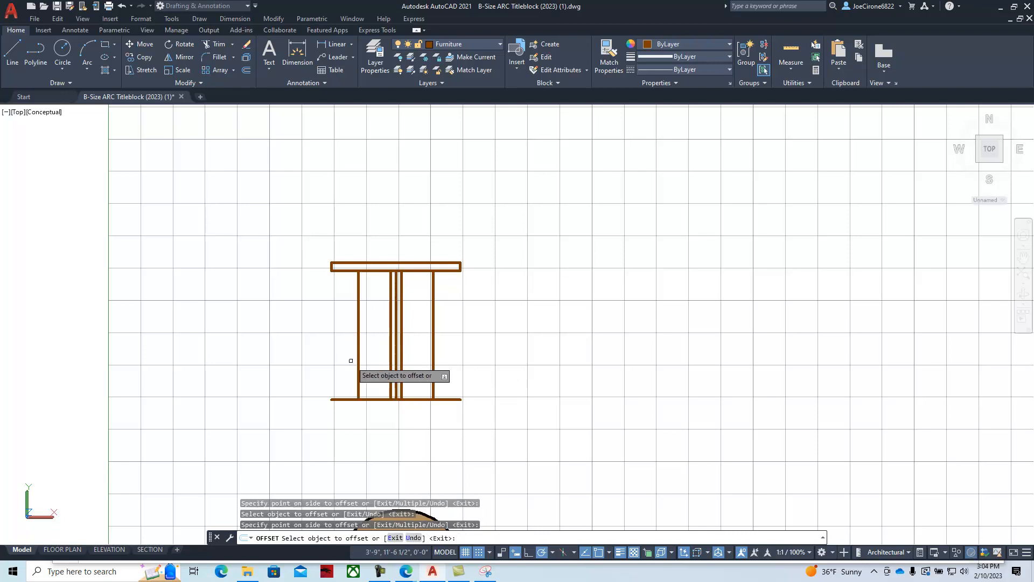
pyautogui.press('Escape')
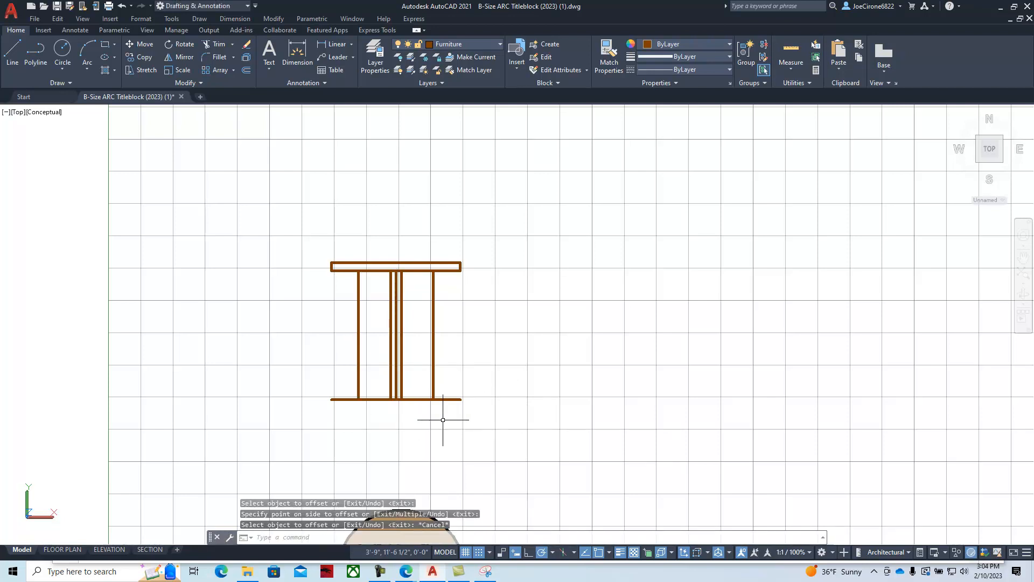
# Step: Offset the horizontal base line 1.5" upward for the thickness of the table's base
pyautogui.click(246, 70)
pyautogui.write('1')
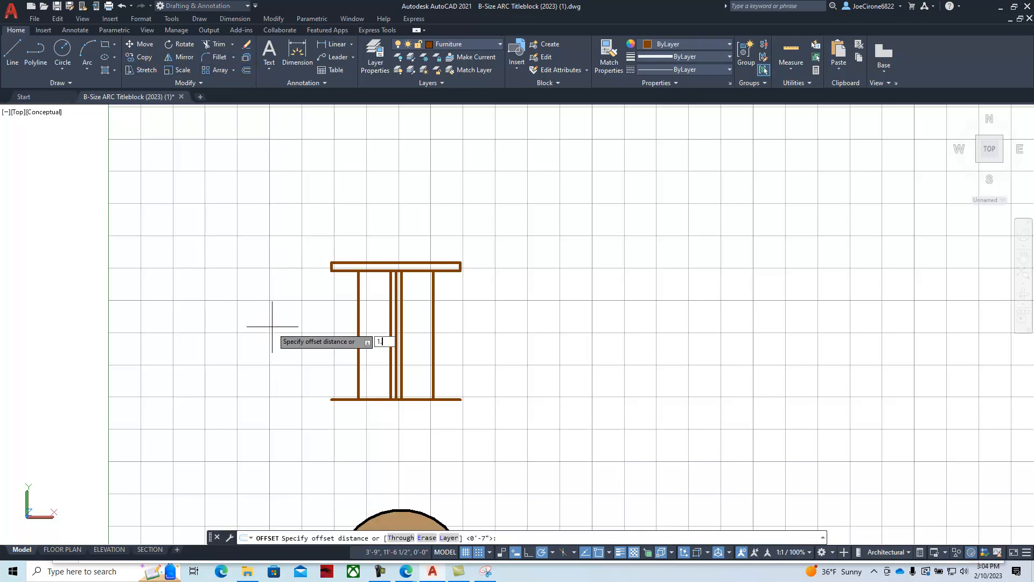
pyautogui.write('.5')
pyautogui.press('Return')
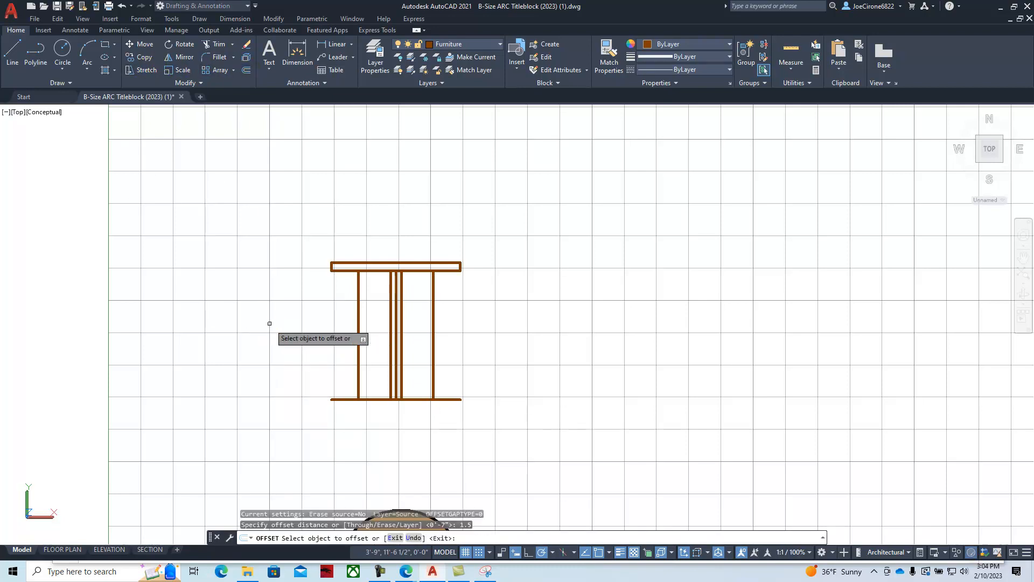
pyautogui.click(339, 400)
pyautogui.click(330, 365)
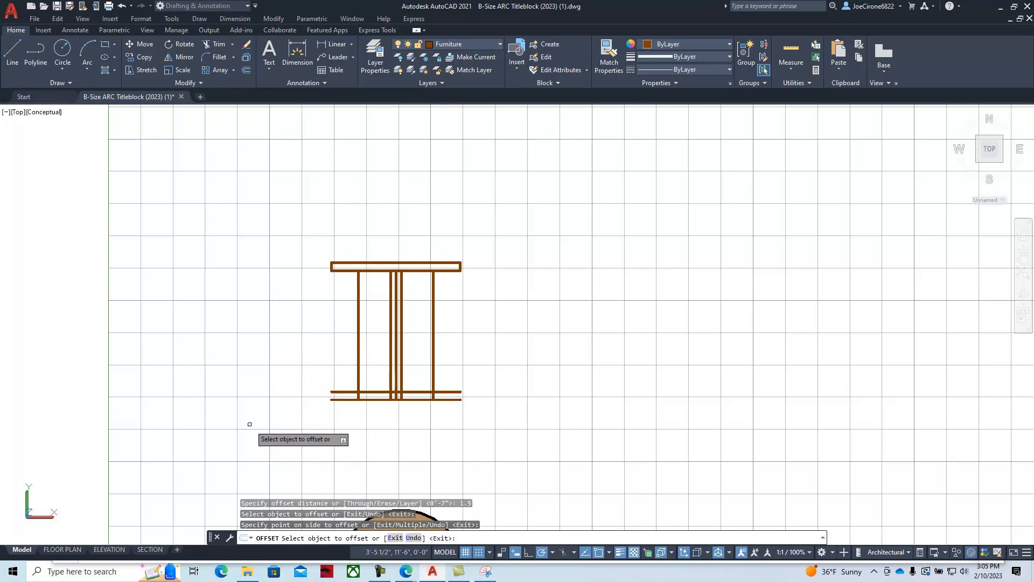
pyautogui.press('Escape')
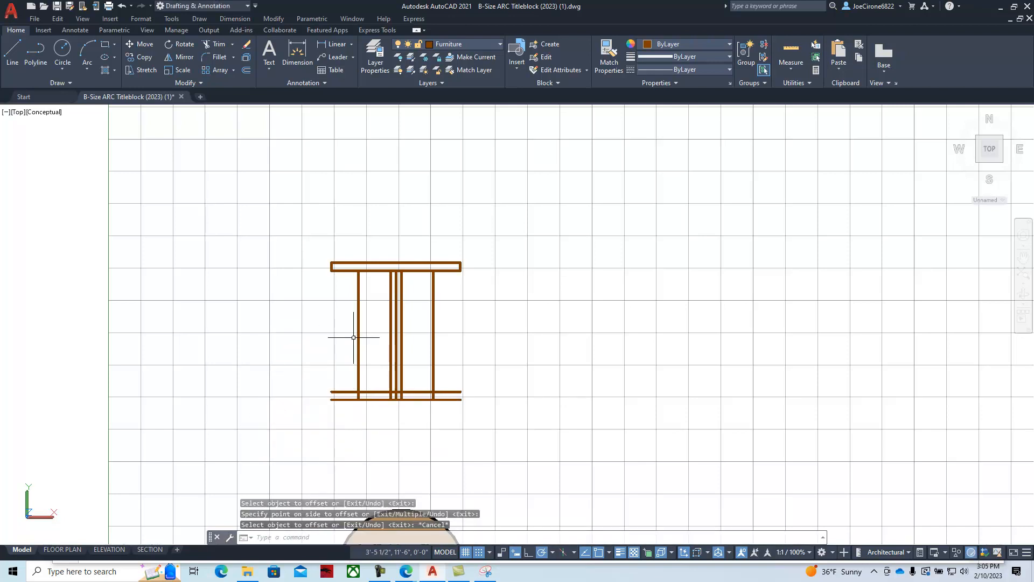
pyautogui.click(376, 313)
pyautogui.click(327, 324)
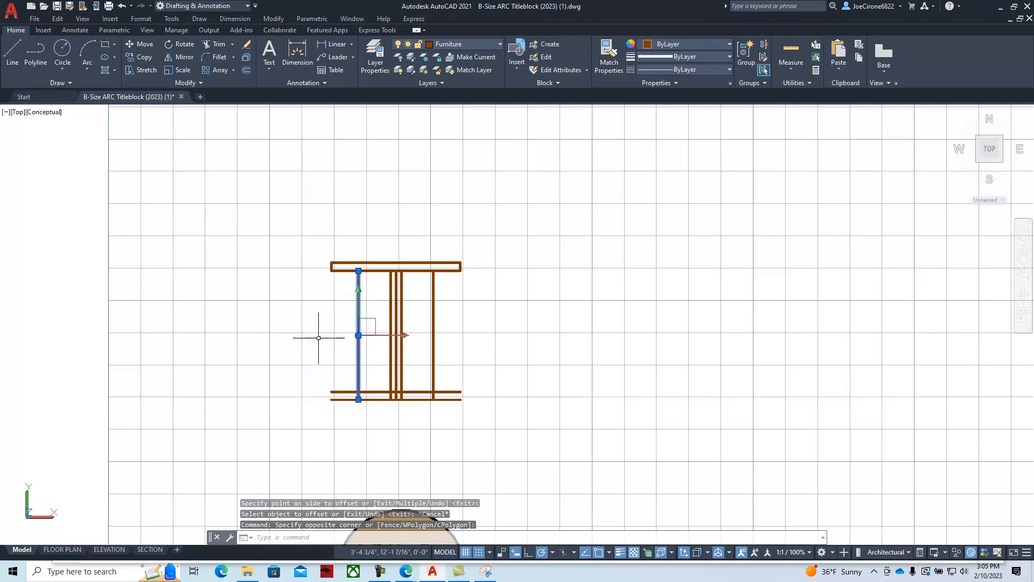
pyautogui.press('Escape')
pyautogui.press('Escape')
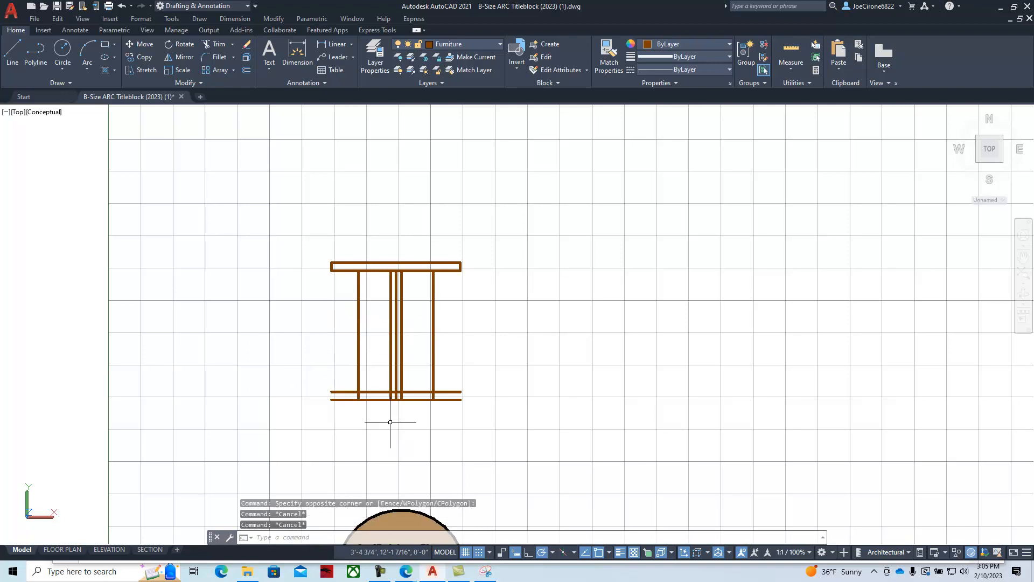
pyautogui.scroll(3, 372, 396)
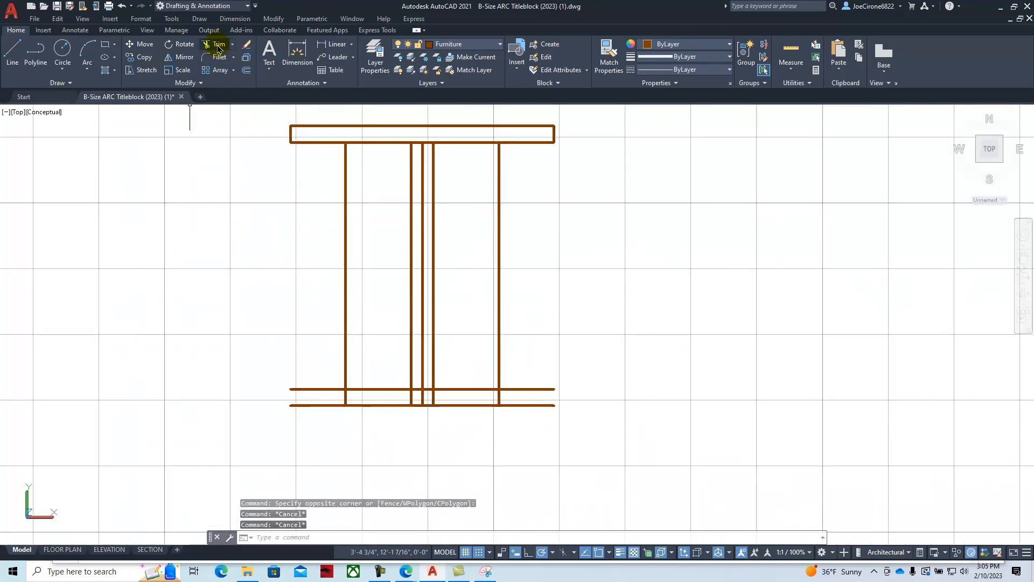
pyautogui.click(217, 51)
pyautogui.click(567, 359)
pyautogui.click(553, 402)
pyautogui.press('Return')
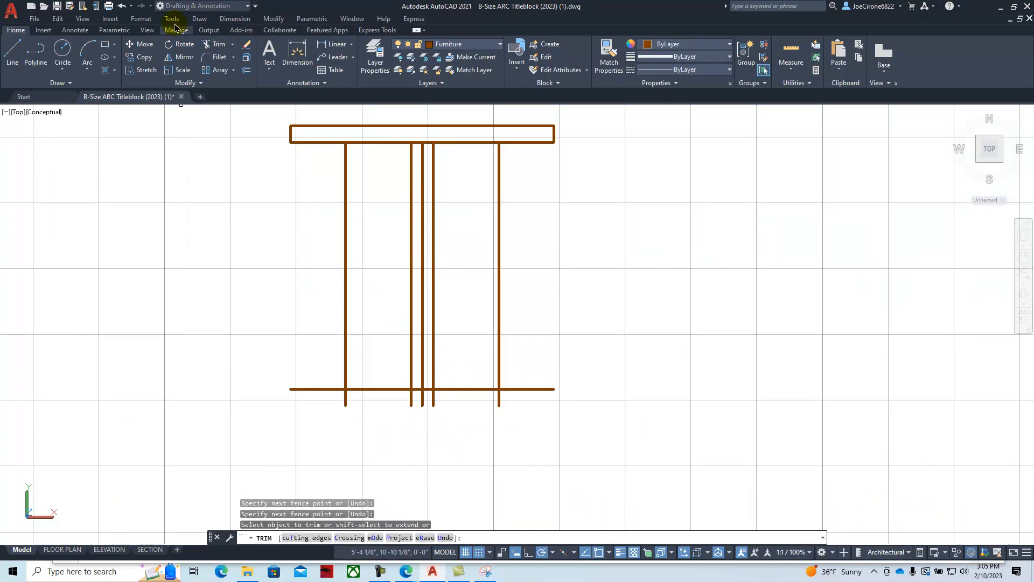
pyautogui.click(122, 7)
# Step: Trim the left overhang of the upper horizontal base line back to the base's left edge line
pyautogui.scroll(5, 365, 410)
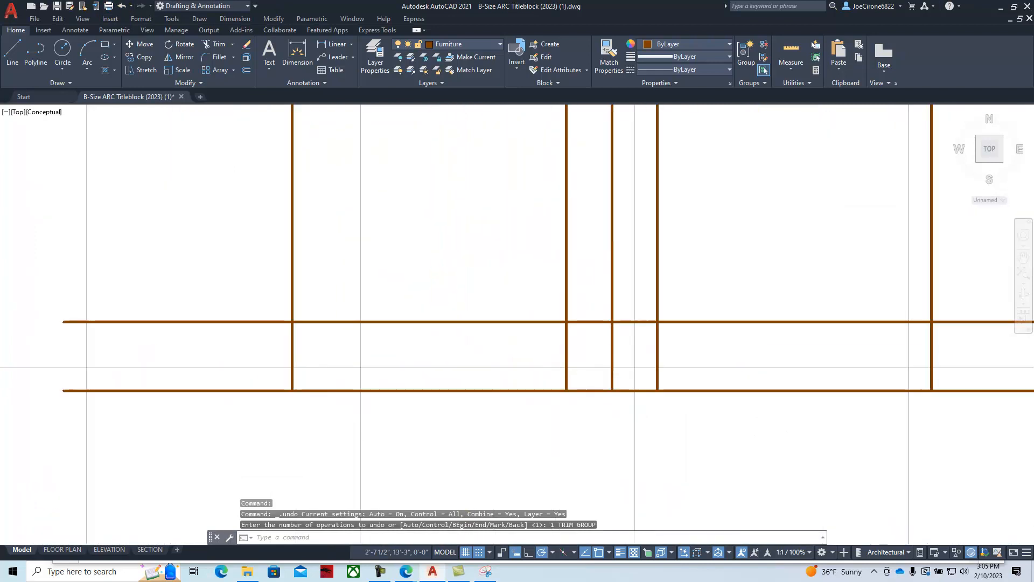
pyautogui.scroll(2, 365, 410)
pyautogui.scroll(5, 266, 373)
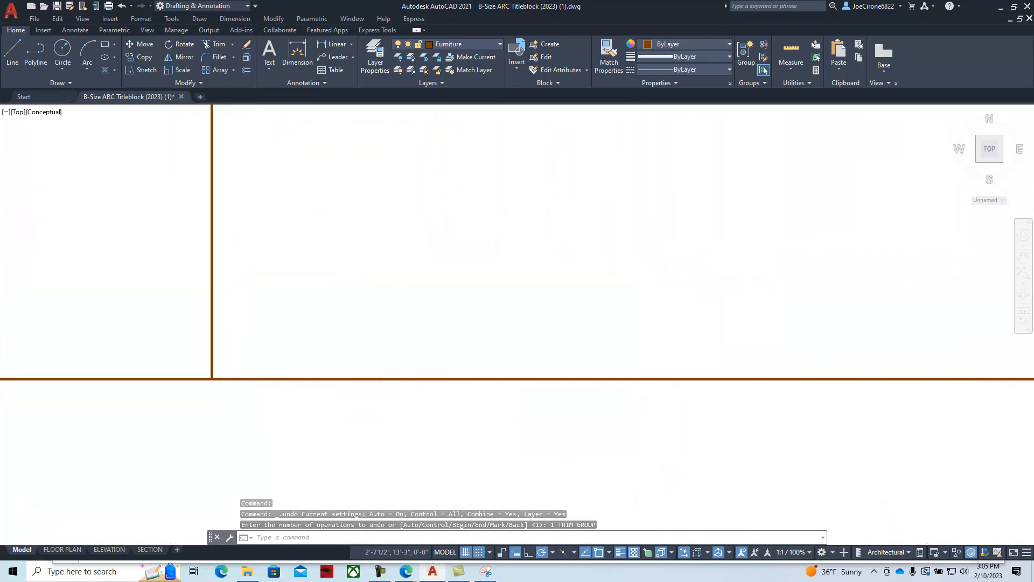
pyautogui.scroll(-3, 248, 371)
pyautogui.moveTo(283, 346); pyautogui.dragTo(338, 391, button='middle')
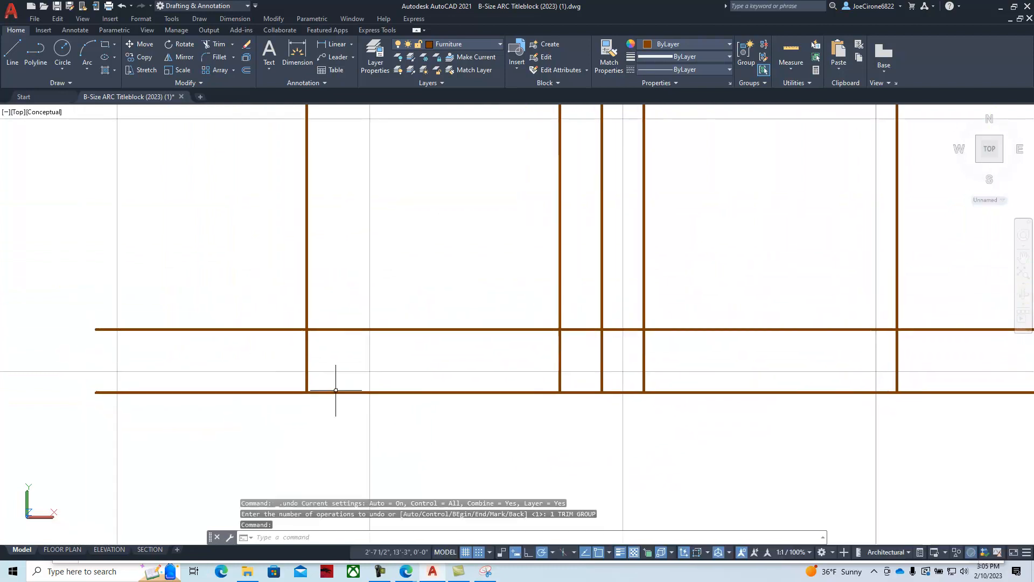
pyautogui.click(213, 46)
pyautogui.click(264, 330)
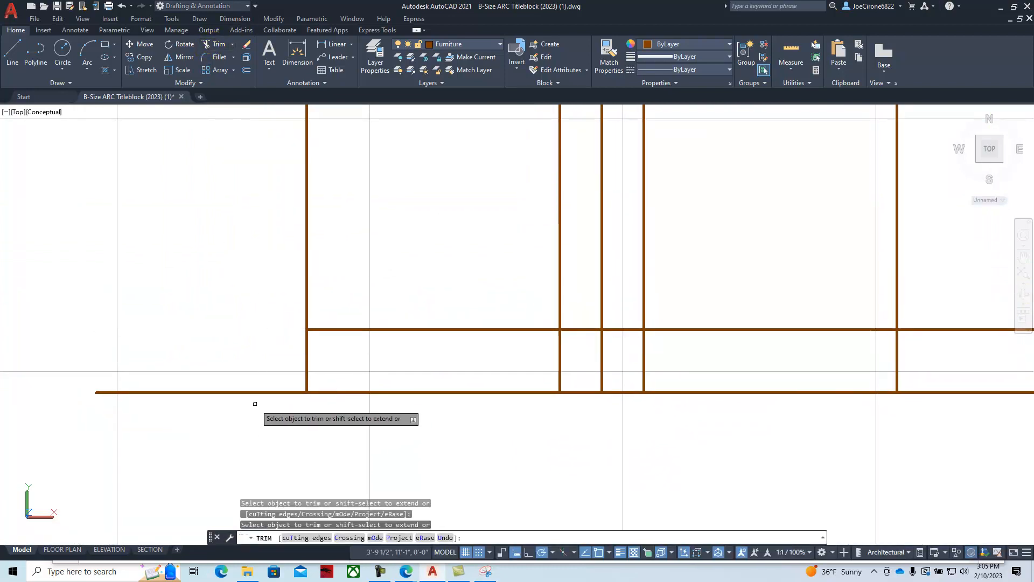
# Step: Trim the left overhang of the bottom base line at the base's left edge, undoing any trim that removes the whole line
pyautogui.click(254, 392)
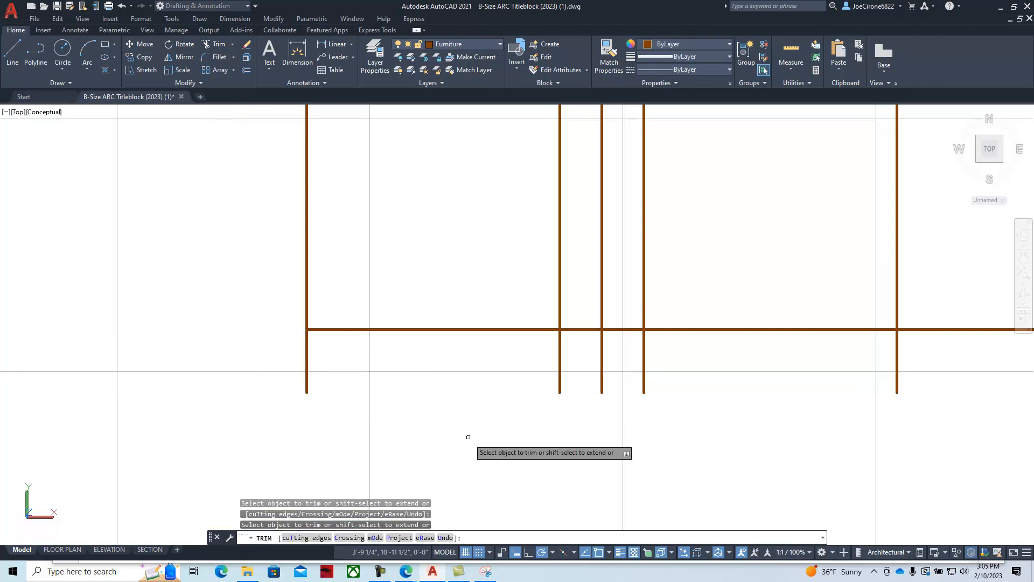
pyautogui.hotkey('ctrl', 'z')
pyautogui.scroll(-4, 522, 418)
pyautogui.moveTo(533, 422); pyautogui.dragTo(402, 390, button='middle')
pyautogui.scroll(5, 342, 381)
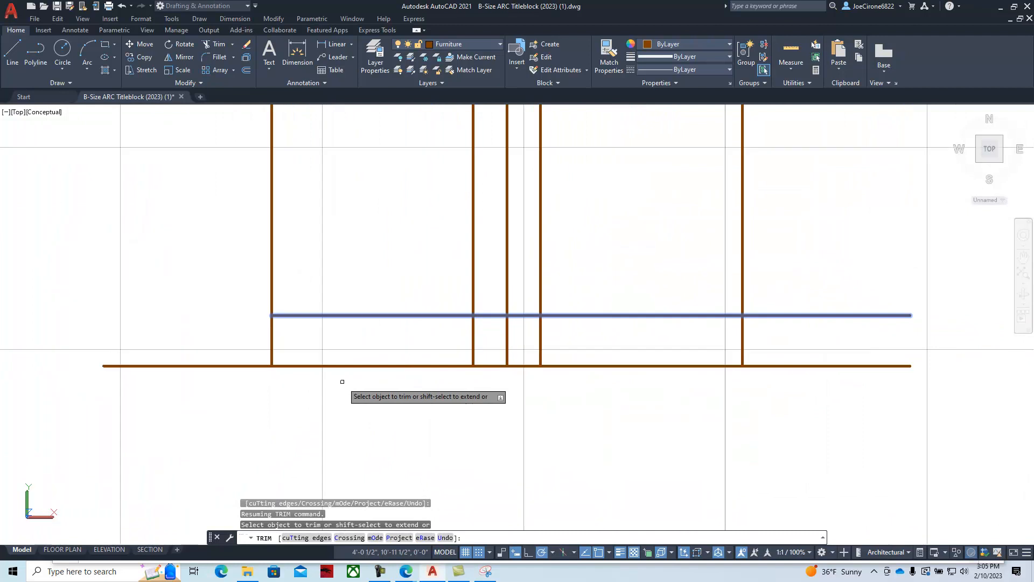
pyautogui.click(203, 358)
# Step: Trim the right overhangs of both horizontal base lines back to the base's right edge line
pyautogui.moveTo(809, 401); pyautogui.dragTo(412, 423, button='middle')
pyautogui.scroll(-4, 560, 412)
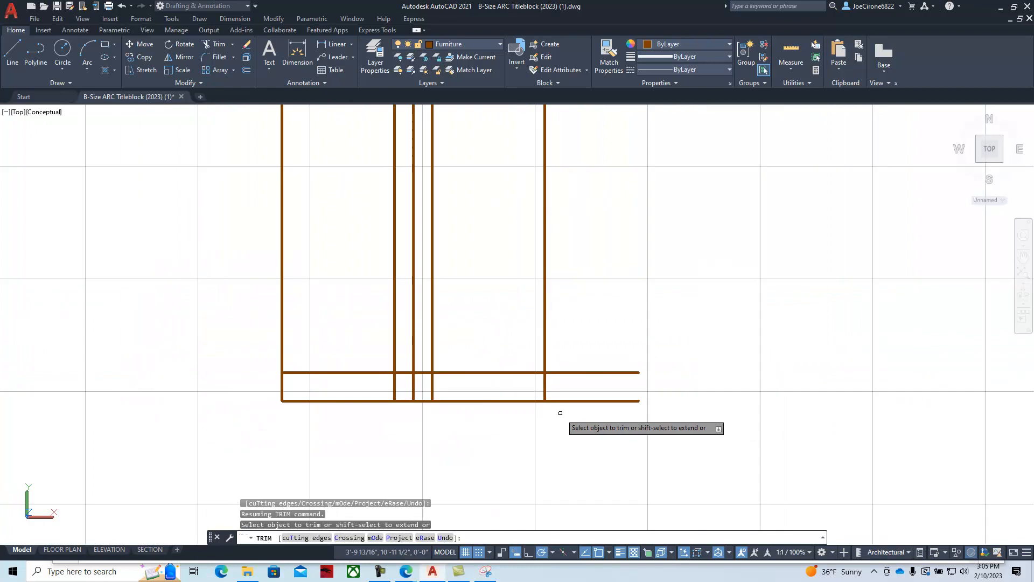
pyautogui.click(567, 401)
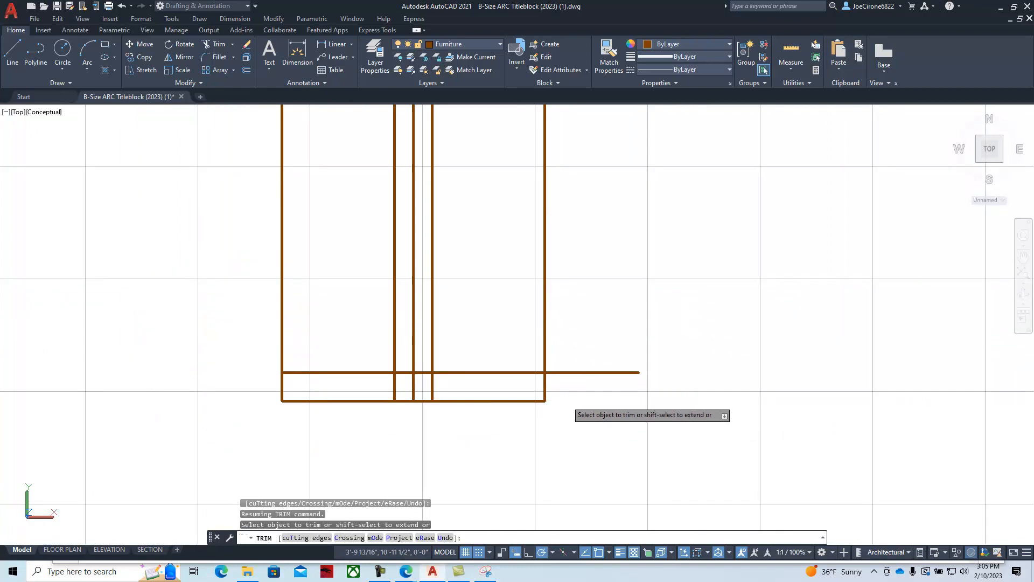
pyautogui.click(573, 373)
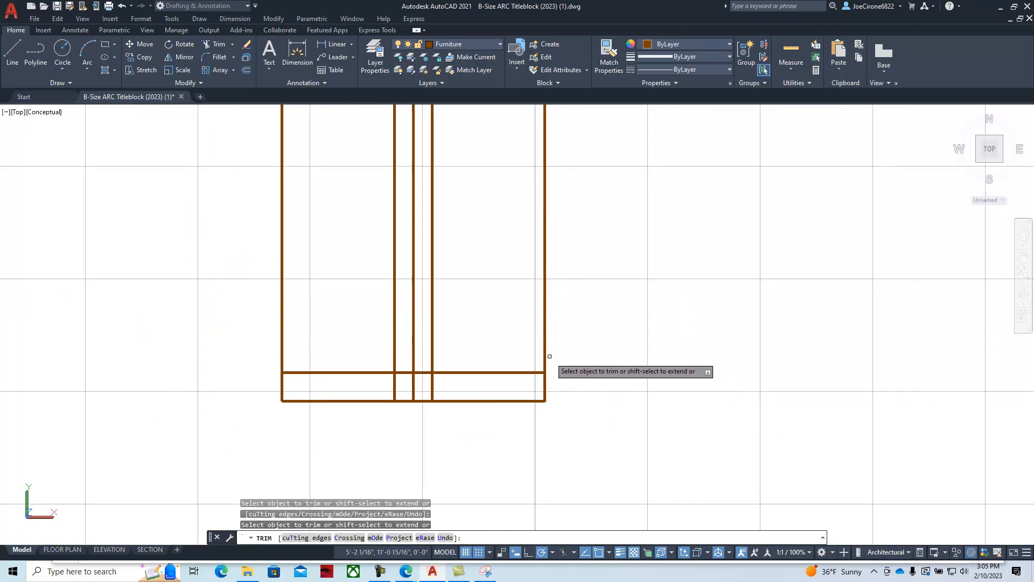
# Step: Trim the base's side lines above the base and the post edges inside it, keeping the centre line full length
pyautogui.click(545, 354)
pyautogui.click(281, 339)
pyautogui.click(395, 385)
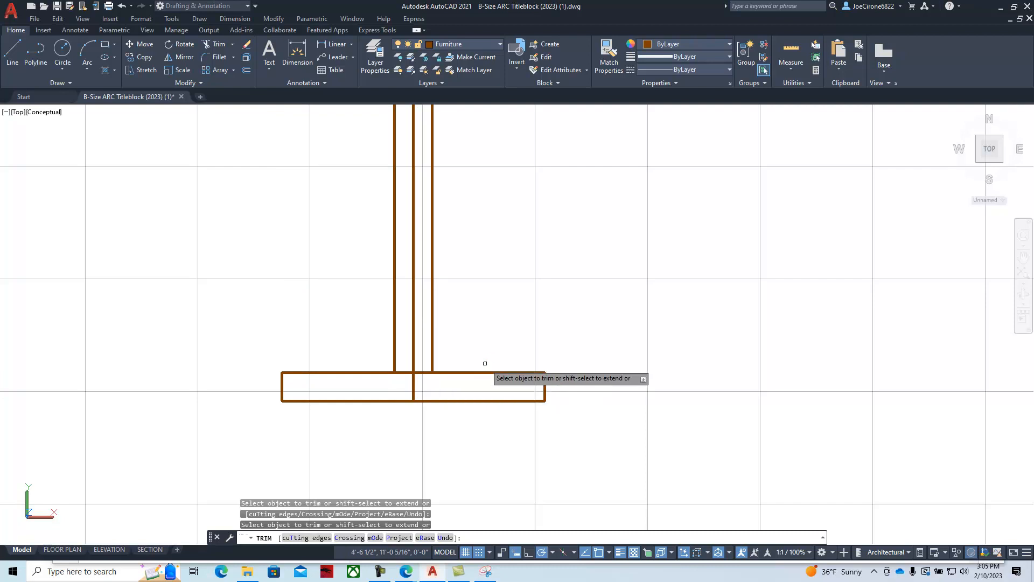
pyautogui.press('Escape')
# Step: Select the vertical centre line between the post edges and create a new layer named Center
pyautogui.scroll(-3, 492, 324)
pyautogui.moveTo(455, 256); pyautogui.dragTo(455, 301, button='middle')
pyautogui.click(459, 301)
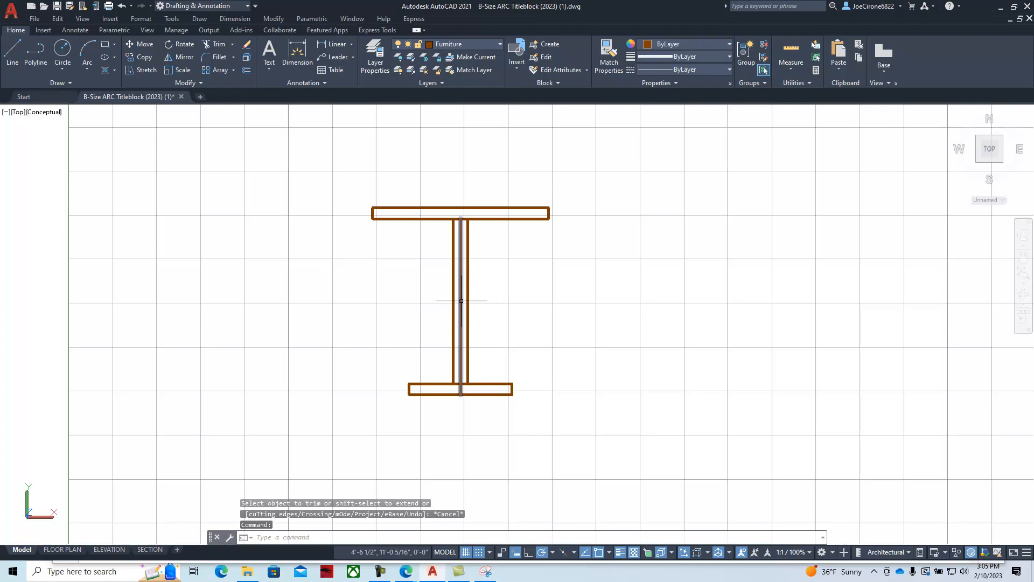
pyautogui.click(495, 45)
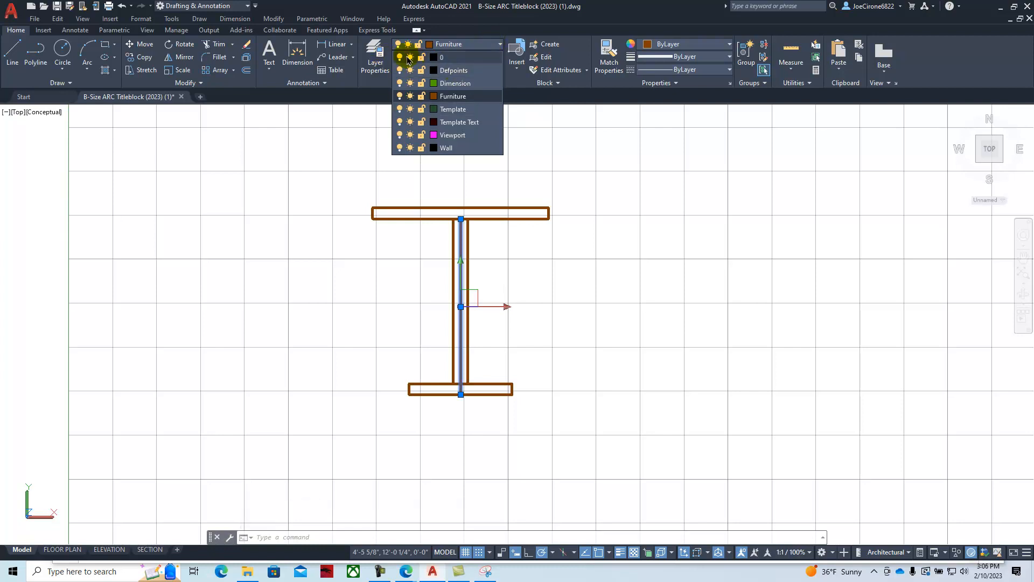
pyautogui.click(371, 69)
pyautogui.click(374, 69)
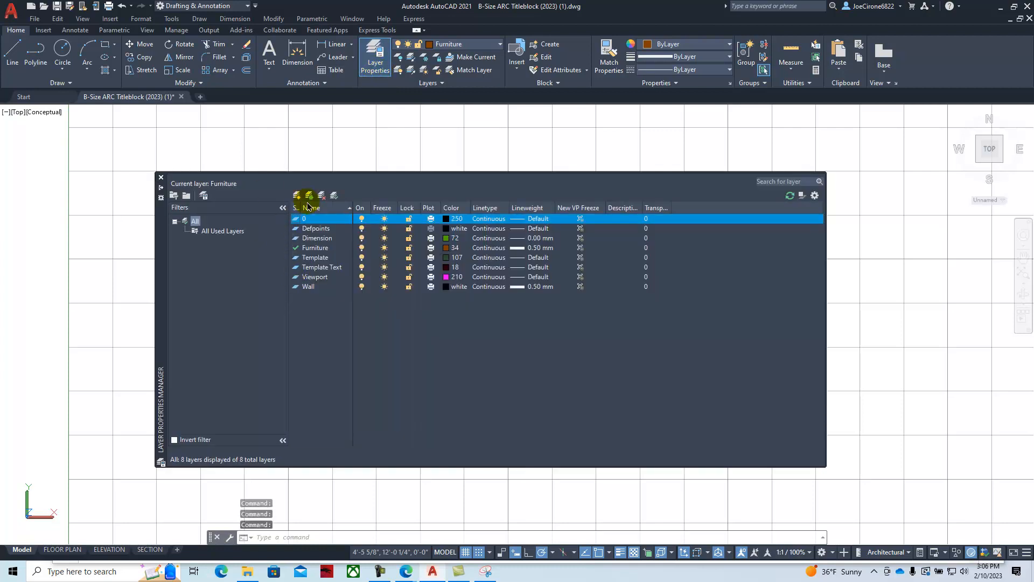
pyautogui.click(296, 196)
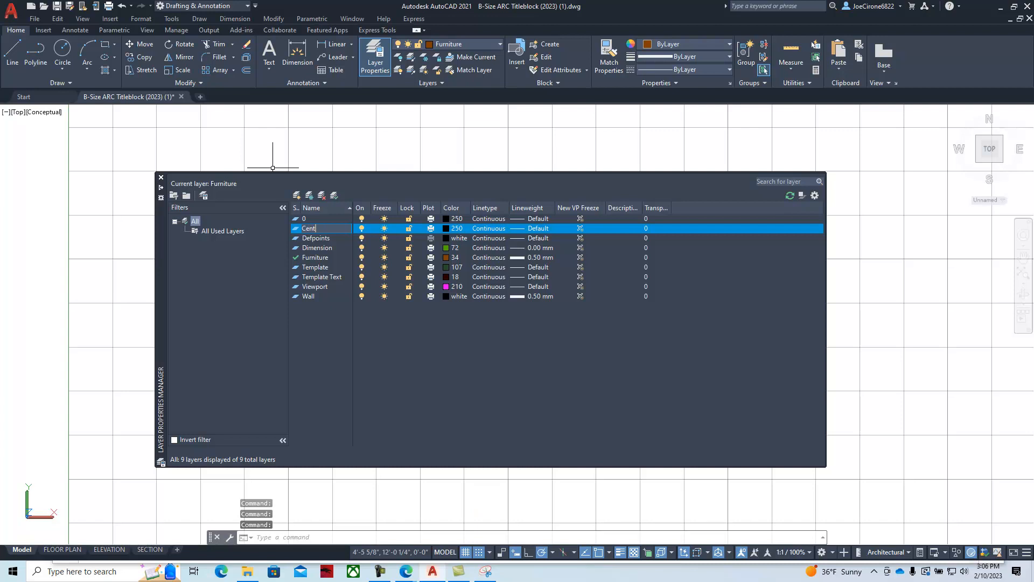
# Step: Set the Center layer's color to red
pyautogui.click(445, 230)
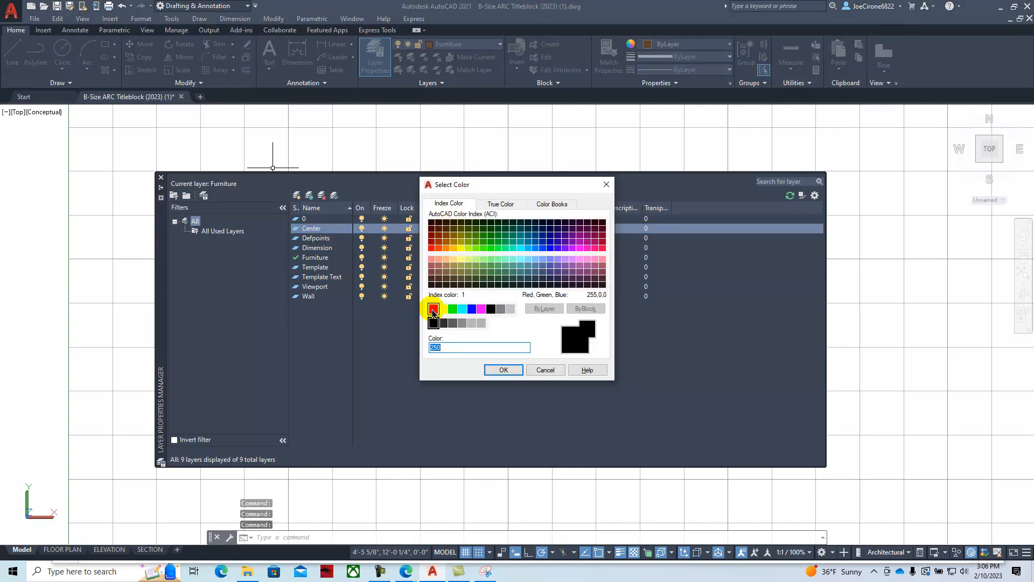
pyautogui.click(433, 308)
pyautogui.click(491, 372)
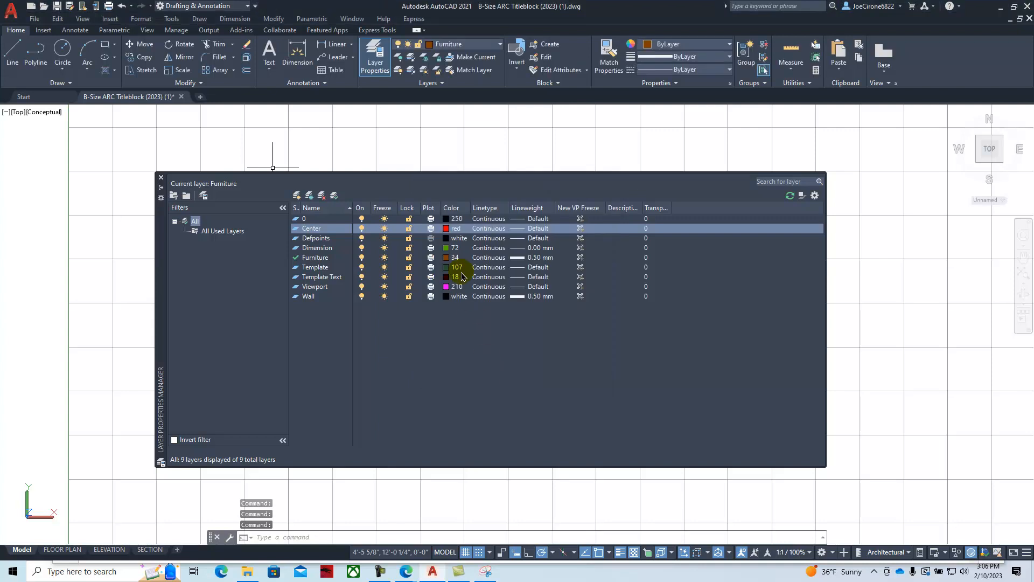
# Step: Load the CENTER2 linetype from acad.lin and assign it to the Center layer
pyautogui.click(489, 229)
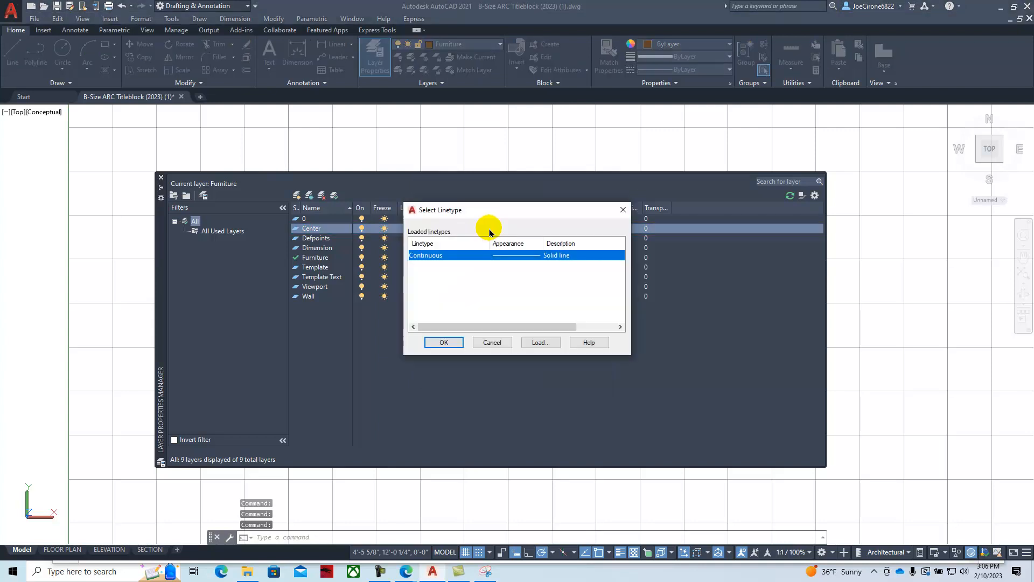
pyautogui.click(536, 342)
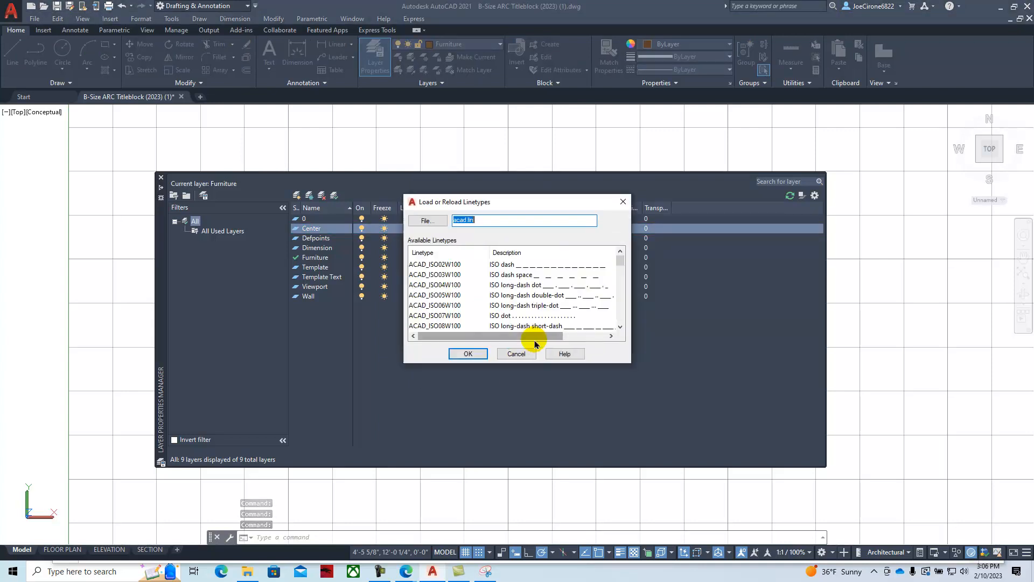
pyautogui.moveTo(620, 257); pyautogui.dragTo(619, 282)
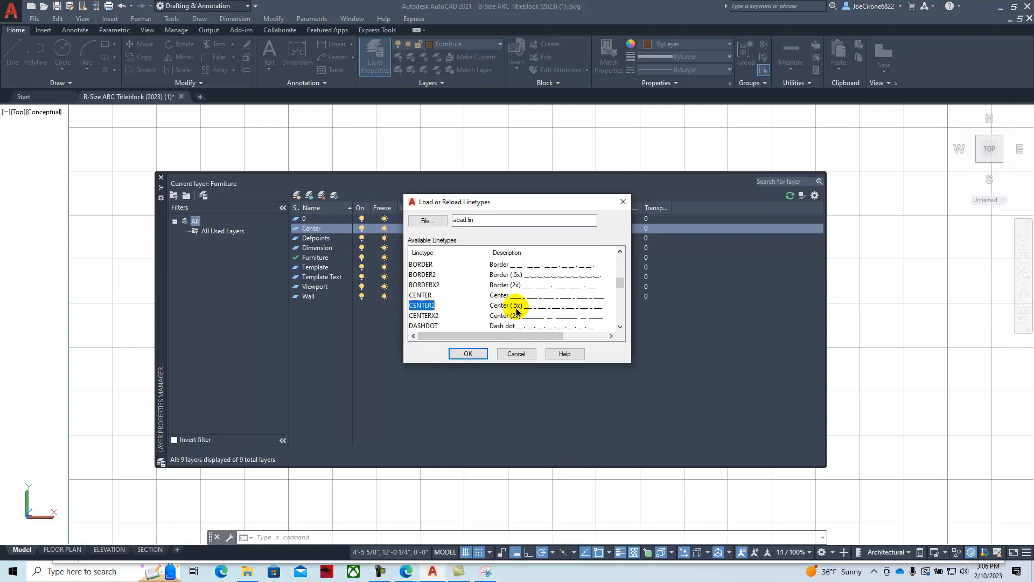
pyautogui.click(470, 352)
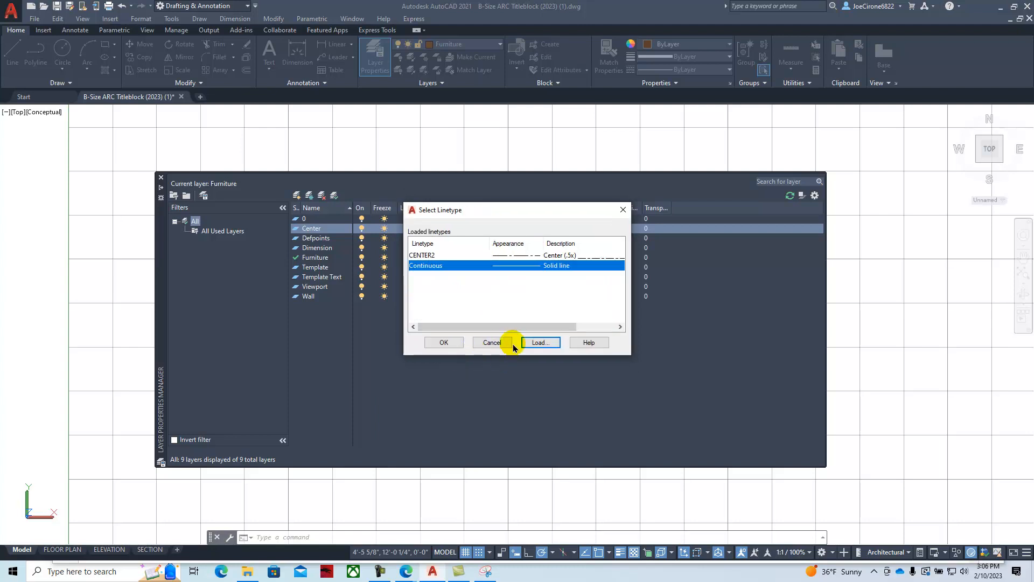
pyautogui.click(444, 343)
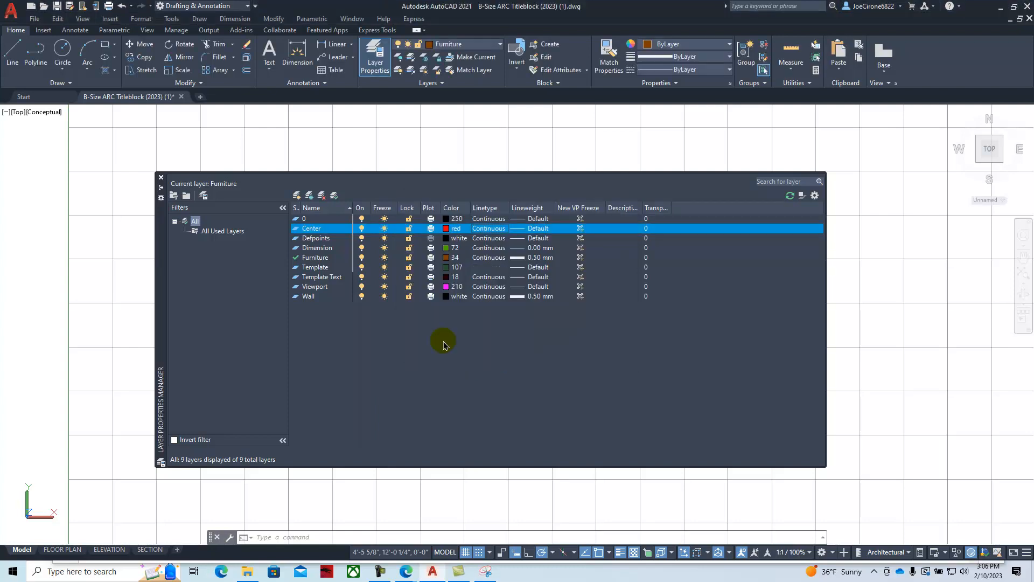
pyautogui.click(490, 229)
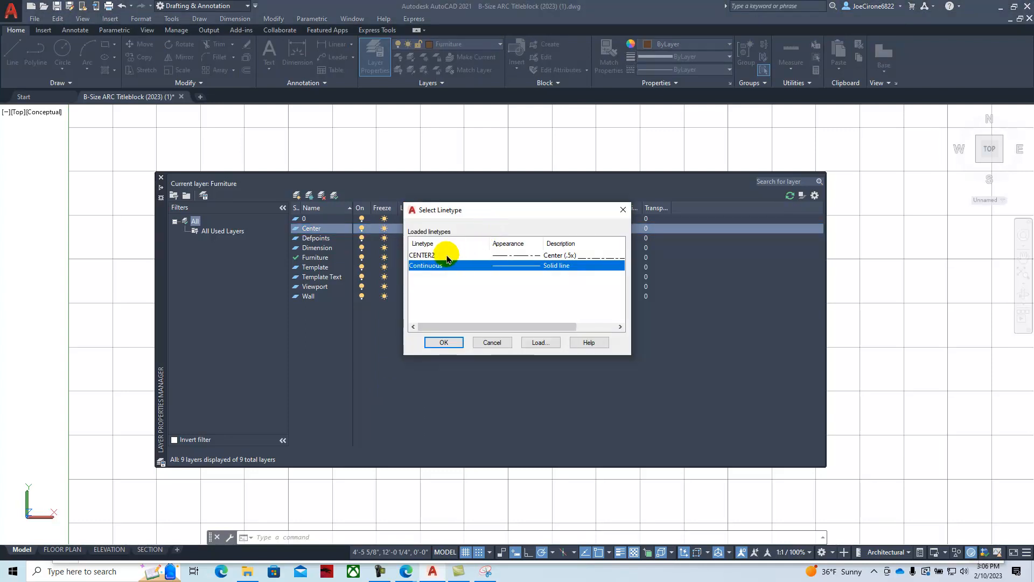
pyautogui.click(446, 256)
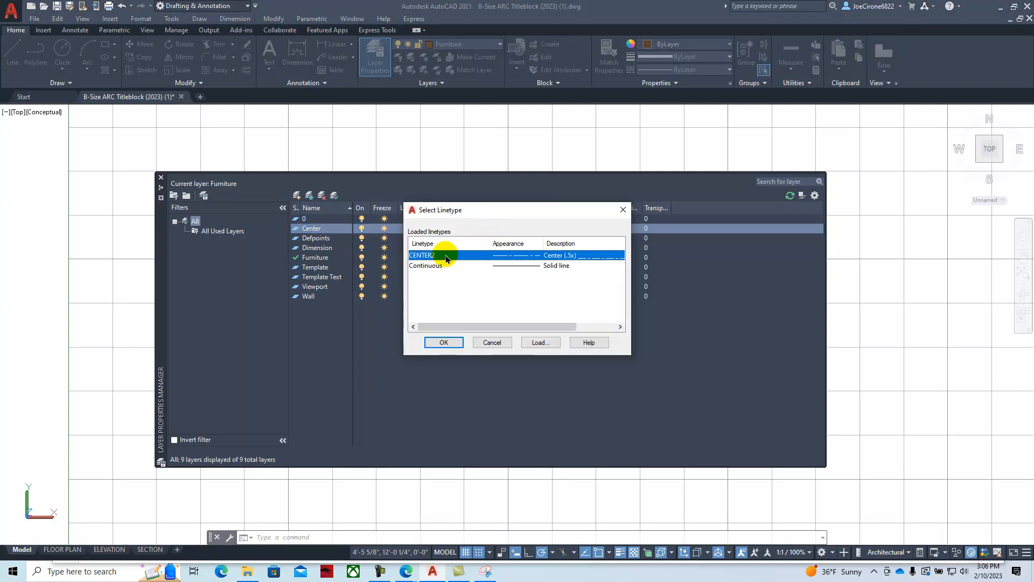
pyautogui.click(443, 343)
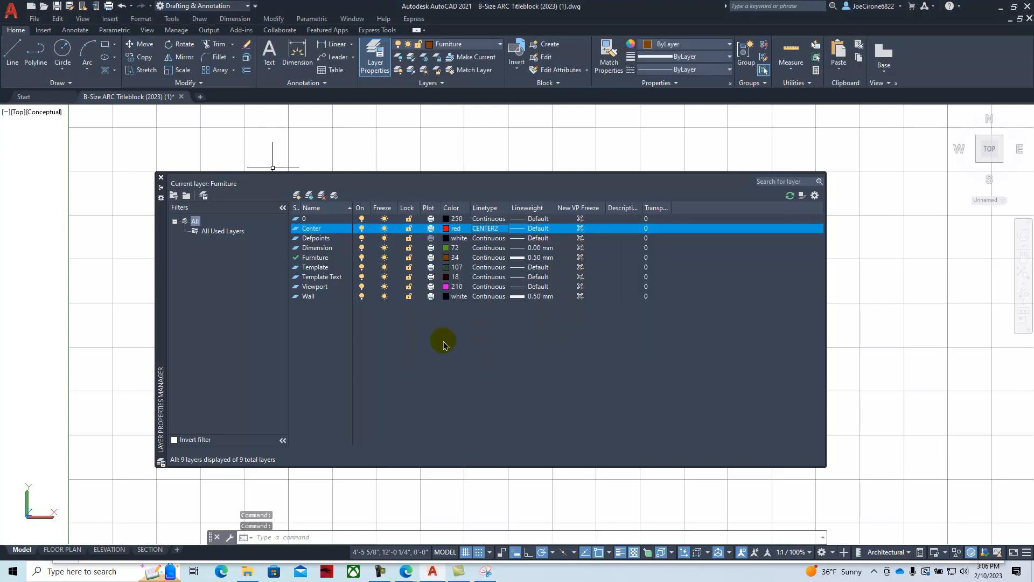
# Step: Set the Center layer's lineweight to 0.30 mm and close the layer properties
pyautogui.click(514, 231)
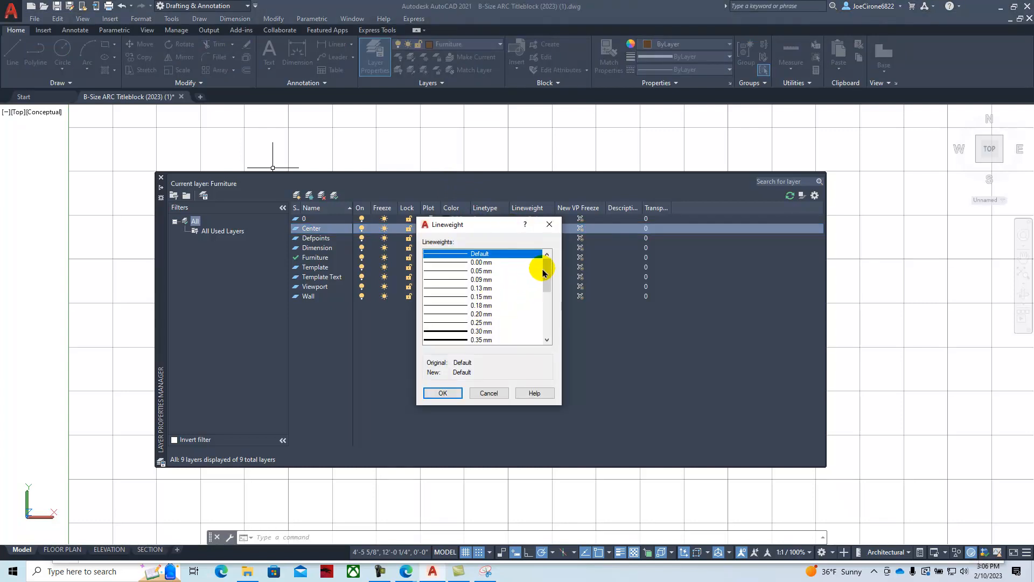
pyautogui.moveTo(545, 274); pyautogui.dragTo(546, 281)
pyautogui.click(439, 314)
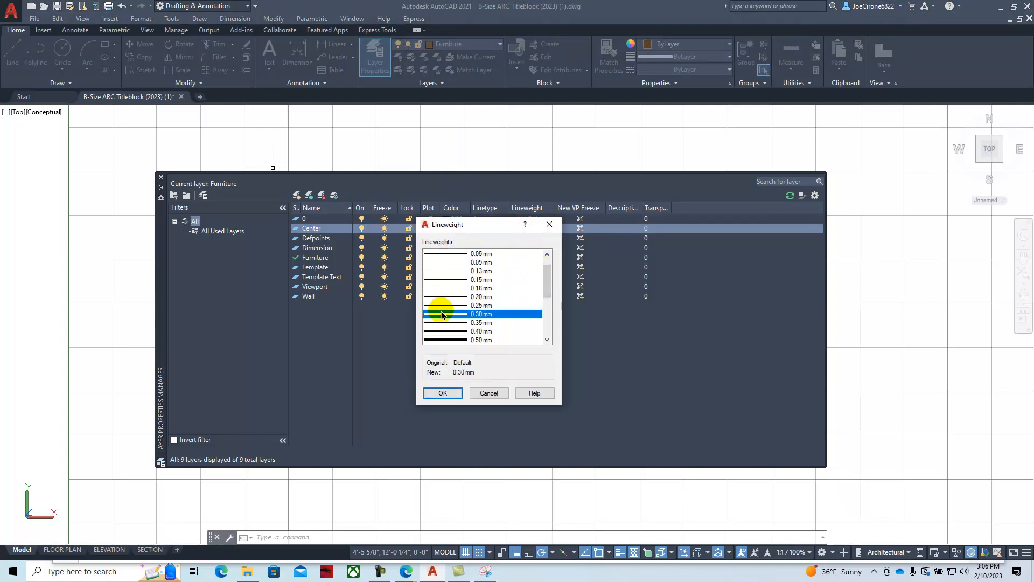
pyautogui.click(440, 391)
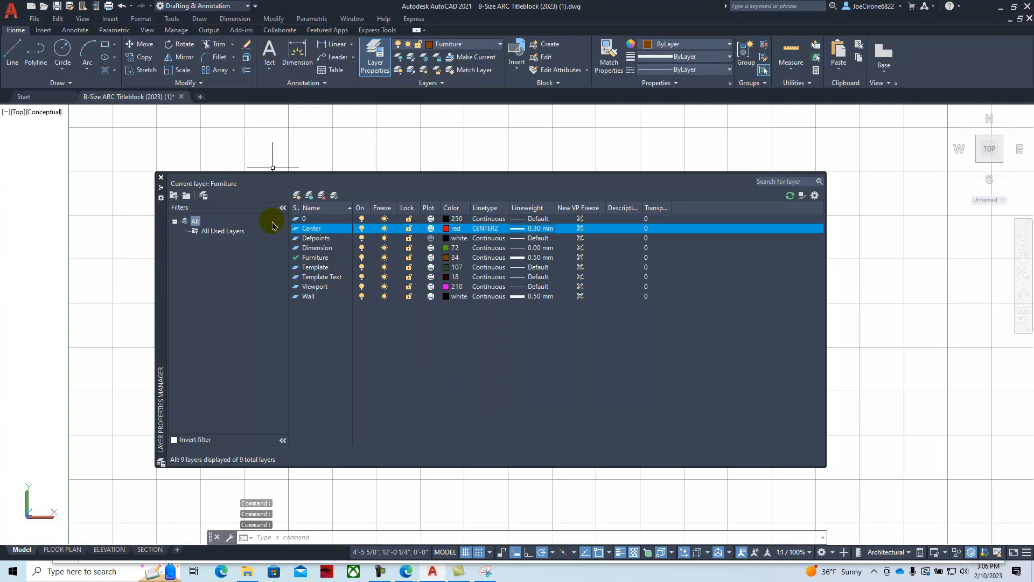
pyautogui.click(160, 177)
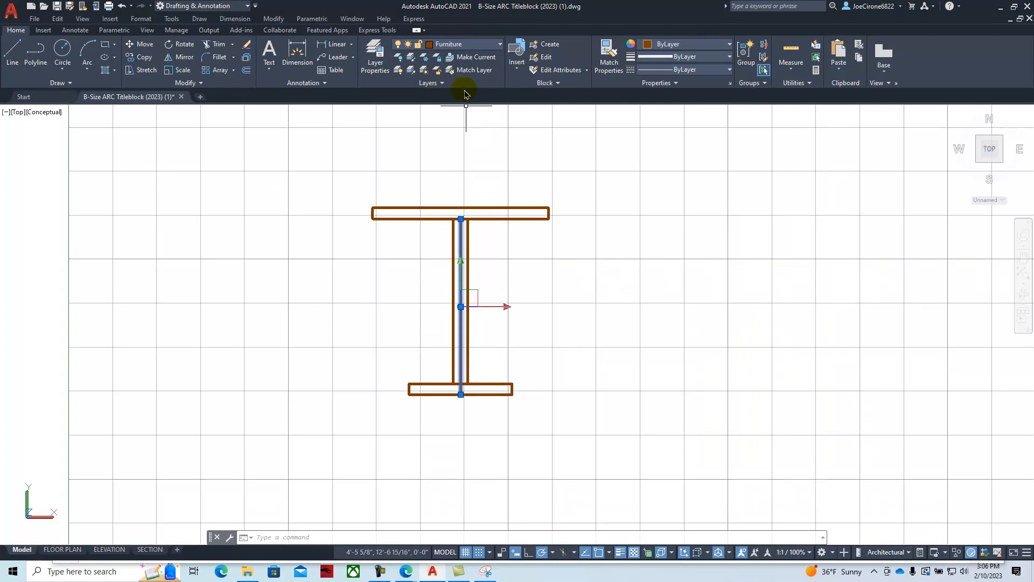
# Step: Move the selected vertical centre line to the Center layer and clear the selection
pyautogui.click(500, 49)
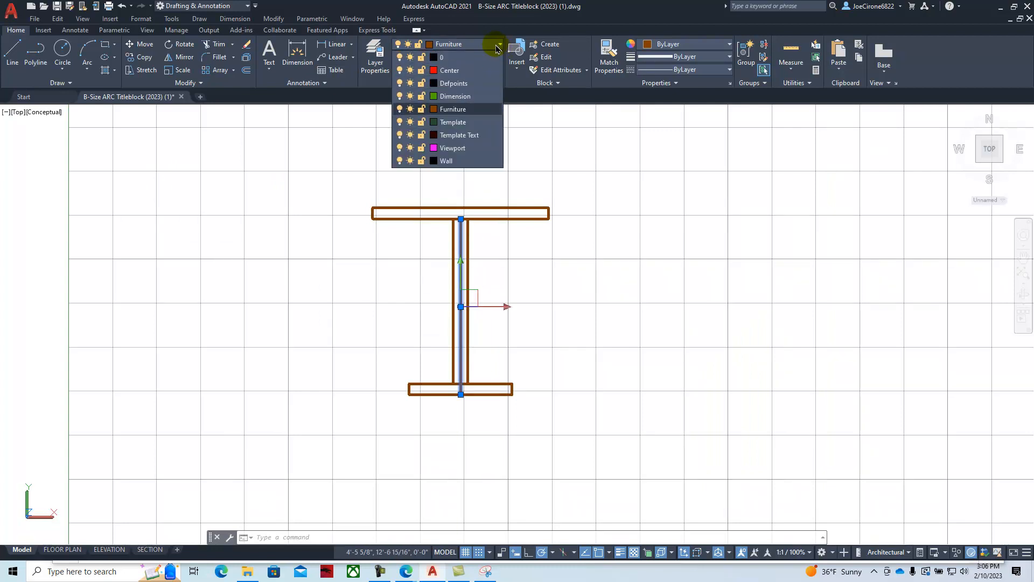
pyautogui.click(459, 72)
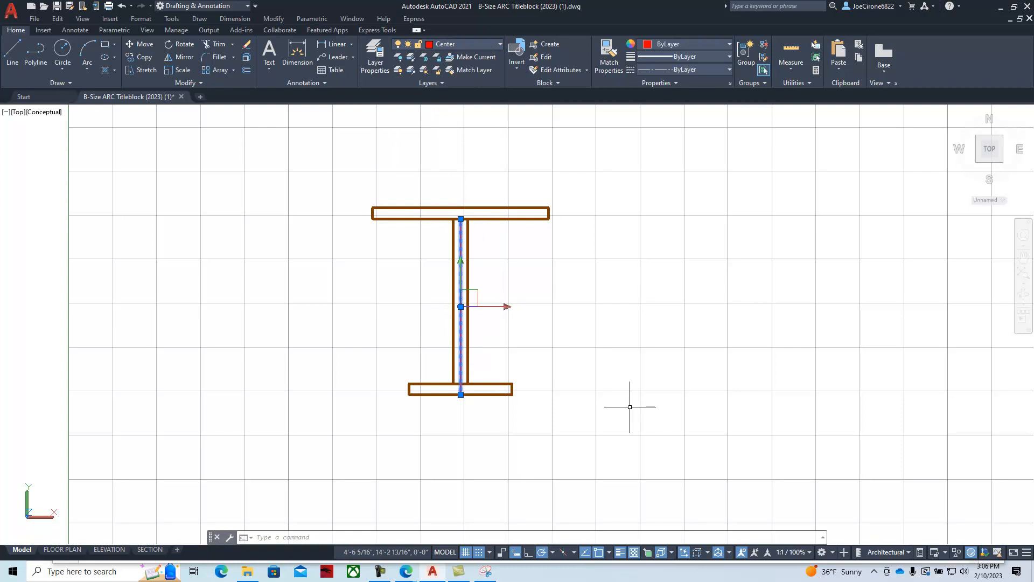
pyautogui.press('Escape')
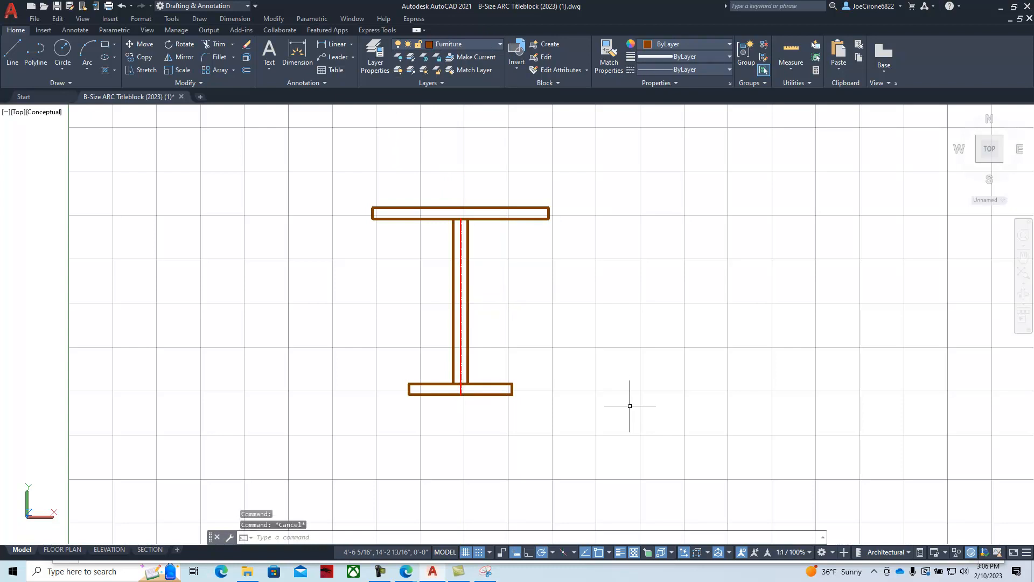
# Step: Stretch the centre line's upper end straight up to about 4 1/2" past the underside of the tabletop
pyautogui.scroll(3, 437, 202)
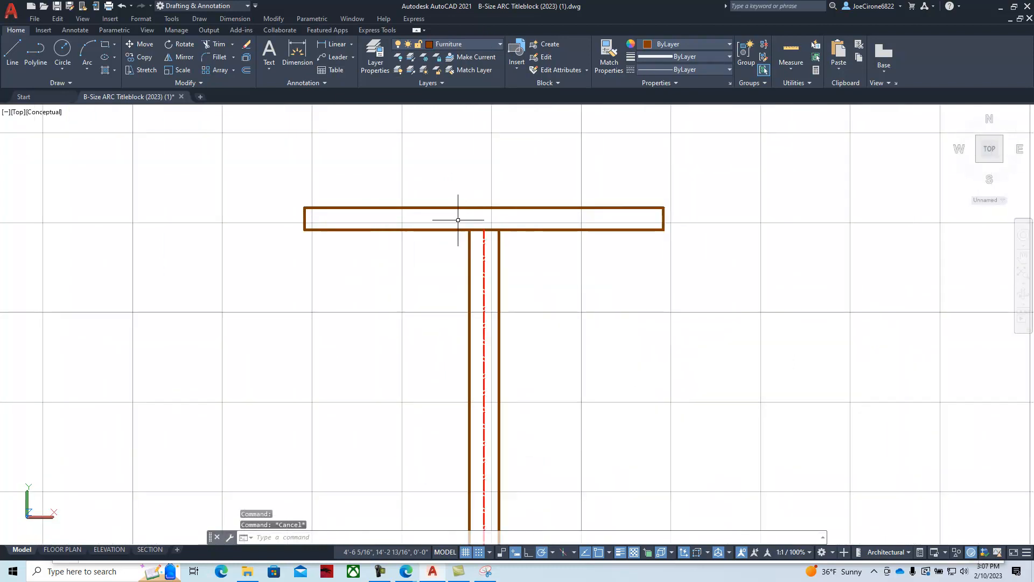
pyautogui.click(485, 247)
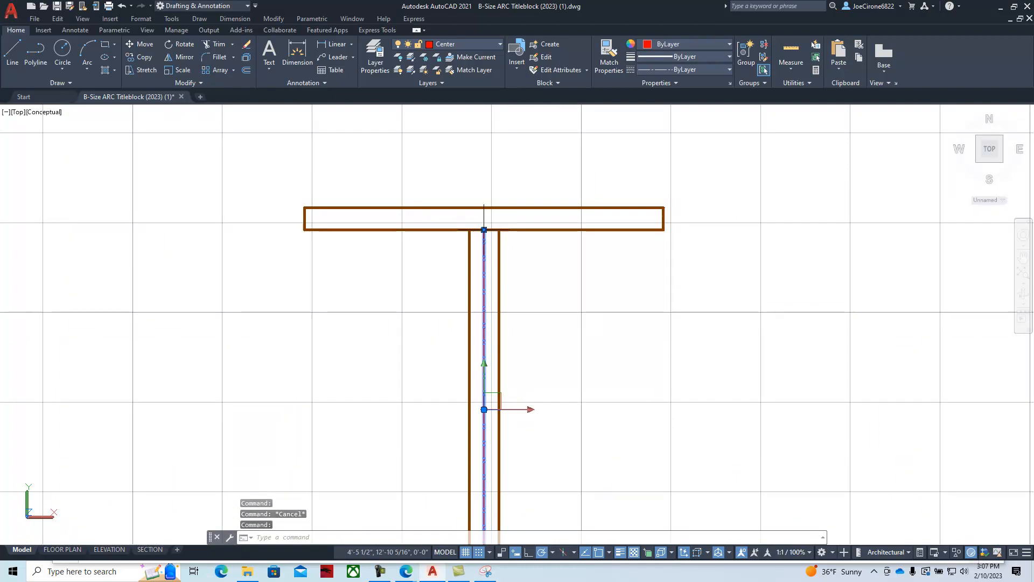
pyautogui.click(483, 230)
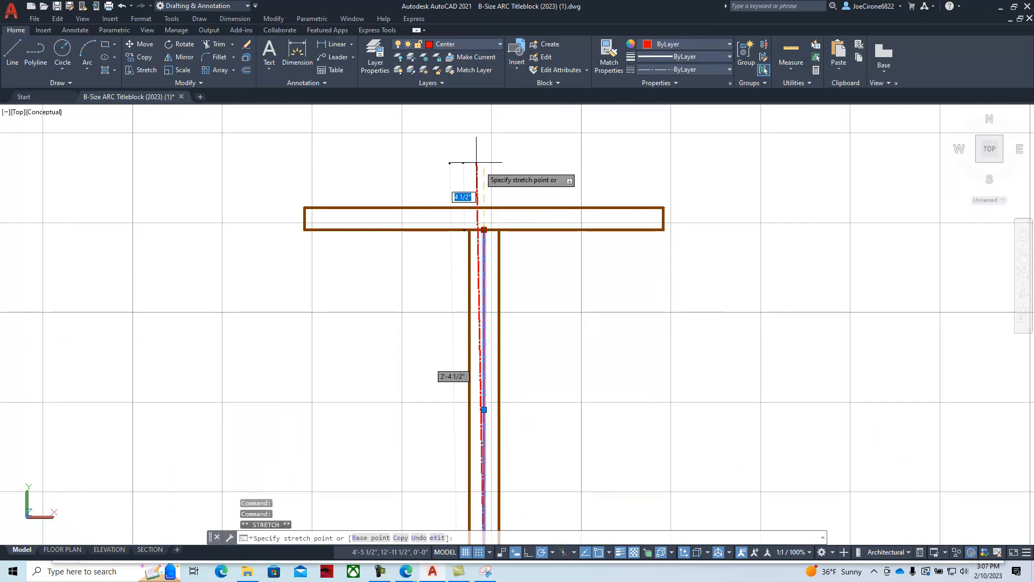
pyautogui.click(483, 162)
pyautogui.scroll(-5, 472, 299)
pyautogui.moveTo(477, 329); pyautogui.dragTo(475, 267, button='middle')
pyautogui.scroll(2, 496, 388)
pyautogui.scroll(2, 496, 383)
pyautogui.moveTo(451, 315)
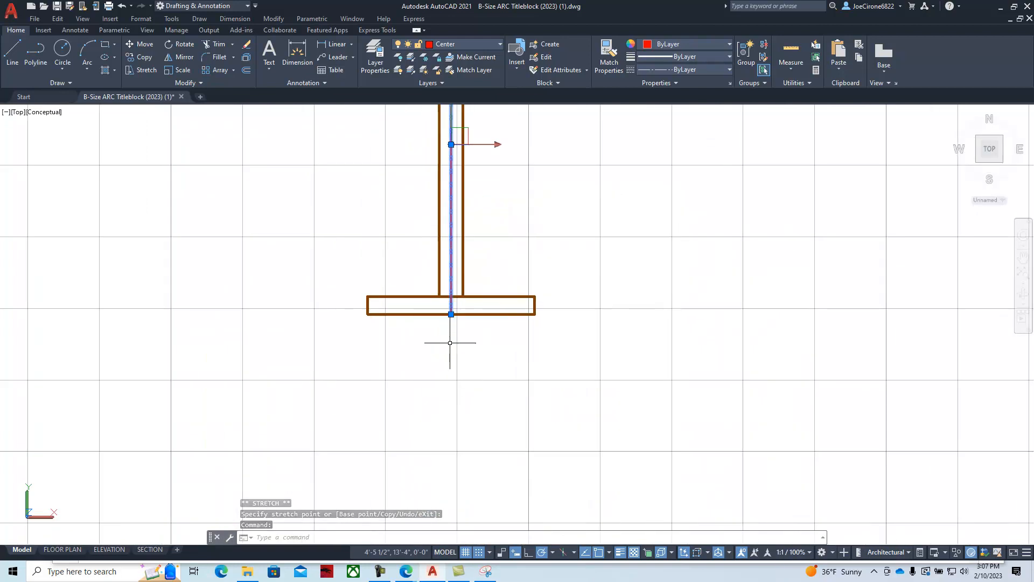
pyautogui.press('Escape')
# Step: Stretch the centre line's lower end straight down to about 3 1/2" below the table base
pyautogui.click(450, 317)
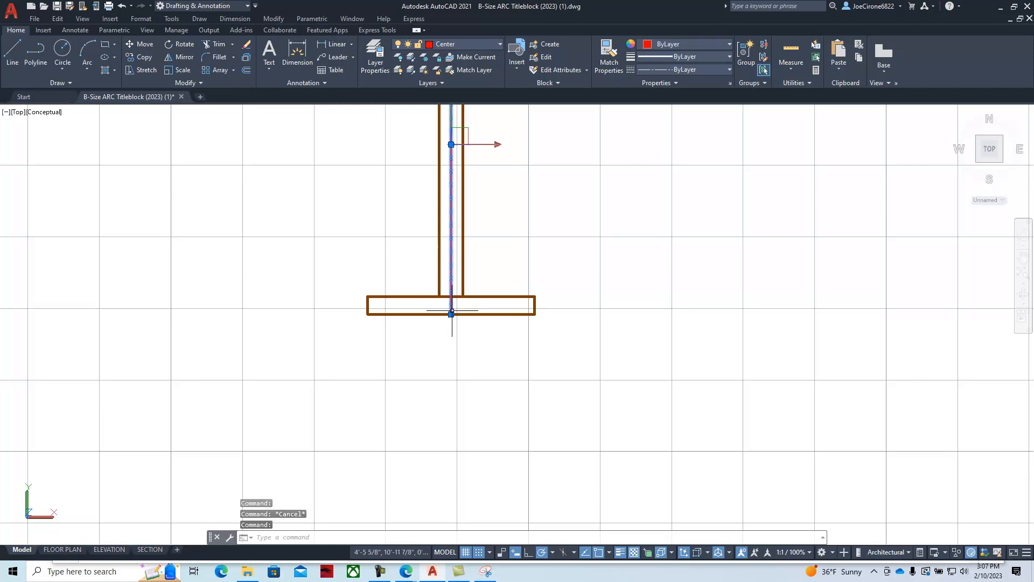
pyautogui.click(452, 314)
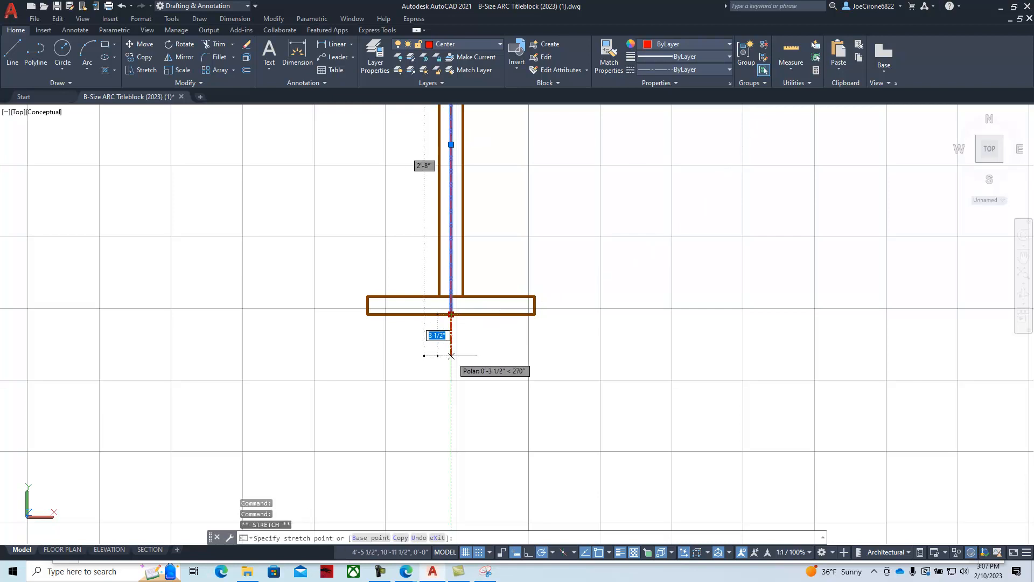
pyautogui.press('Escape')
pyautogui.scroll(-3, 492, 423)
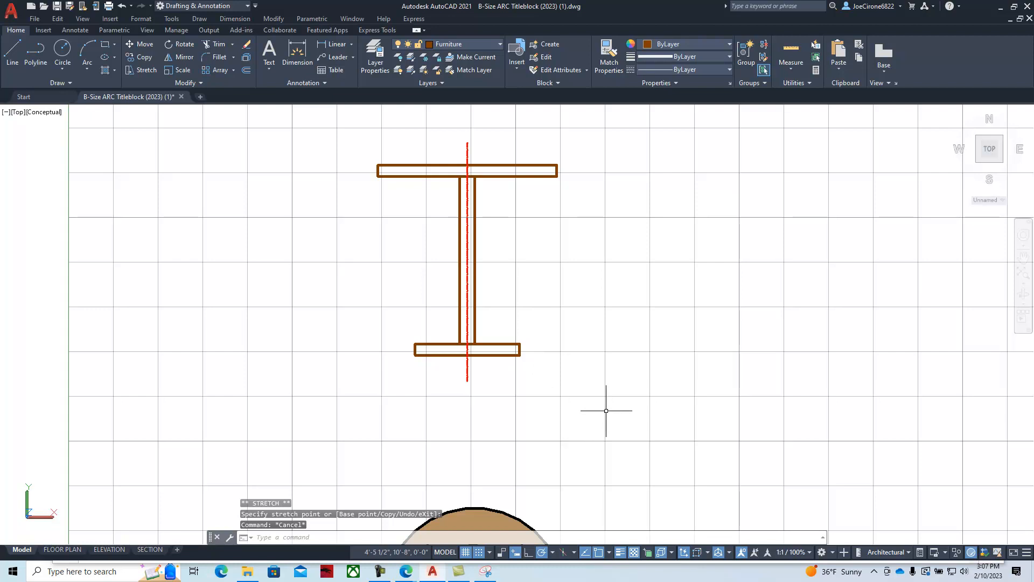
# Step: Set the global linetype scale factor (LTSCALE) to 4
pyautogui.write('ltscale')
pyautogui.press('Return')
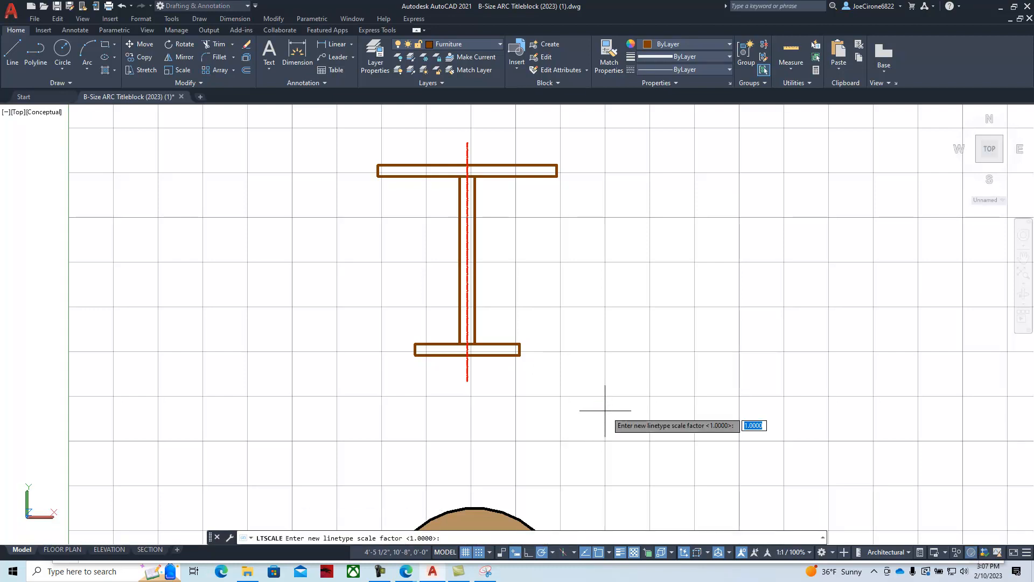
pyautogui.click(605, 410)
pyautogui.press('Return')
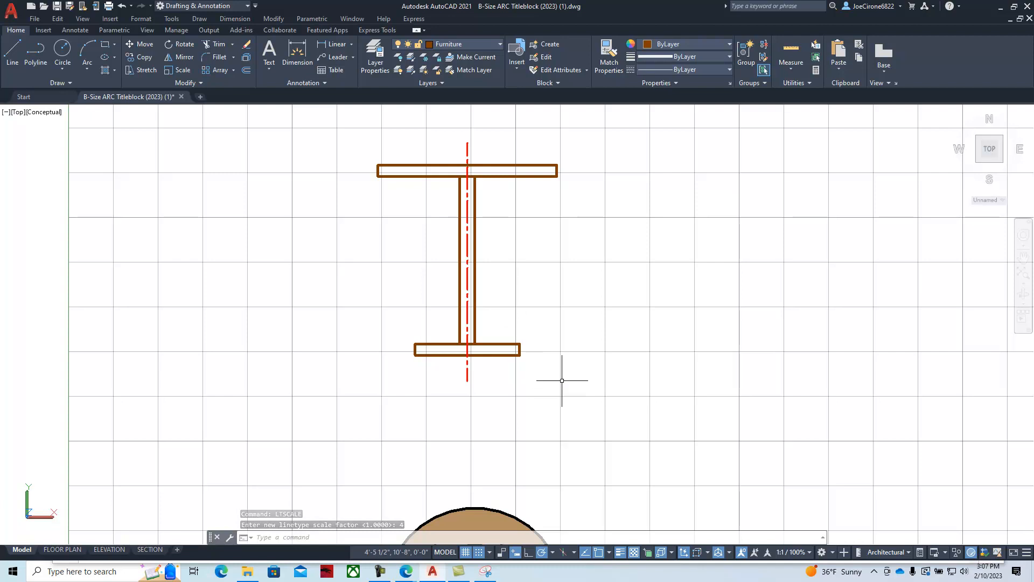
# Step: Make the Dimension layer current
pyautogui.click(491, 45)
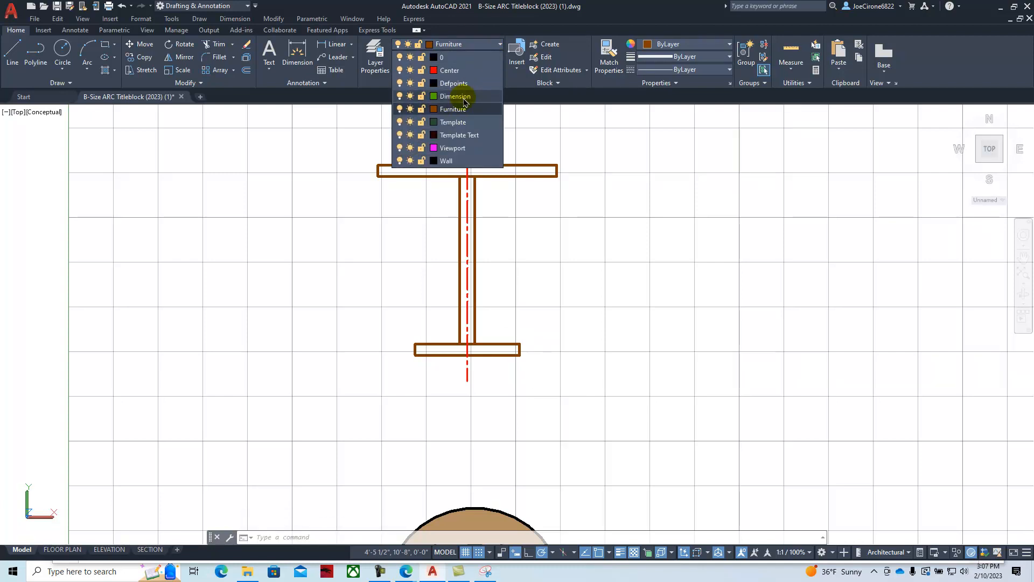
pyautogui.click(455, 97)
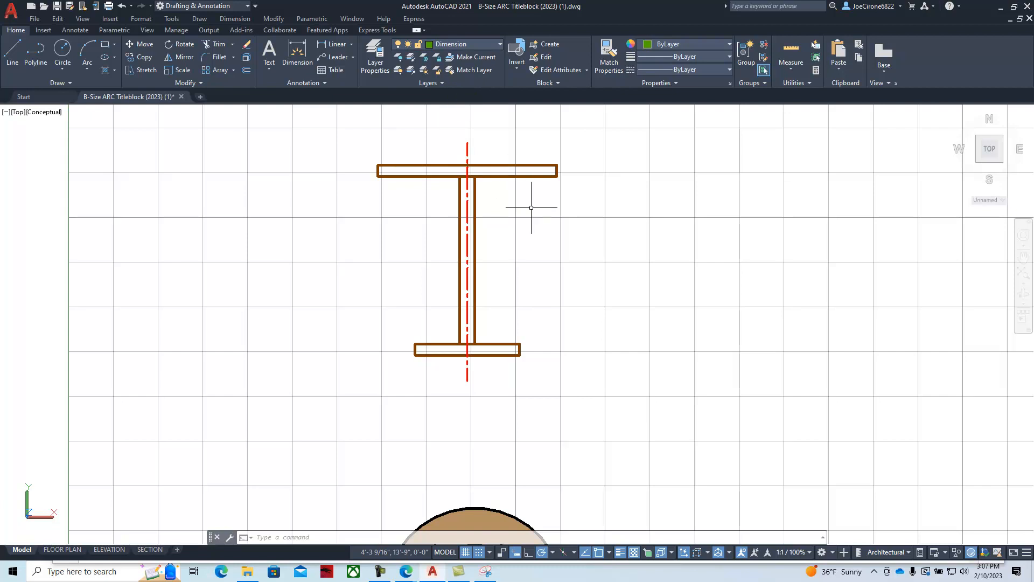
# Step: Try a horizontal linear dimension between the table base's lower corners, with the dimension line below the base
pyautogui.click(339, 46)
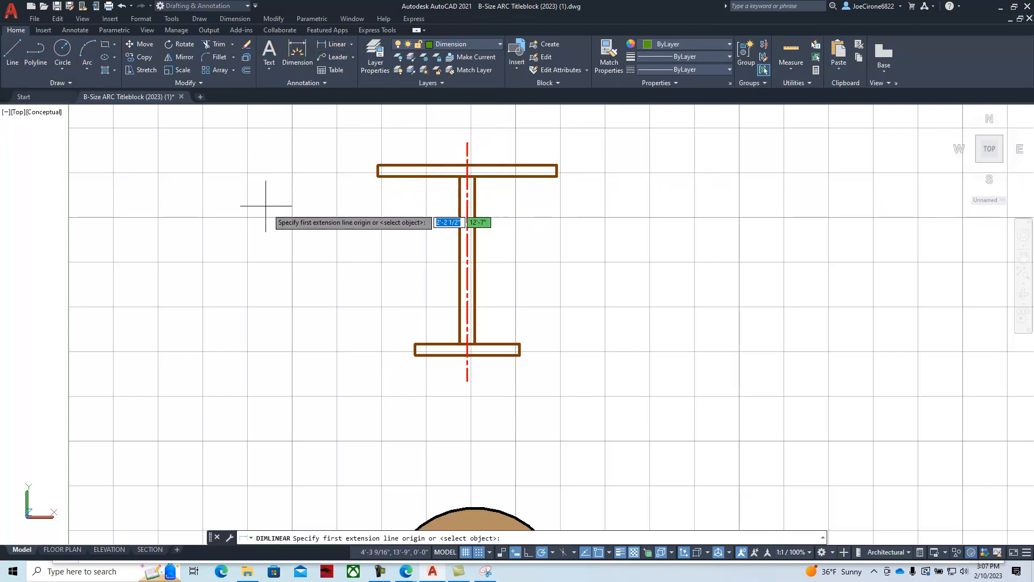
pyautogui.click(414, 356)
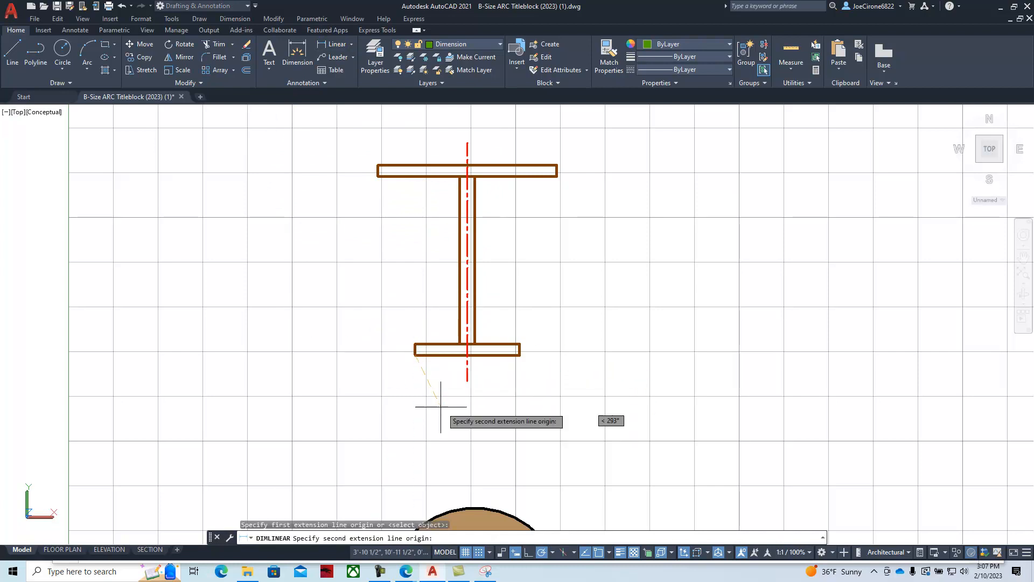
pyautogui.click(520, 355)
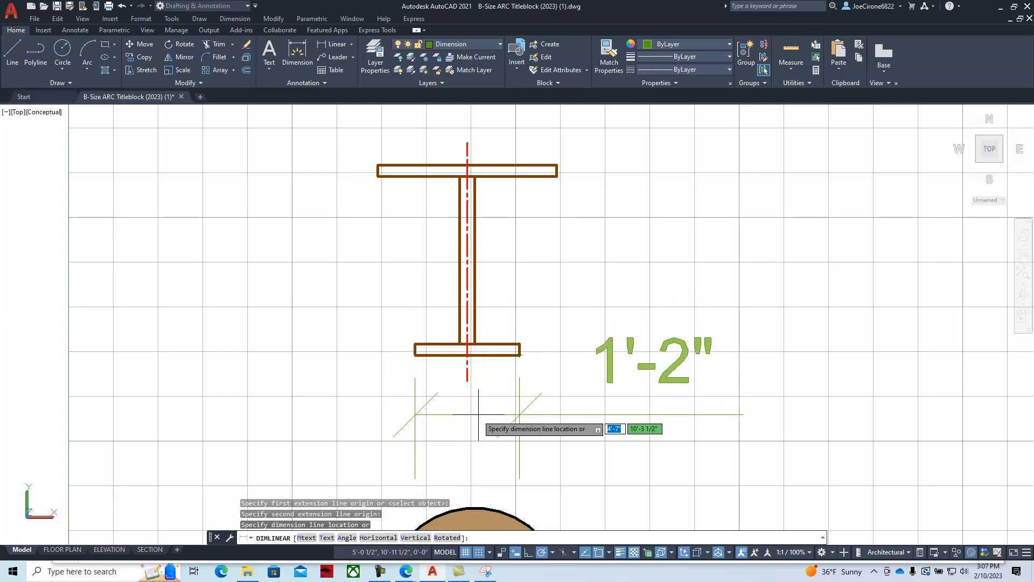
pyautogui.click(478, 414)
pyautogui.scroll(-4, 345, 397)
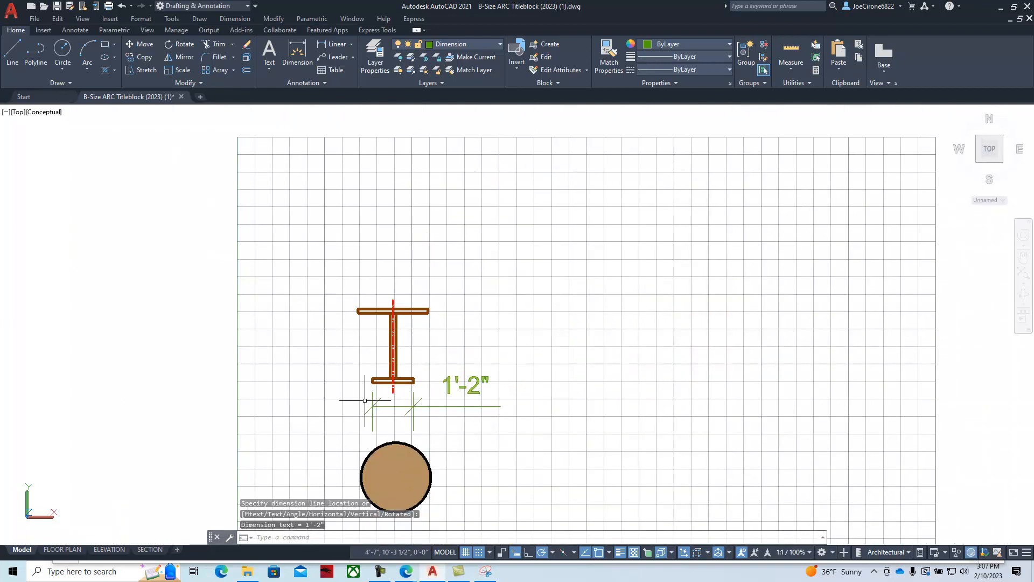
pyautogui.rightClick(377, 340)
pyautogui.press('Escape')
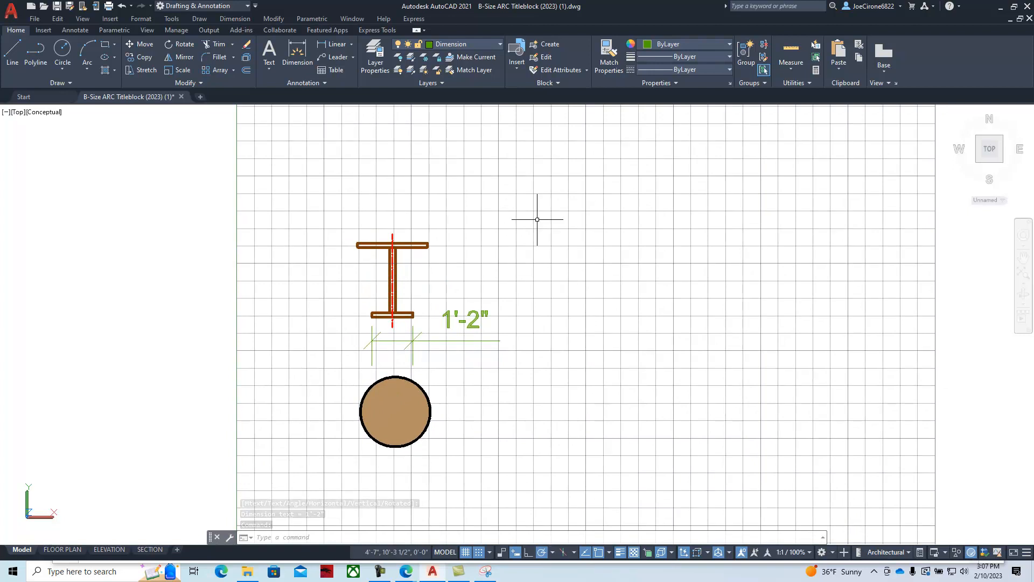
pyautogui.click(537, 219)
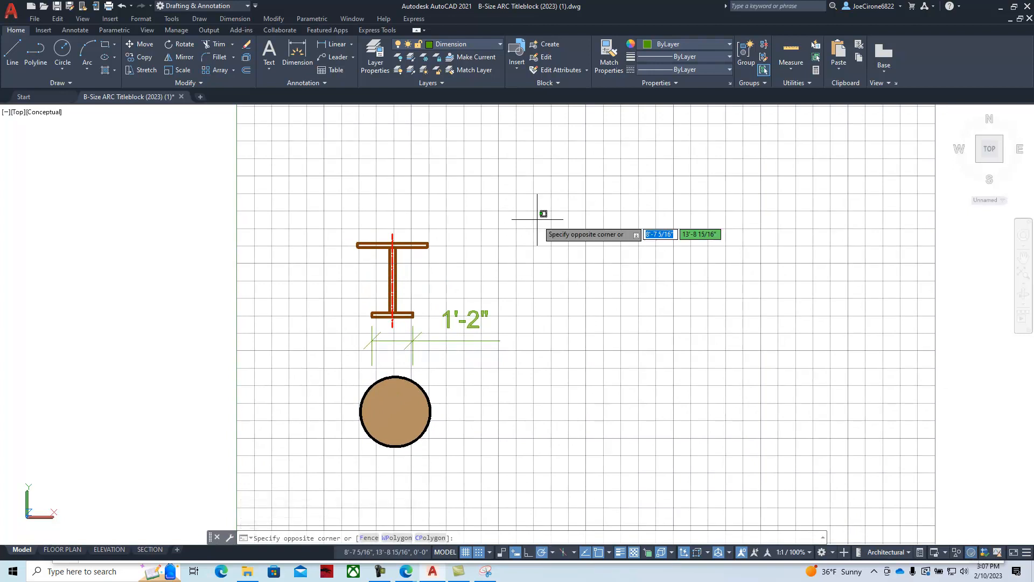
pyautogui.press('Escape')
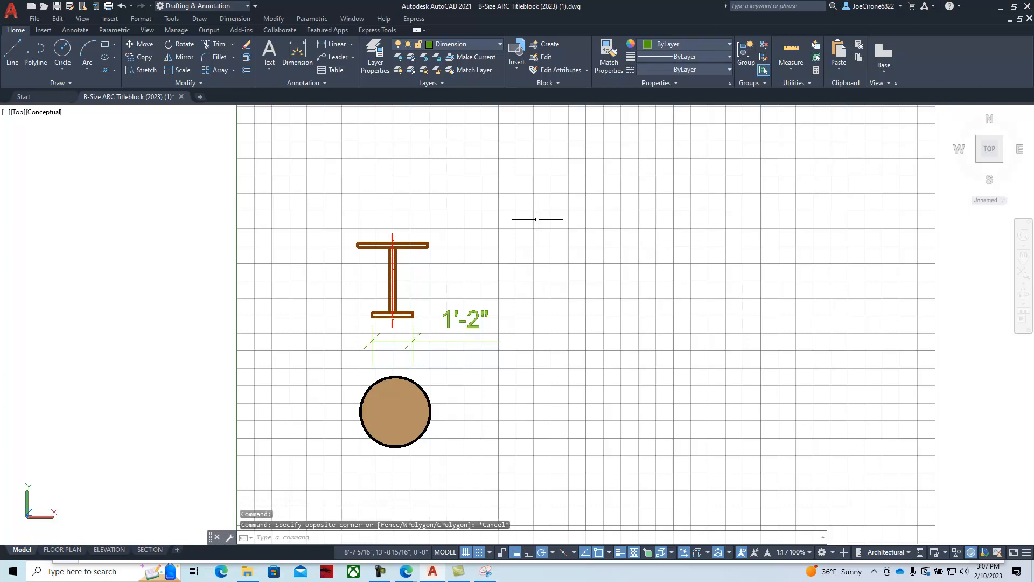
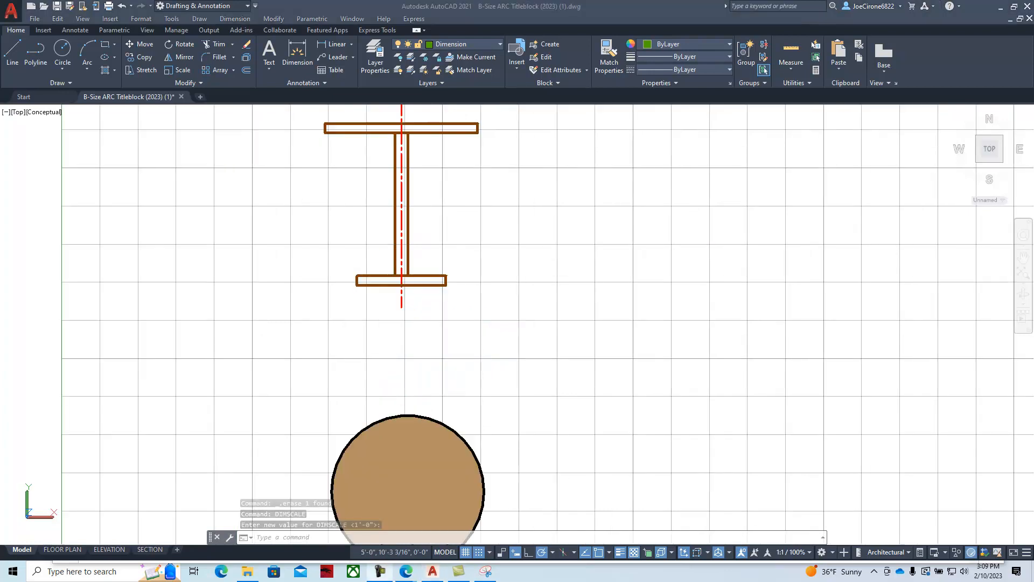
# Step: Set the overall dimension scale (DIMSCALE) to 12
pyautogui.click(629, 355)
pyautogui.click(543, 346)
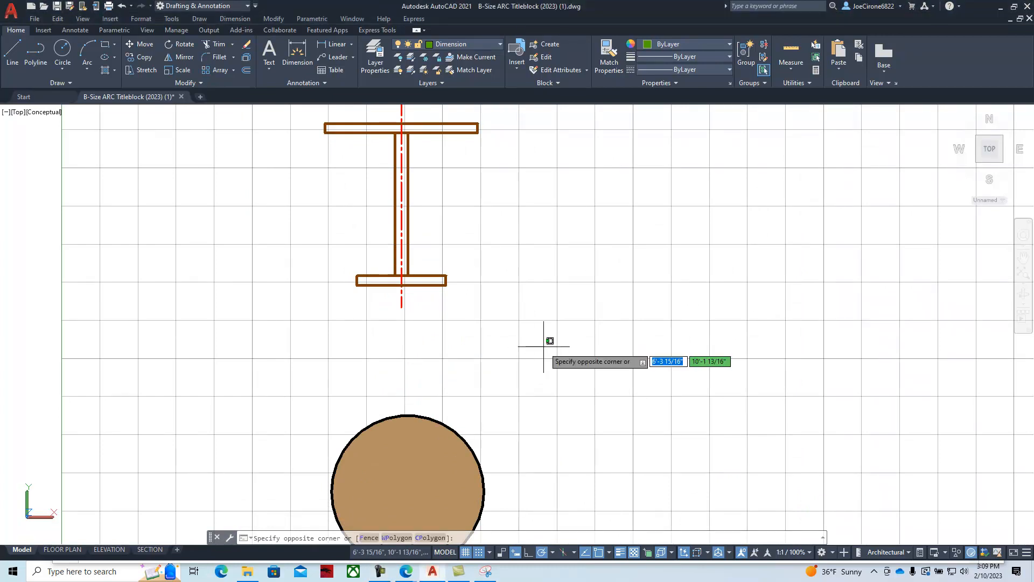
pyautogui.click(533, 347)
pyautogui.write('dim')
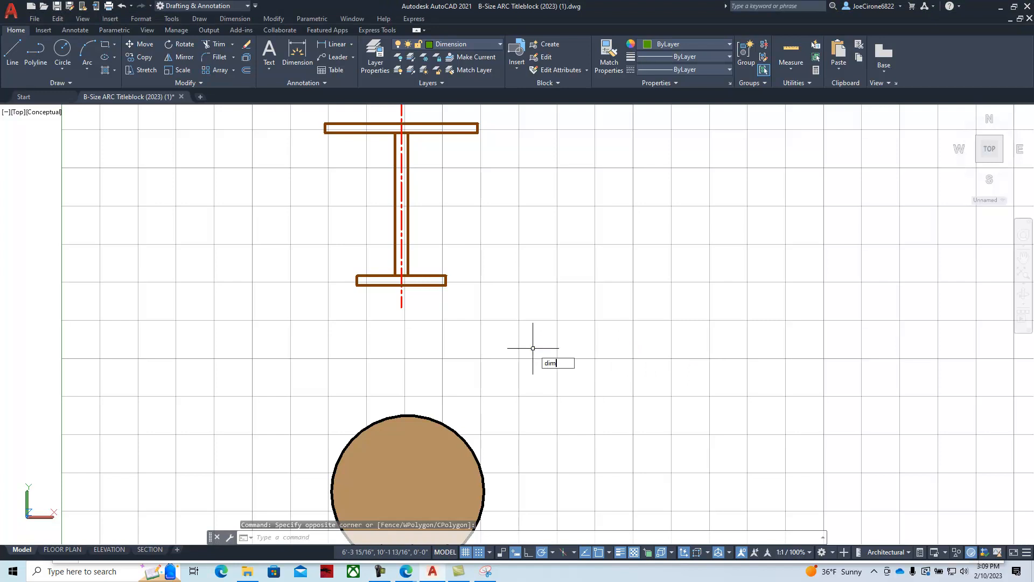
pyautogui.write('scale')
pyautogui.press('Return')
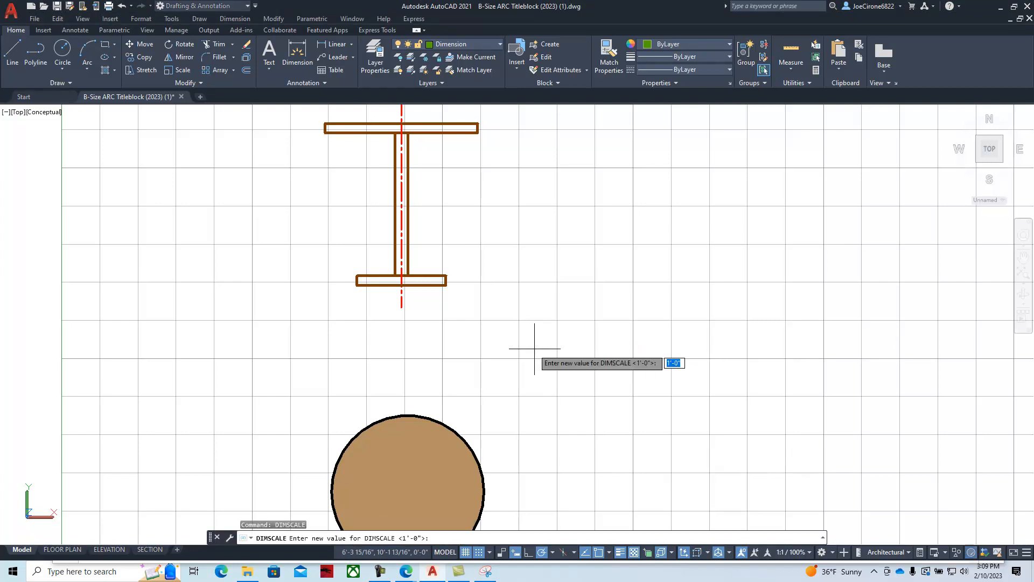
pyautogui.write('12')
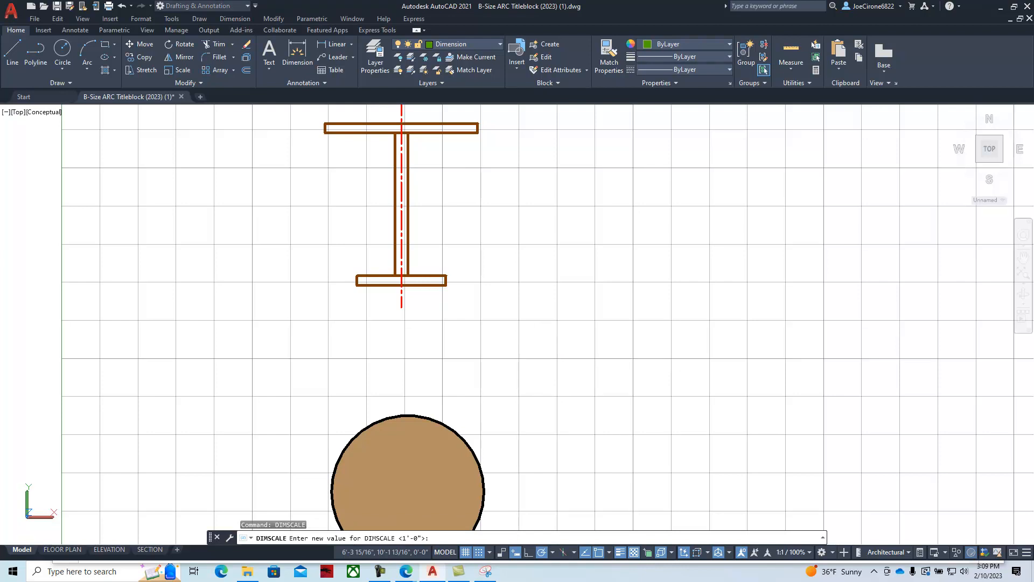
pyautogui.press('Return')
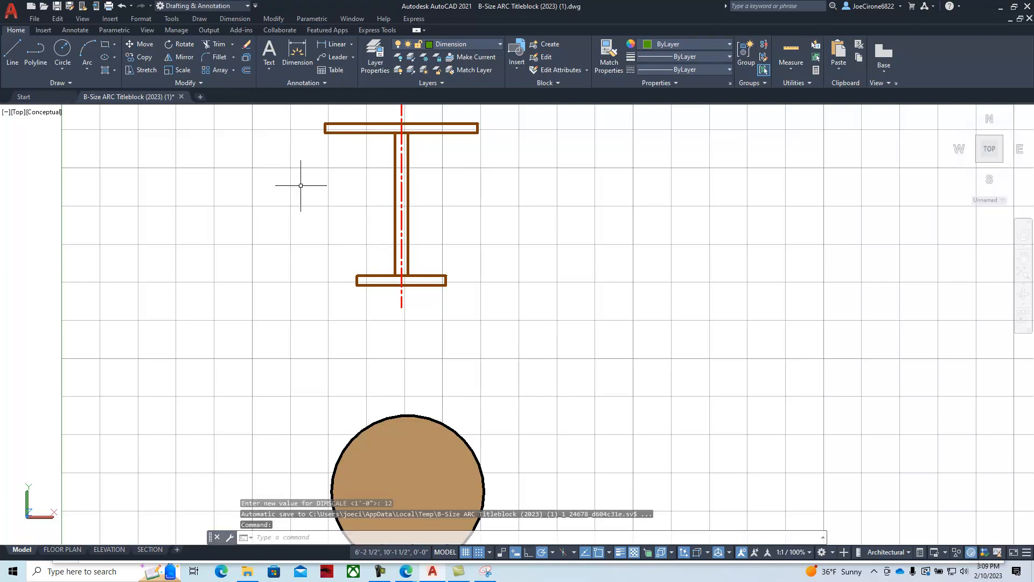
# Step: Add a linear dimension for the table base's width between its lower corners, placed below the centre line's end
pyautogui.click(330, 45)
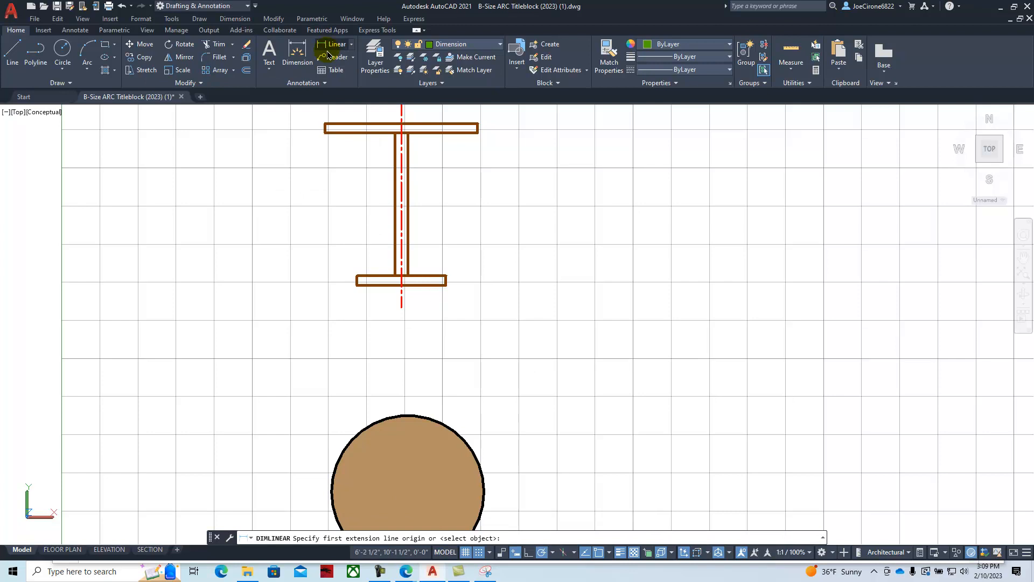
pyautogui.click(357, 285)
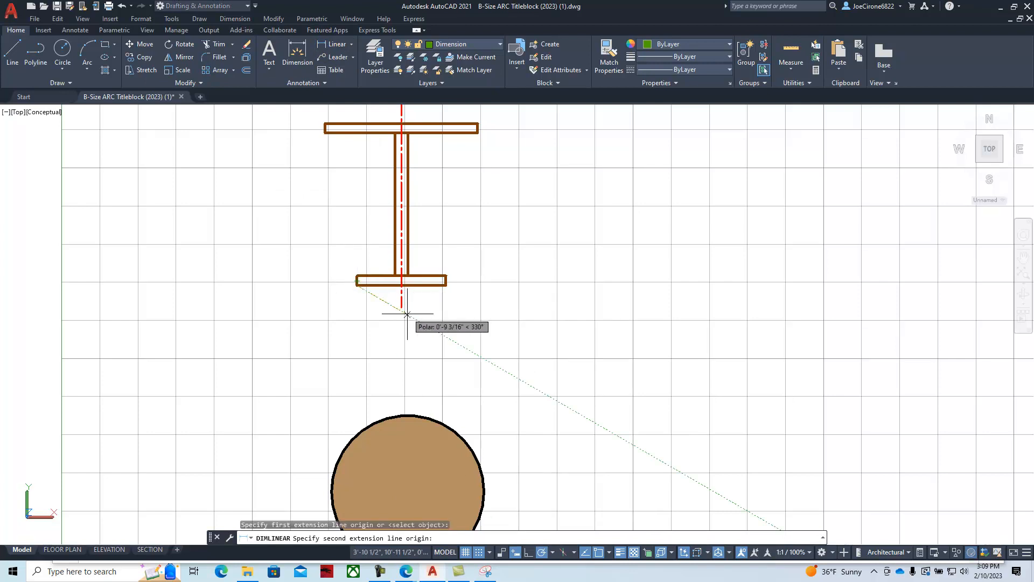
pyautogui.click(446, 285)
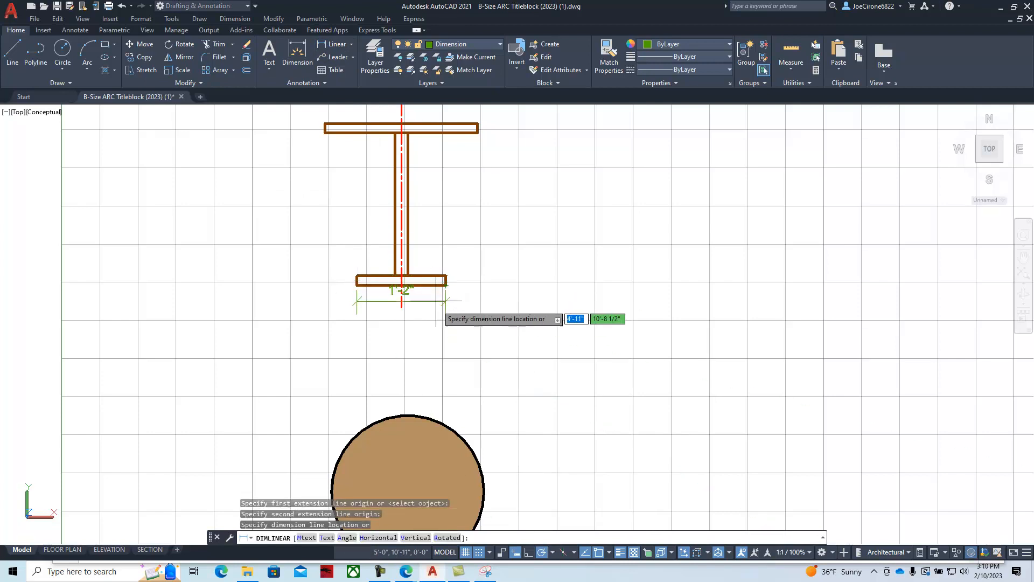
pyautogui.click(432, 339)
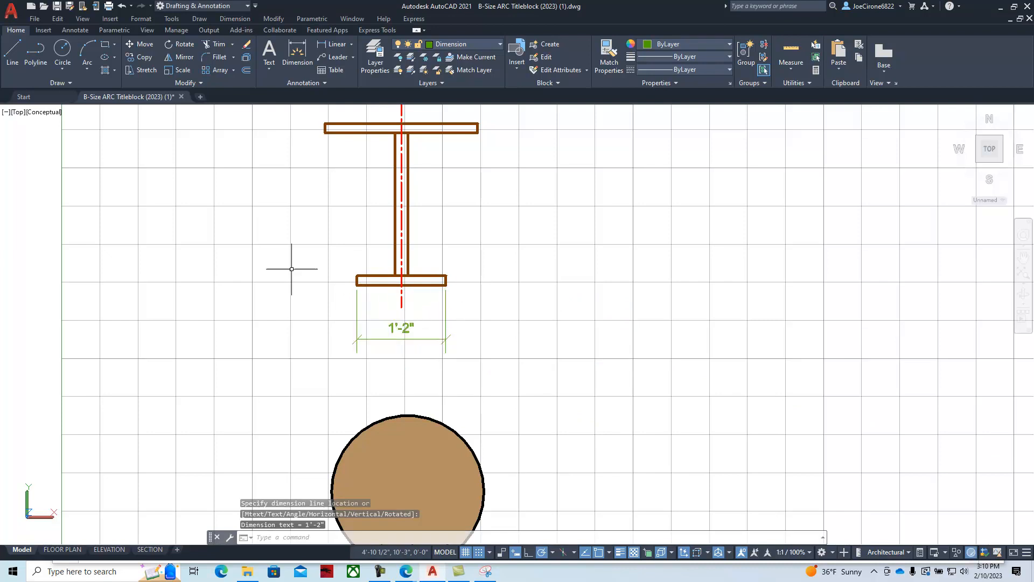
# Step: Add a vertical linear dimension for the table base's thickness along its left edge, placed to the left of the base
pyautogui.moveTo(241, 256); pyautogui.dragTo(346, 265, button='middle')
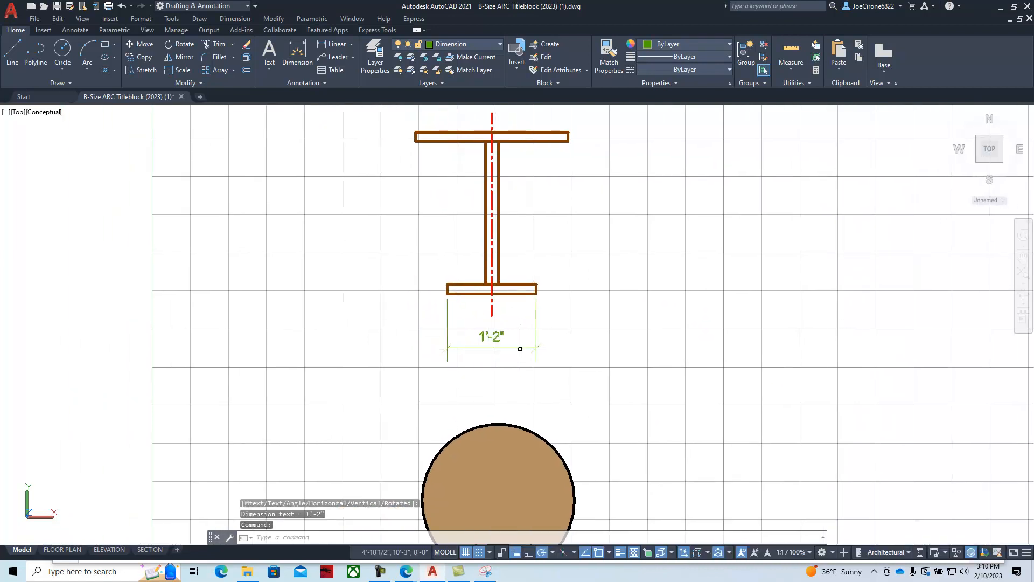
pyautogui.scroll(5, 427, 298)
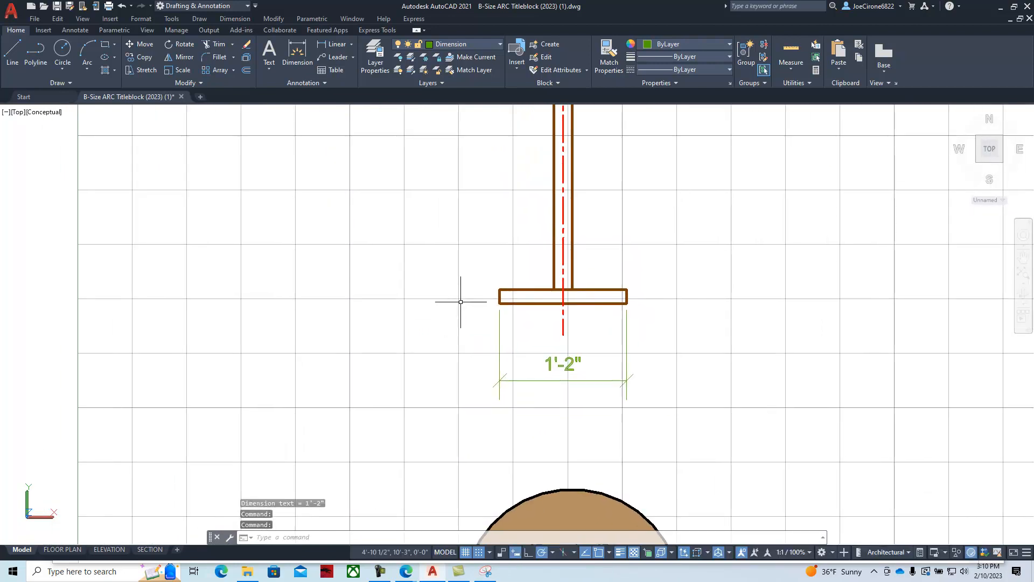
pyautogui.moveTo(462, 302); pyautogui.dragTo(482, 325, button='middle')
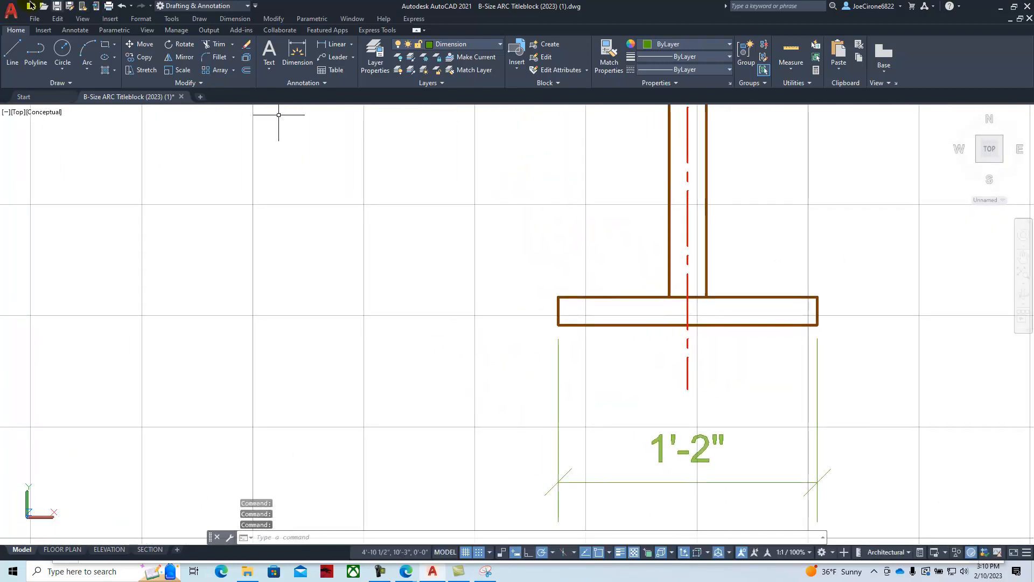
pyautogui.click(295, 48)
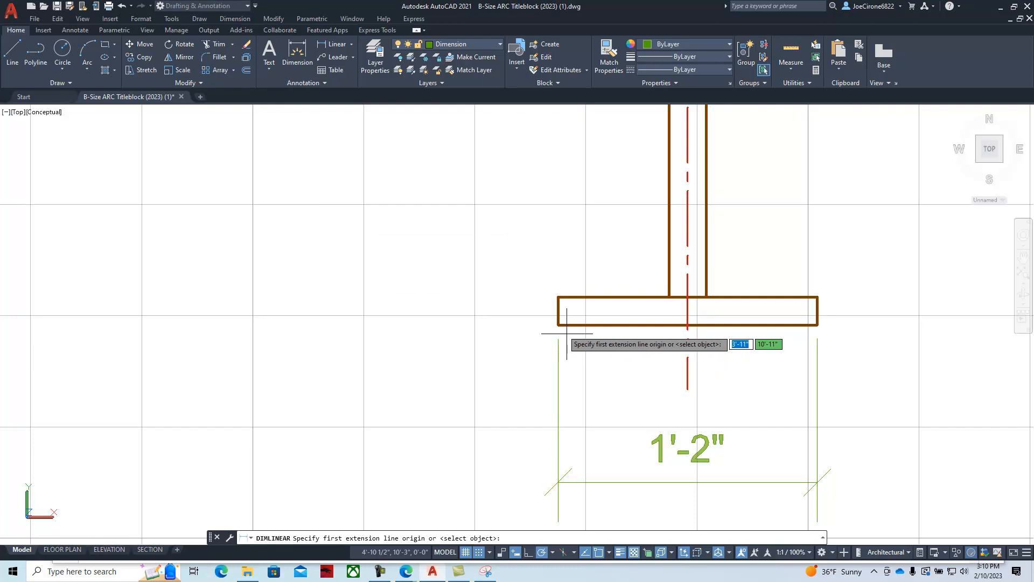
pyautogui.click(558, 324)
pyautogui.click(558, 296)
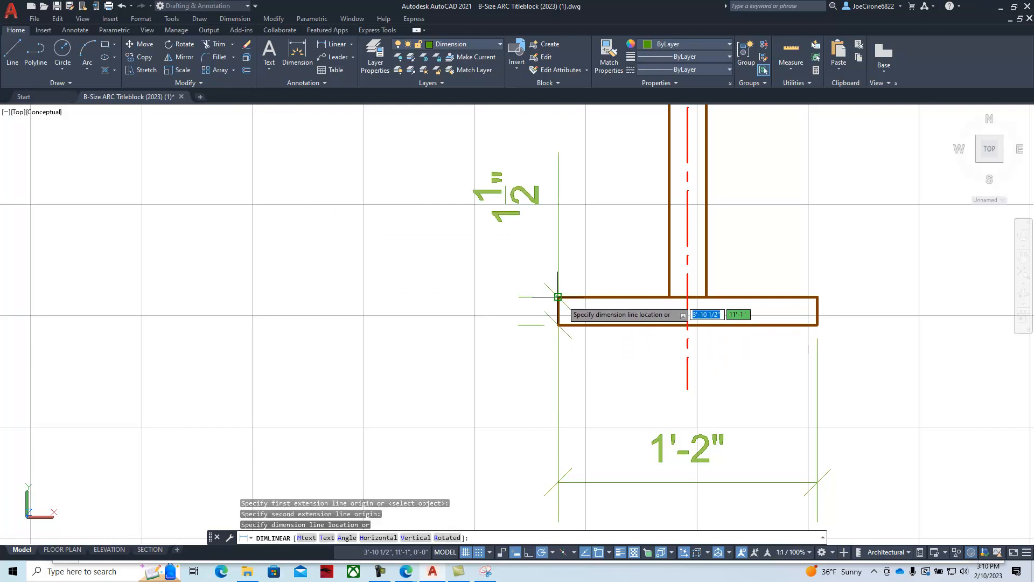
pyautogui.click(391, 297)
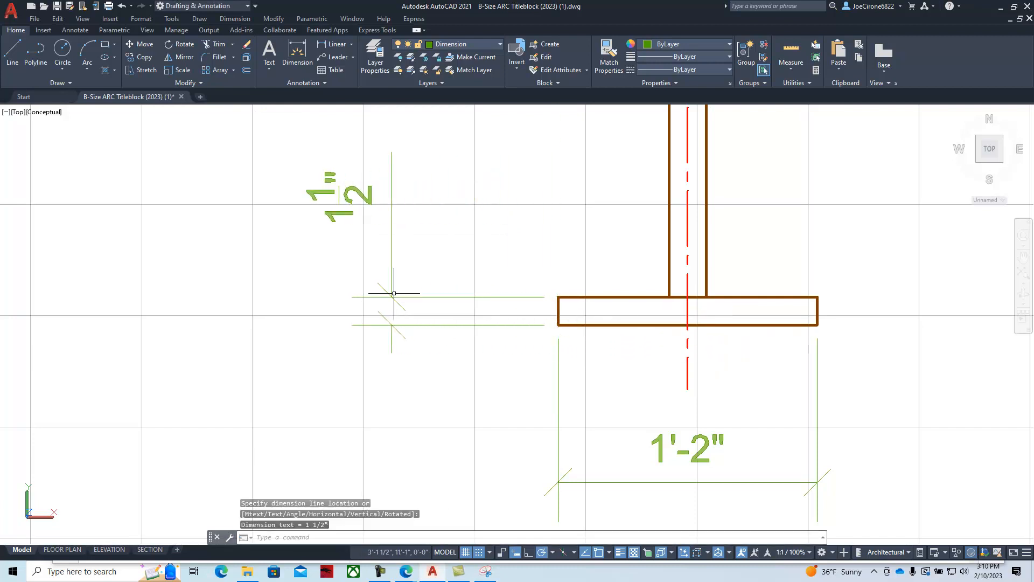
pyautogui.moveTo(803, 345); pyautogui.dragTo(614, 499, button='middle')
pyautogui.scroll(-1, 703, 370)
pyautogui.moveTo(688, 351); pyautogui.dragTo(641, 363, button='middle')
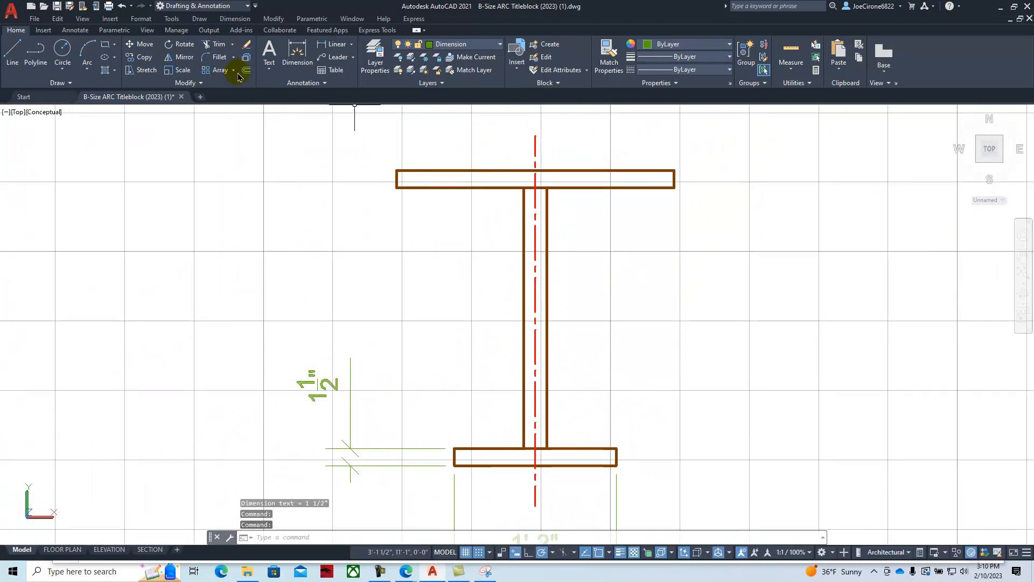
# Step: Add a horizontal linear dimension for the table post's width near mid-height, with its text to the right of the post
pyautogui.click(332, 48)
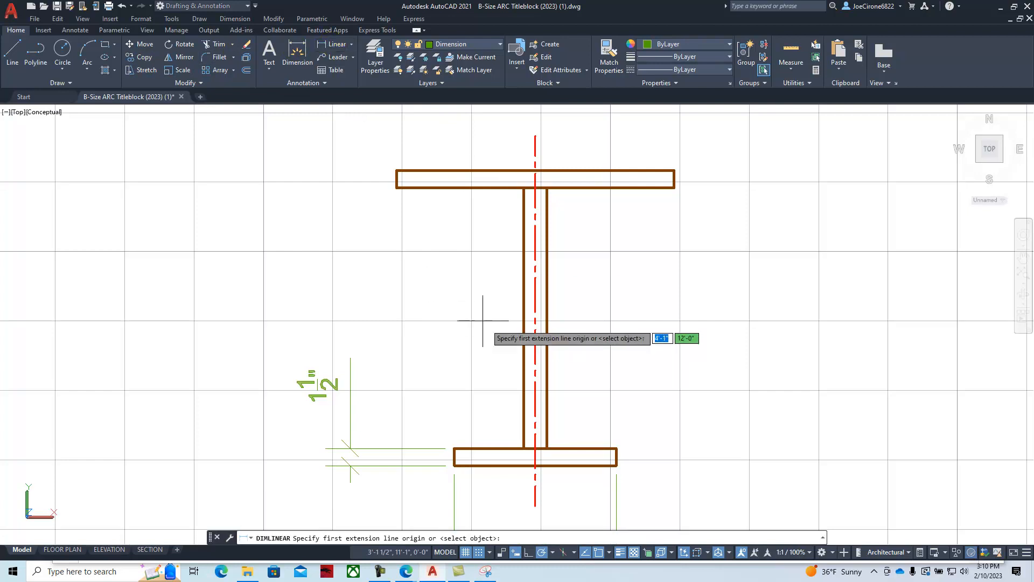
pyautogui.click(524, 318)
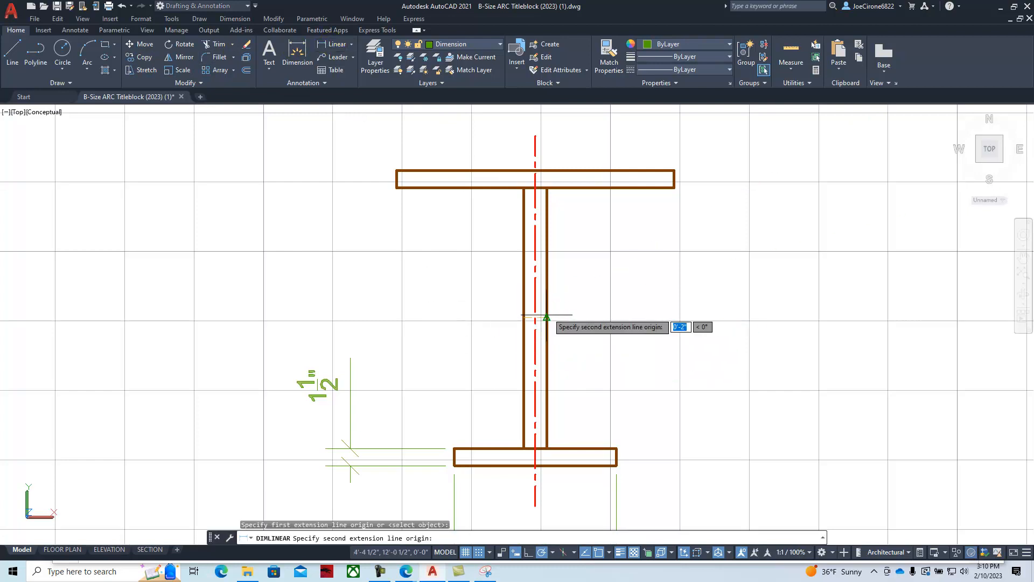
pyautogui.click(547, 317)
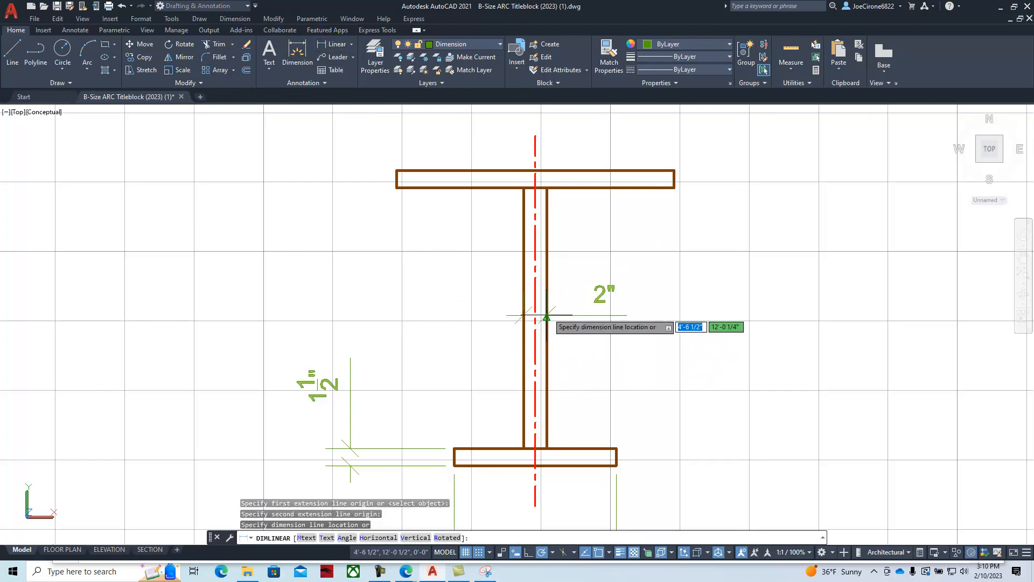
pyautogui.click(610, 318)
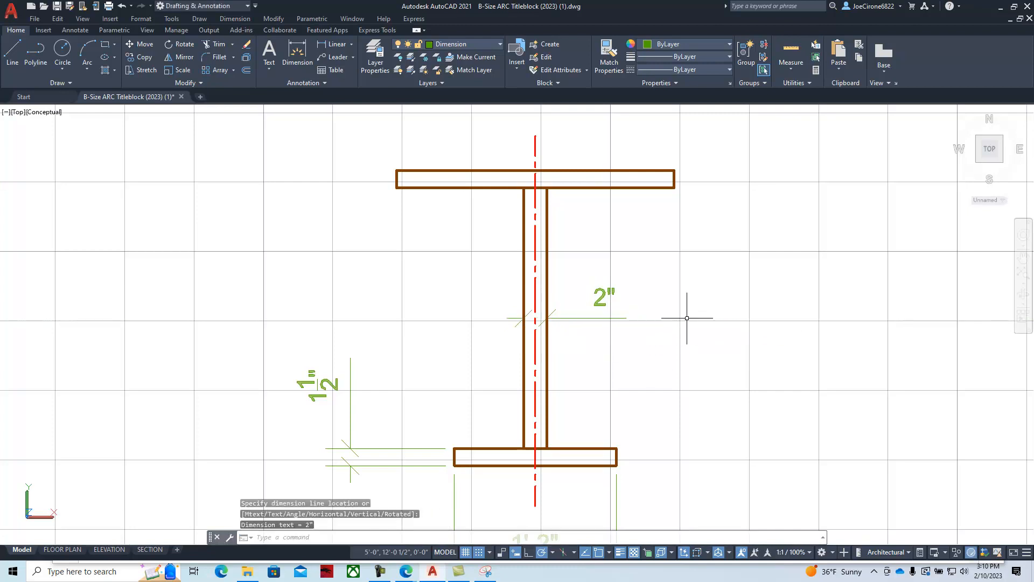
# Step: Add a vertical linear dimension for the tabletop's thickness at its left end, aligned with the base thickness dimension
pyautogui.moveTo(704, 260)
pyautogui.mouseDown(button='middle')
pyautogui.moveTo(692, 279)
pyautogui.moveTo(630, 300)
pyautogui.moveTo(717, 330)
pyautogui.mouseUp(button='middle')
pyautogui.click(334, 44)
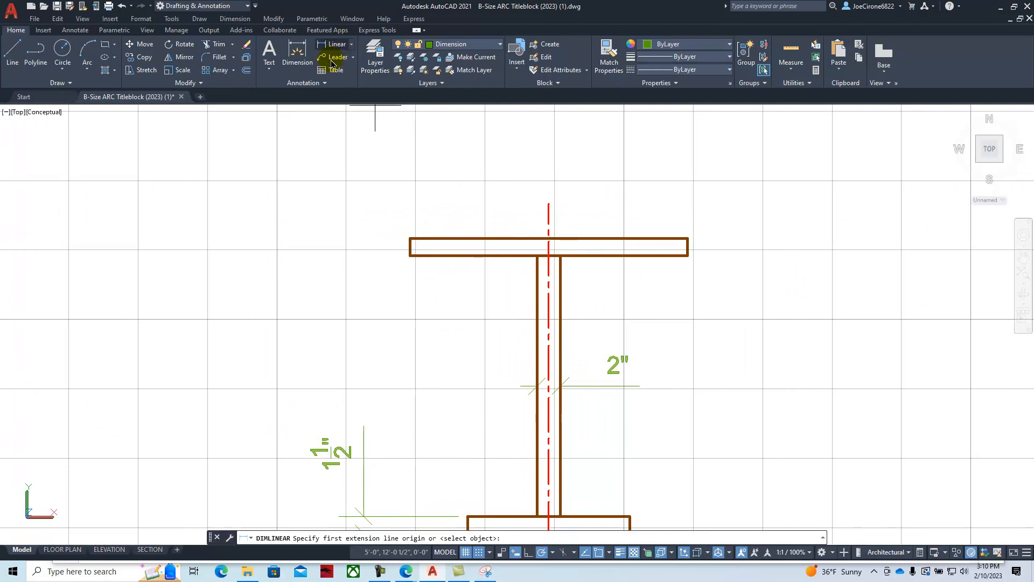
pyautogui.click(409, 238)
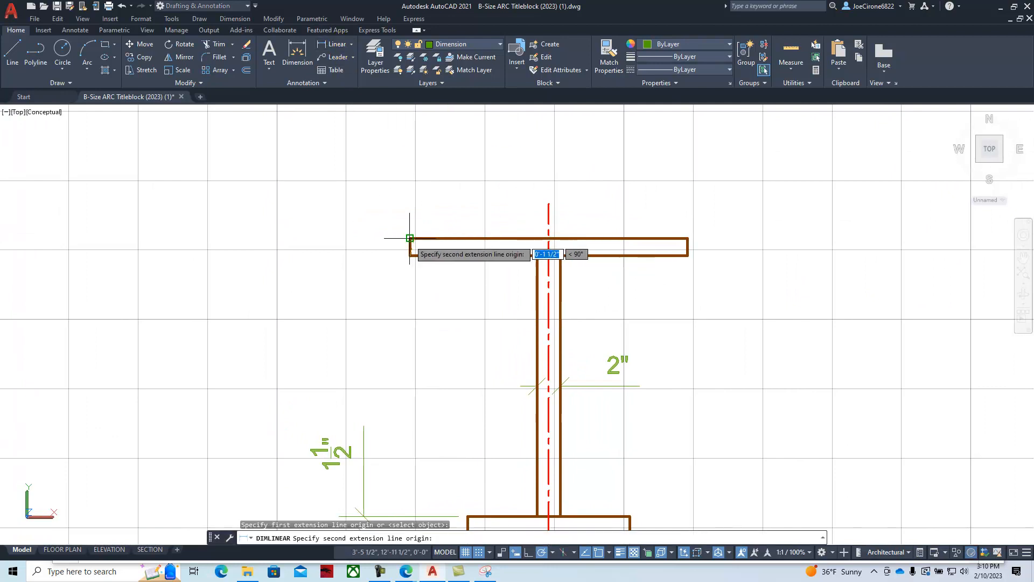
pyautogui.click(410, 256)
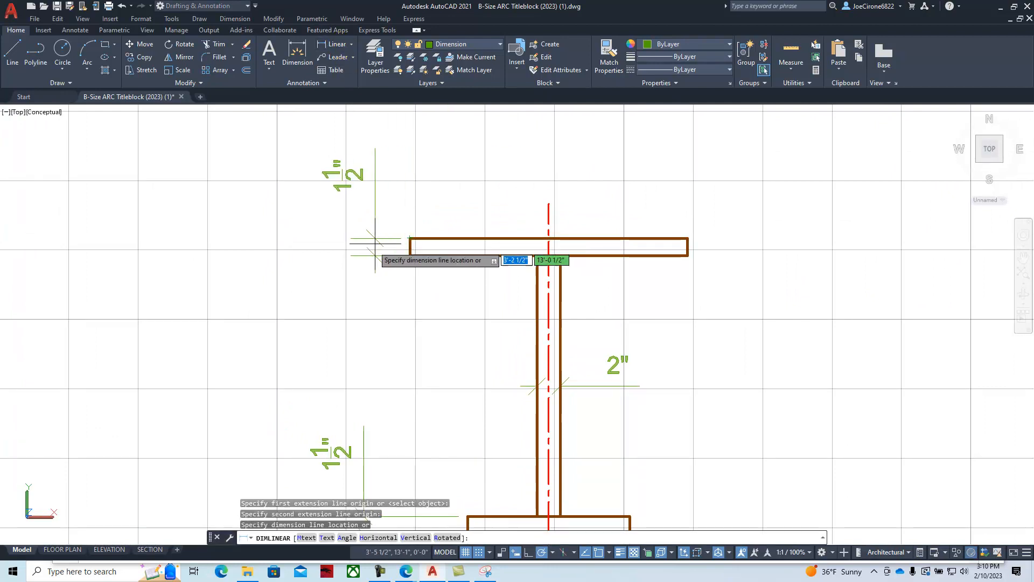
pyautogui.click(363, 291)
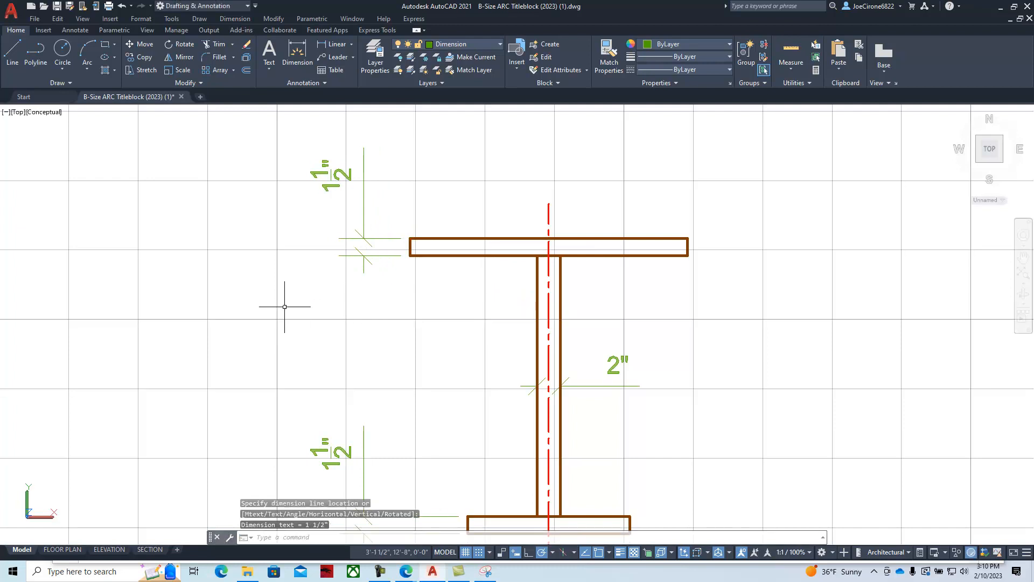
# Step: Reposition the tabletop thickness dimension's text below the tabletop level, with its dimension line farther left
pyautogui.click(361, 189)
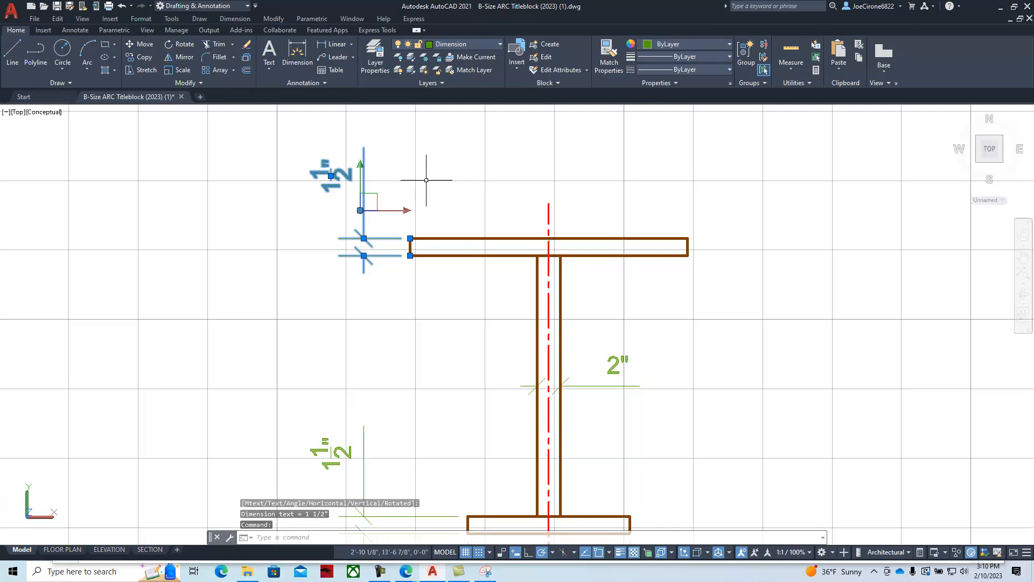
pyautogui.click(331, 175)
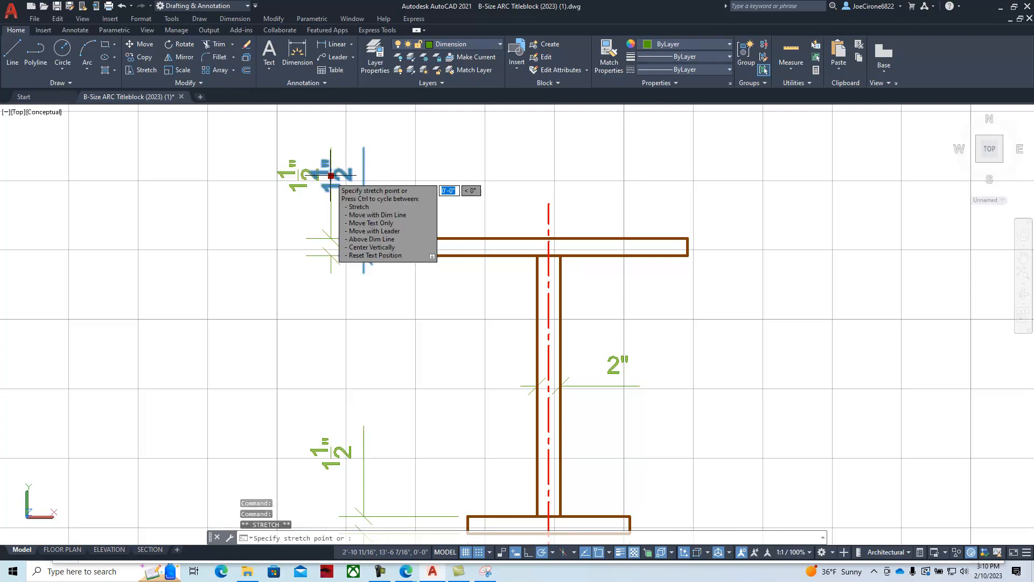
pyautogui.click(331, 318)
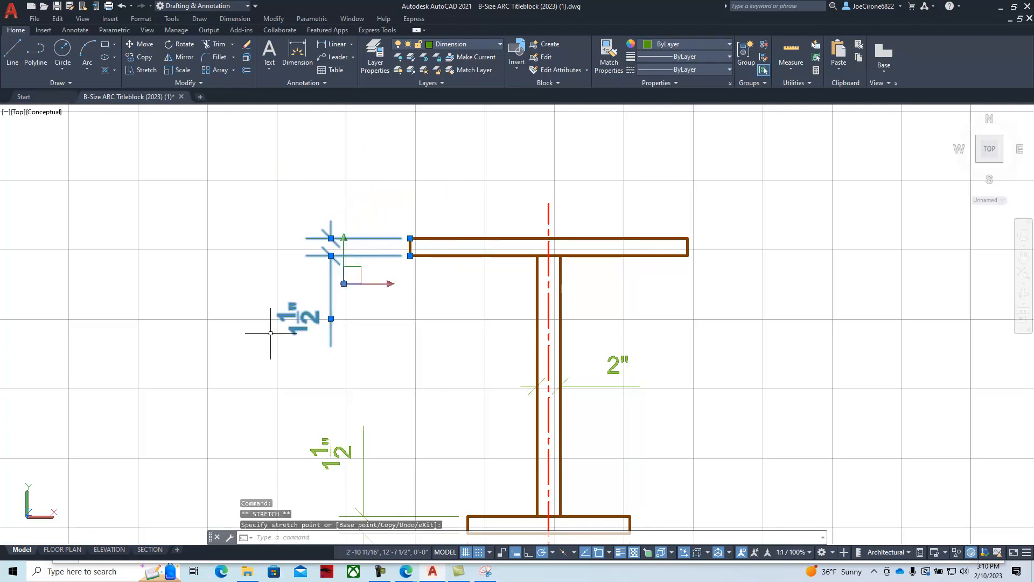
pyautogui.press('Escape')
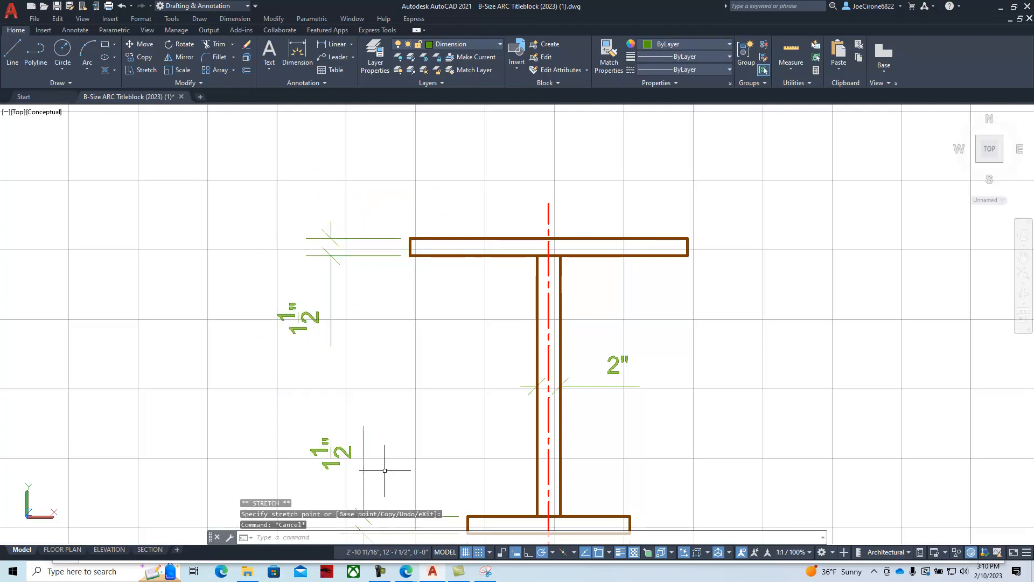
# Step: Turn off the grid and add a linear dimension for the tabletop's width, placed above the centre line's upper end
pyautogui.click(465, 552)
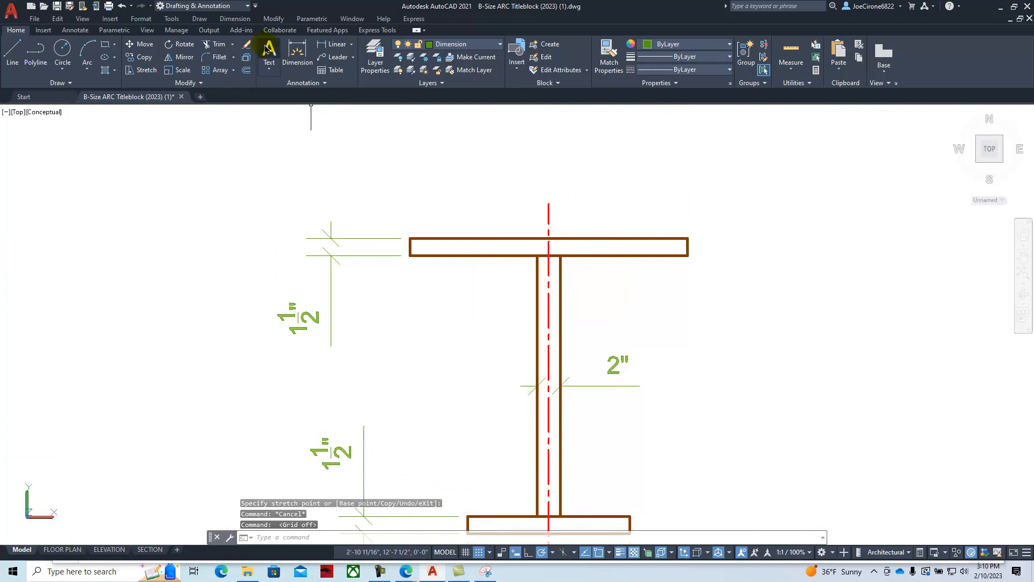
pyautogui.click(334, 44)
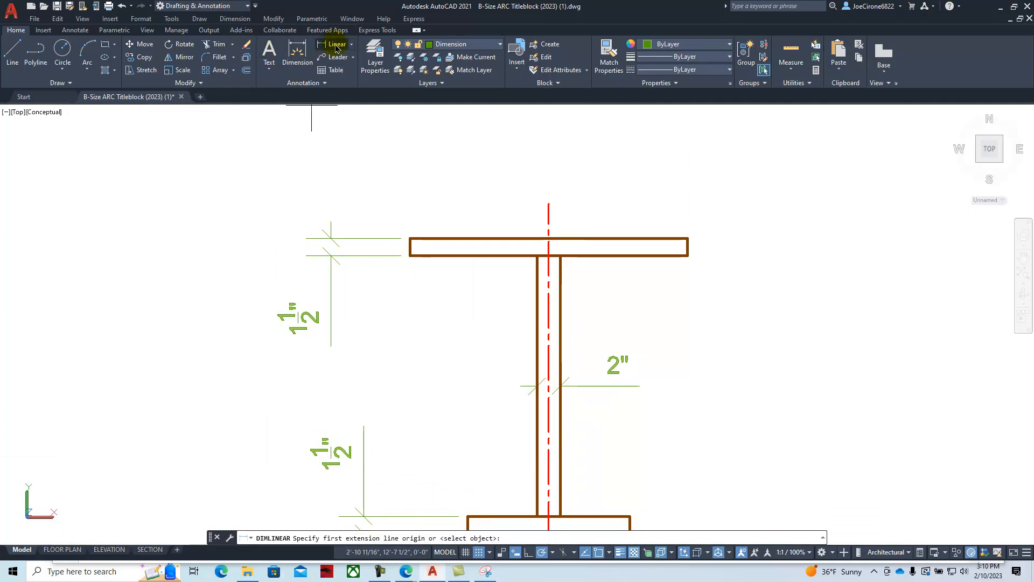
pyautogui.click(410, 238)
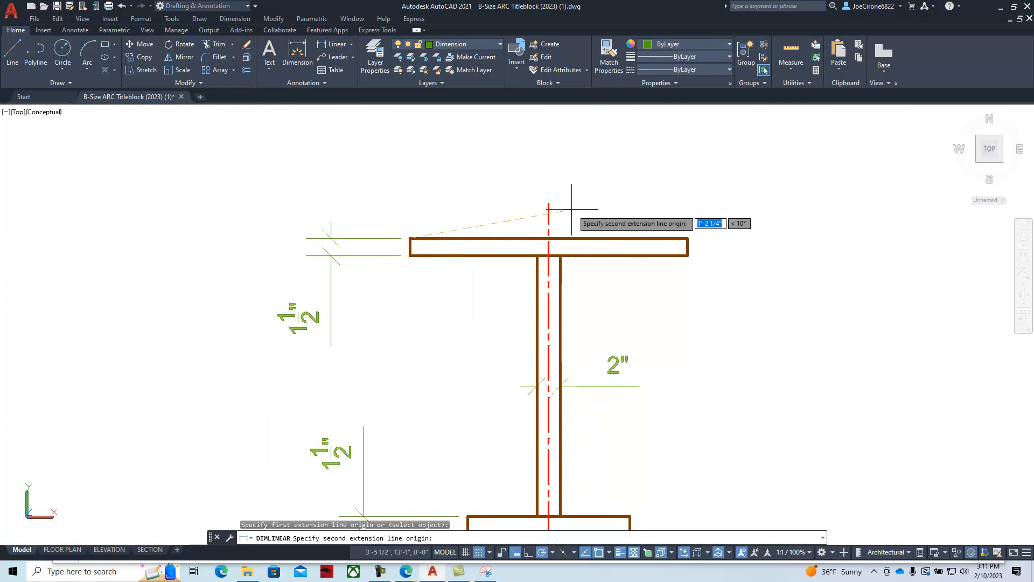
pyautogui.click(688, 239)
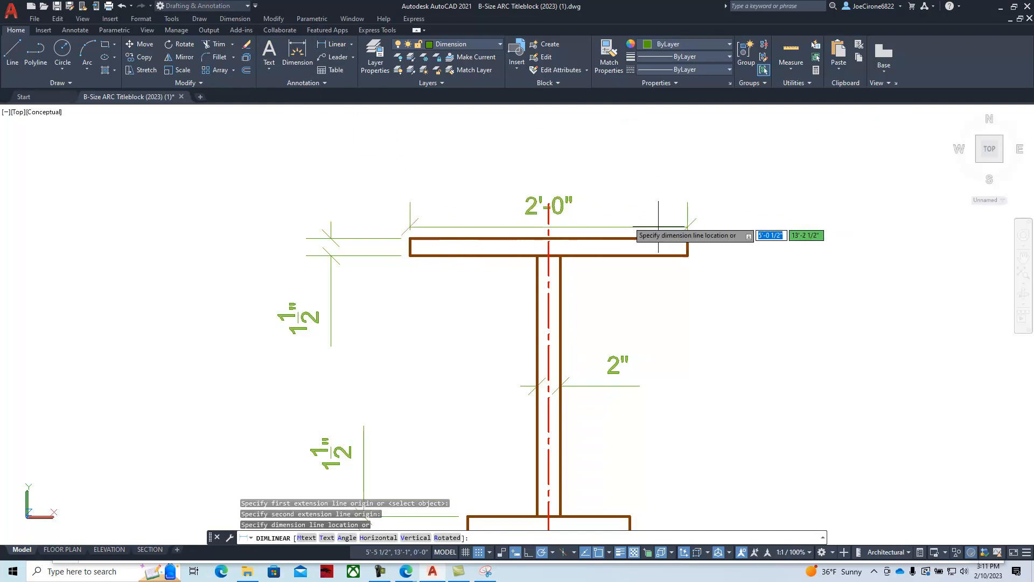
pyautogui.click(542, 180)
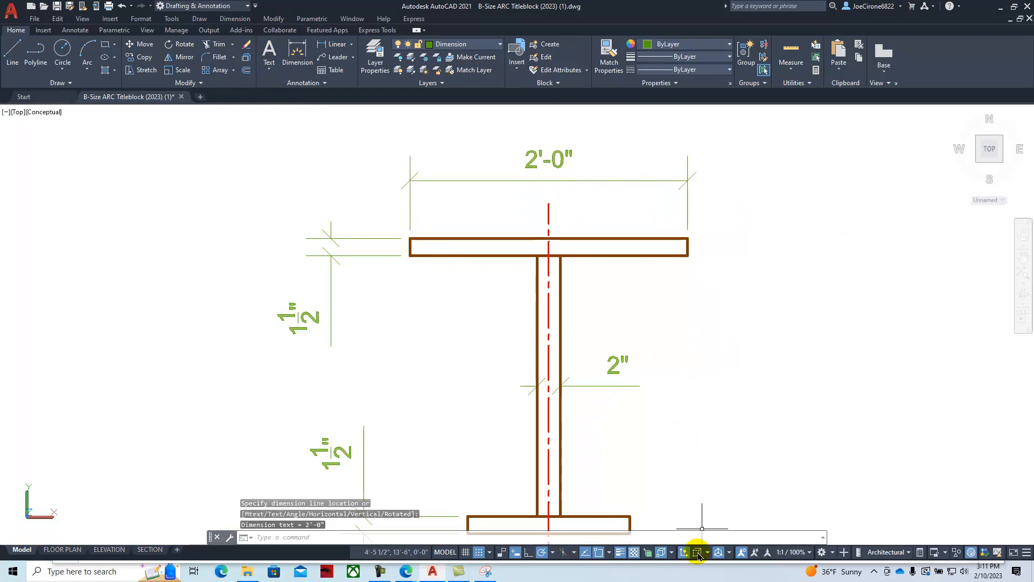
pyautogui.click(609, 554)
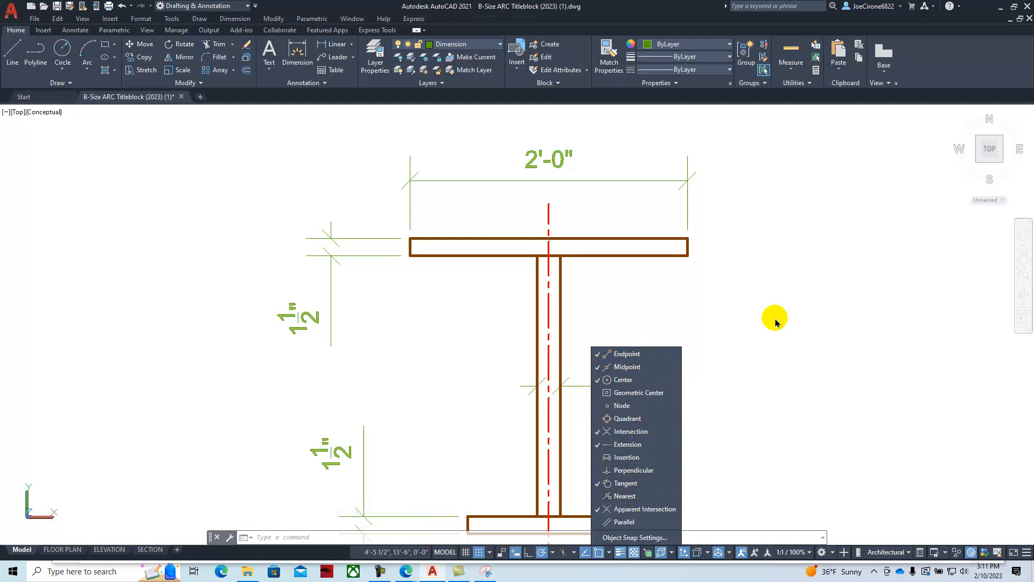
pyautogui.press('Escape')
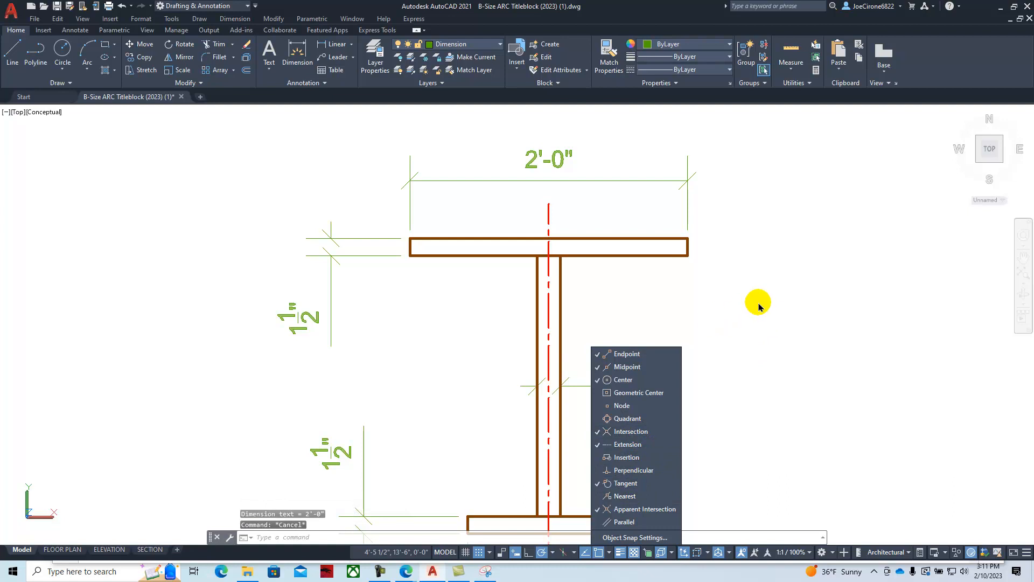
pyautogui.scroll(-2, 706, 337)
pyautogui.scroll(-2, 706, 337)
pyautogui.moveTo(716, 342); pyautogui.dragTo(636, 253, button='middle')
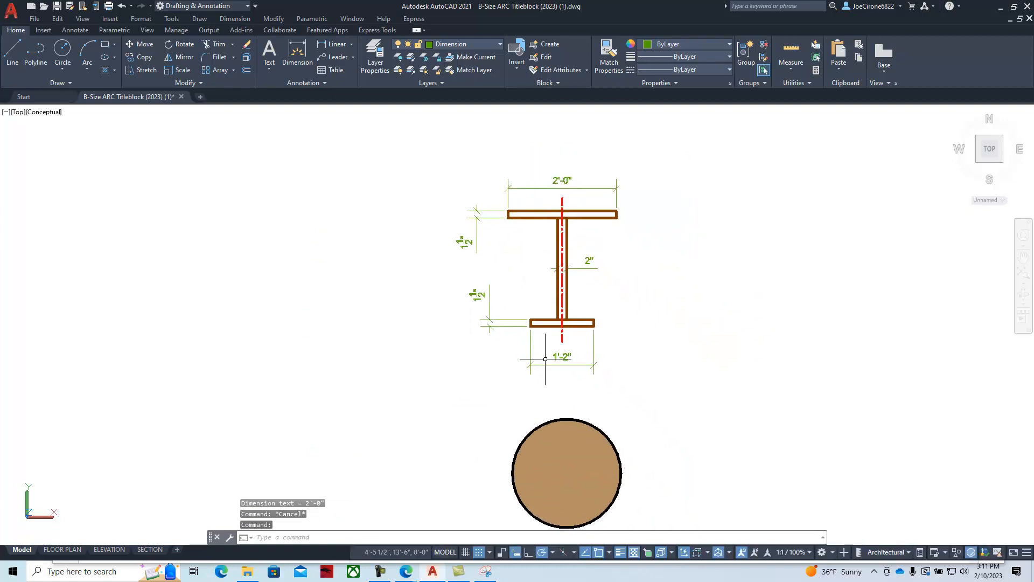
# Step: Switch to the FLOOR PLAN layout and make the Viewport layer current
pyautogui.click(66, 550)
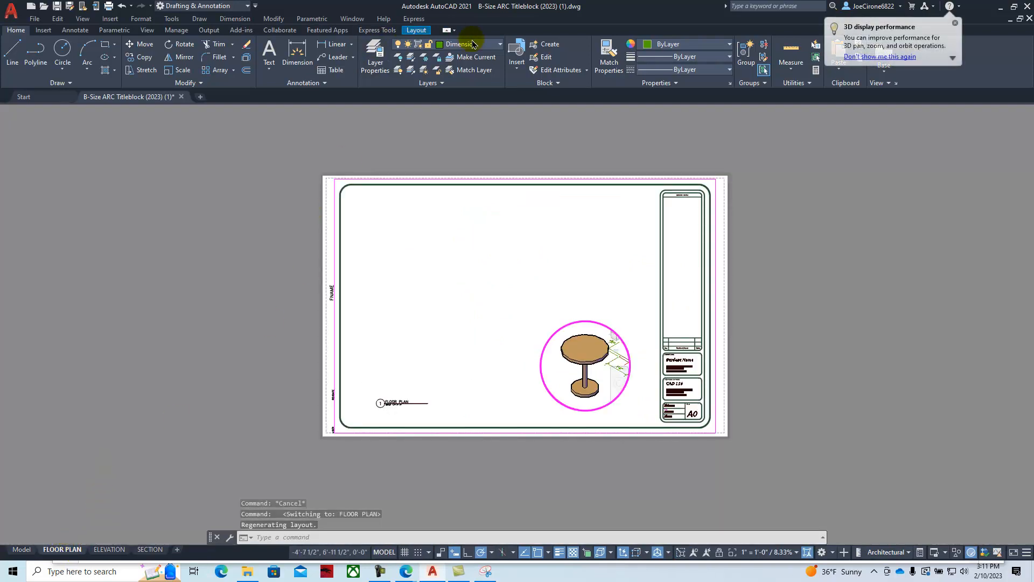
pyautogui.click(500, 45)
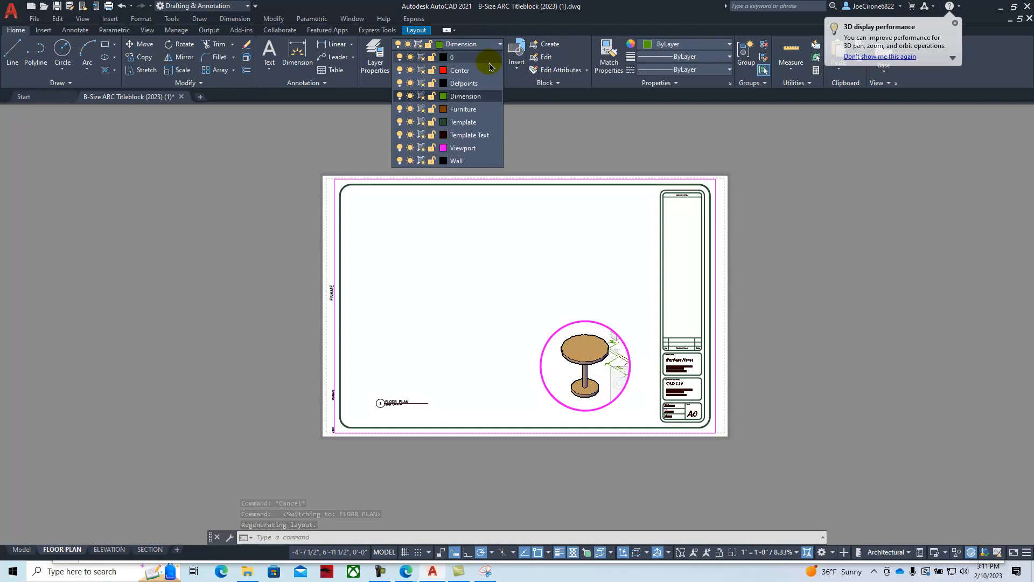
pyautogui.click(464, 148)
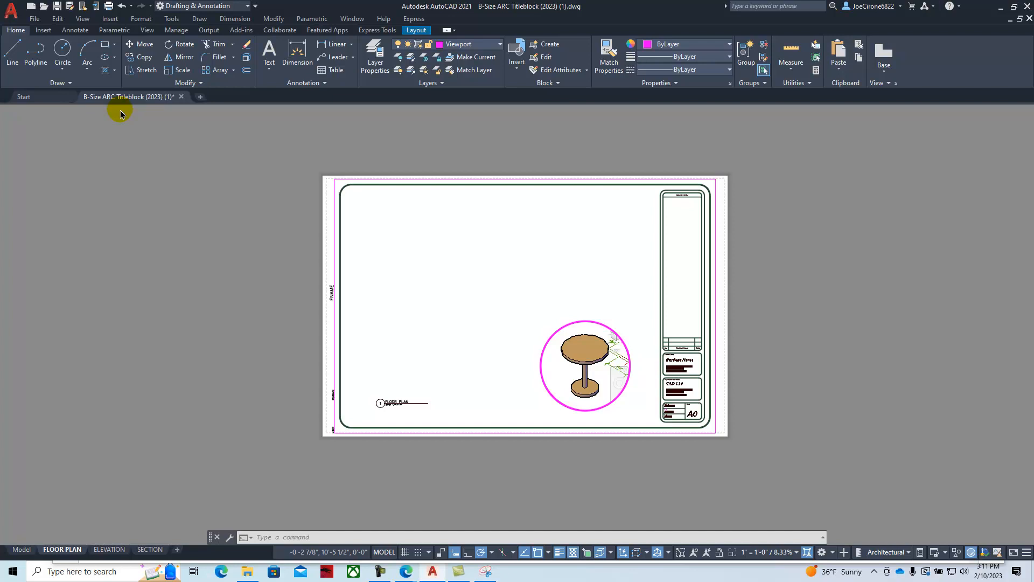
pyautogui.click(105, 52)
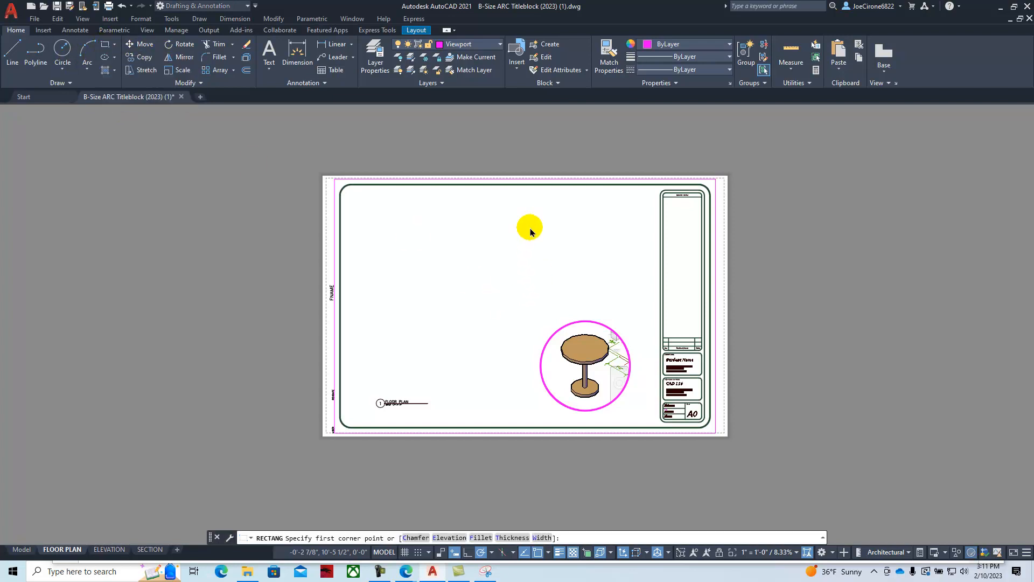
pyautogui.click(105, 49)
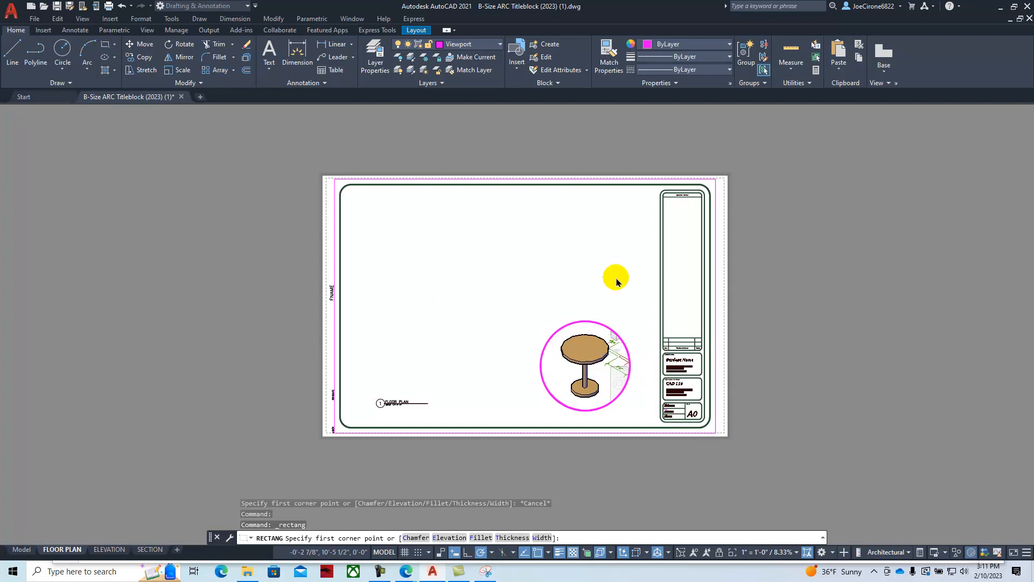
pyautogui.click(115, 47)
pyautogui.click(119, 63)
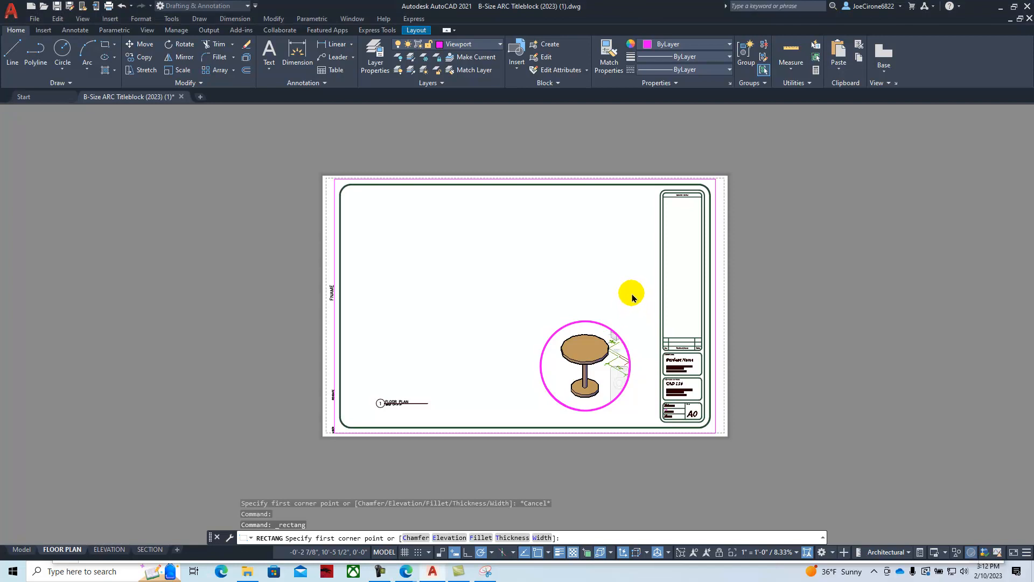
pyautogui.press('Escape')
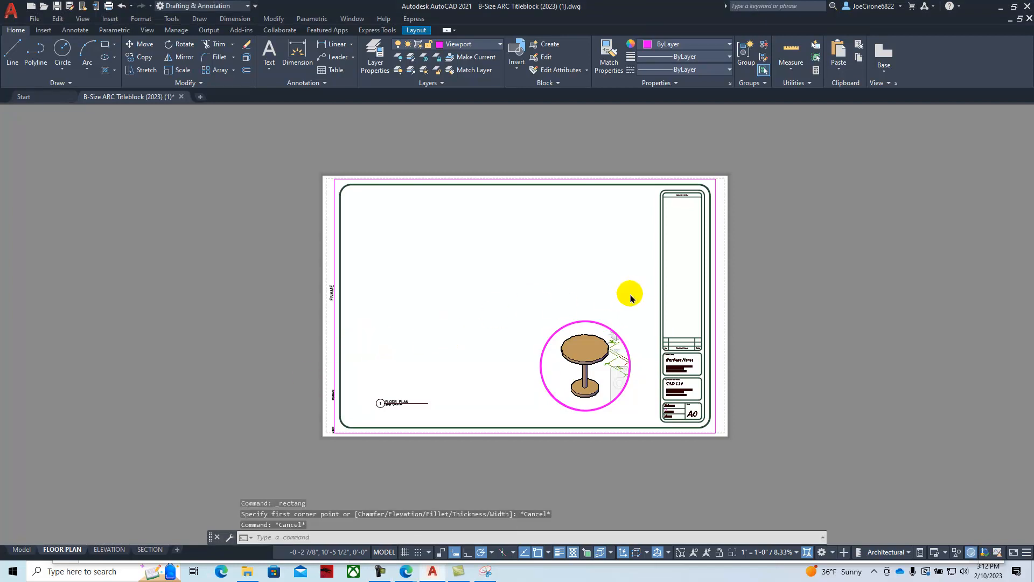
# Step: Leave the active viewport and return to paper space on the layout
pyautogui.doubleClick(628, 300)
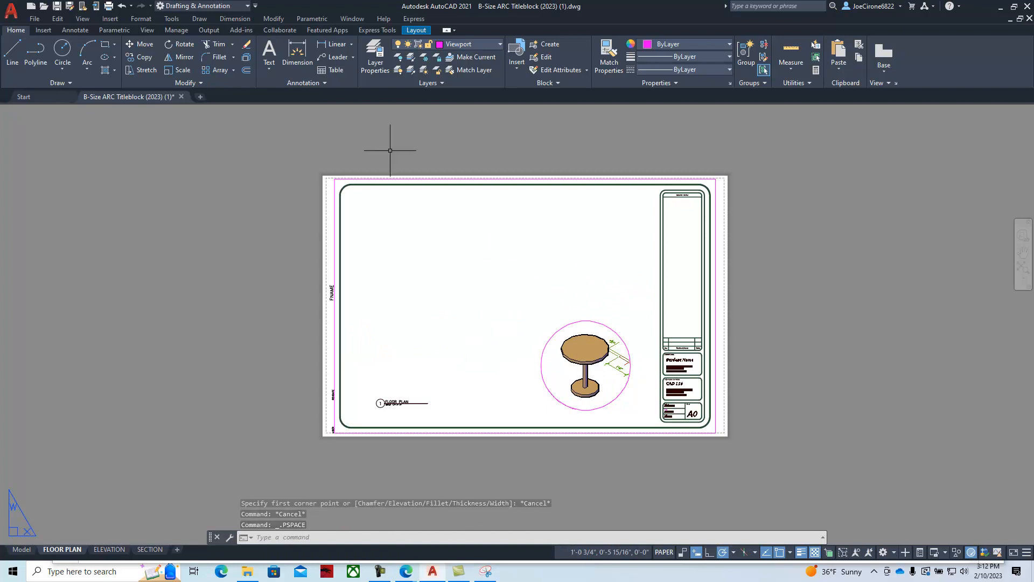
pyautogui.click(105, 47)
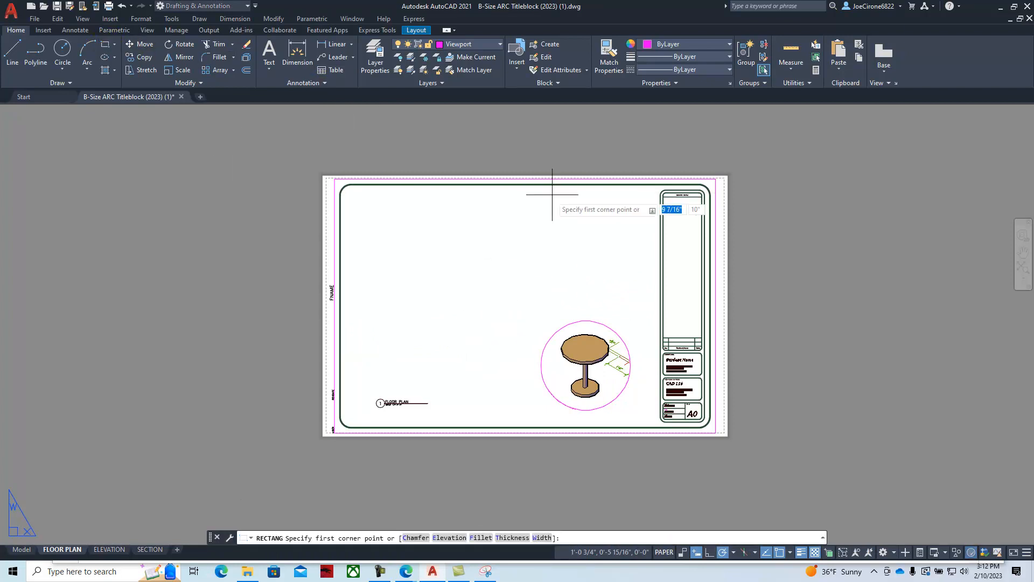
pyautogui.click(528, 206)
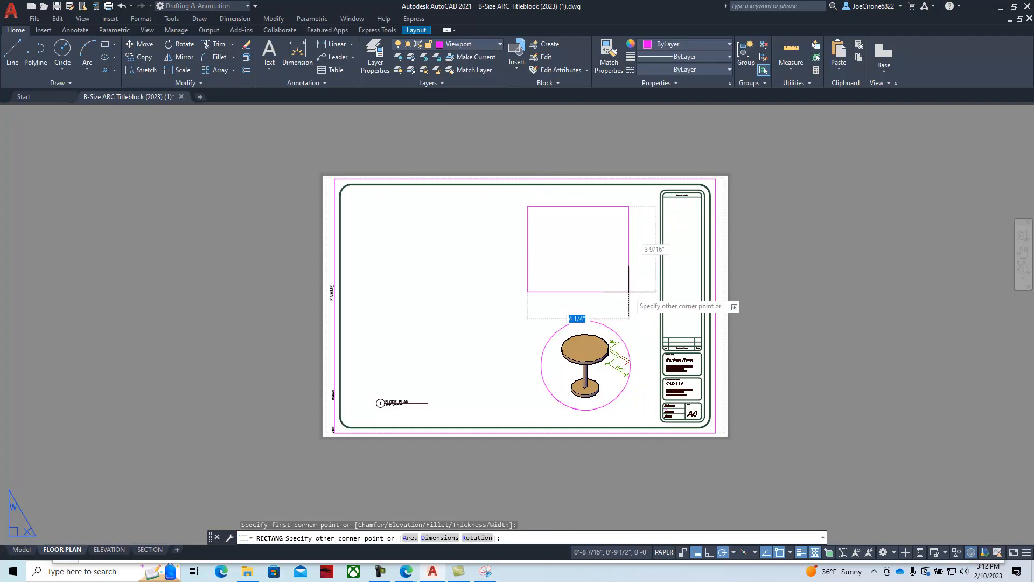
pyautogui.press('Escape')
# Step: Create a single rectangular viewport on the sheet above the circular table viewport
pyautogui.click(83, 19)
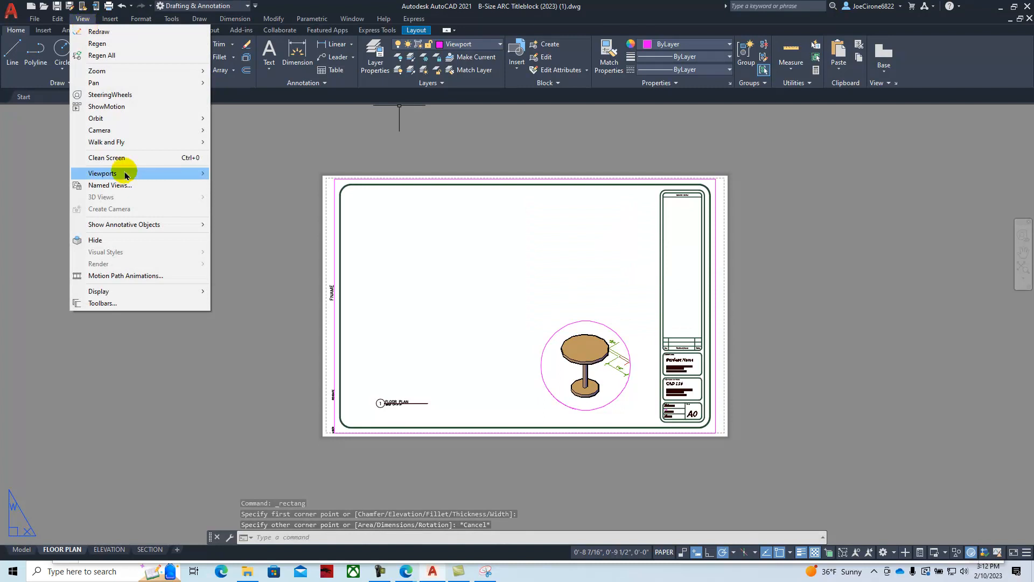
pyautogui.moveTo(134, 173)
pyautogui.click(259, 203)
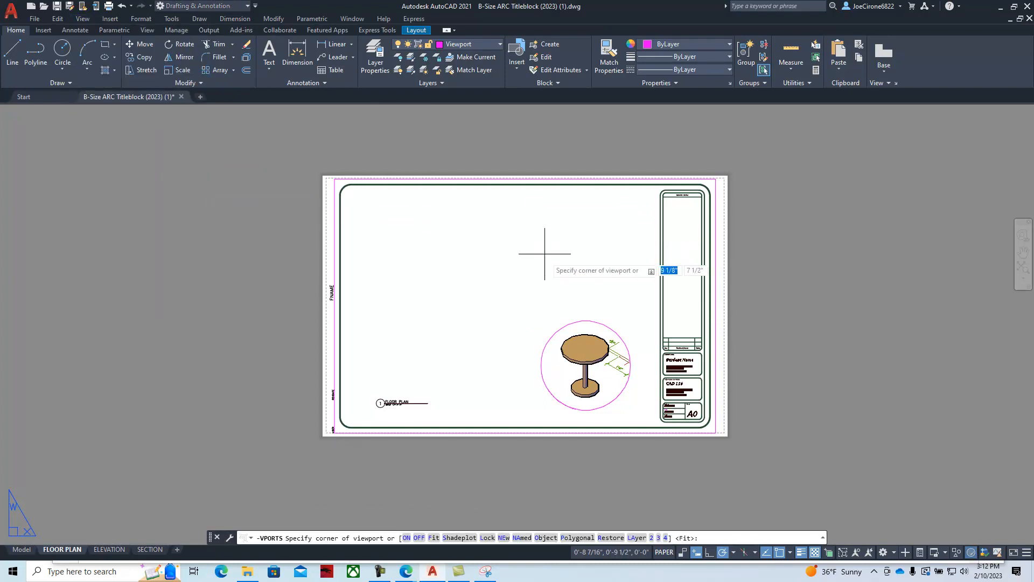
pyautogui.click(640, 197)
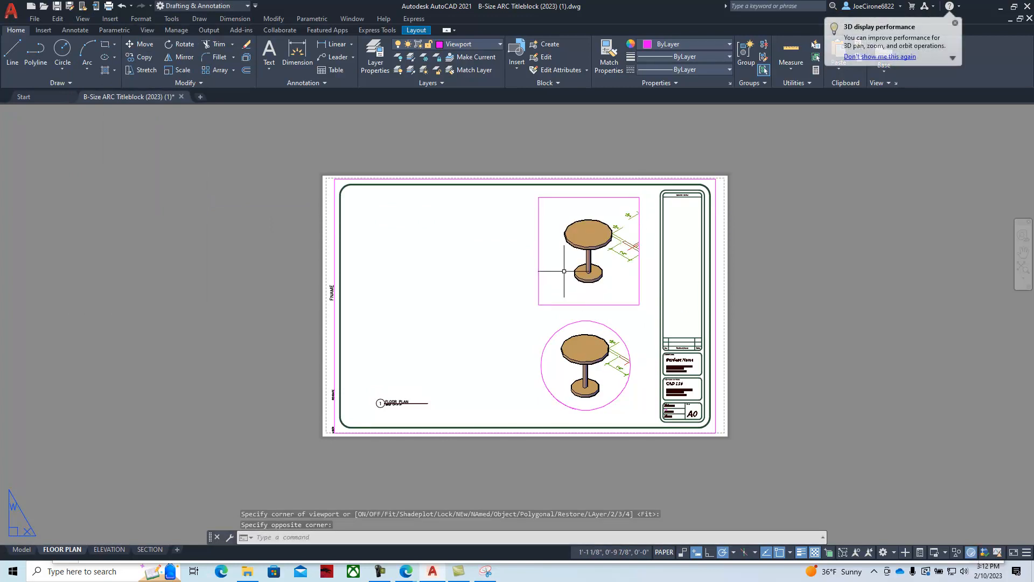
# Step: Activate the rectangular viewport, set it to the top view, and bring the dimensioned table elevation into its frame
pyautogui.doubleClick(564, 271)
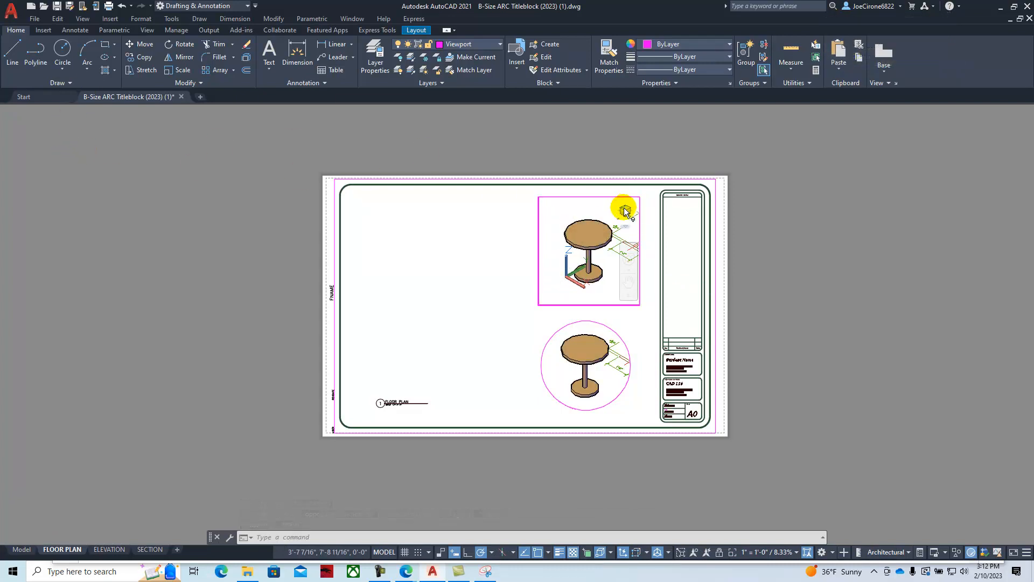
pyautogui.click(79, 20)
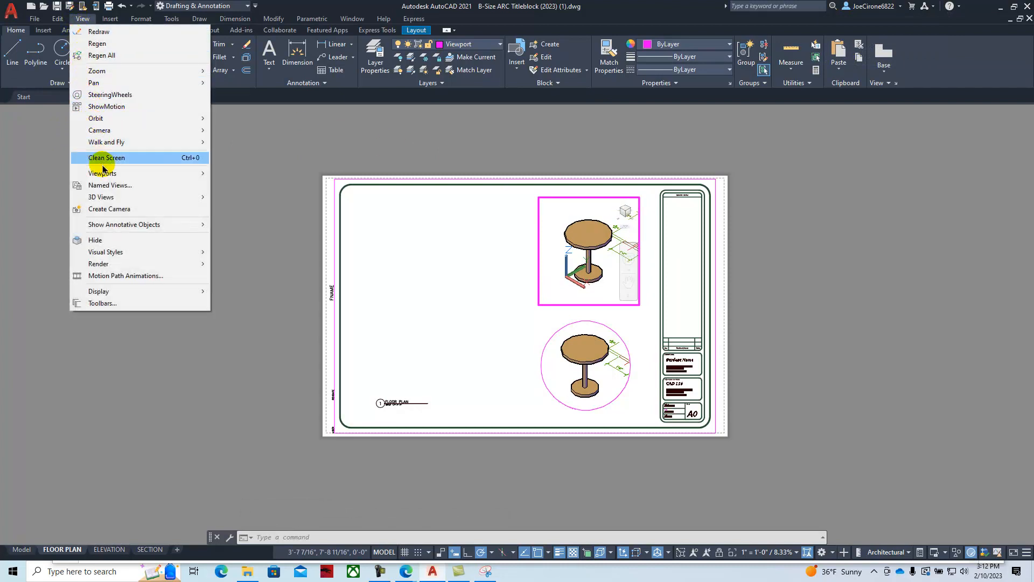
pyautogui.moveTo(111, 203)
pyautogui.click(248, 237)
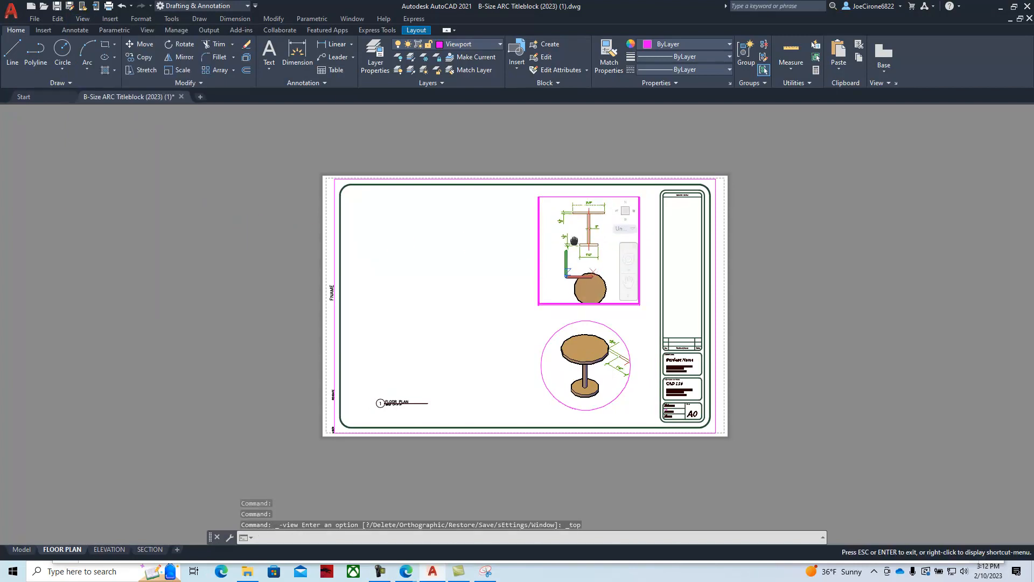
pyautogui.moveTo(573, 272); pyautogui.dragTo(572, 268, button='middle')
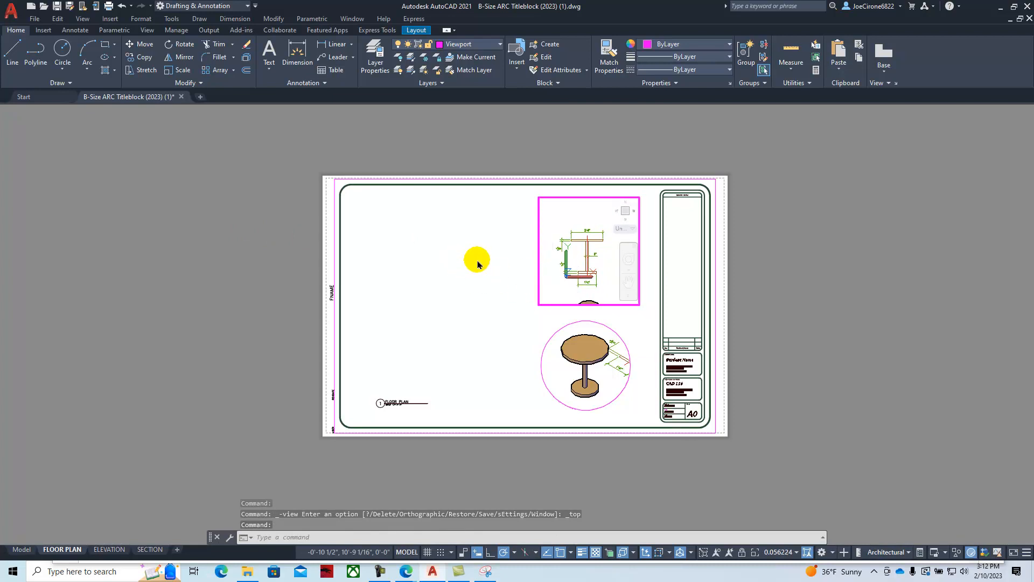
# Step: Turn off the UCS icon in the rectangular viewport and enlarge and centre the table elevation within it
pyautogui.write('ucsi')
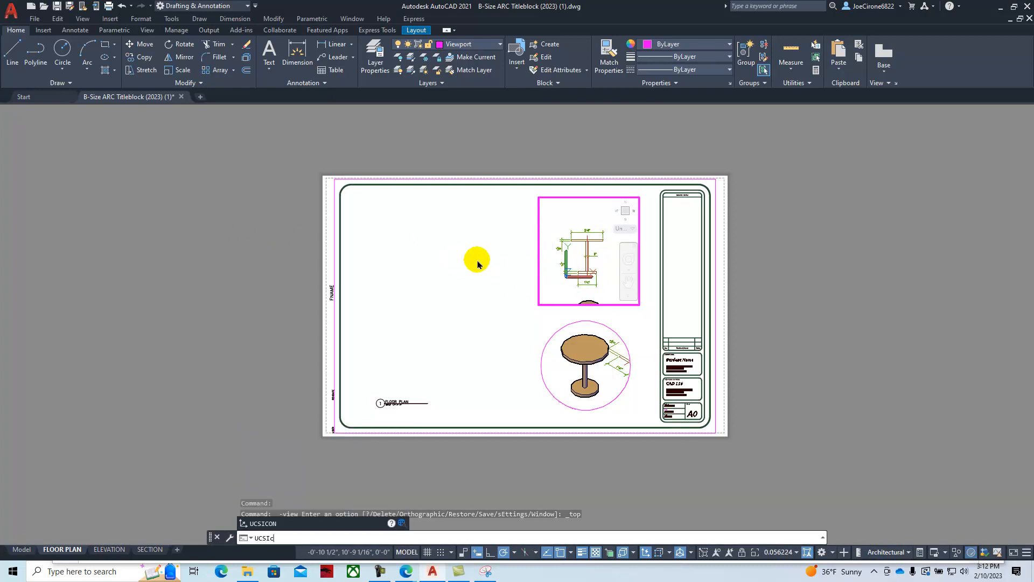
pyautogui.press('Return')
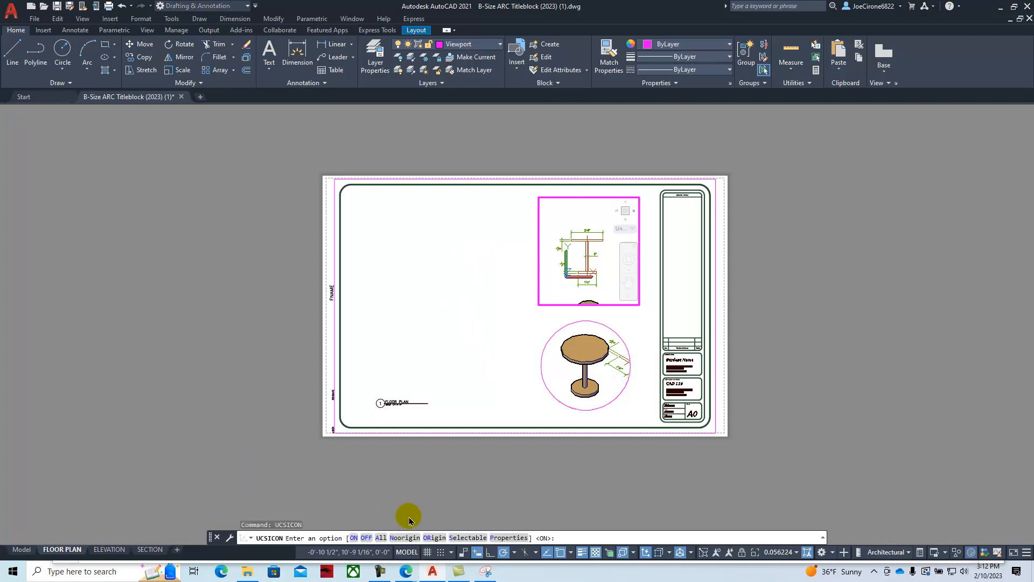
pyautogui.click(367, 538)
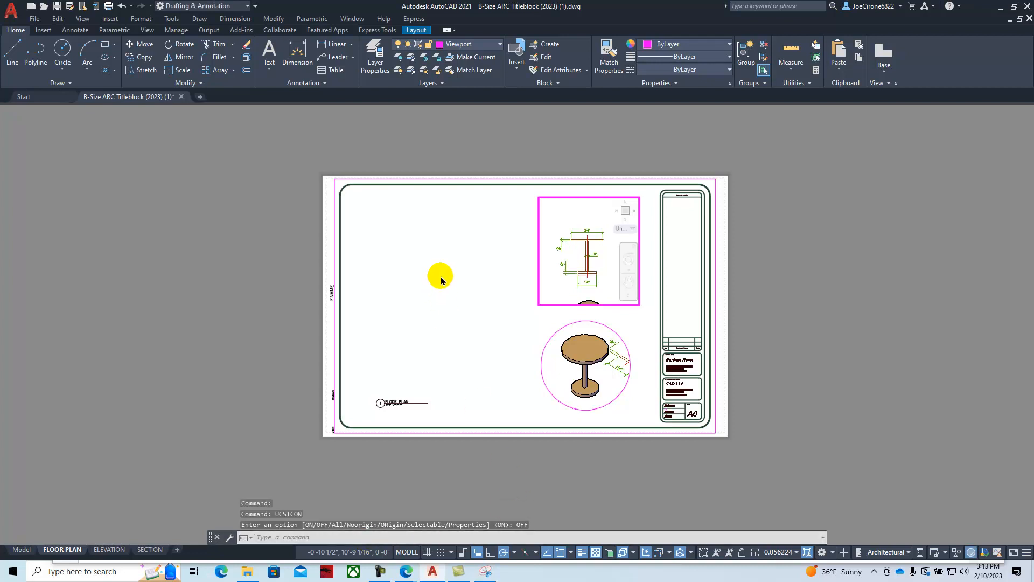
pyautogui.scroll(4, 578, 277)
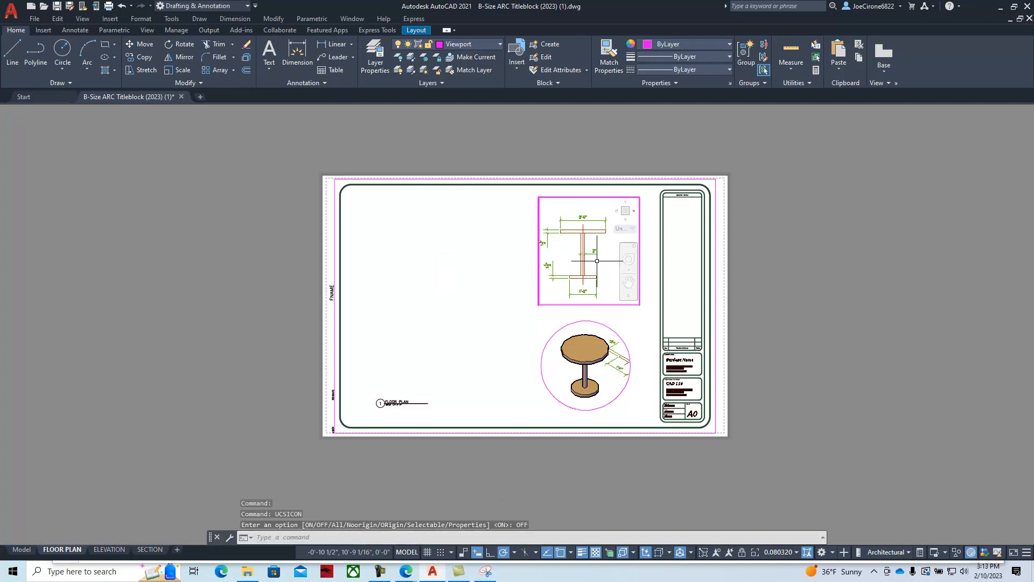
pyautogui.moveTo(603, 264); pyautogui.dragTo(606, 260, button='middle')
pyautogui.press('Escape')
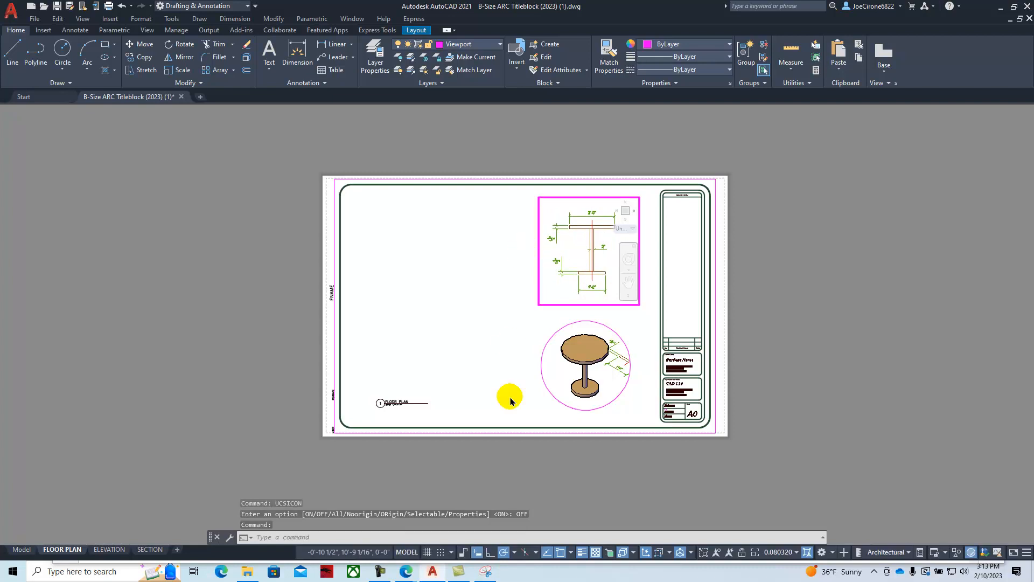
# Step: Try the scales 1/4" = 1'-0" and 1/2" = 1'-0" on the rectangular elevation viewport
pyautogui.click(797, 558)
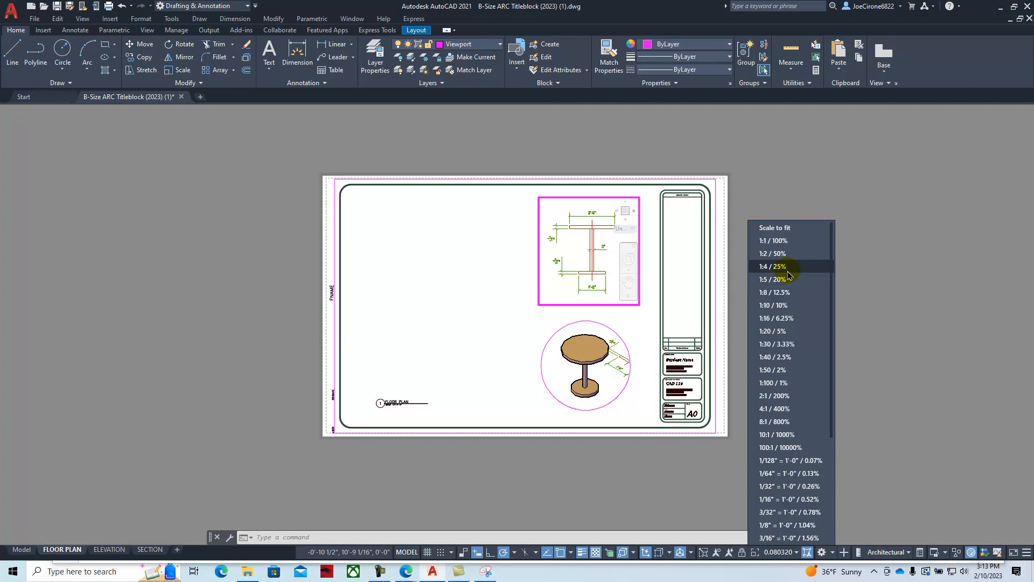
pyautogui.scroll(-1, 779, 420)
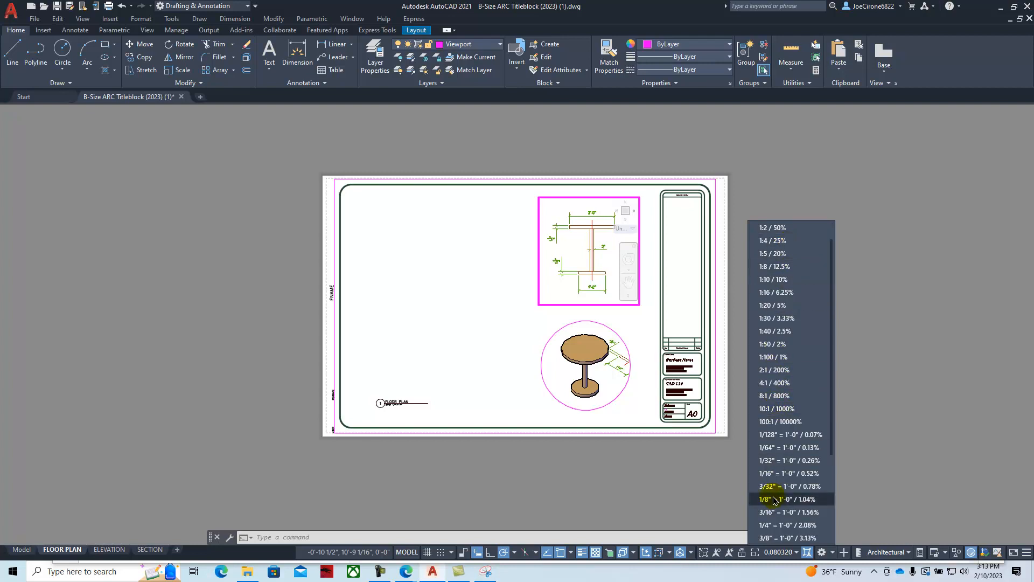
pyautogui.click(773, 526)
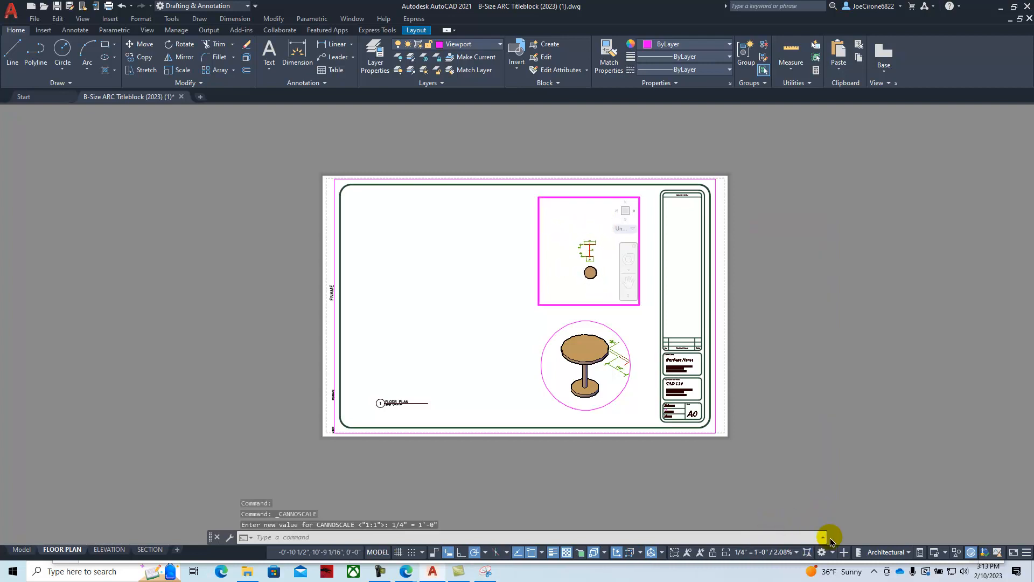
pyautogui.click(797, 554)
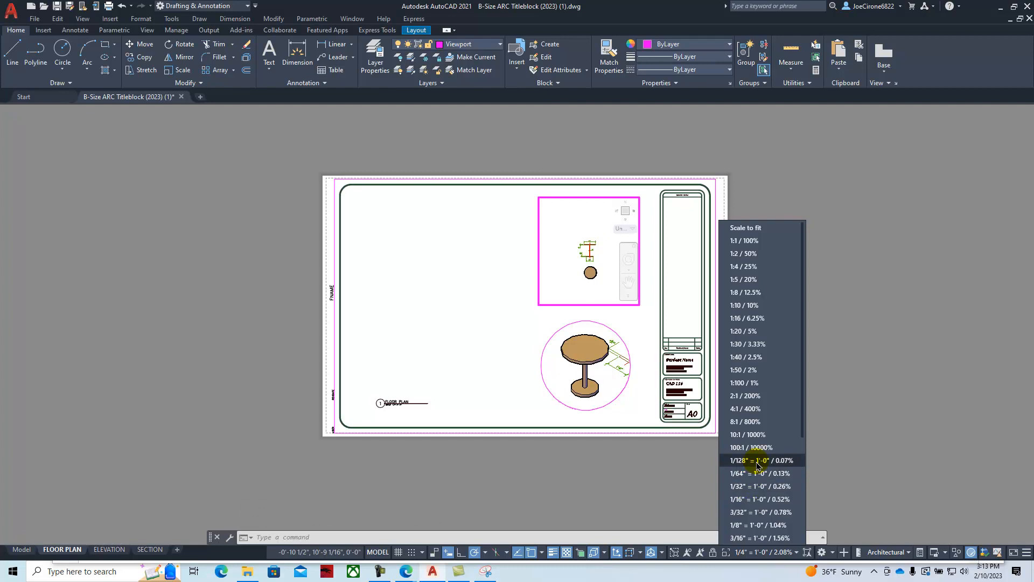
pyautogui.scroll(-1, 759, 466)
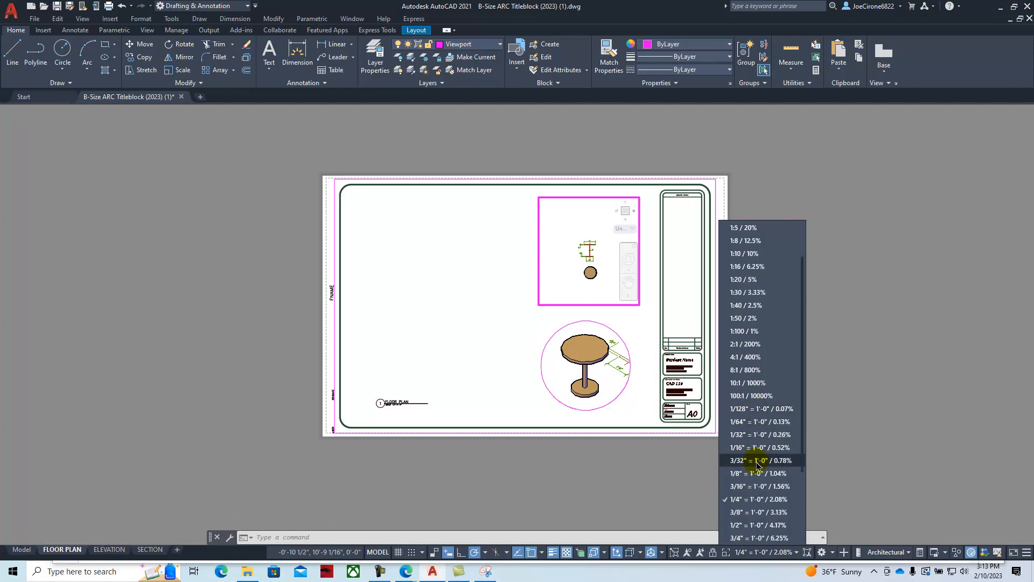
pyautogui.click(748, 525)
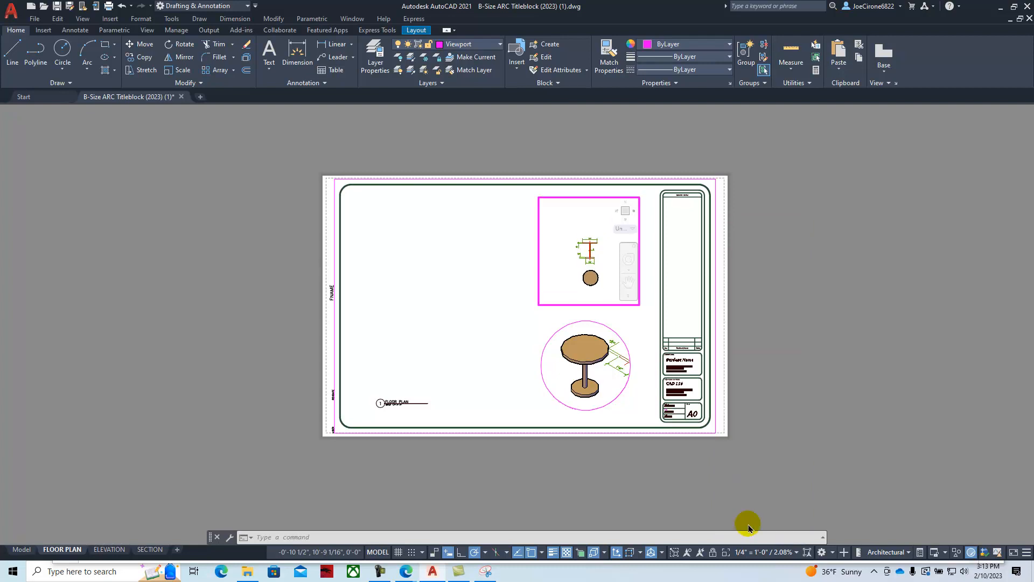
# Step: Set the rectangular elevation viewport's scale to 1" = 1'-0" and return to paper space
pyautogui.click(797, 552)
pyautogui.scroll(-2, 780, 509)
pyautogui.scroll(-2, 780, 509)
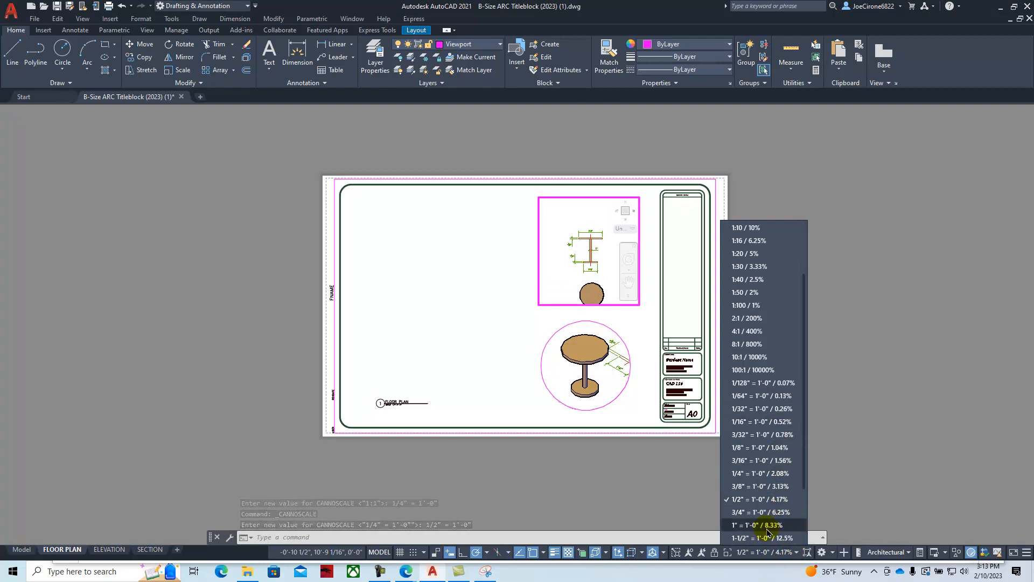
pyautogui.click(768, 525)
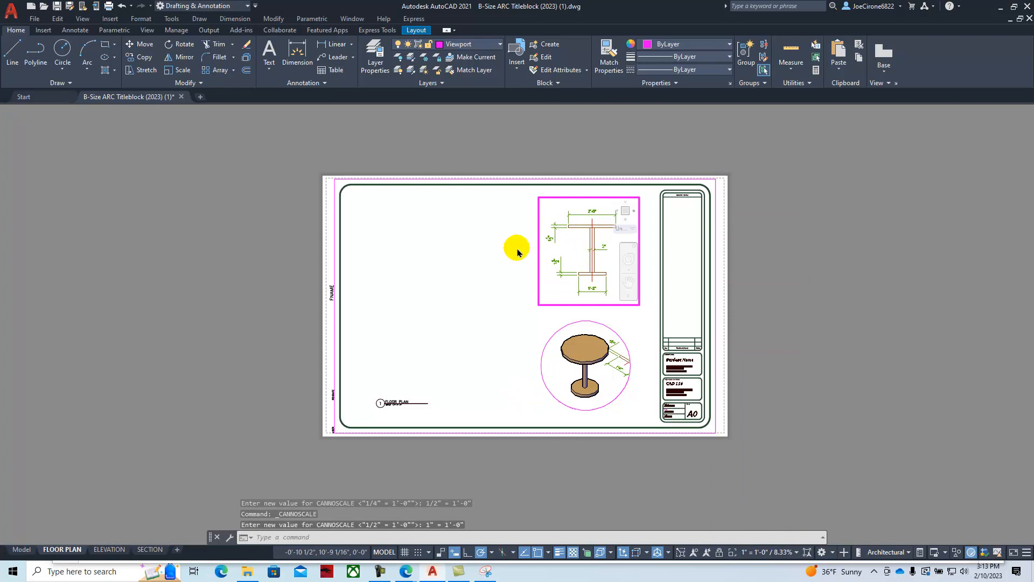
pyautogui.click(608, 385)
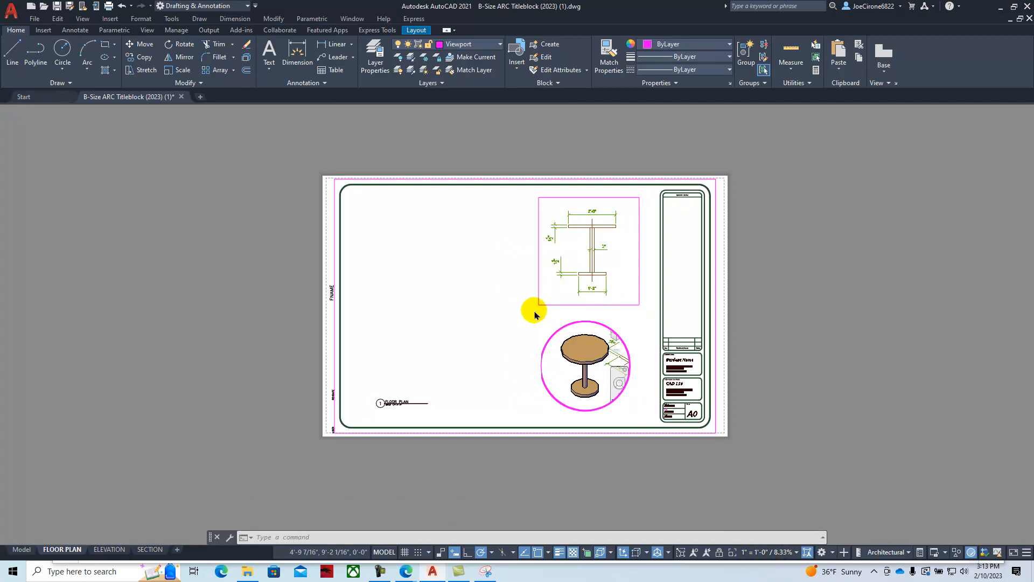
pyautogui.doubleClick(516, 308)
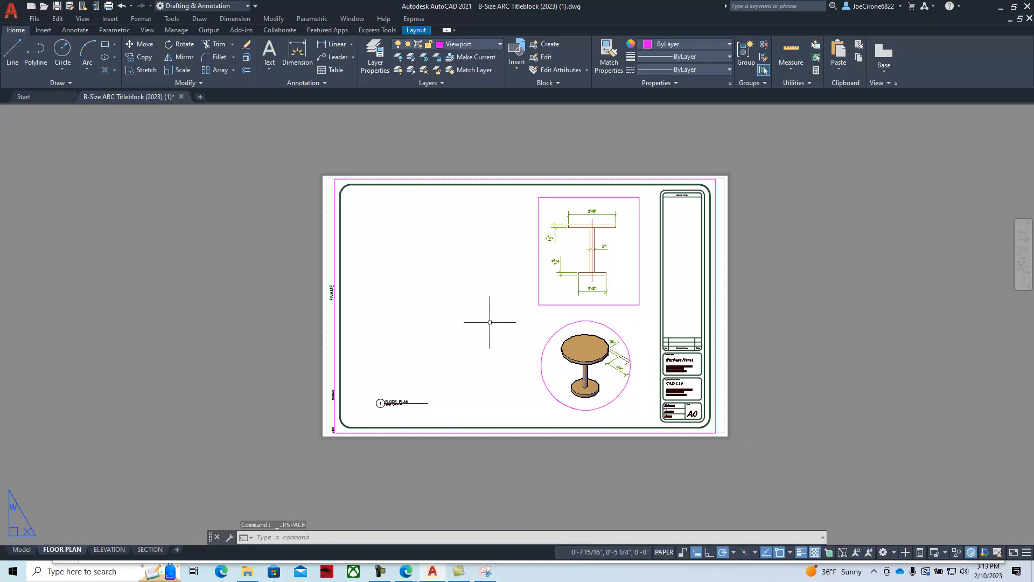
# Step: Move the rectangular elevation viewport slightly to the left so its table lines up over the circular viewport's table
pyautogui.click(133, 49)
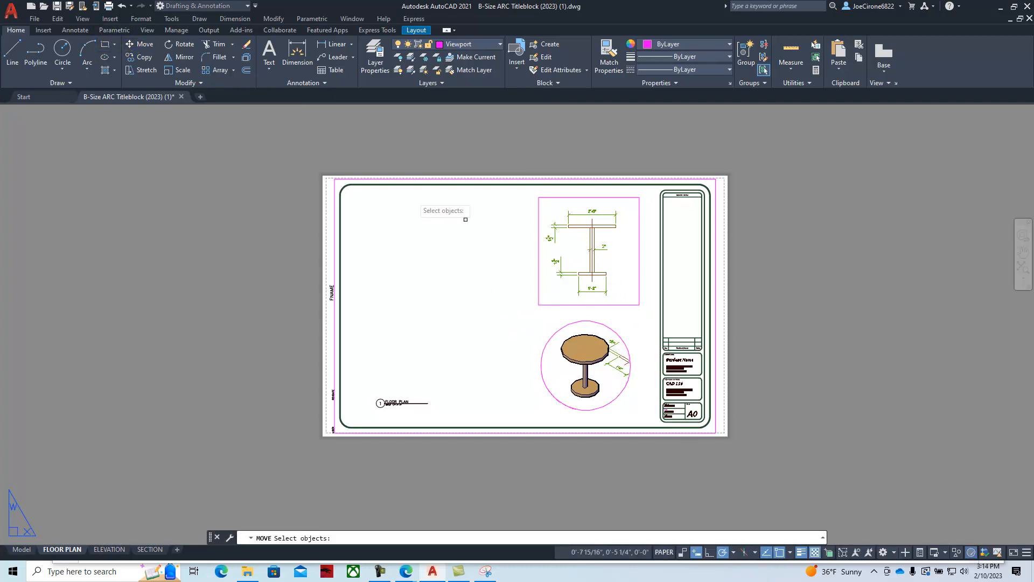
pyautogui.click(540, 245)
pyautogui.press('Return')
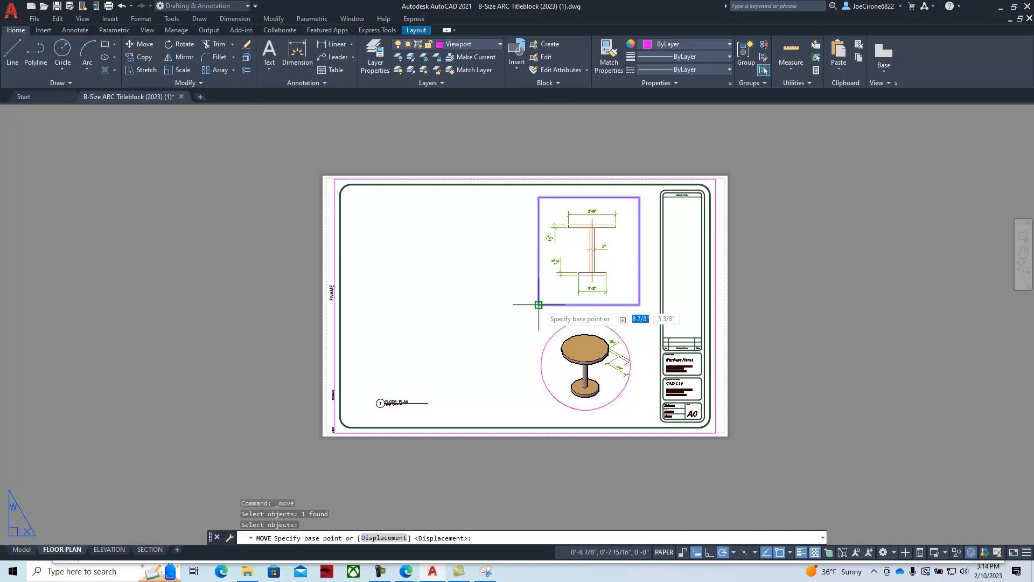
pyautogui.click(538, 305)
pyautogui.click(530, 305)
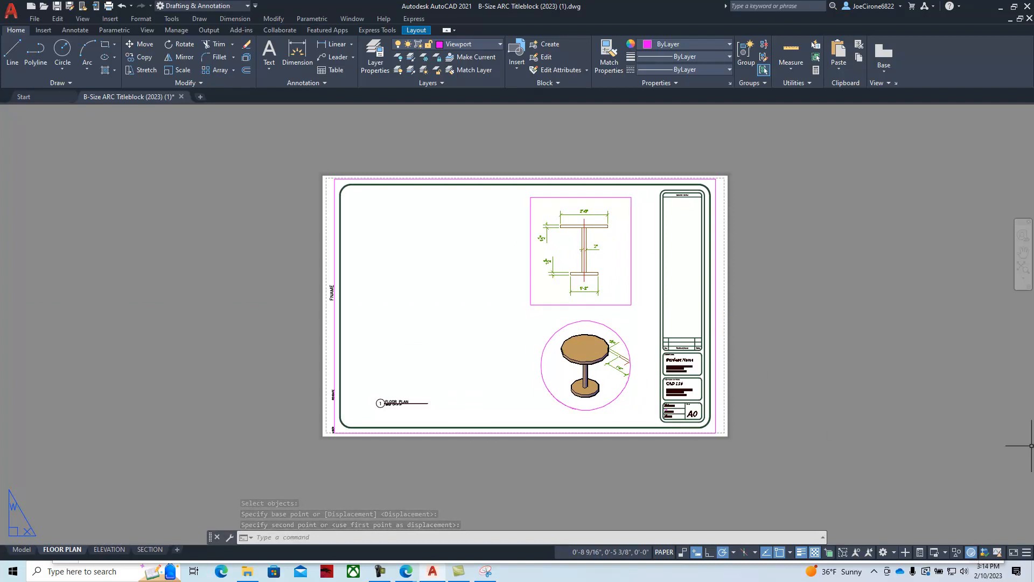
# Step: Compare the sheet with the finished Lab 1 reference image in Snipping Tool and return to the drawing
pyautogui.moveTo(1033, 102); pyautogui.dragTo(478, 63)
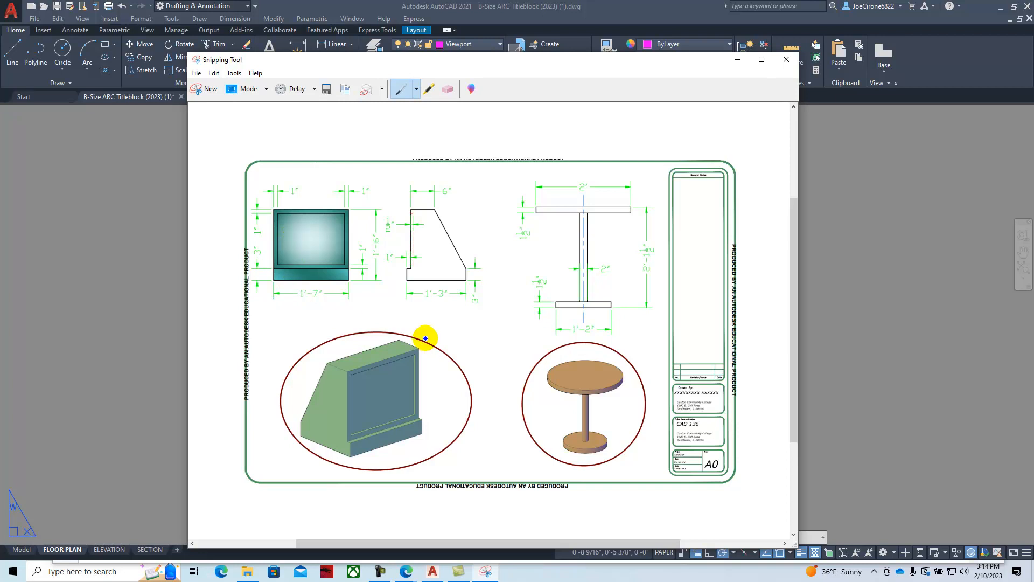
pyautogui.moveTo(498, 63); pyautogui.dragTo(1033, 72)
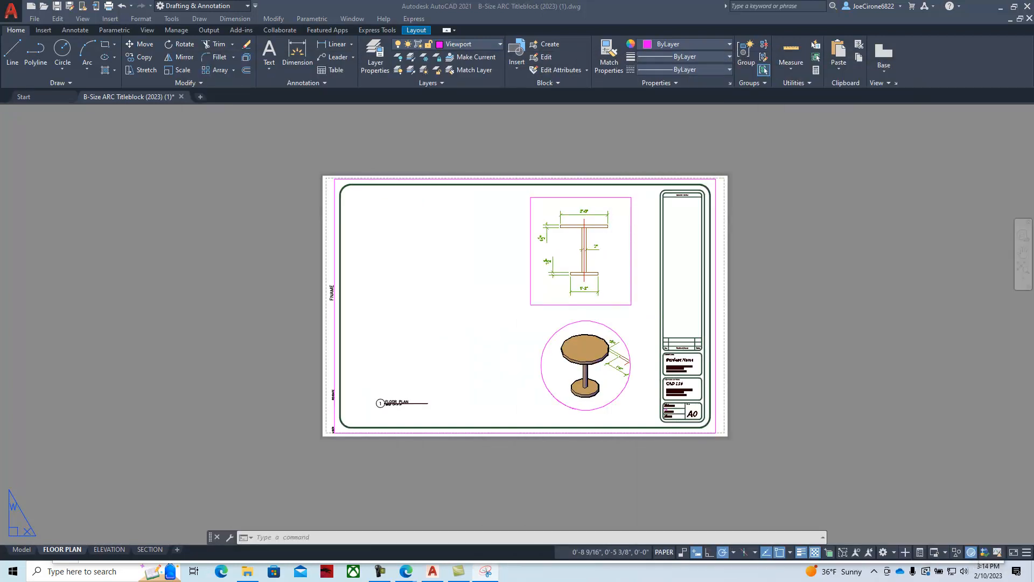
pyautogui.click(688, 278)
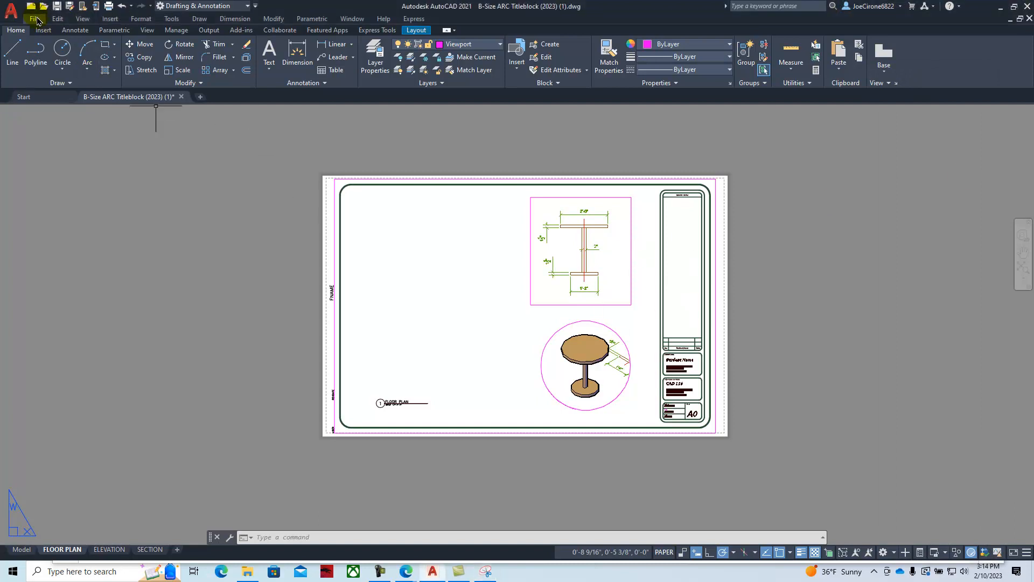
# Step: Save the drawing in Downloads under the new file name "XX-Lab 1 - CAD-136"
pyautogui.click(36, 19)
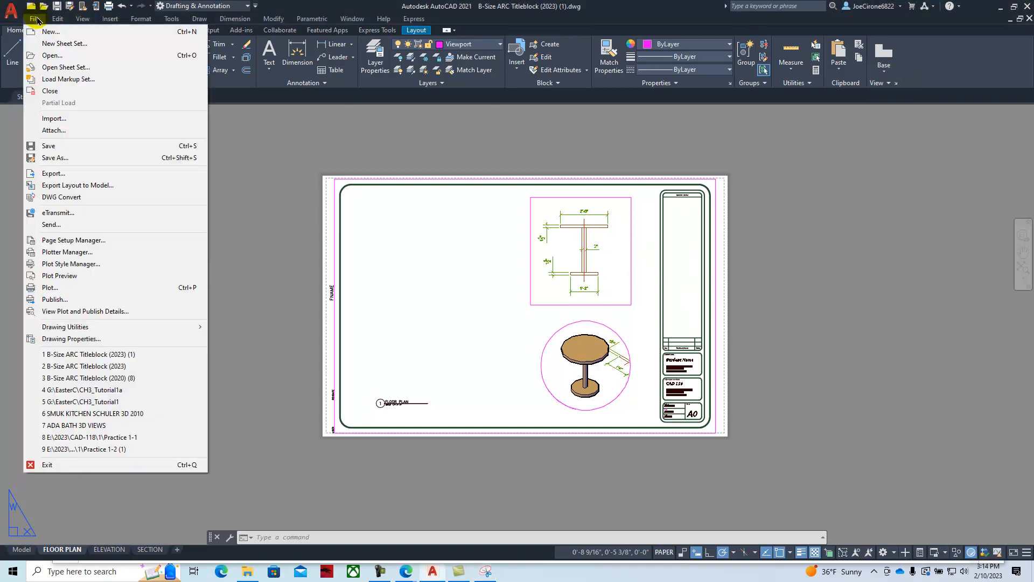
pyautogui.click(54, 158)
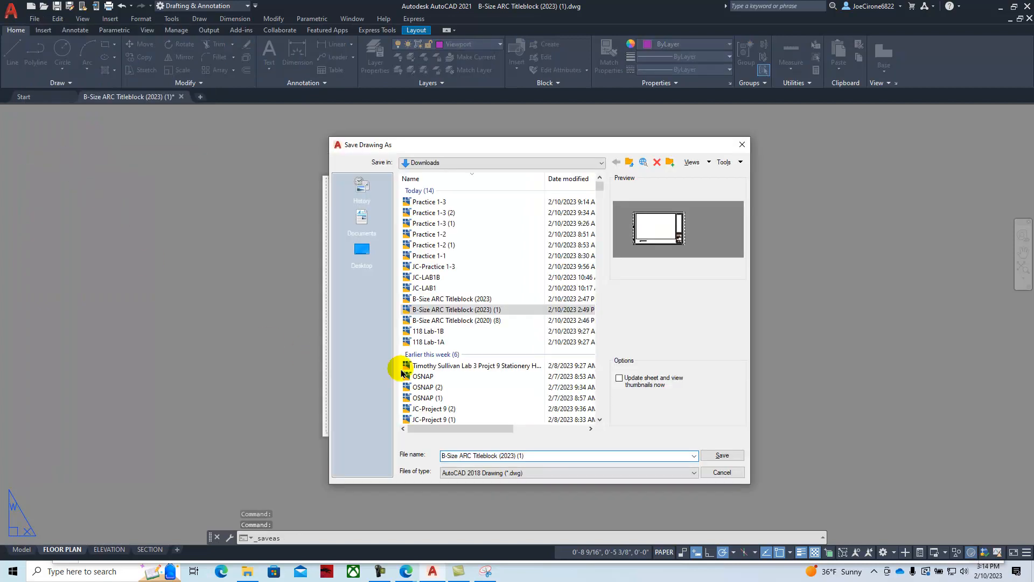
pyautogui.click(524, 455)
pyautogui.moveTo(524, 456); pyautogui.dragTo(399, 454)
pyautogui.write('XX-')
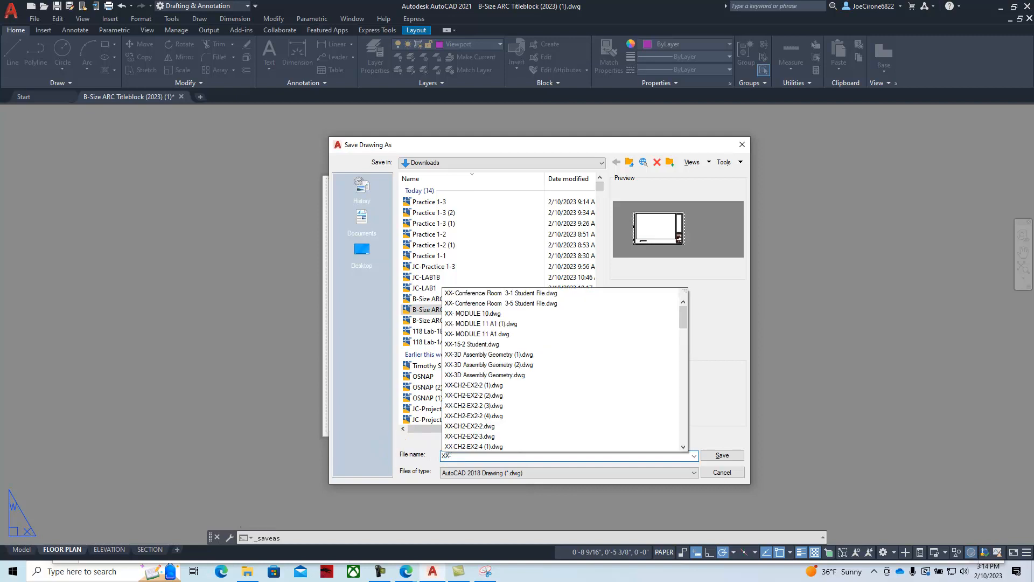
pyautogui.write('Lab 1 - CAD-136')
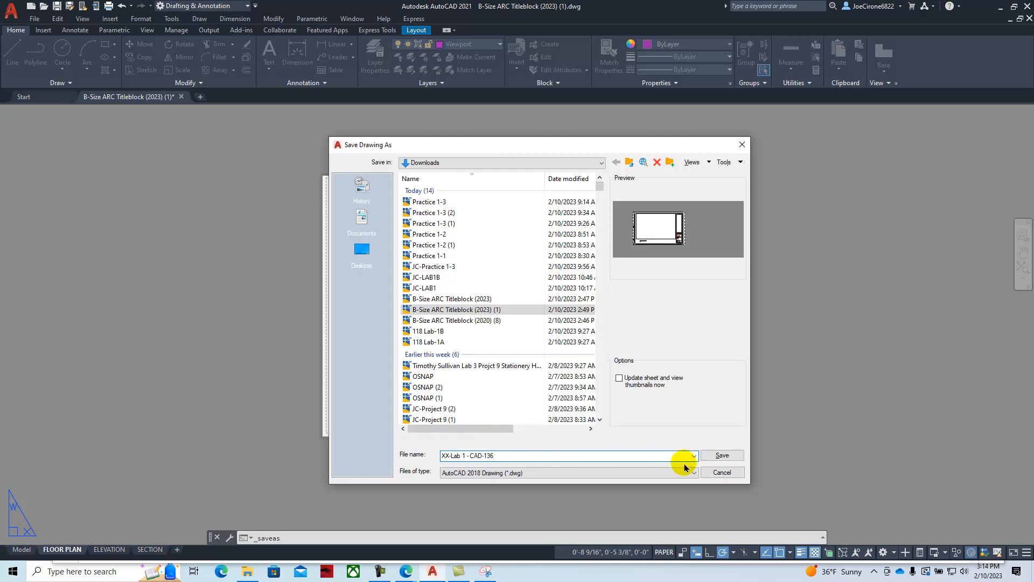
pyautogui.click(709, 457)
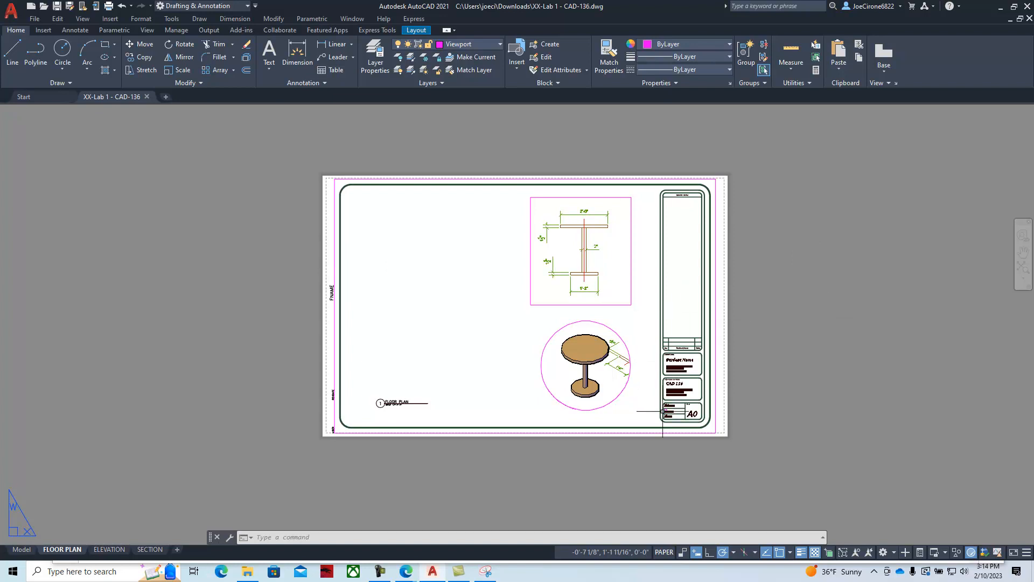
# Step: Replace the "Student Name" text in the title block with "Your Name"
pyautogui.scroll(7, 662, 411)
pyautogui.moveTo(616, 284); pyautogui.dragTo(587, 302, button='middle')
pyautogui.doubleClick(587, 296)
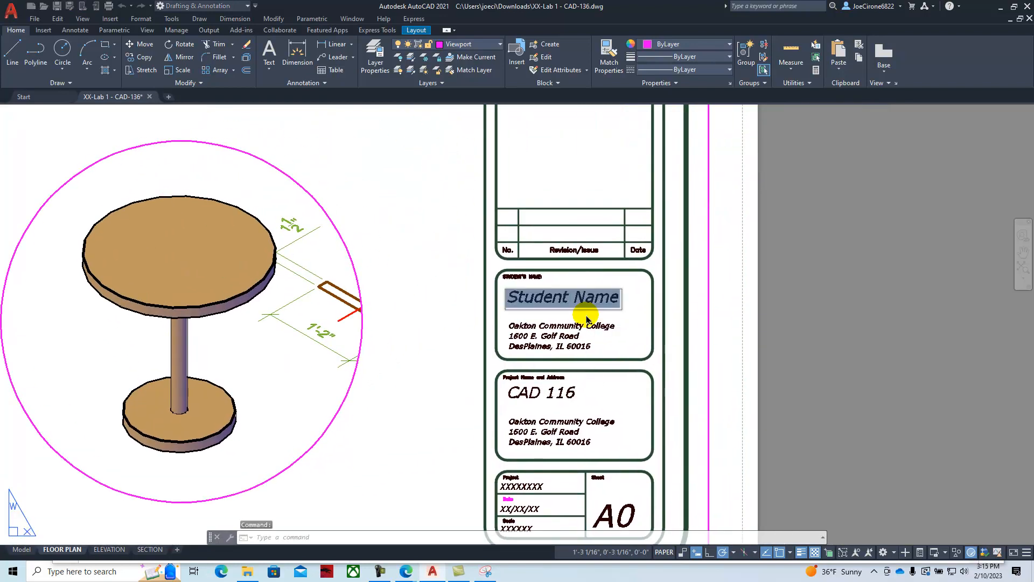
pyautogui.write('Your Name')
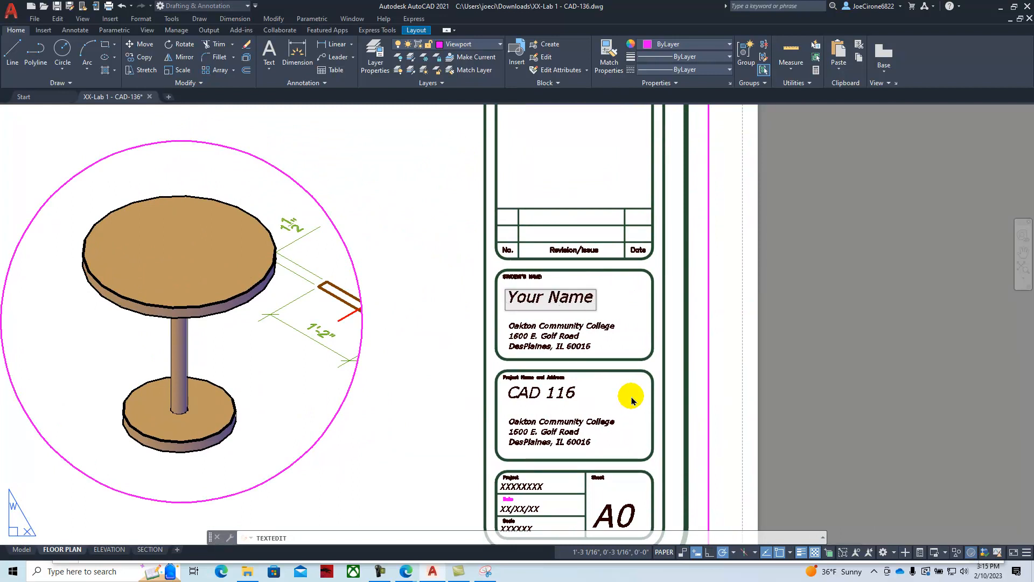
# Step: Change the course number in the title block's project name so that it reads "CAD 136"
pyautogui.click(550, 394)
pyautogui.click(561, 393)
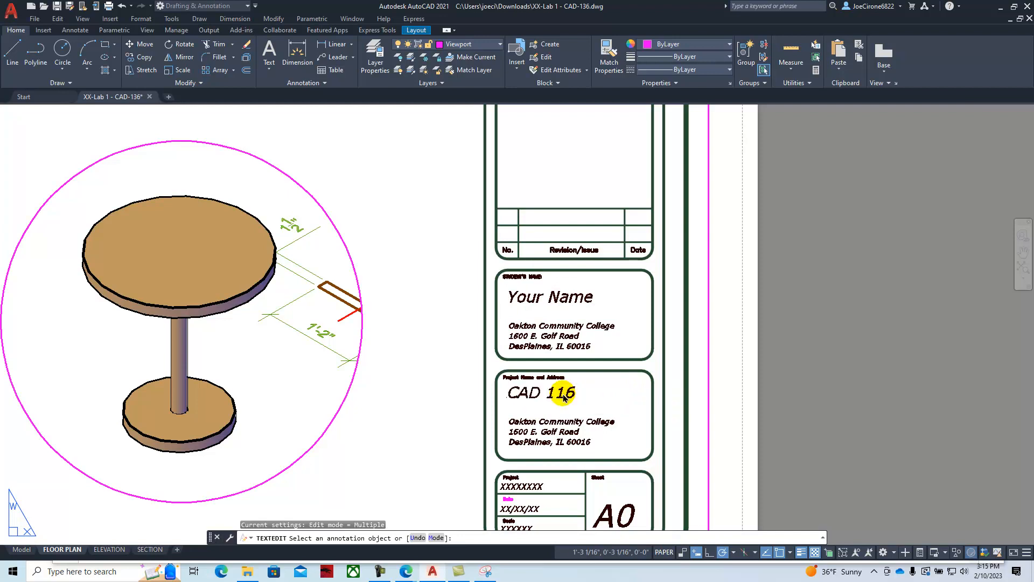
pyautogui.doubleClick(579, 393)
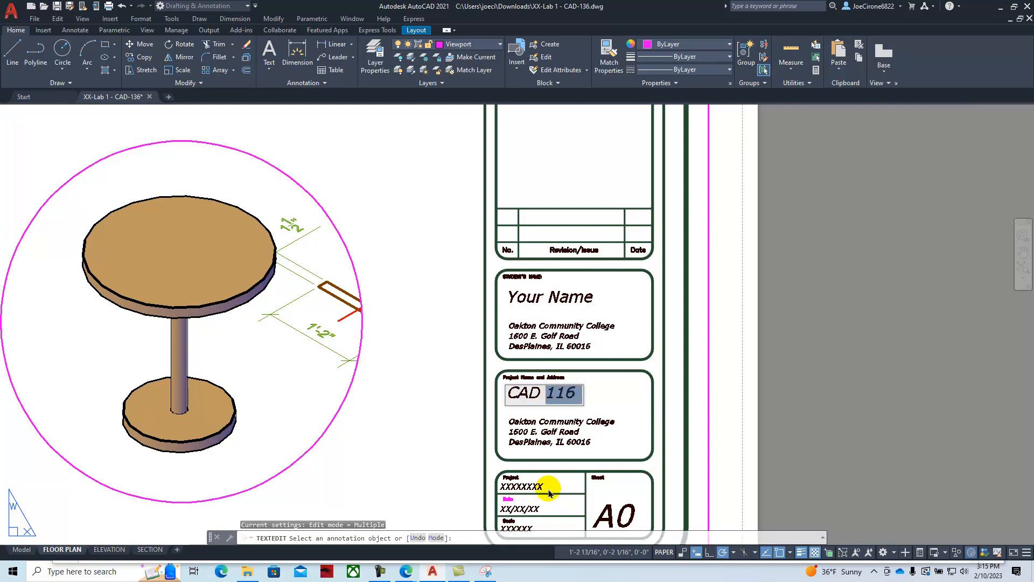
pyautogui.write('136')
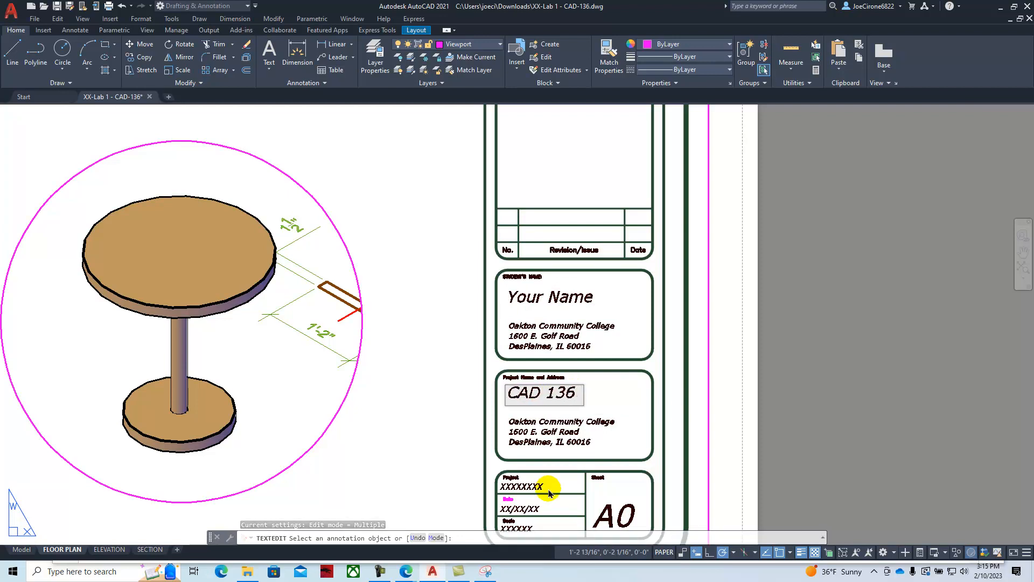
# Step: Replace the placeholder for the project in the title block with "Lab 1"
pyautogui.click(616, 386)
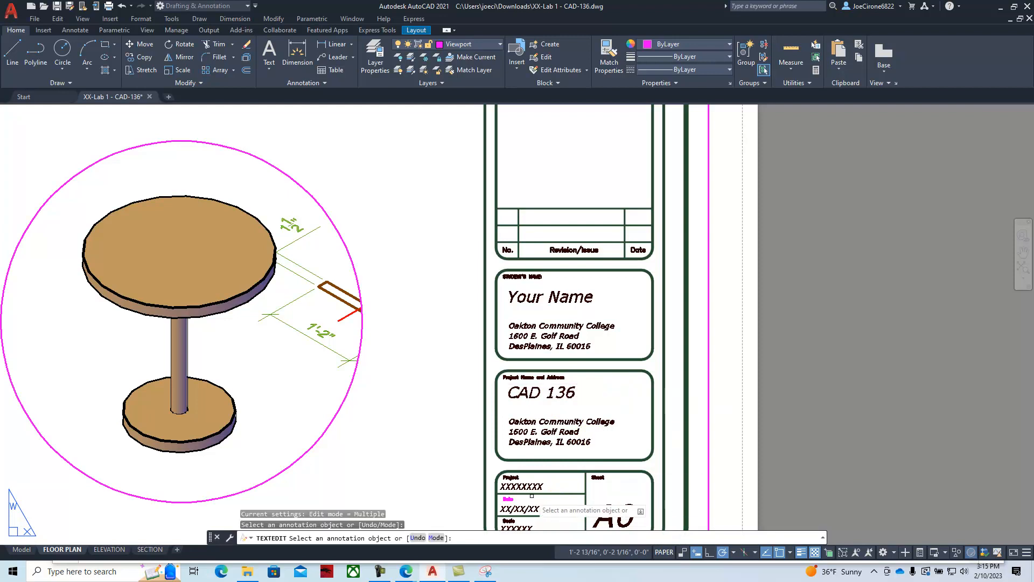
pyautogui.scroll(2, 542, 487)
pyautogui.moveTo(542, 480); pyautogui.dragTo(552, 290, button='middle')
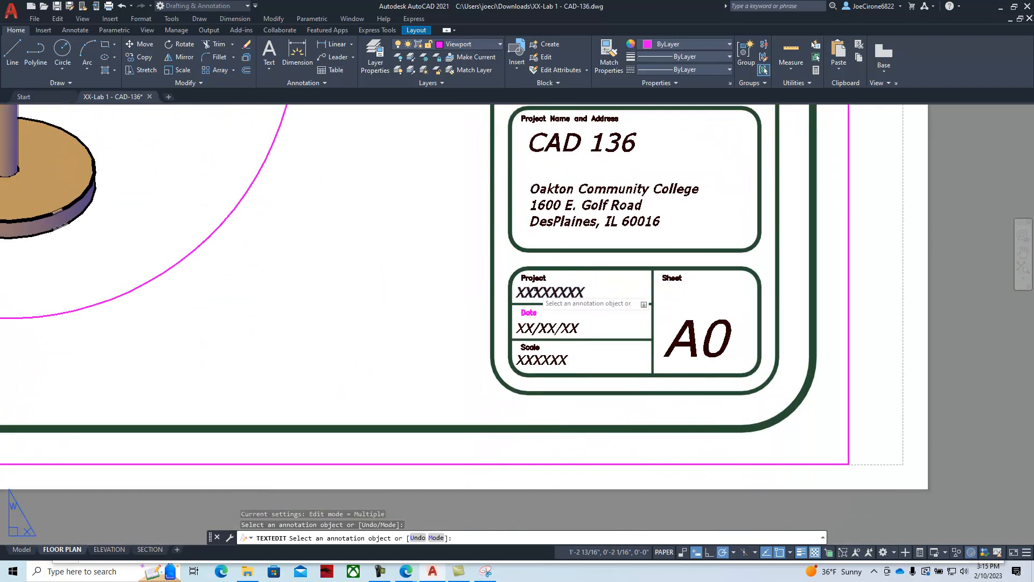
pyautogui.click(550, 296)
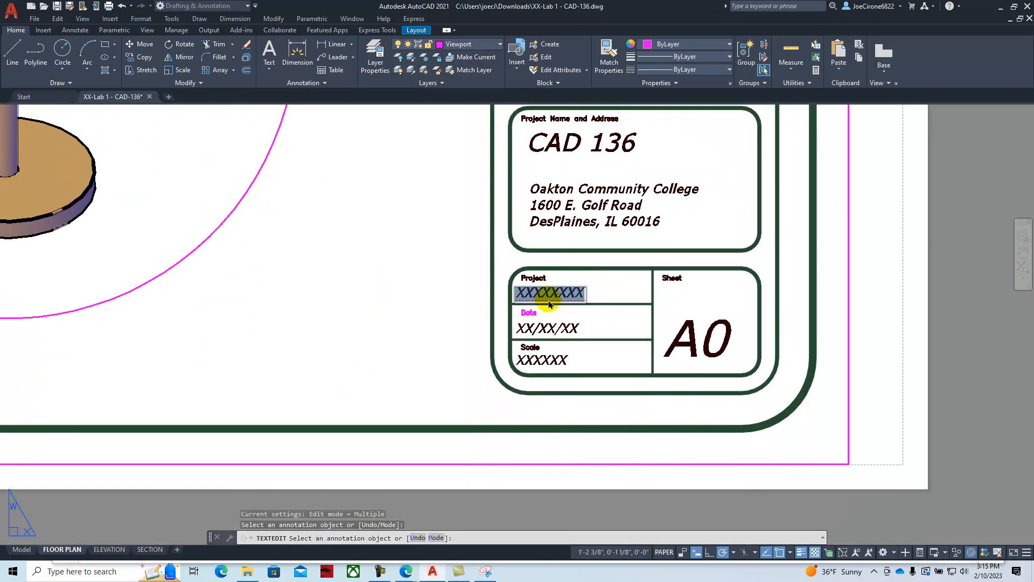
pyautogui.write('Lab 1')
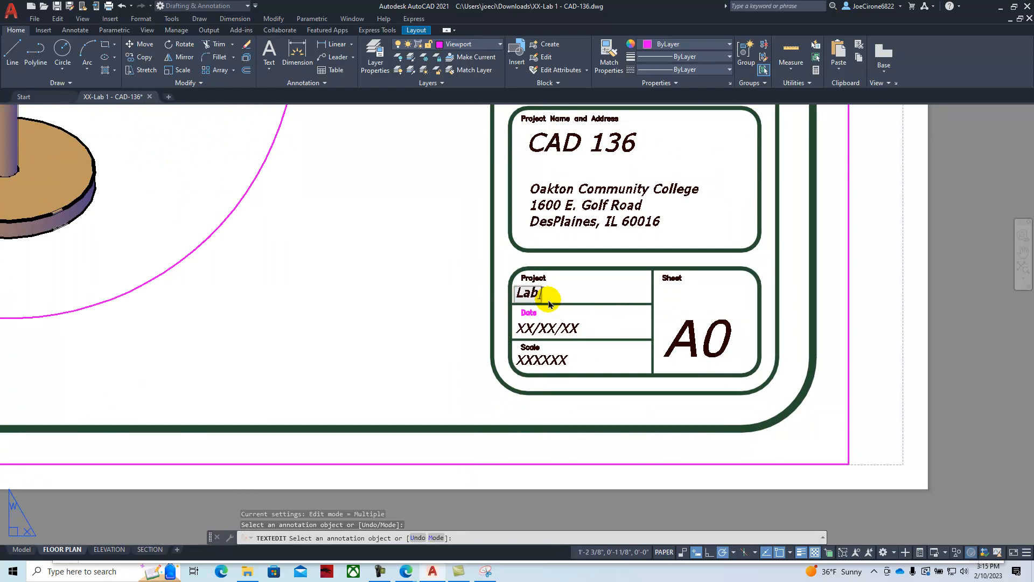
pyautogui.click(609, 314)
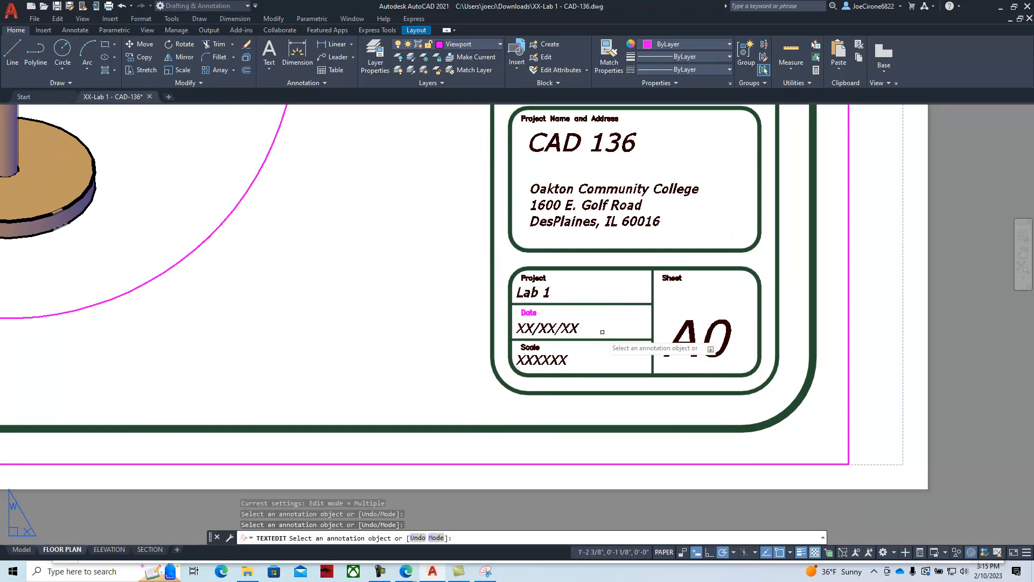
# Step: Set the date in the title block to 02/10/2023 and finish the text editing
pyautogui.click(567, 328)
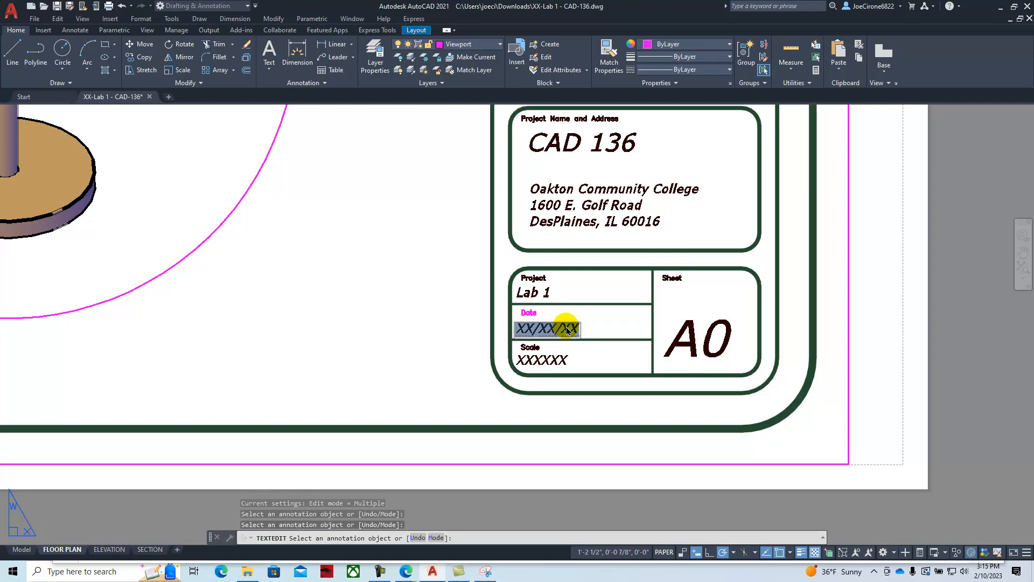
pyautogui.click(530, 319)
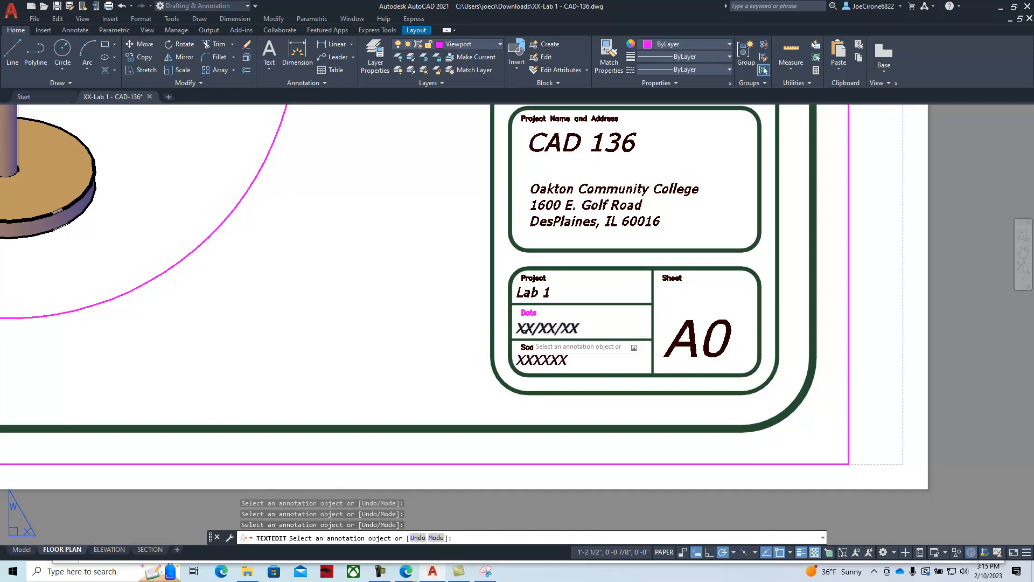
pyautogui.click(531, 334)
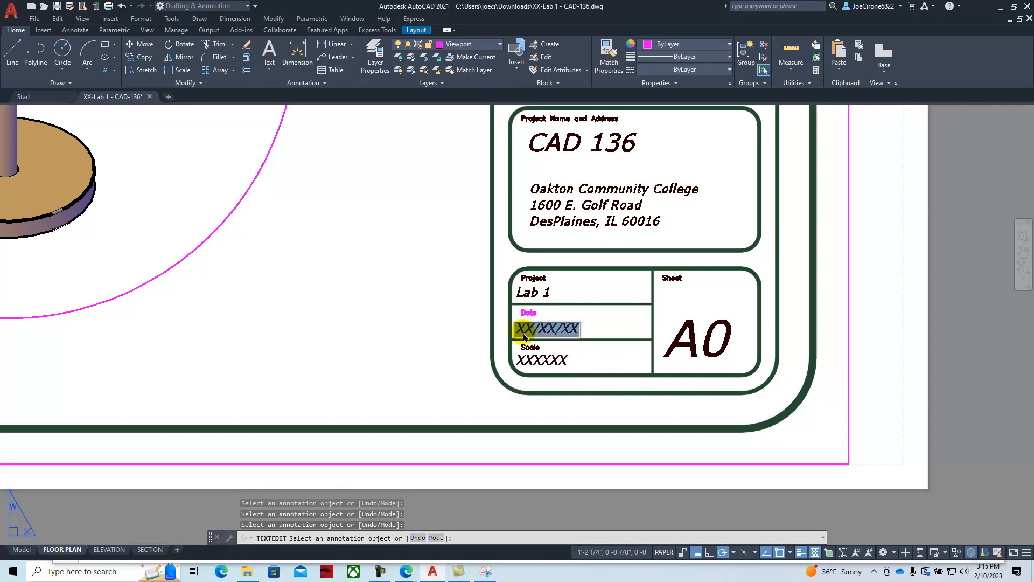
pyautogui.write('02/10/2023')
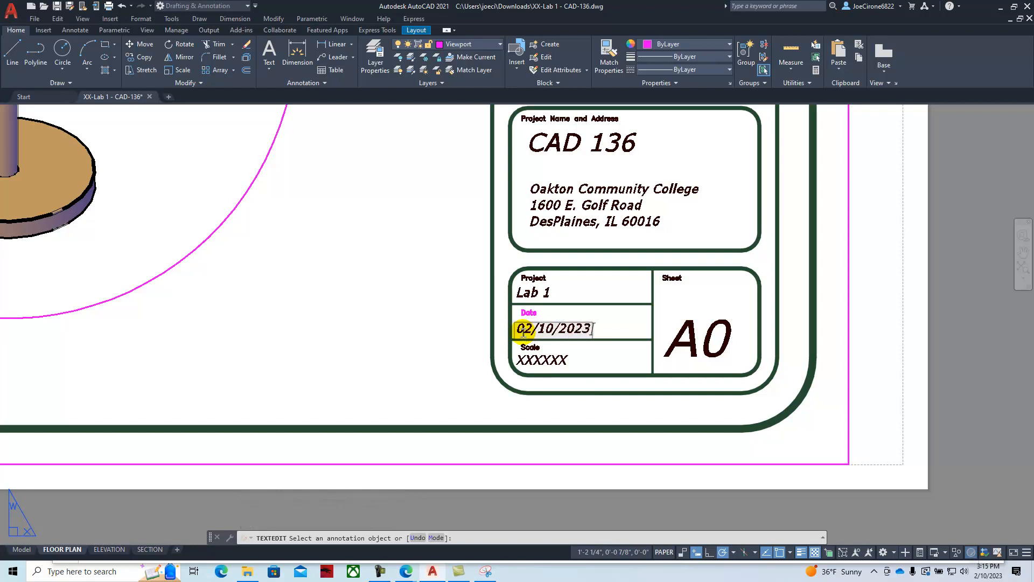
pyautogui.click(418, 270)
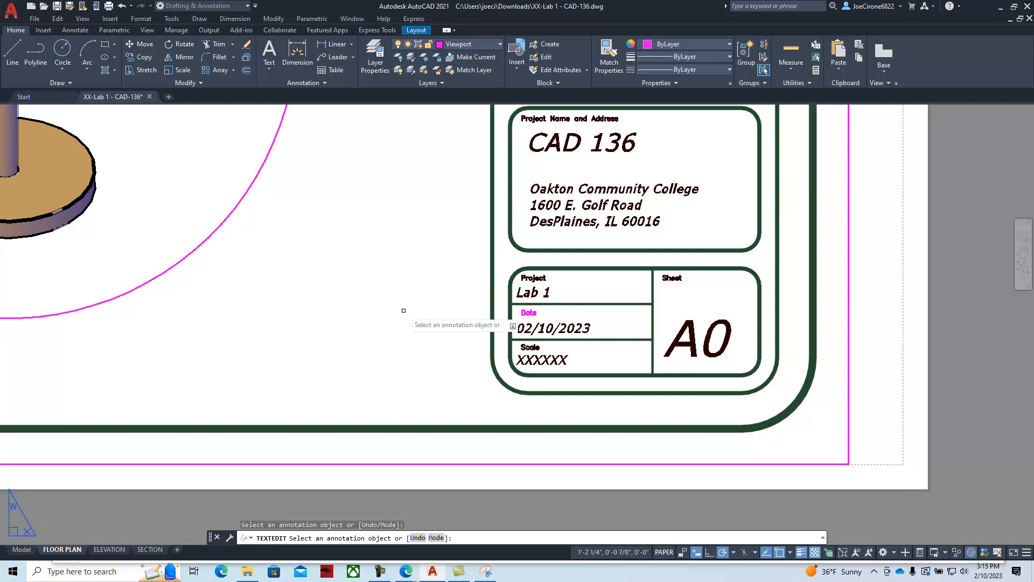
pyautogui.press('Escape')
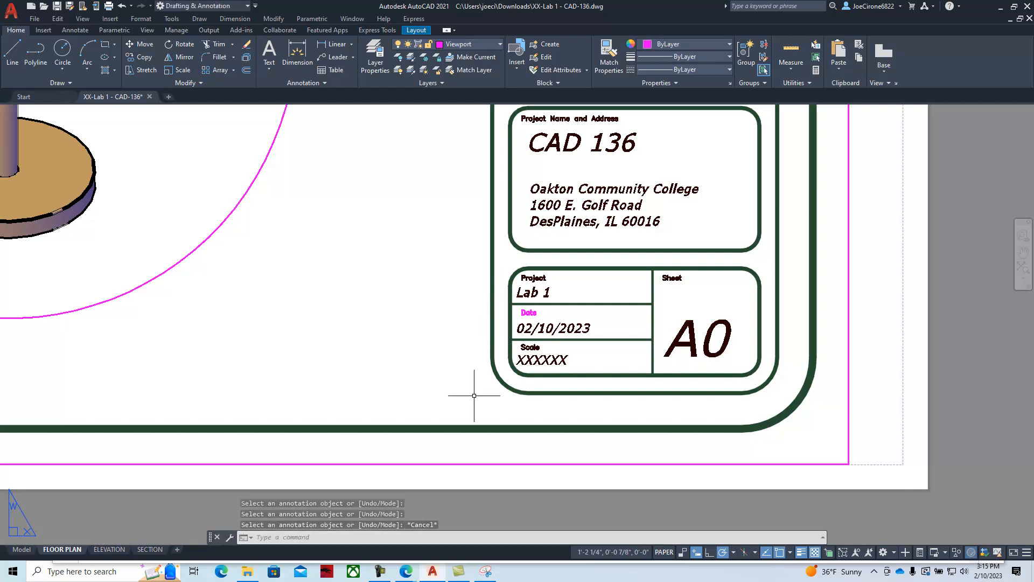
# Step: Replace the scale placeholder in the title block with 1"=1'
pyautogui.doubleClick(551, 364)
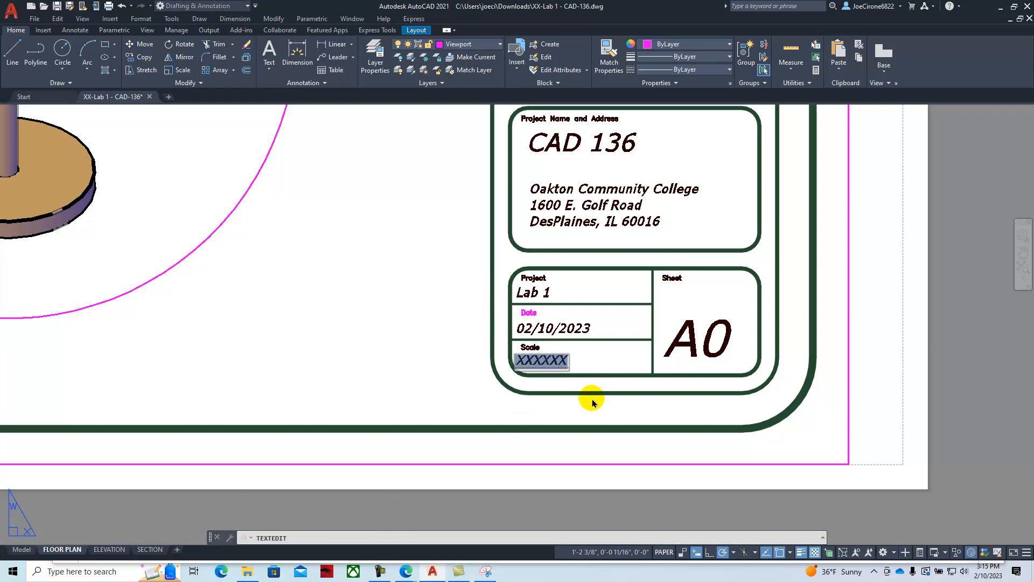
pyautogui.write('1"=1\'')
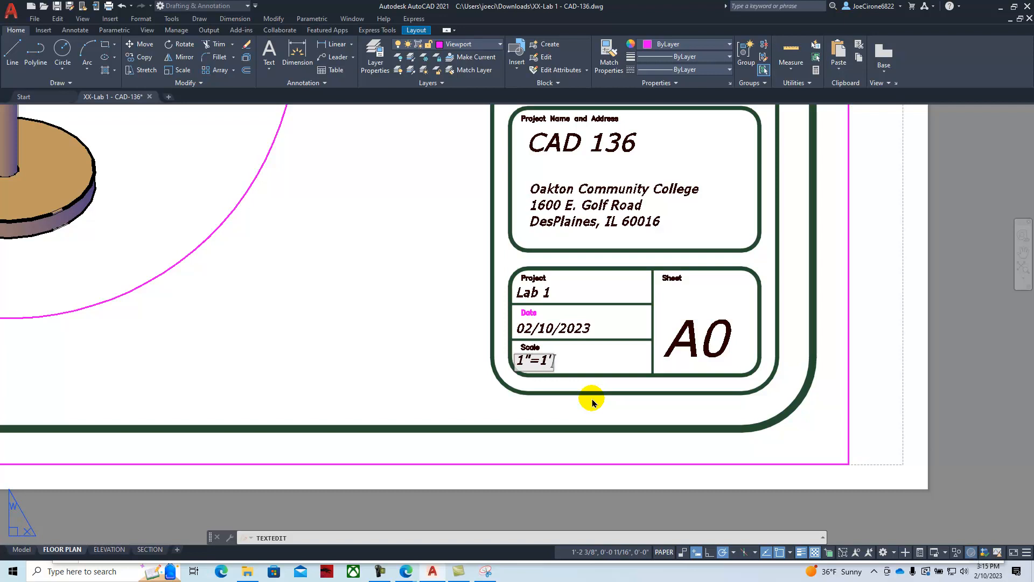
pyautogui.click(346, 285)
# Step: Change the detail scale attribute of the FLOOR PLAN detail title to 1"=1'-0" and end the text editing
pyautogui.scroll(-4, 340, 333)
pyautogui.moveTo(340, 337); pyautogui.dragTo(807, 390, button='middle')
pyautogui.moveTo(214, 357); pyautogui.dragTo(347, 385, button='middle')
pyautogui.scroll(4, 371, 412)
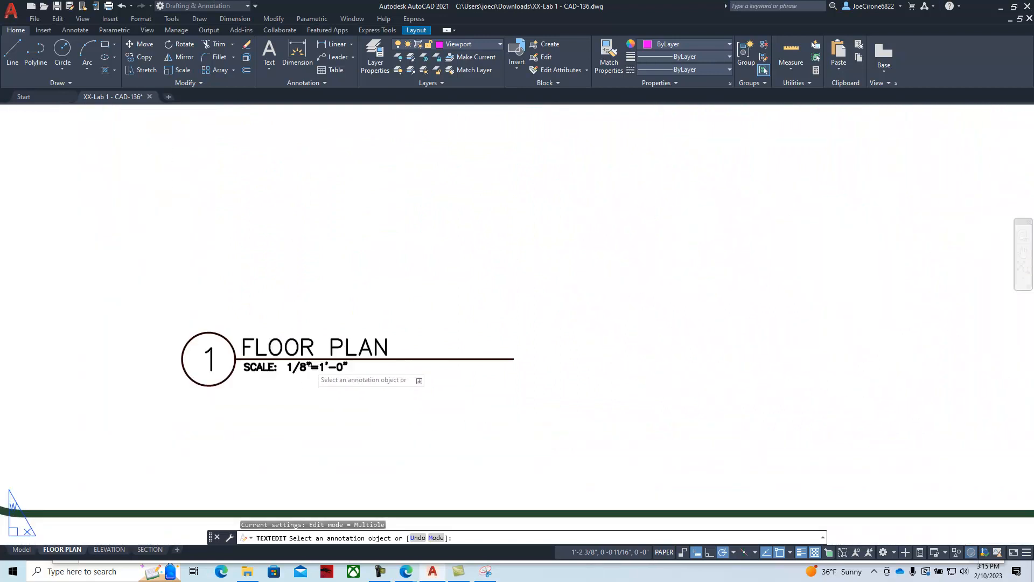
pyautogui.click(303, 348)
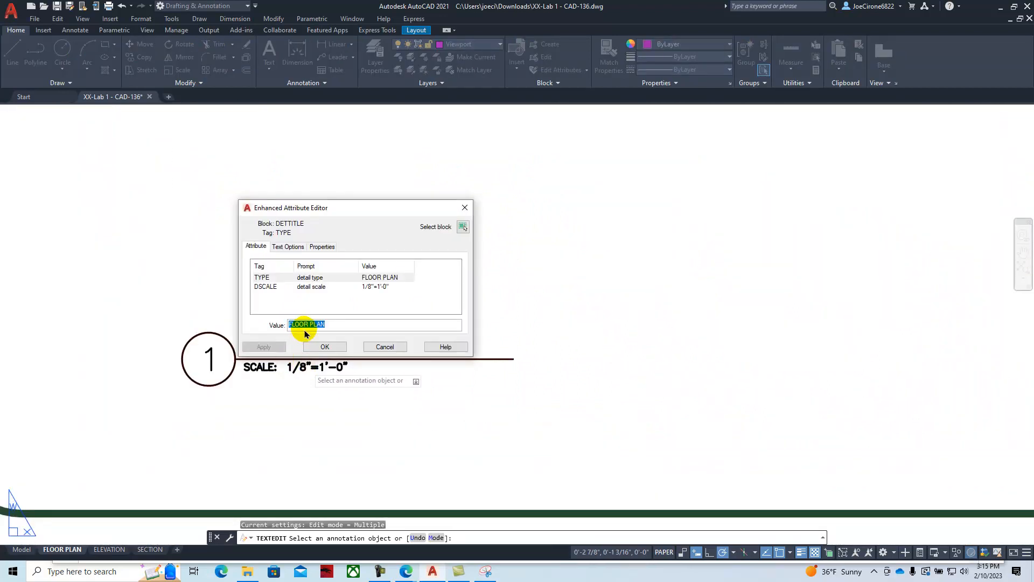
pyautogui.click(329, 288)
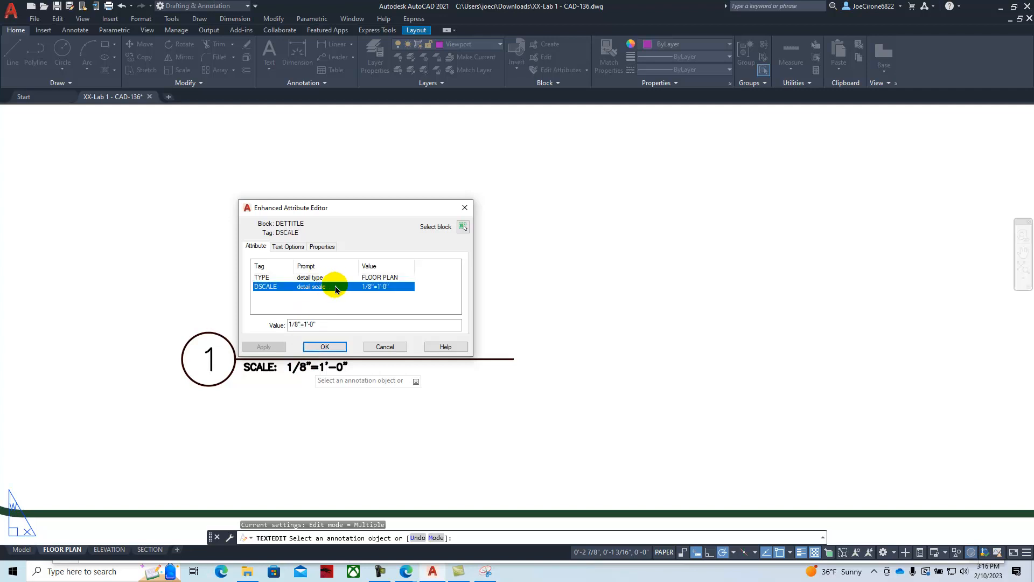
pyautogui.doubleClick(296, 324)
pyautogui.click(296, 324)
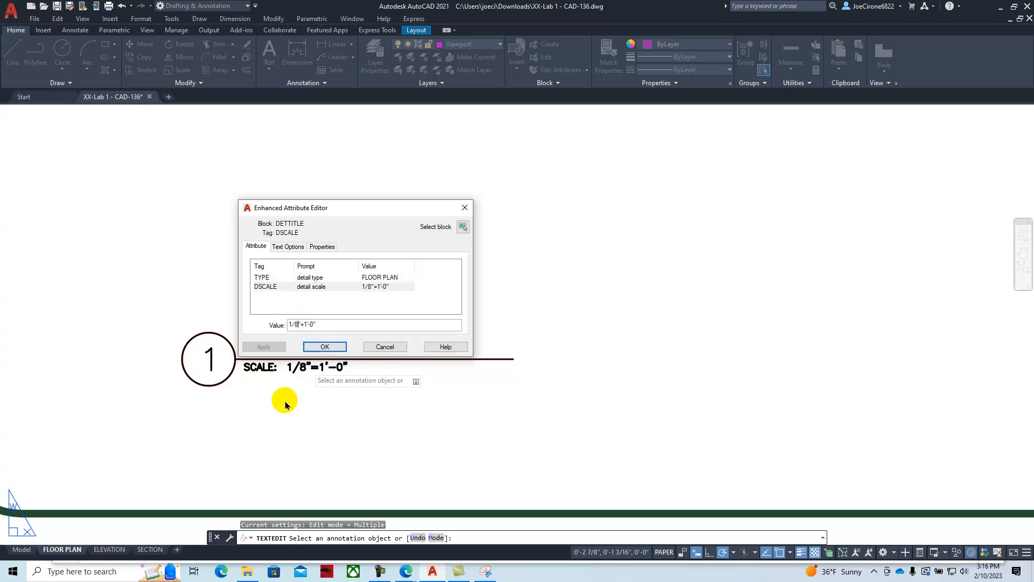
pyautogui.press('BackSpace')
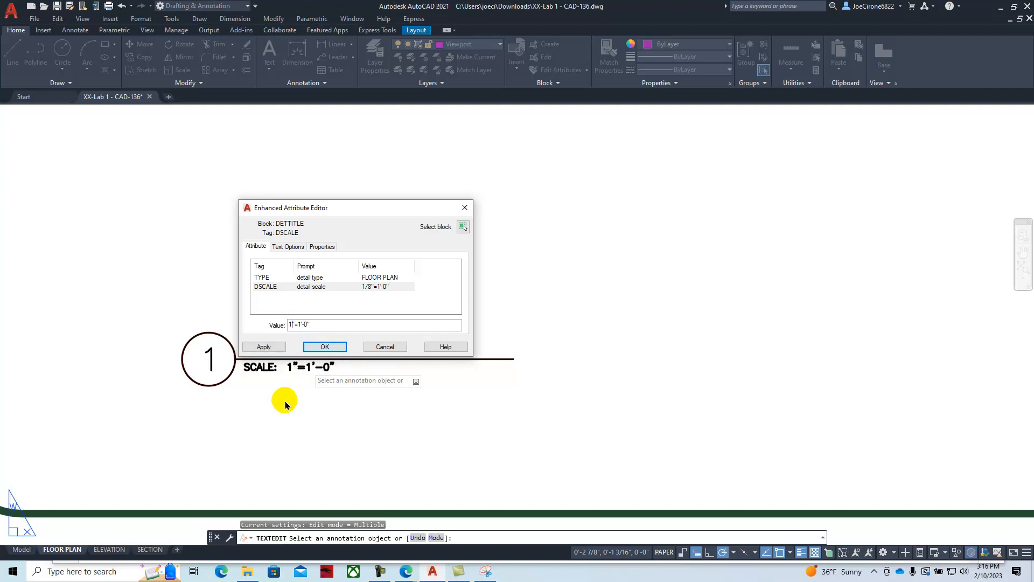
pyautogui.click(312, 346)
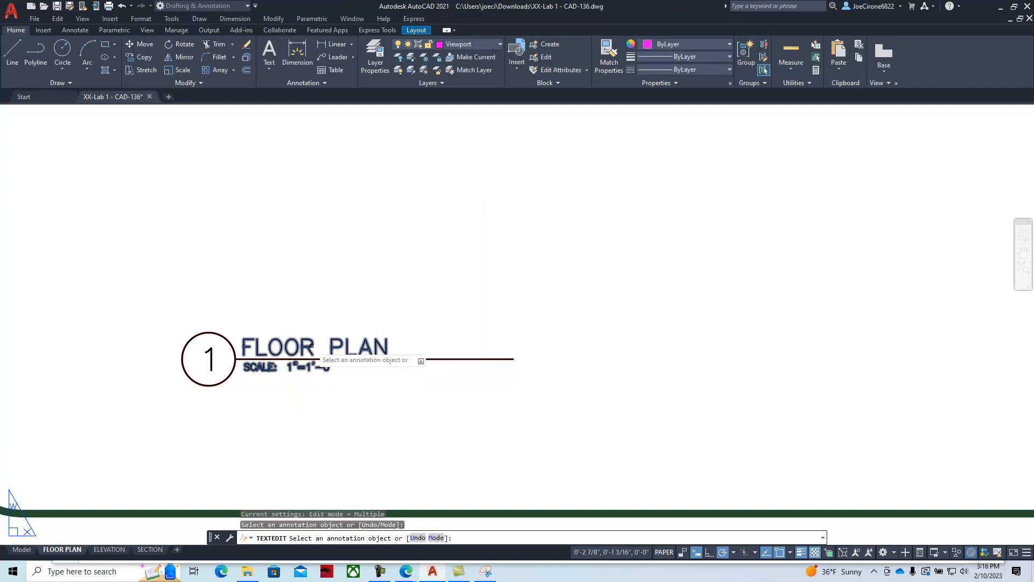
pyautogui.scroll(-2, 495, 366)
pyautogui.scroll(-5, 495, 366)
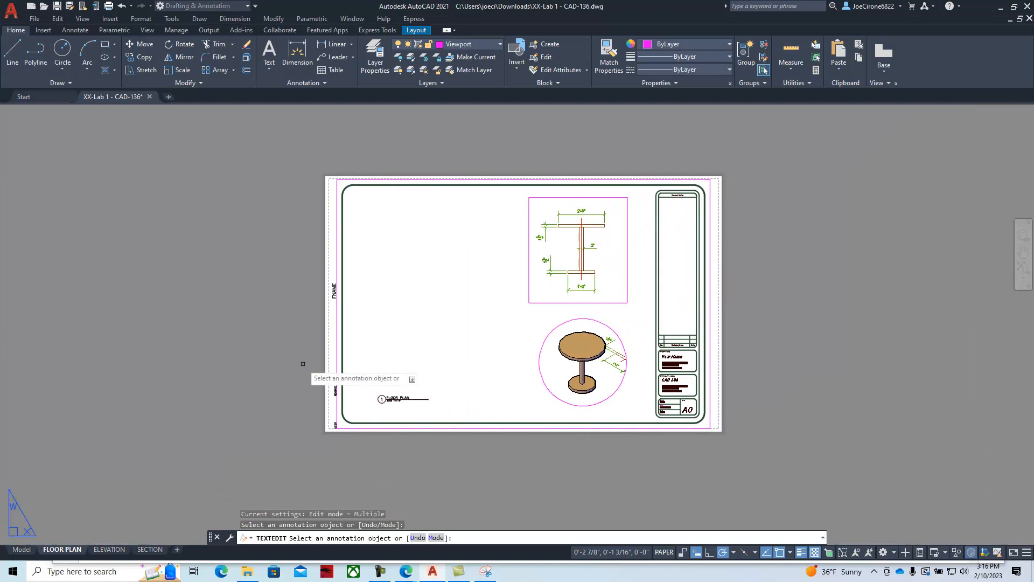
pyautogui.press('Escape')
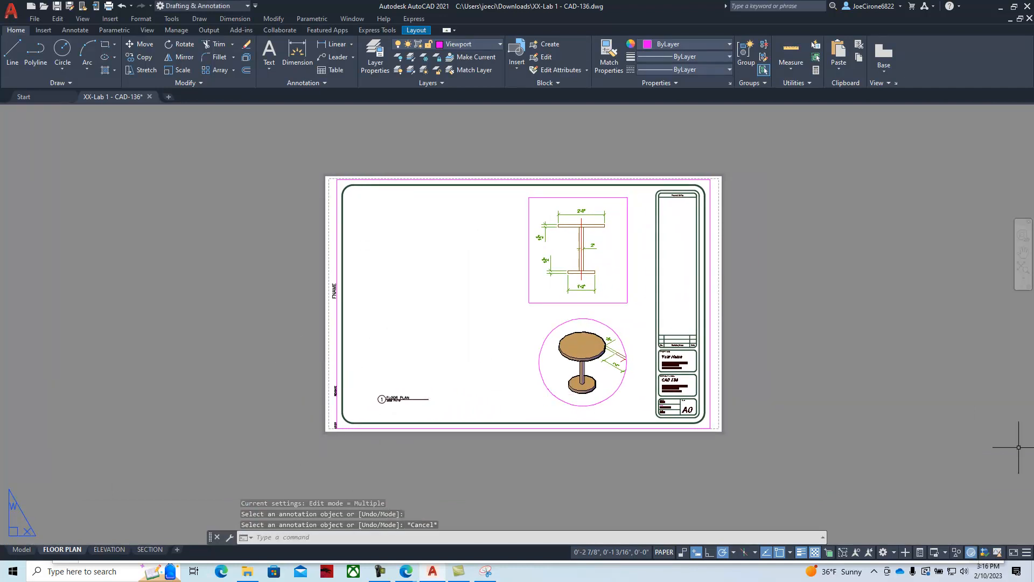